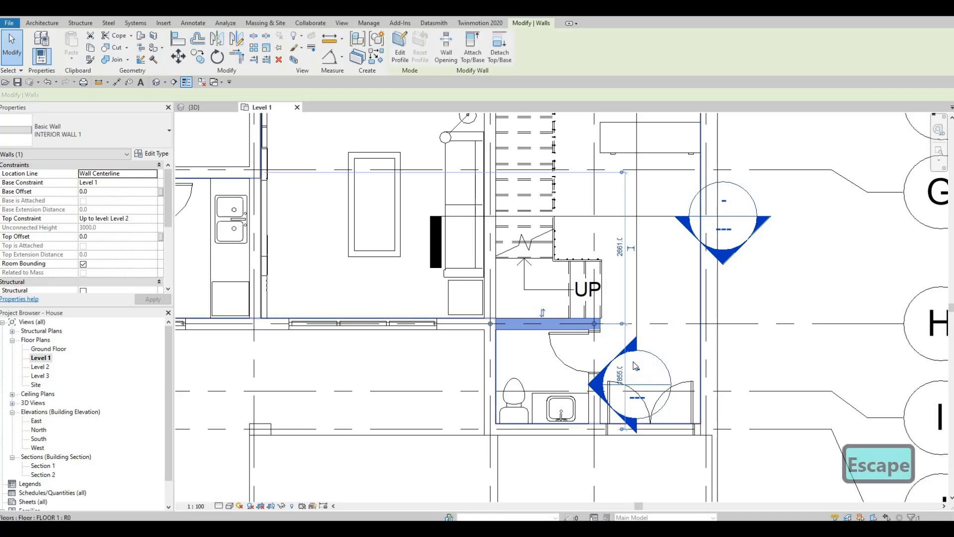
Draw two connected INTERIOR WALL 1 walls from the exterior wall up to the grid E wall, the horizontal one about 1550 mm below grid E.
key(Escape)
key(Escape)
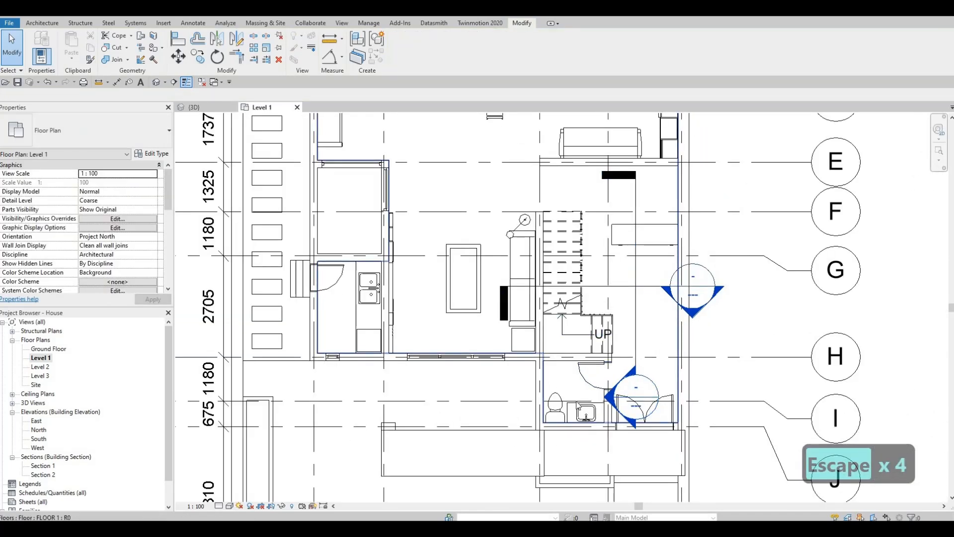
middle_drag(598, 328, 591, 354)
key(Escape)
click(568, 384)
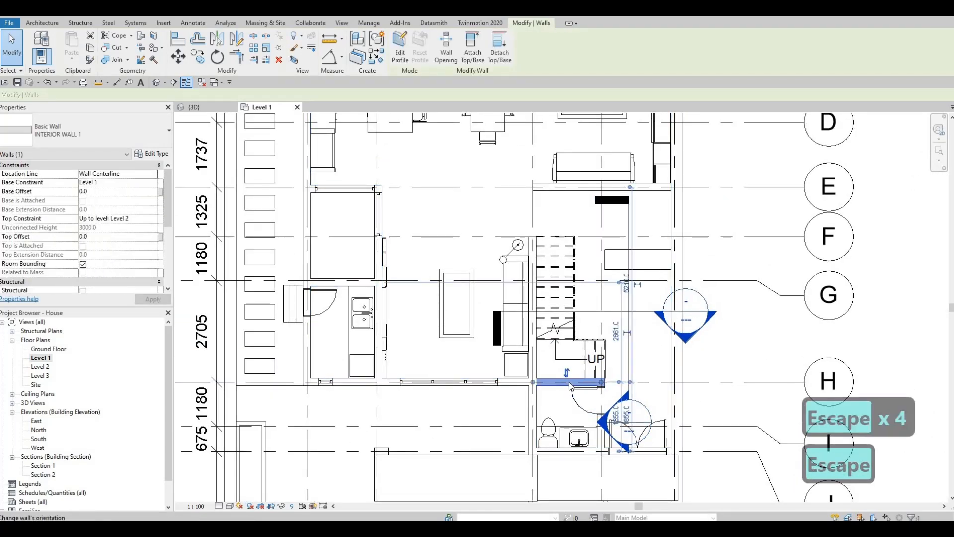
key(c)
key(s)
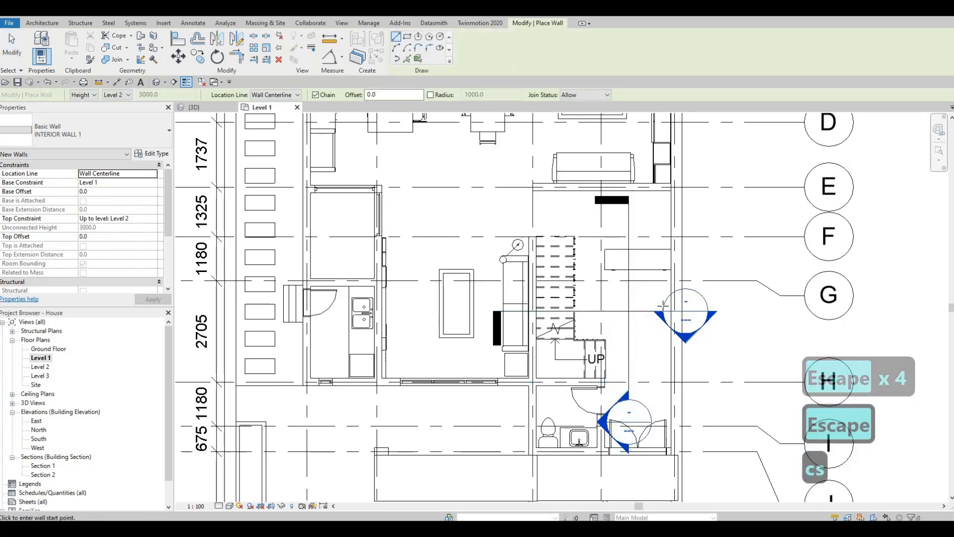
middle_drag(674, 244, 660, 296)
click(660, 297)
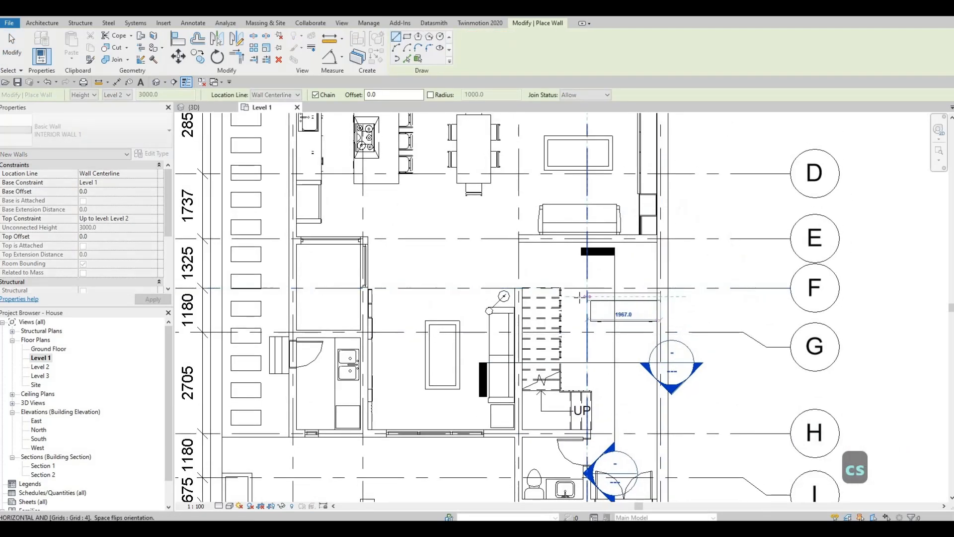
click(575, 297)
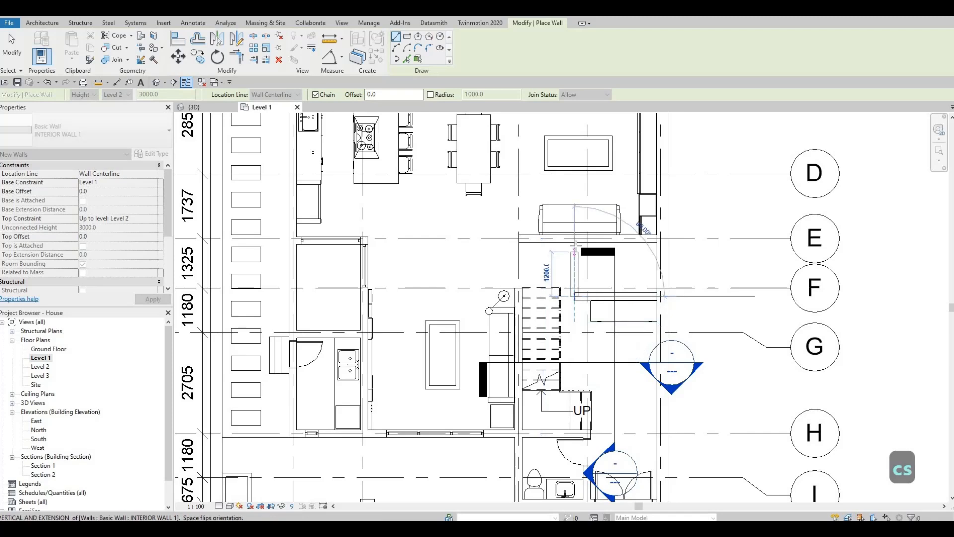
click(575, 239)
key(Escape)
key(Escape)
key(Escape)
middle_drag(553, 364, 567, 290)
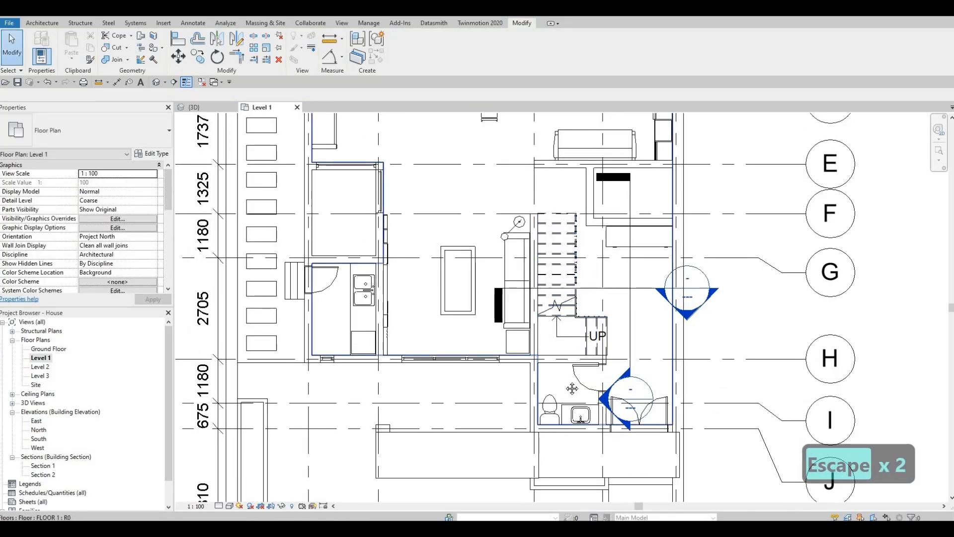
Set the new horizontal wall's distance from the wall at grid E to 1900 mm.
middle_drag(581, 311, 557, 390)
key(Escape)
key(Escape)
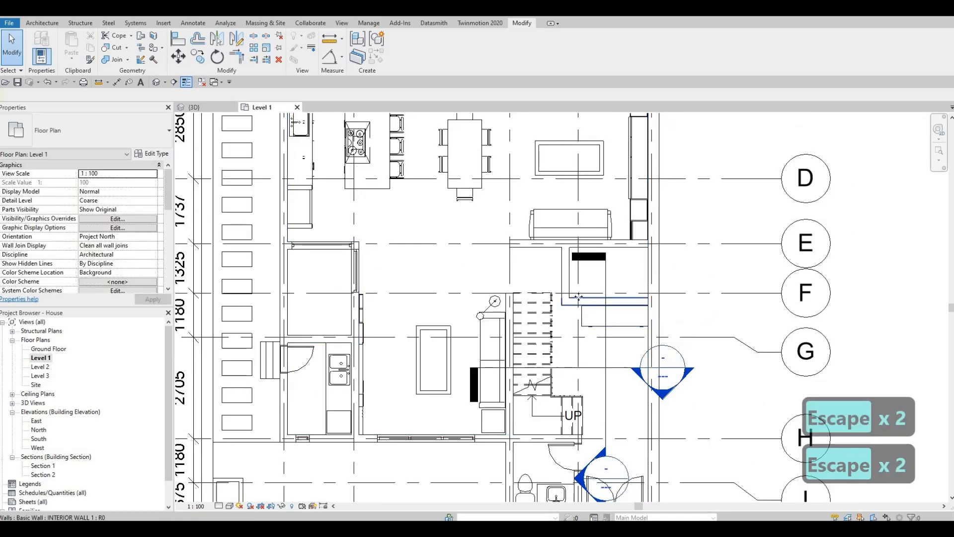
click(579, 297)
click(529, 272)
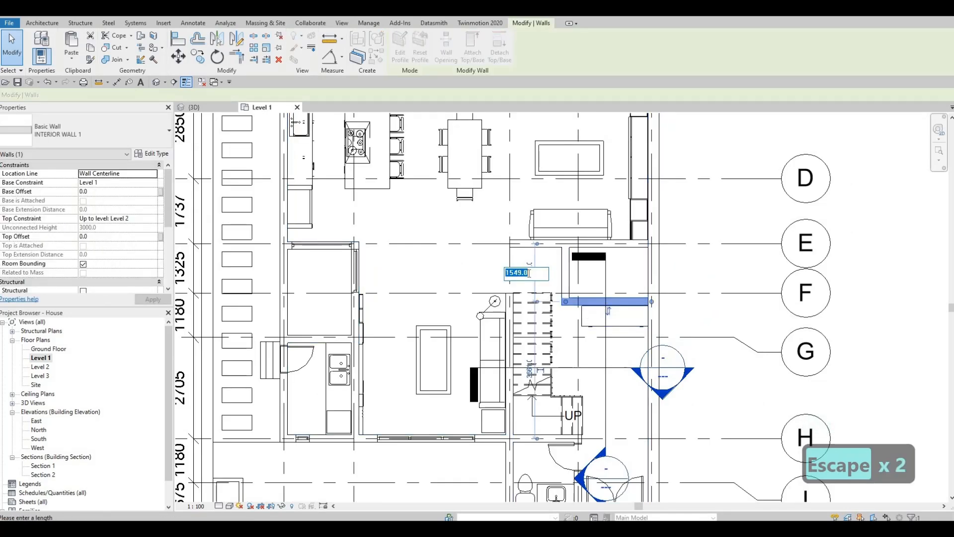
text(1)
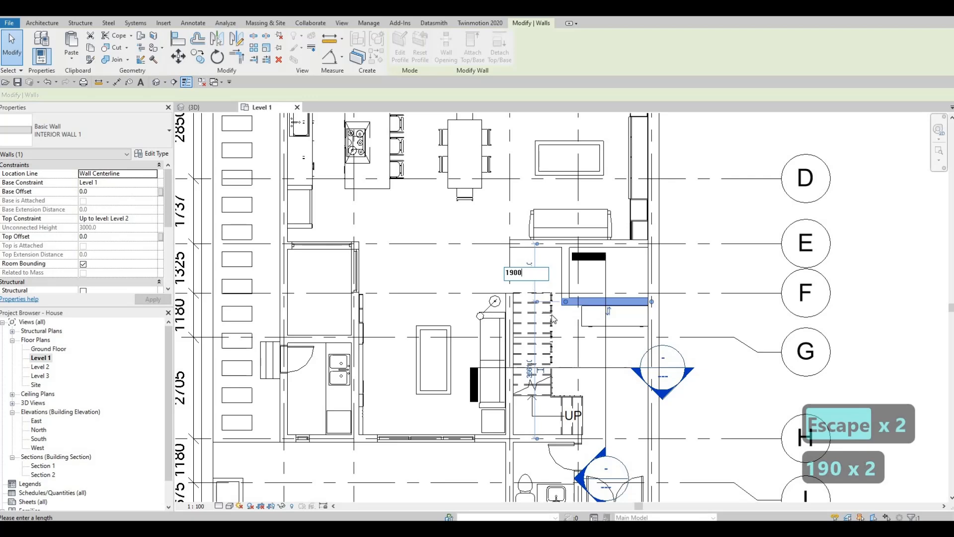
text(900)
key(Return)
key(Escape)
key(Escape)
Move the credenza below the new horizontal wall and nudge it flush against the wall's underside.
scroll(619, 332, up, 3)
drag(622, 323, 587, 324)
key(Escape)
middle_drag(584, 339, 601, 298)
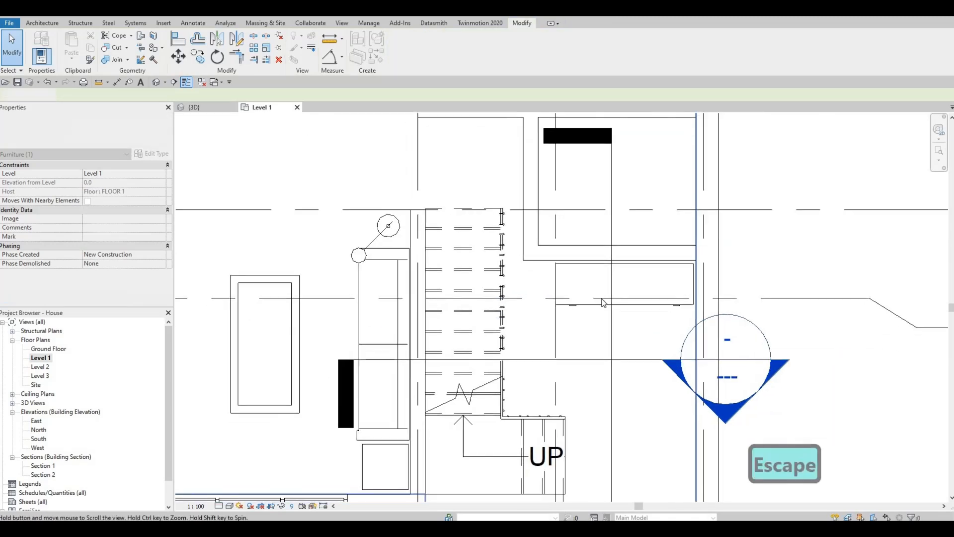
scroll(601, 298, down, 2)
scroll(627, 314, up, 3)
click(625, 313)
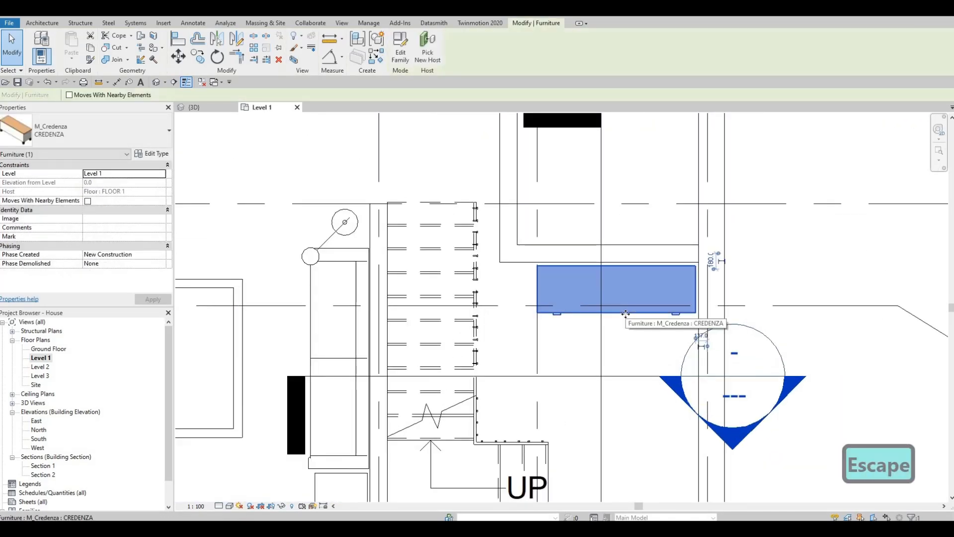
key(Left)
key(Left)
key(Up)
key(Up)
key(Left)
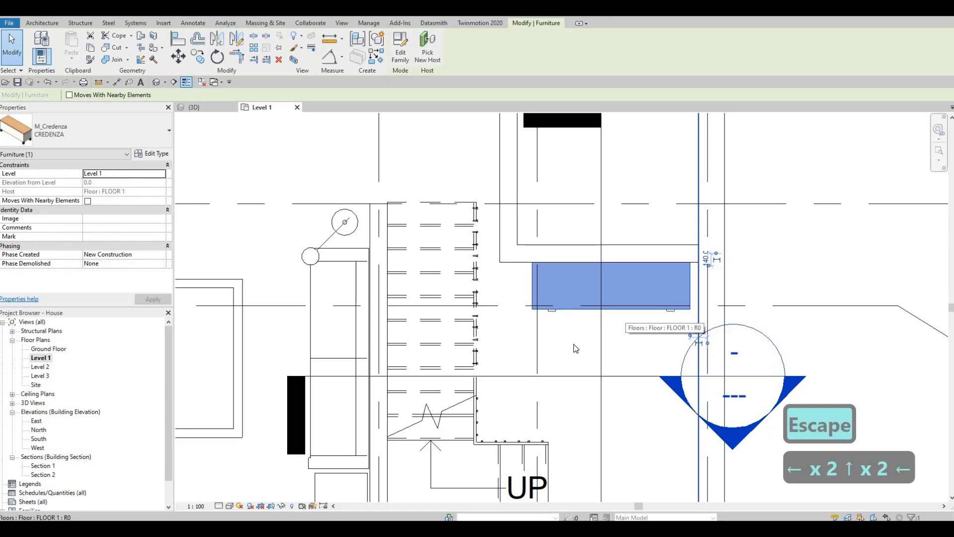
key(Escape)
Rehost the toilet from the old bathroom onto the new room's exterior wall, about 500 mm below grid E.
scroll(599, 321, down, 3)
scroll(544, 400, up, 1)
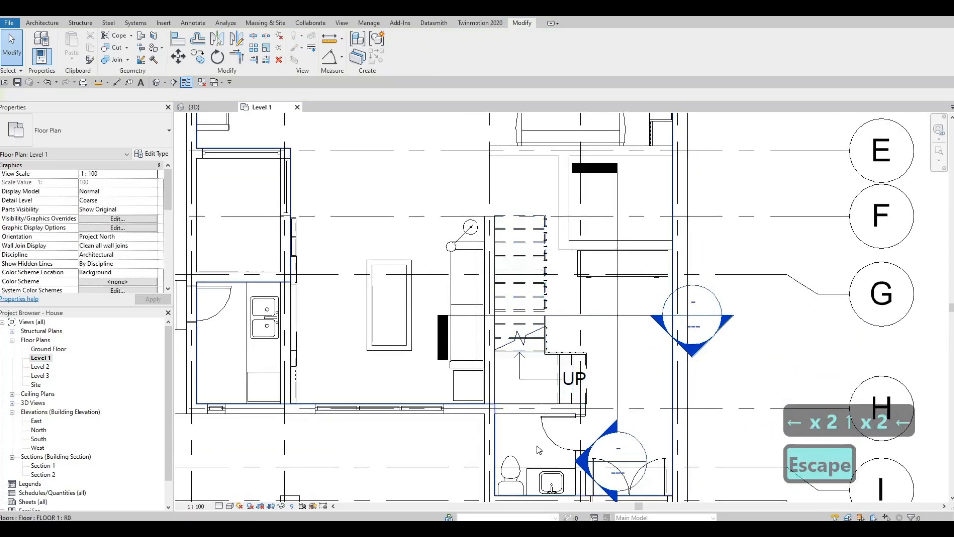
middle_drag(526, 437, 537, 411)
click(521, 445)
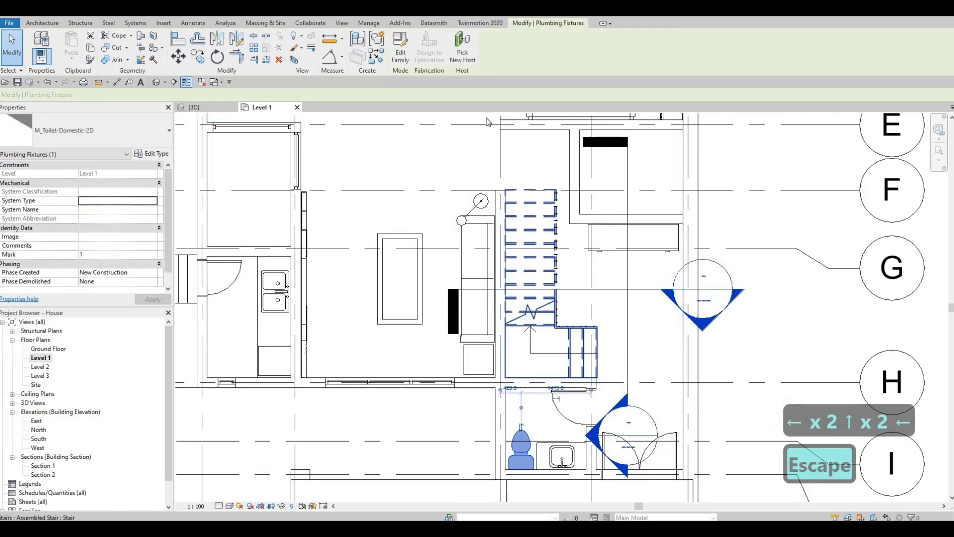
click(468, 64)
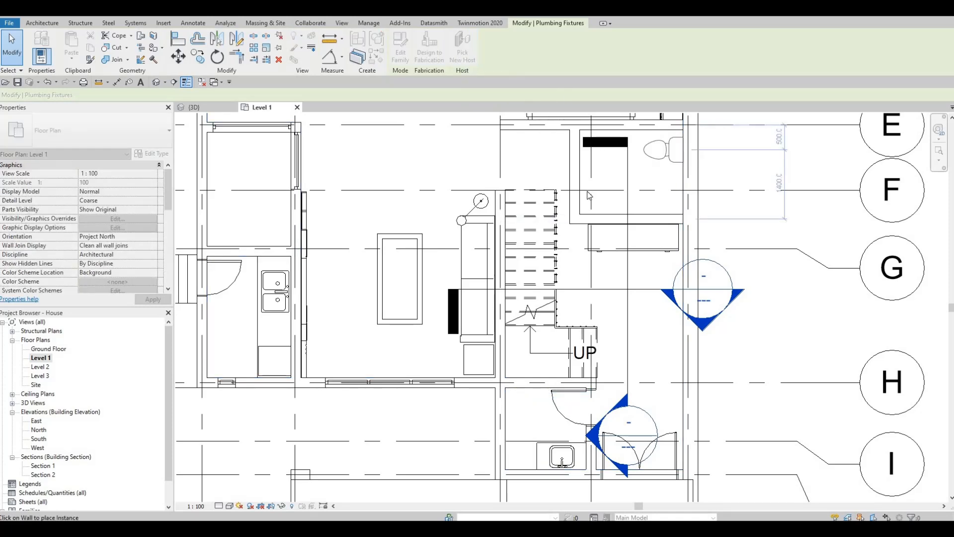
key(Escape)
key(Escape)
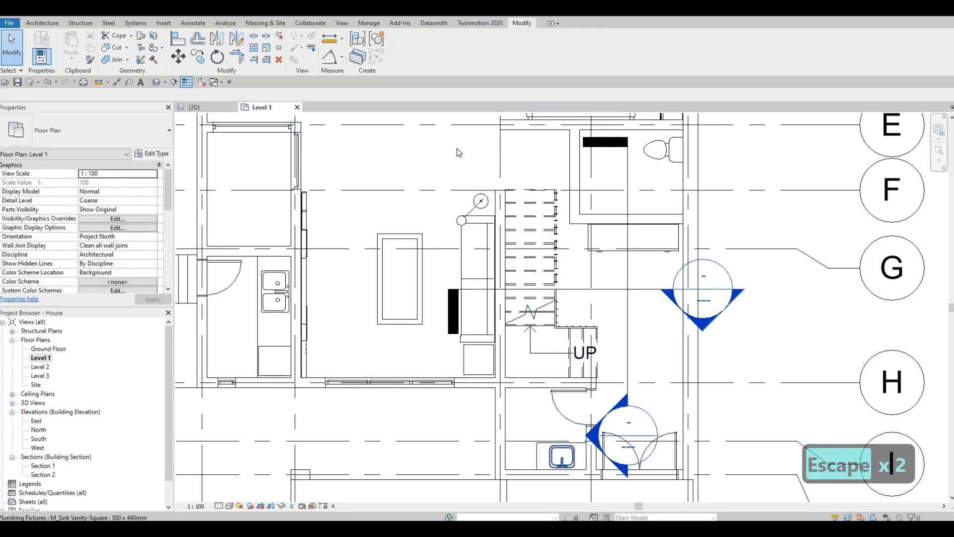
click(462, 47)
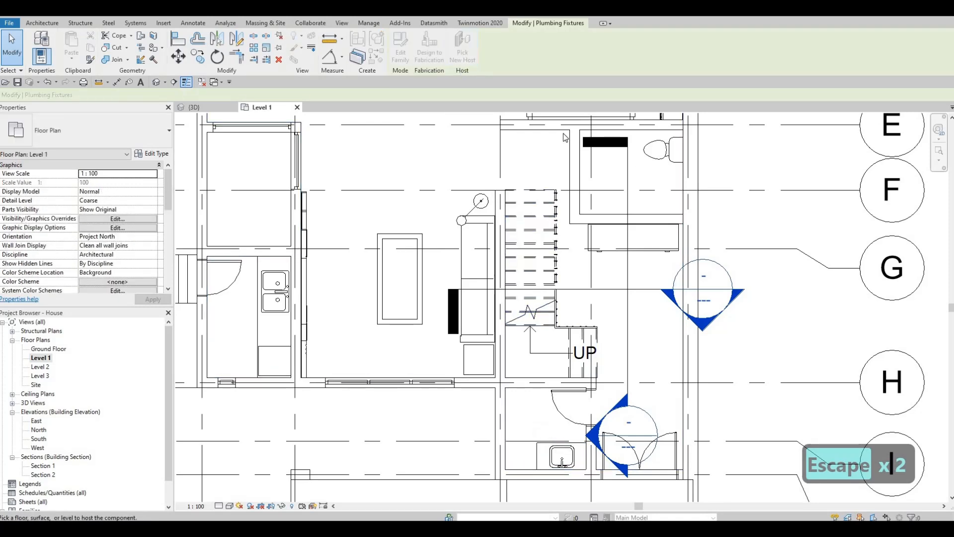
click(577, 436)
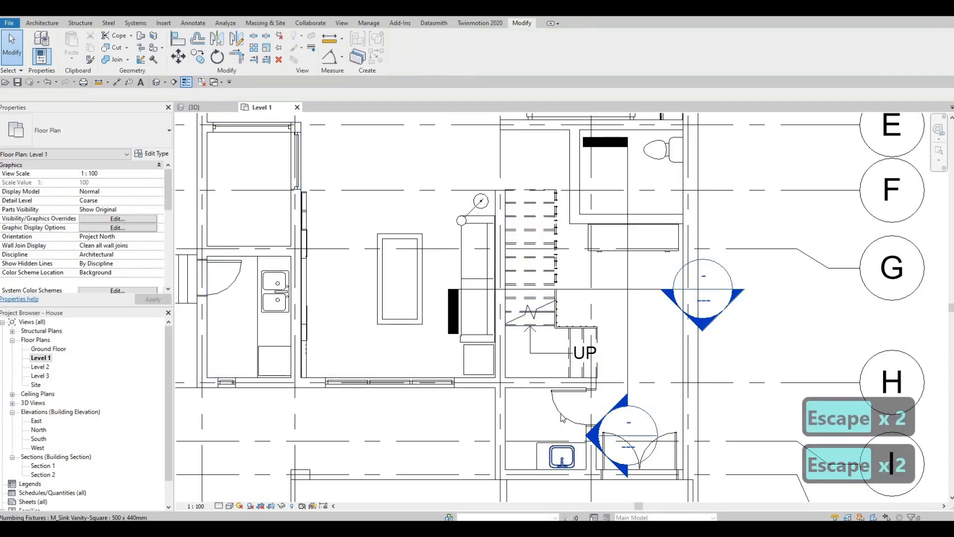
key(Escape)
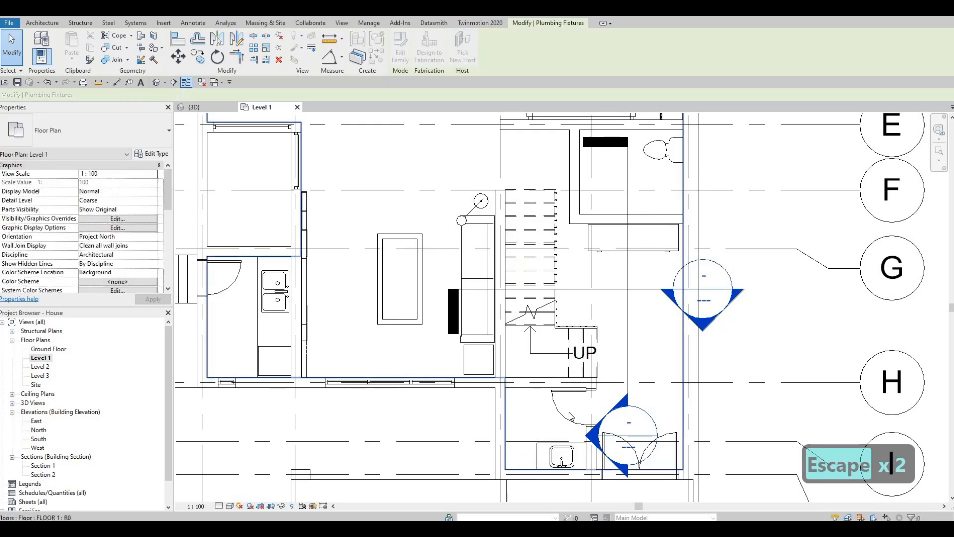
key(Escape)
Move the square vanity sink from the old bathroom into the new room, below the toilet.
click(572, 452)
drag(571, 451, 673, 192)
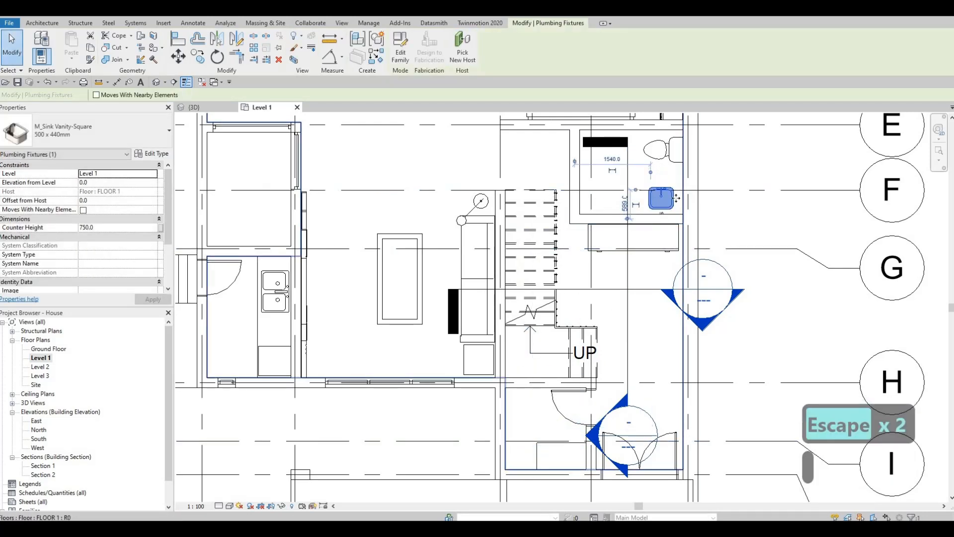
scroll(673, 192, up, 2)
key(Escape)
key(Escape)
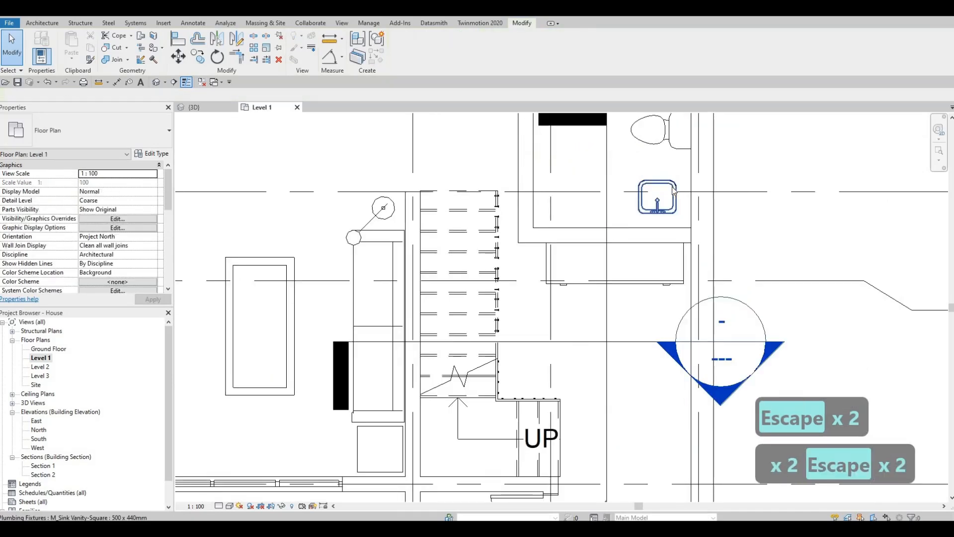
Rotate the vanity sink 90 degrees counterclockwise so its faucet faces the exterior wall.
click(654, 196)
key(r)
key(o)
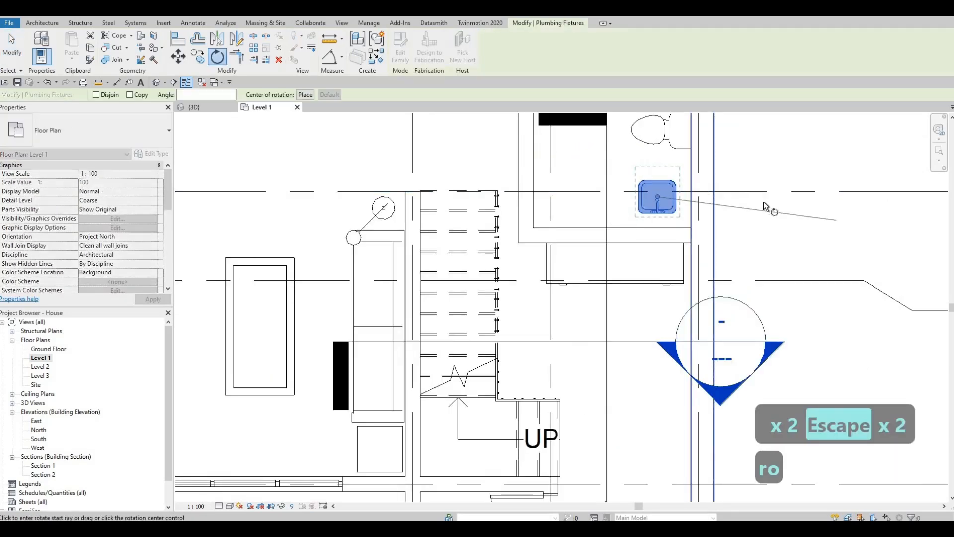
click(711, 156)
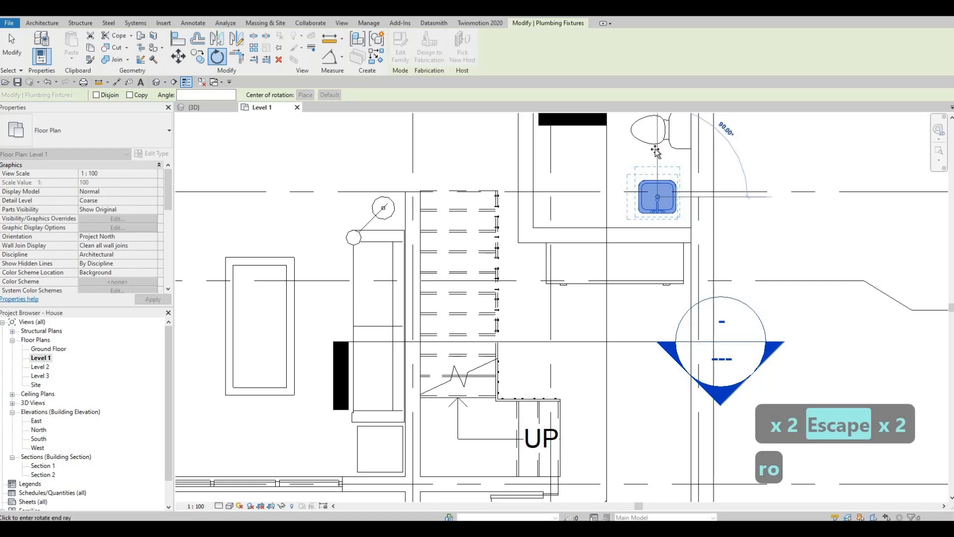
click(674, 193)
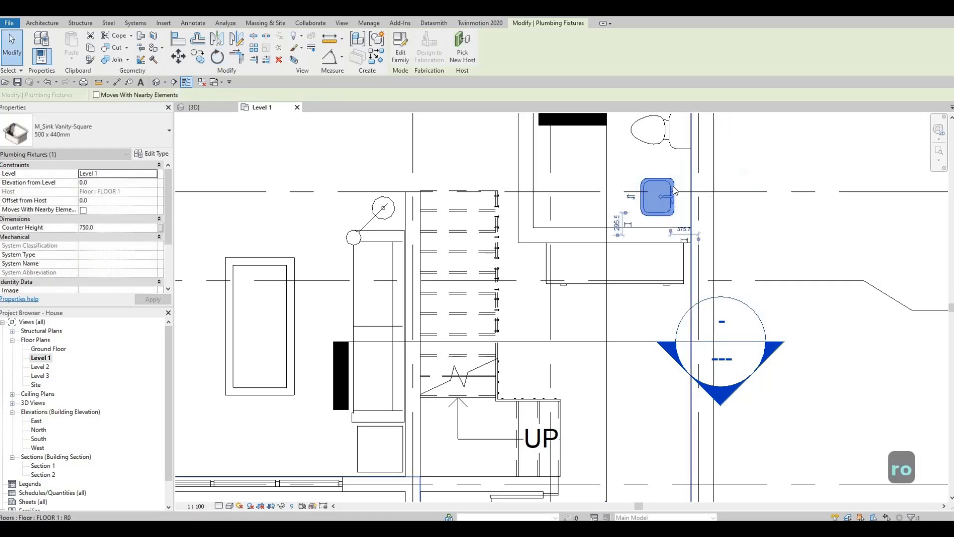
key(Escape)
Move the rotated vanity sink against the exterior wall of the new bathroom.
scroll(674, 193, up, 1)
click(674, 188)
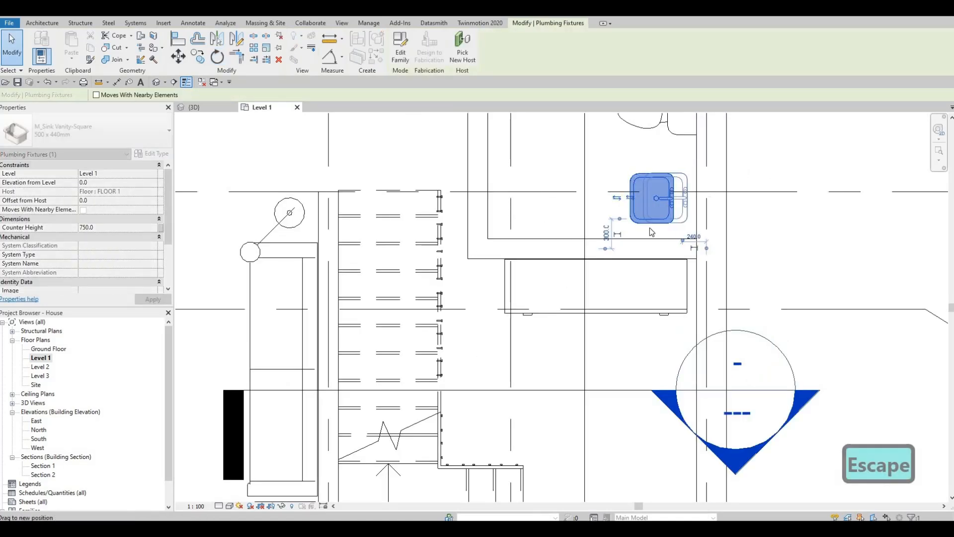
key(Escape)
key(Escape)
Set the new bathroom's vertical wall to a distance of 1900 mm from the exterior wall.
scroll(557, 194, down, 2)
click(541, 181)
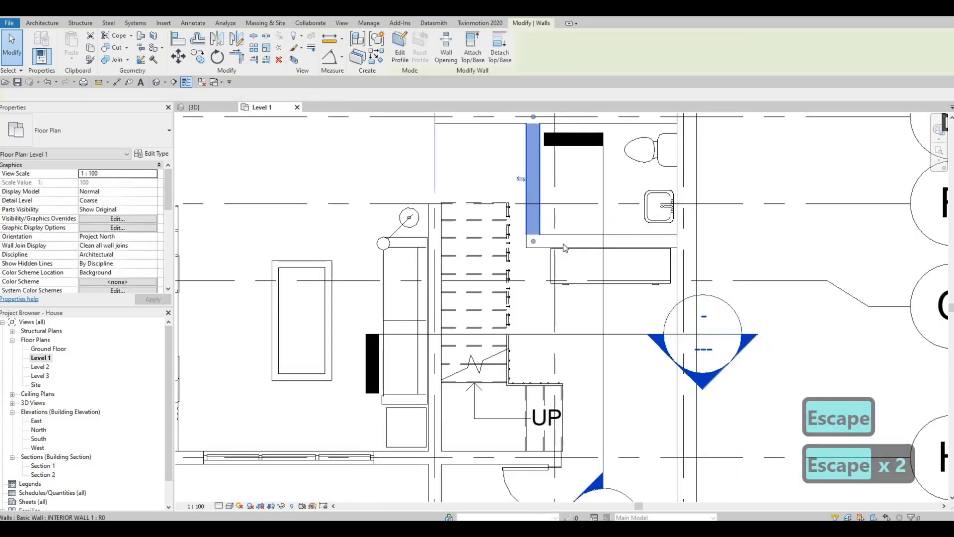
scroll(571, 398, down, 2)
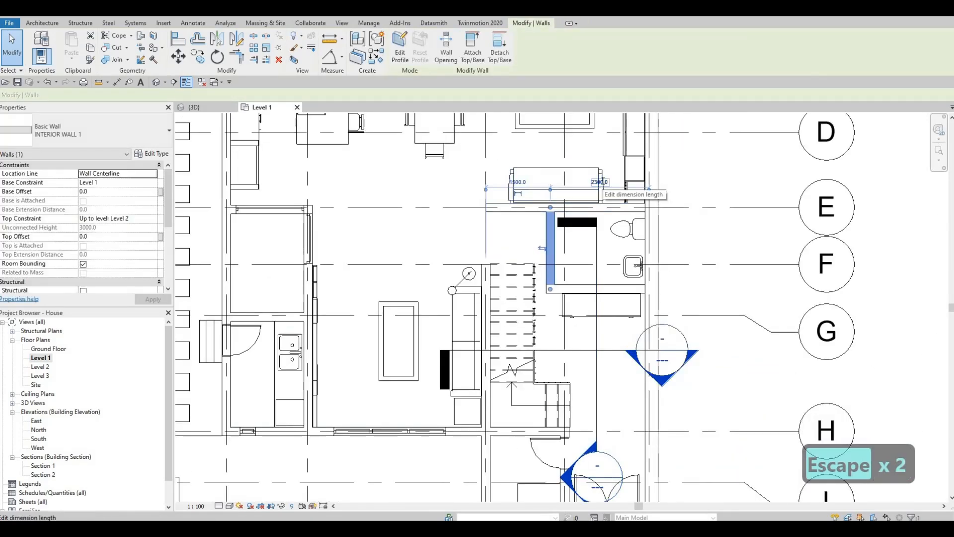
click(599, 182)
text(190)
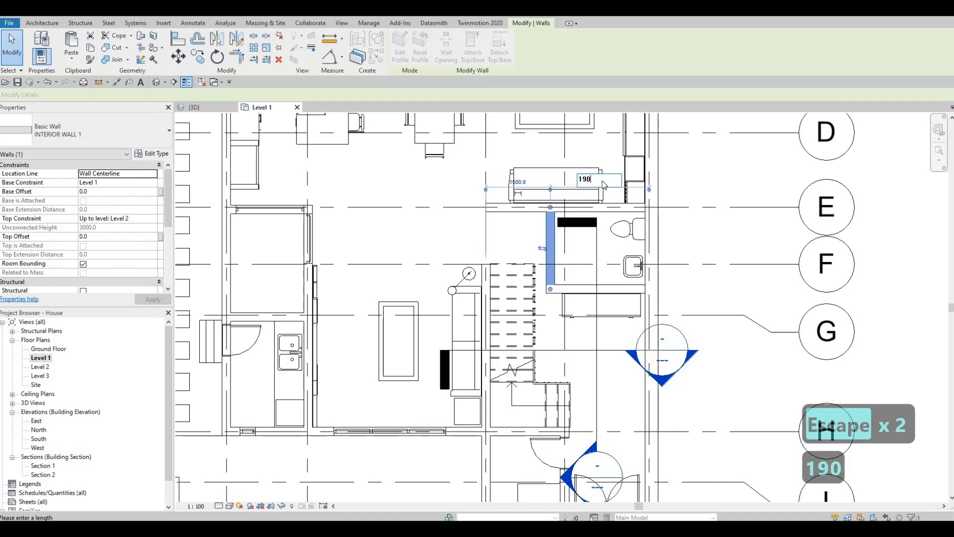
text(0)
key(Return)
key(Escape)
key(Escape)
Rehost the old bathroom's 700 x 2000mm door onto the lower end of the new vertical wall, swinging into the room.
middle_drag(544, 450, 567, 420)
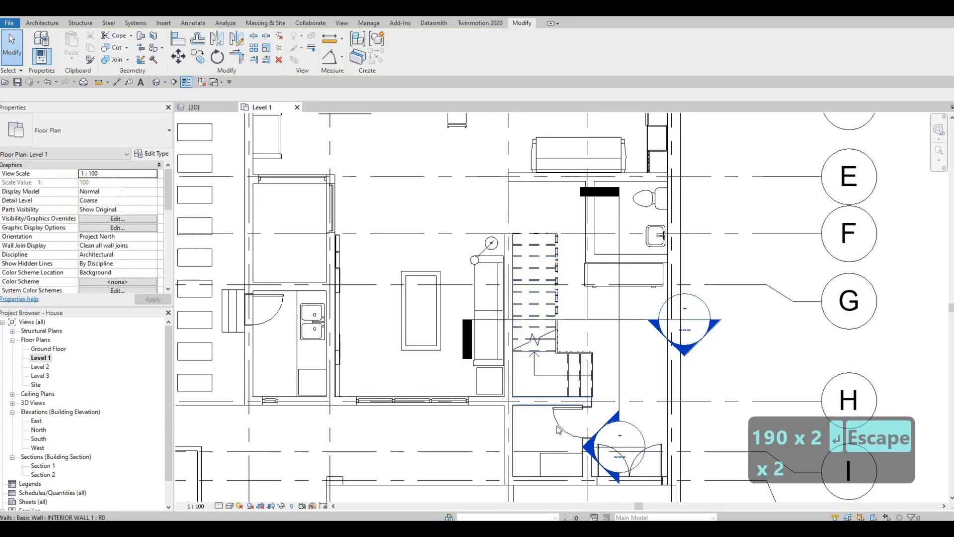
click(559, 422)
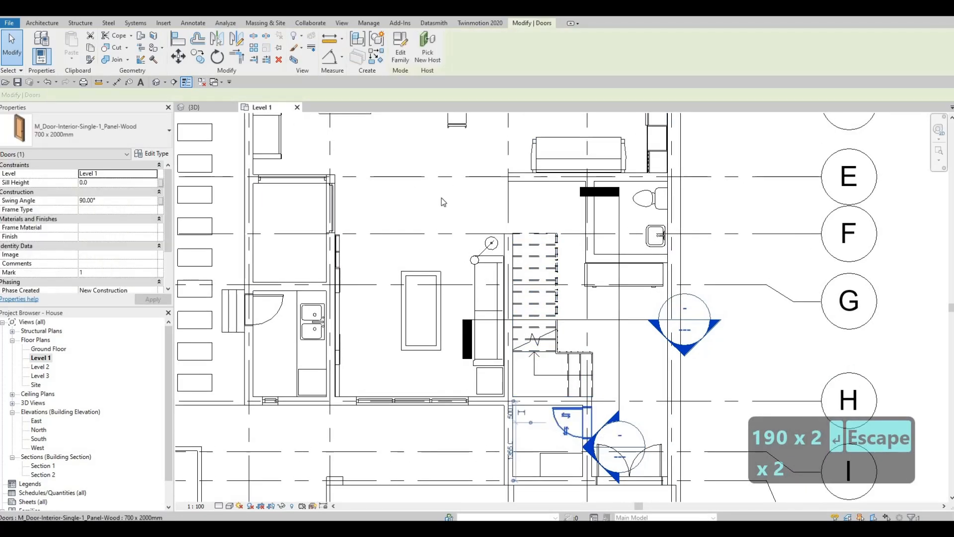
click(437, 66)
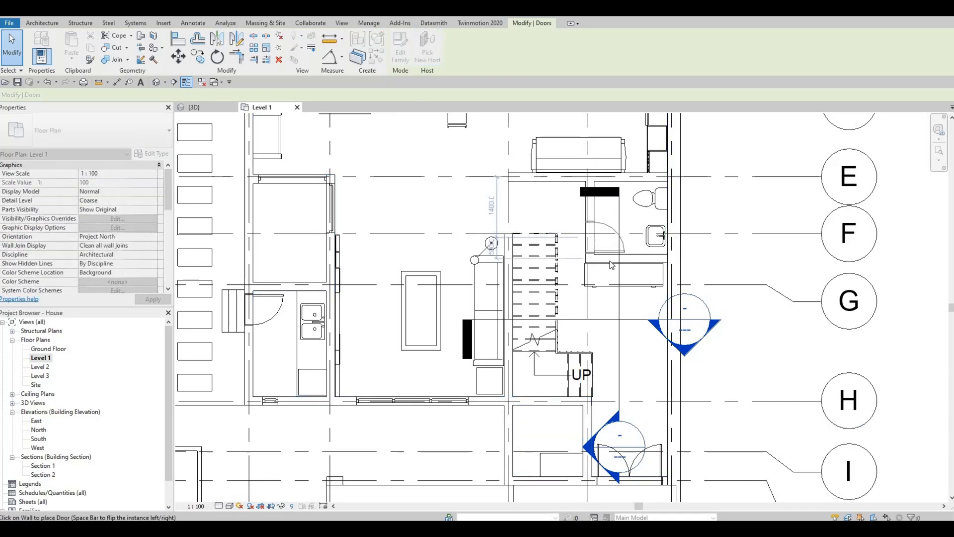
key(Escape)
key(Escape)
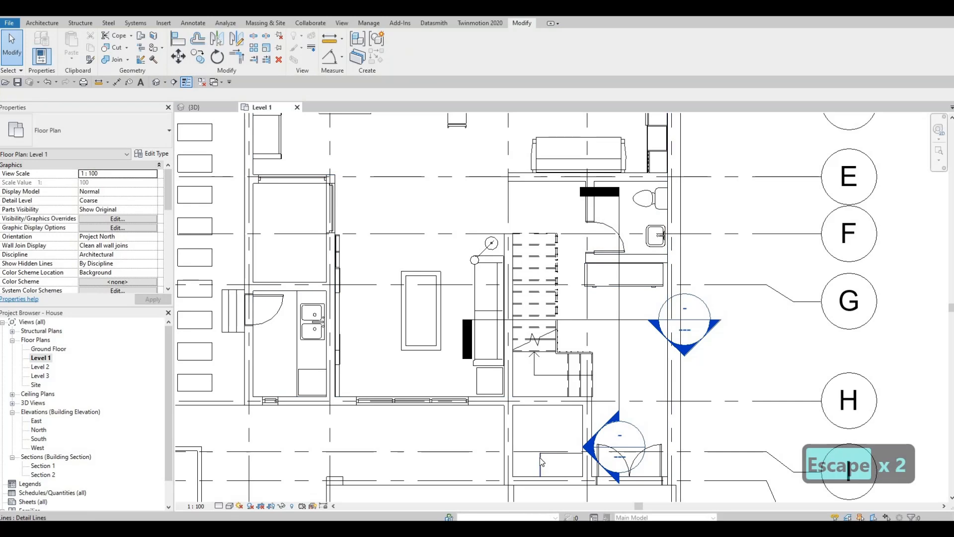
Draw a vanity counter outline around the sink with Thin Lines detail lines, about 540 mm deep from the exterior wall down to the horizontal wall.
click(542, 462)
key(c)
key(s)
scroll(649, 221, up, 3)
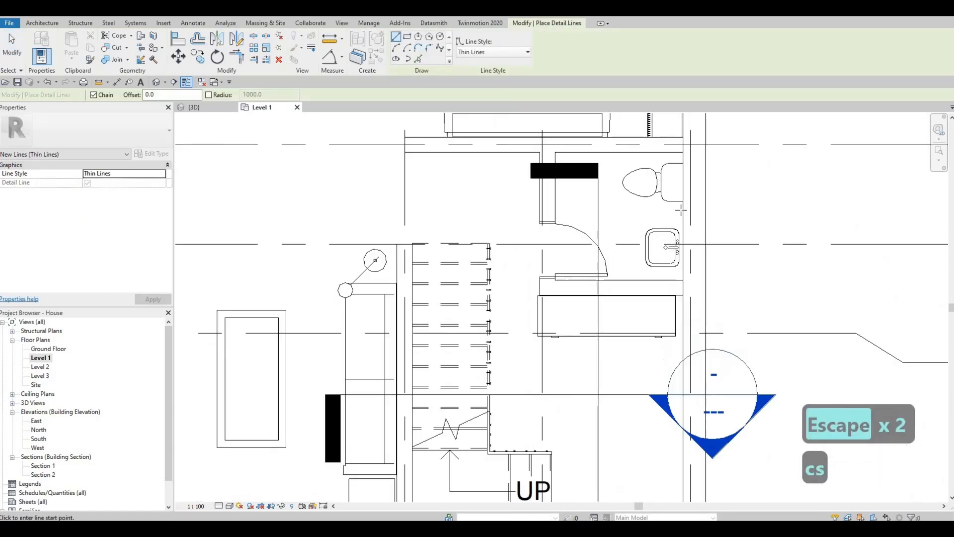
click(645, 209)
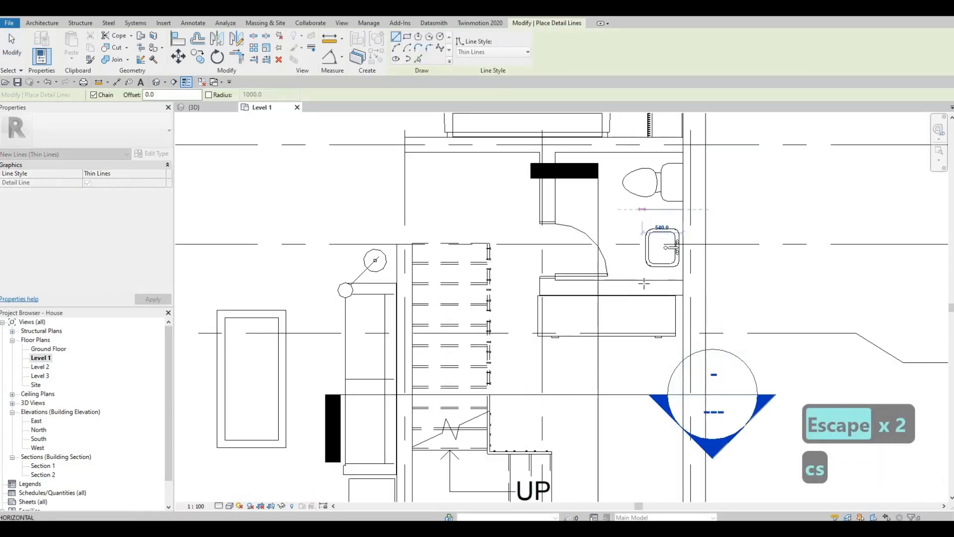
key(Escape)
key(Escape)
key(Escape)
key(Escape)
middle_drag(638, 340, 664, 318)
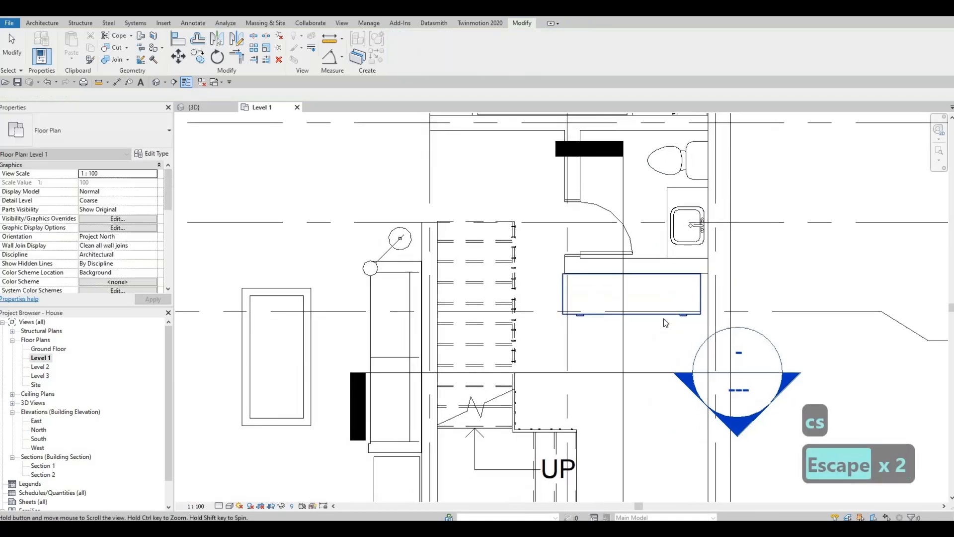
Nudge the credenza below the new bathroom sideways until it meets the exterior wall.
click(664, 318)
key(Right)
key(Right)
key(Right)
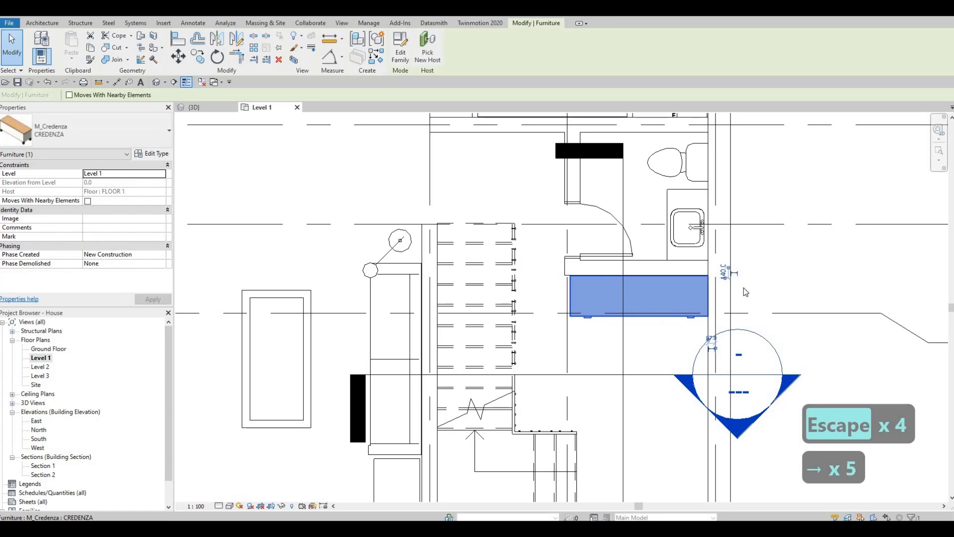
key(Escape)
scroll(622, 323, down, 3)
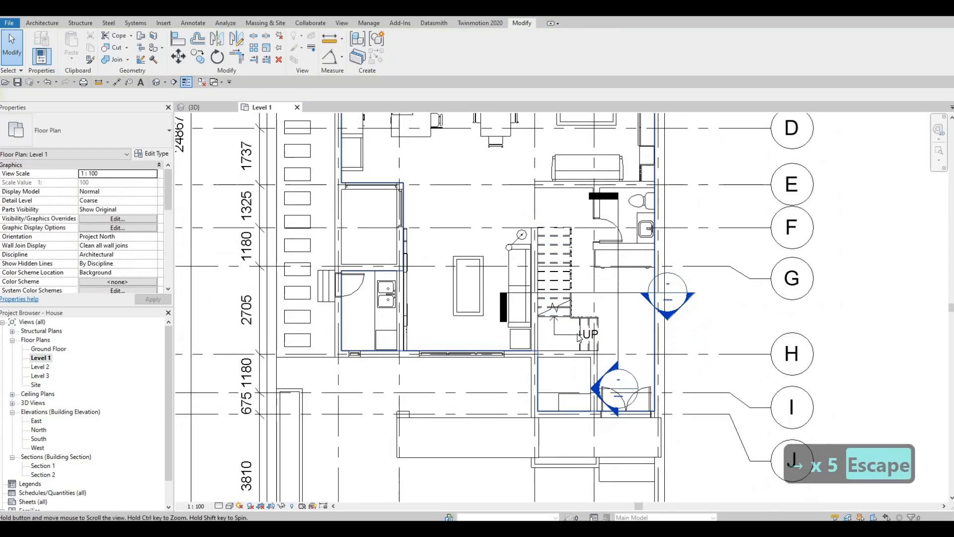
Delete the interior walls and the cabinet of the small room below the stairs, between grids H and J.
key(Escape)
click(575, 329)
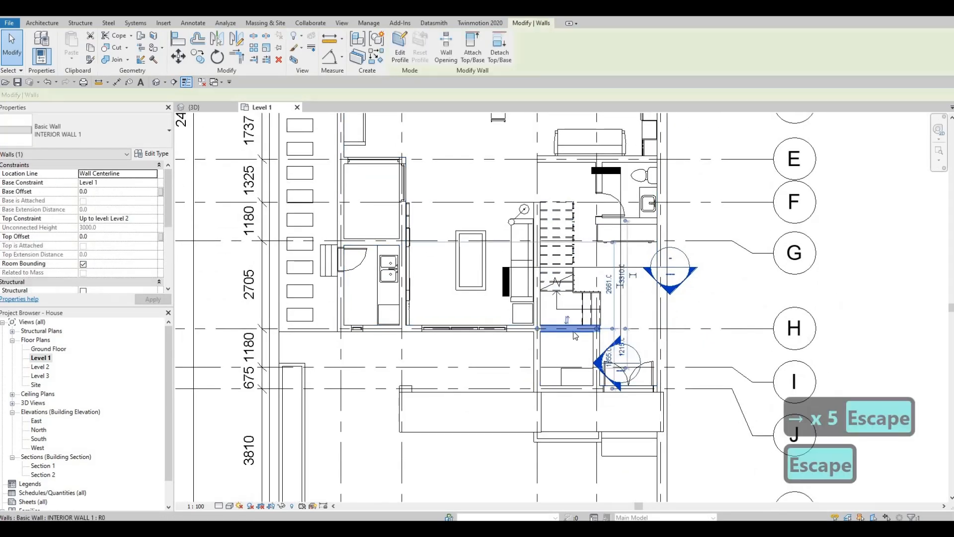
key(Delete)
click(595, 354)
key(Delete)
click(565, 380)
key(Delete)
key(Delete)
middle_drag(583, 326, 596, 286)
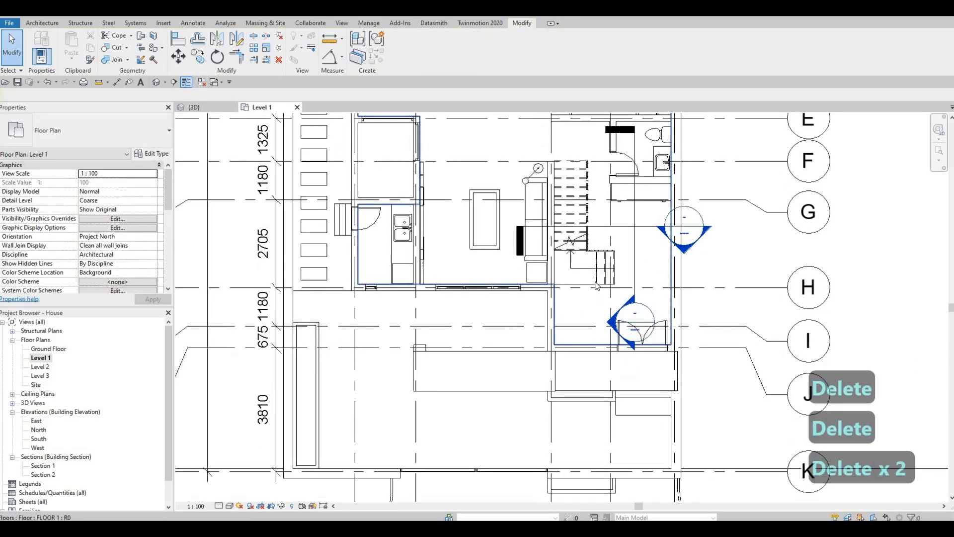
click(597, 286)
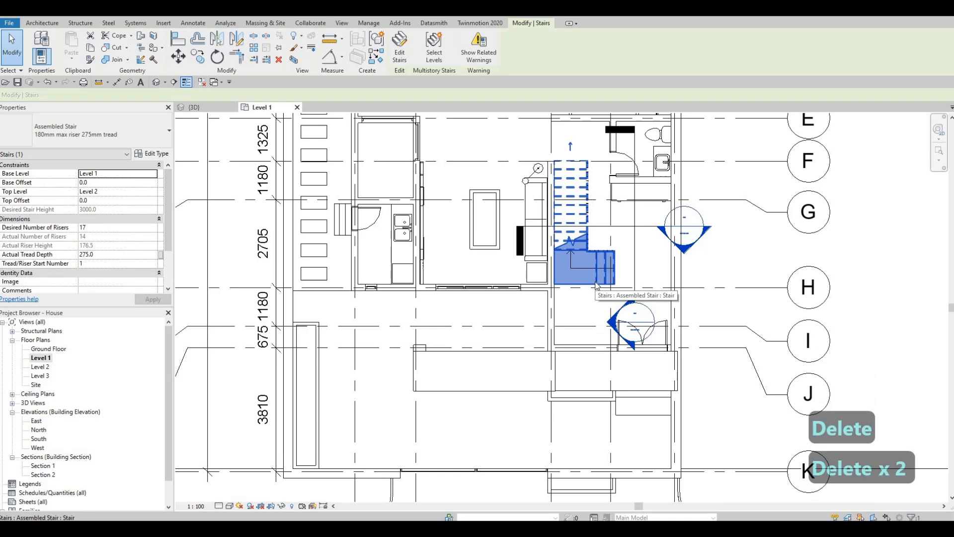
key(m)
key(v)
key(c)
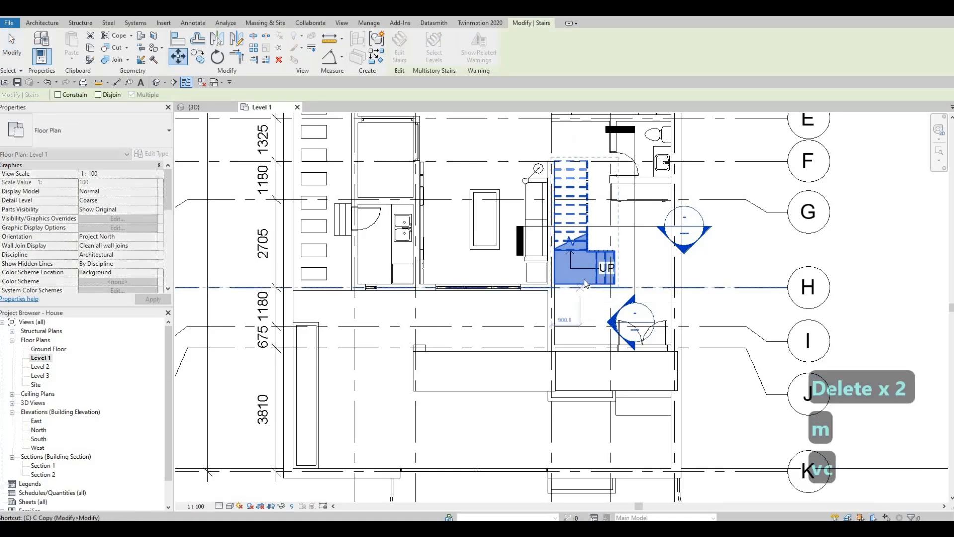
key(Escape)
key(Escape)
Move the stair down from its lower corner to the inner corner of the front exterior wall.
click(585, 280)
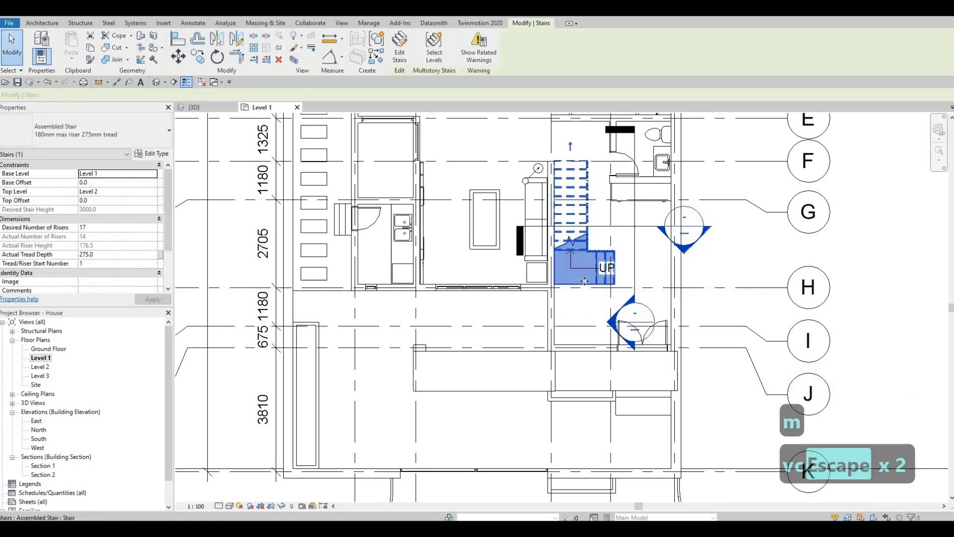
key(m)
key(v)
scroll(552, 291, up, 3)
click(554, 284)
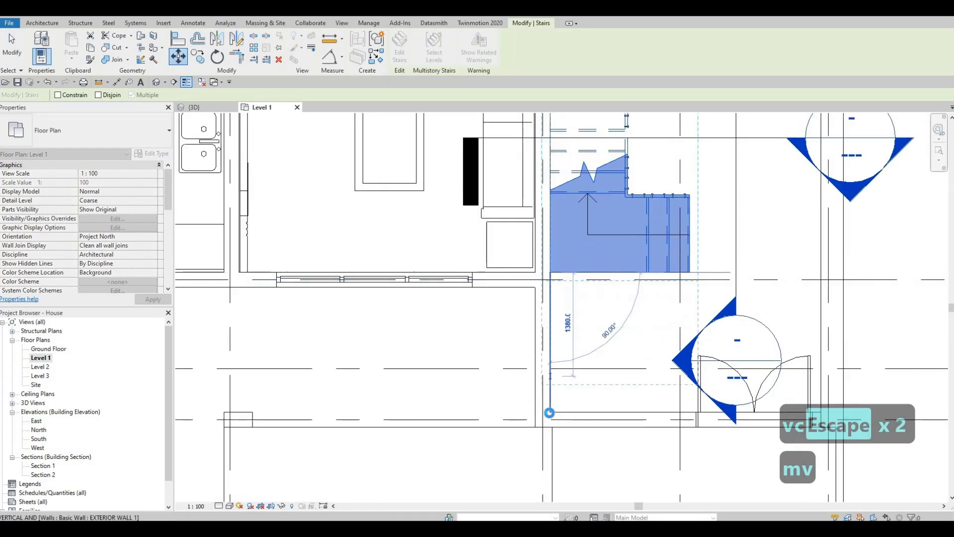
click(555, 401)
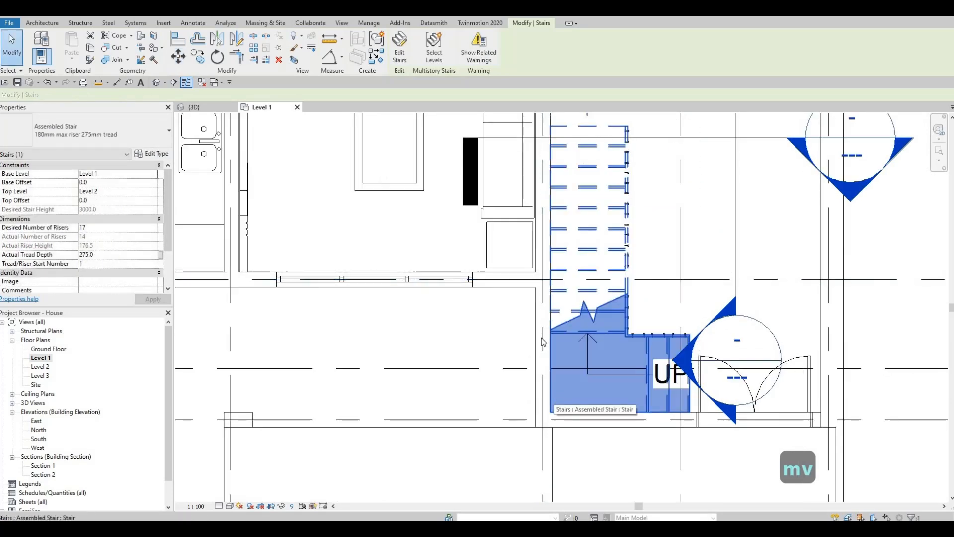
key(Escape)
key(Escape)
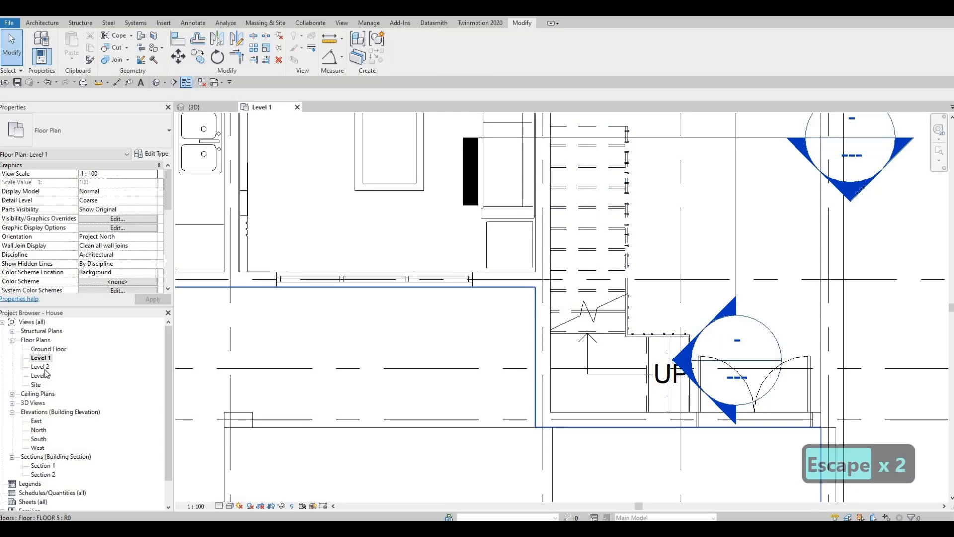
Delete the vertical exterior wall crossing the lower stair flight in the Level 2 floor plan.
double_click(41, 367)
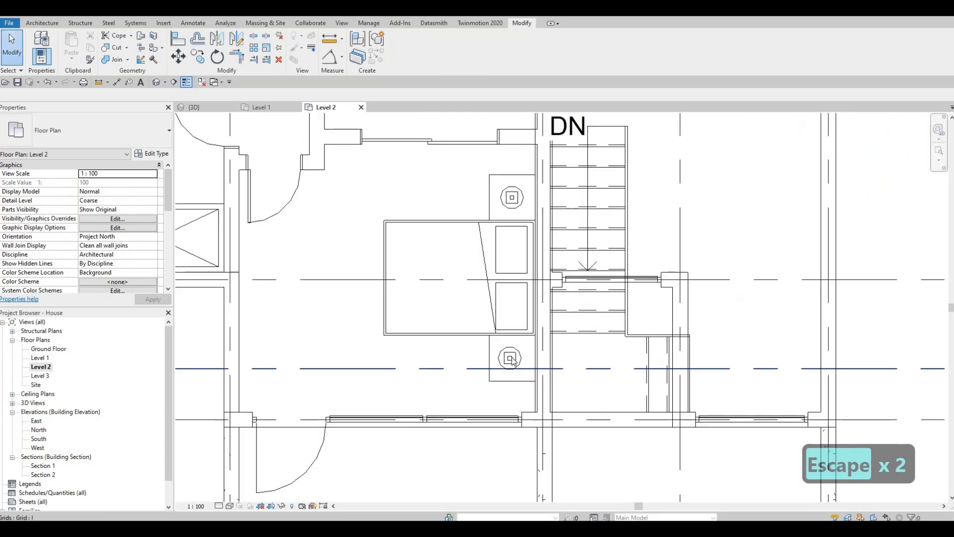
scroll(570, 382, down, 5)
scroll(594, 328, up, 6)
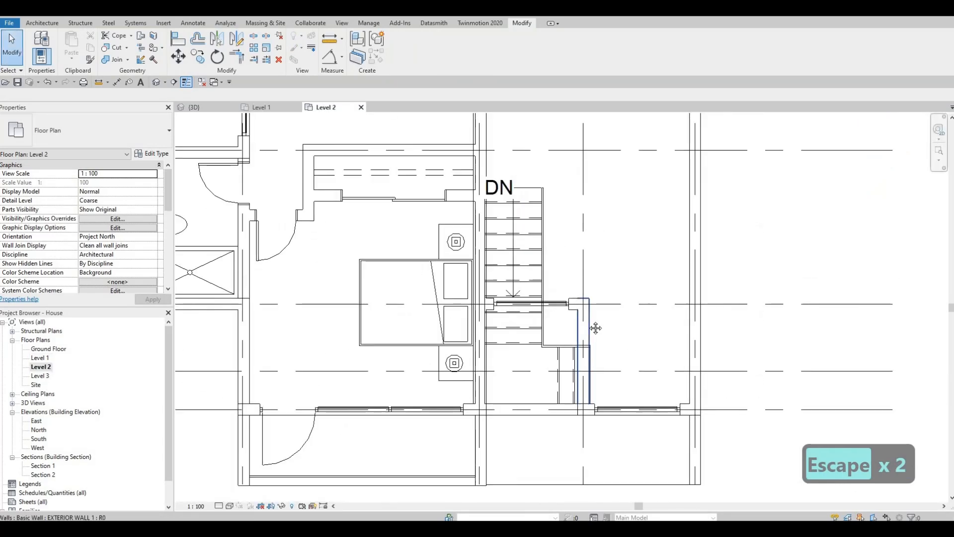
key(Escape)
key(Escape)
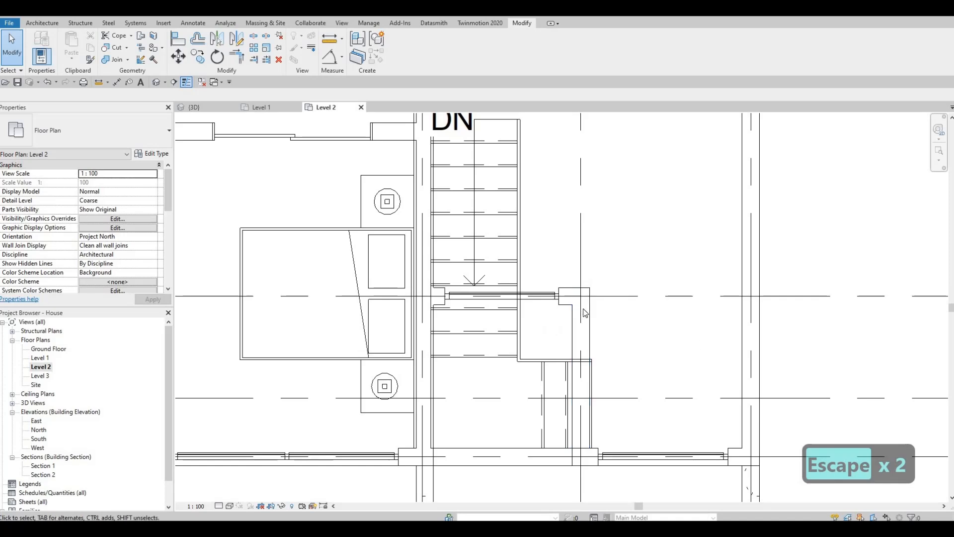
middle_drag(586, 346, 589, 308)
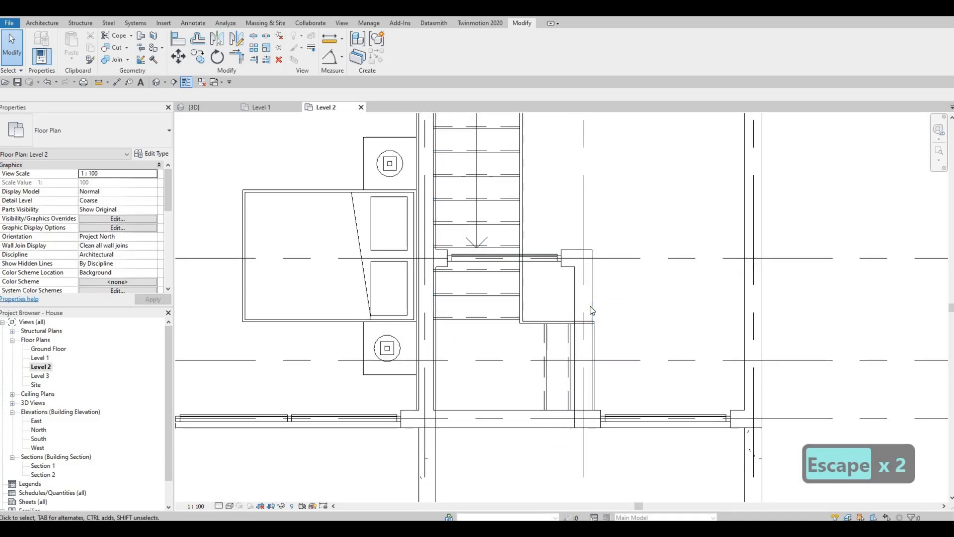
click(592, 310)
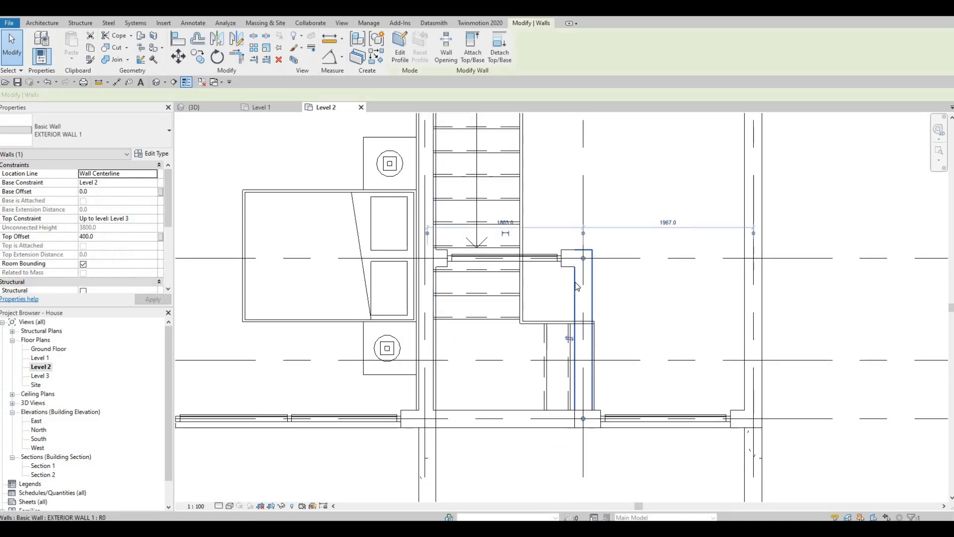
key(Delete)
Align the recessed exterior wall crossing the stairs, with its window, to the outer face of the front wall and dismiss the wall error.
click(575, 268)
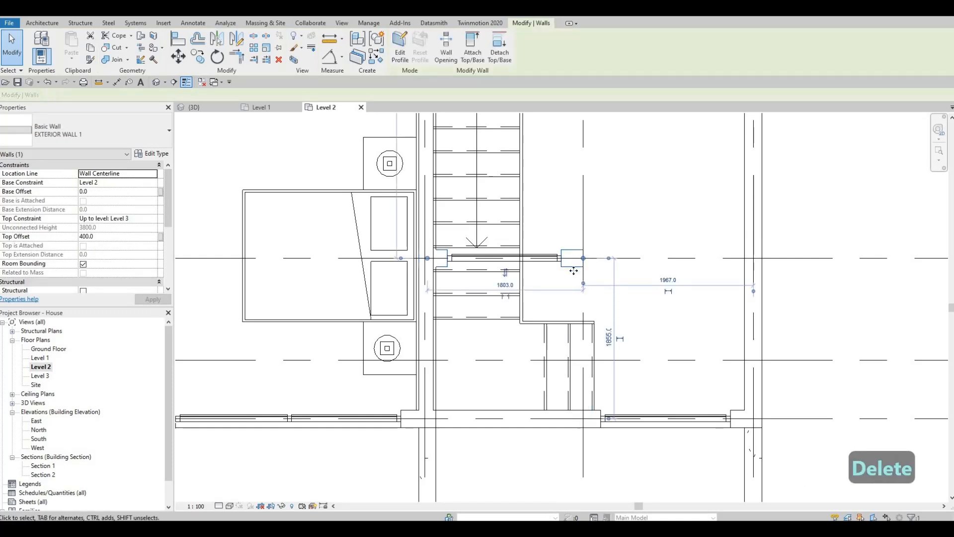
scroll(539, 336, up, 3)
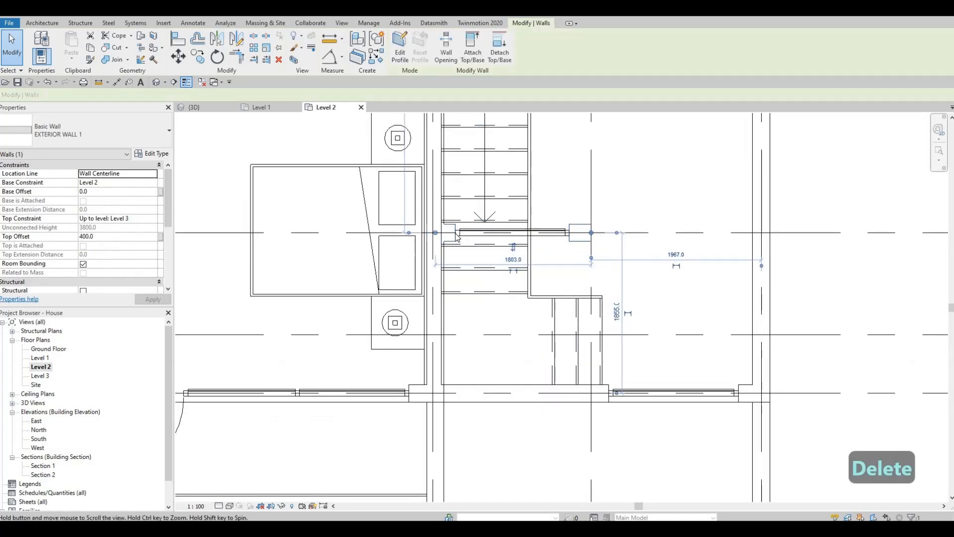
key(Escape)
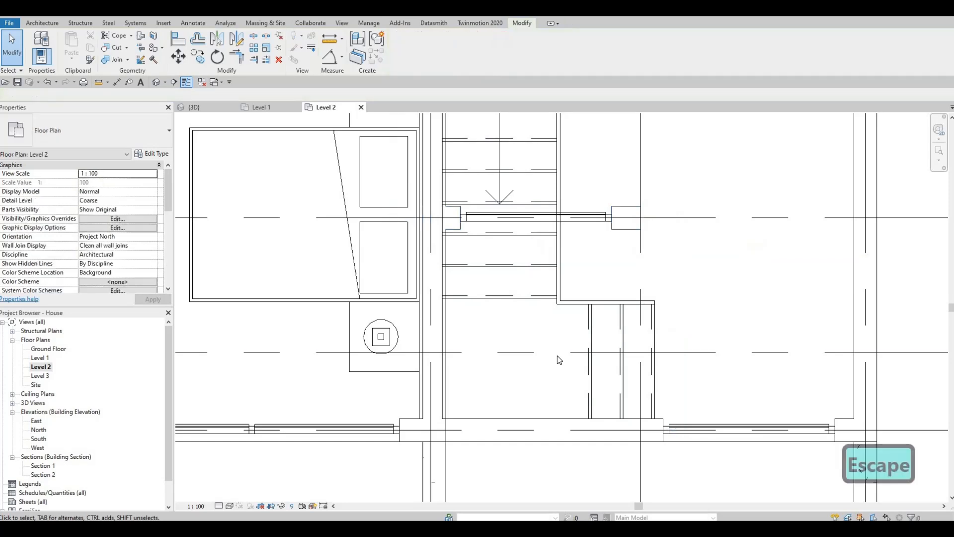
key(a)
key(l)
click(618, 442)
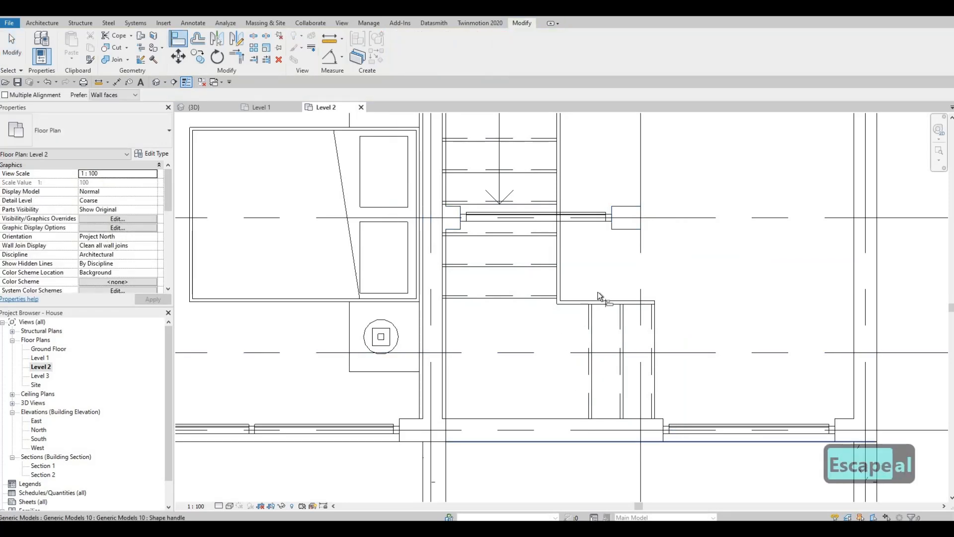
click(622, 227)
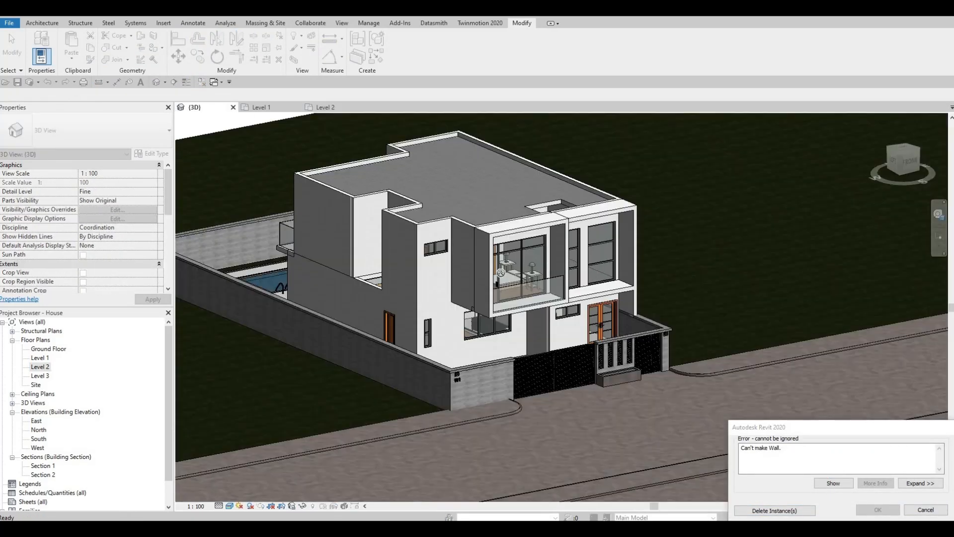
scroll(501, 272, down, 2)
scroll(616, 267, up, 6)
shift+middle_drag(621, 287, 807, 172)
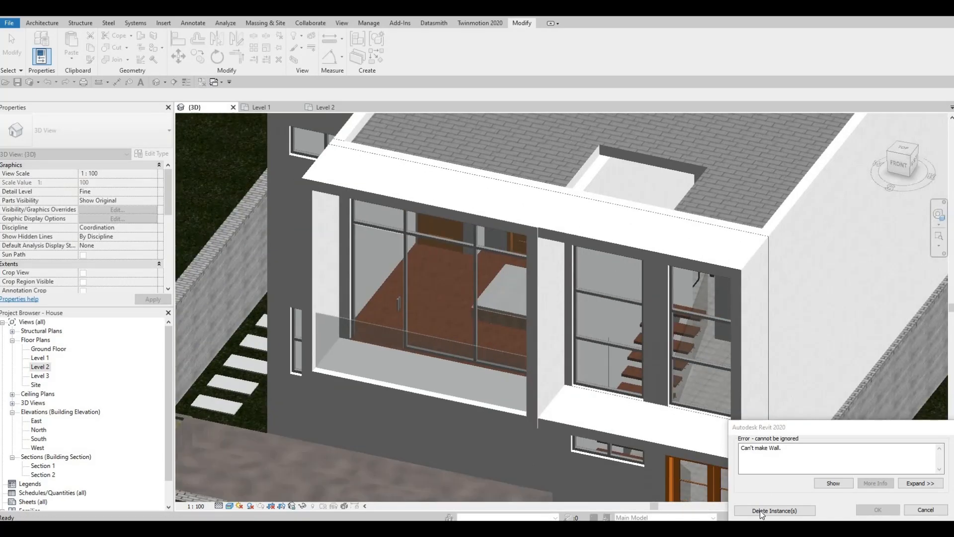
key(Escape)
Open the footprint of the roof above the stairs for editing in the Level 2 floor plan.
shift+middle_drag(632, 412, 765, 150)
click(480, 180)
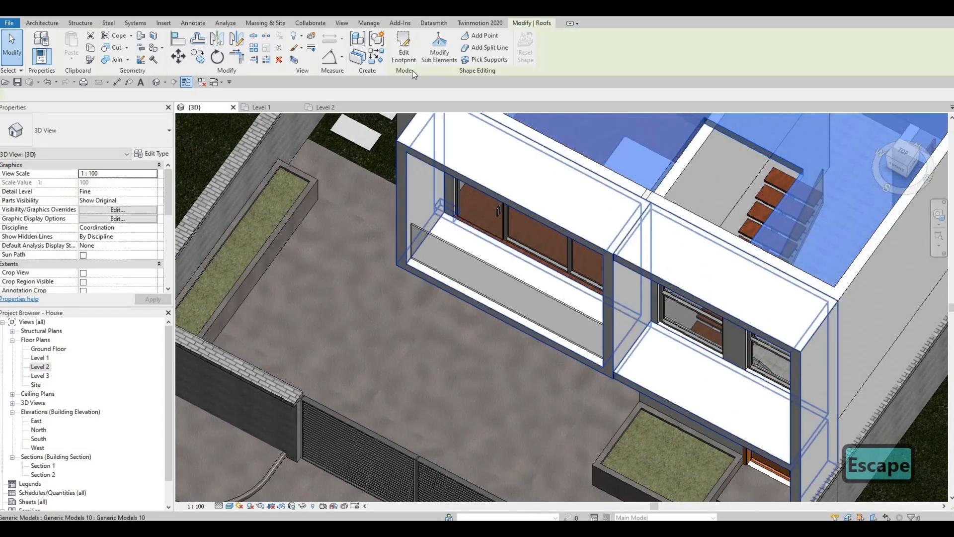
click(404, 55)
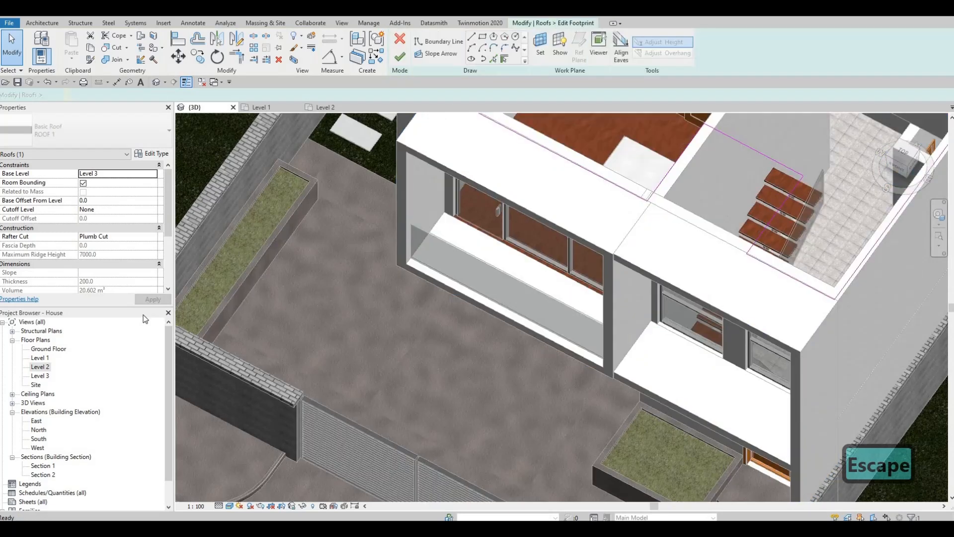
double_click(42, 369)
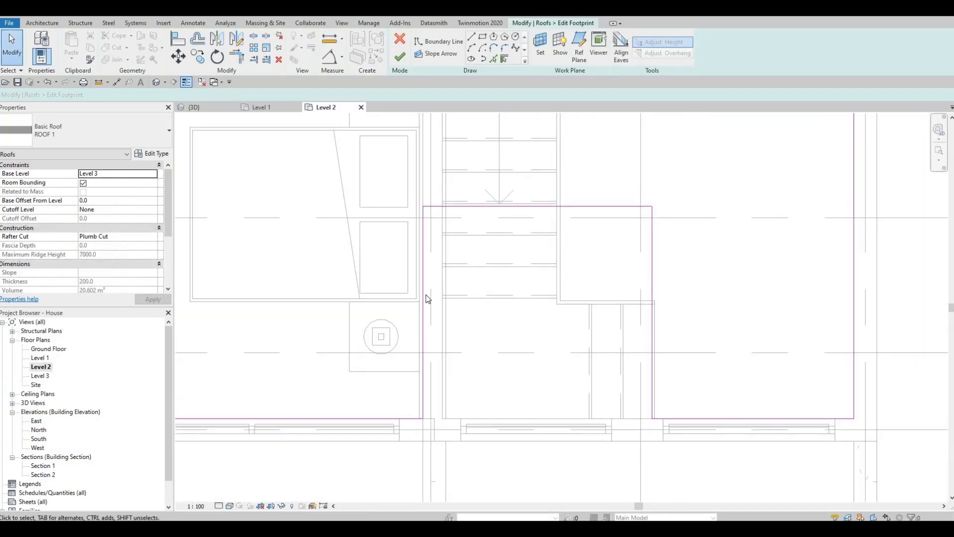
Delete the roof boundary lines forming the recess around the stairs and the adjoining short front line.
click(425, 297)
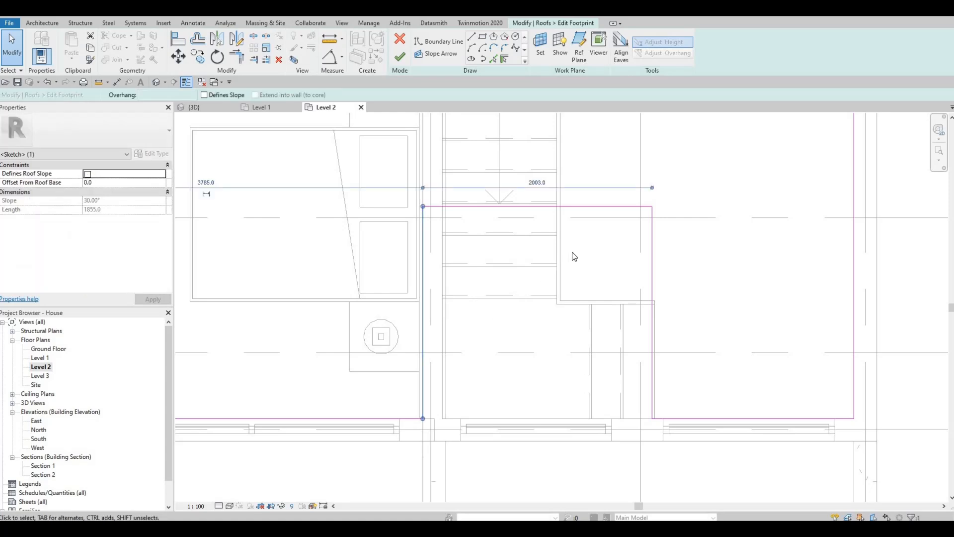
key(Delete)
click(652, 238)
key(Delete)
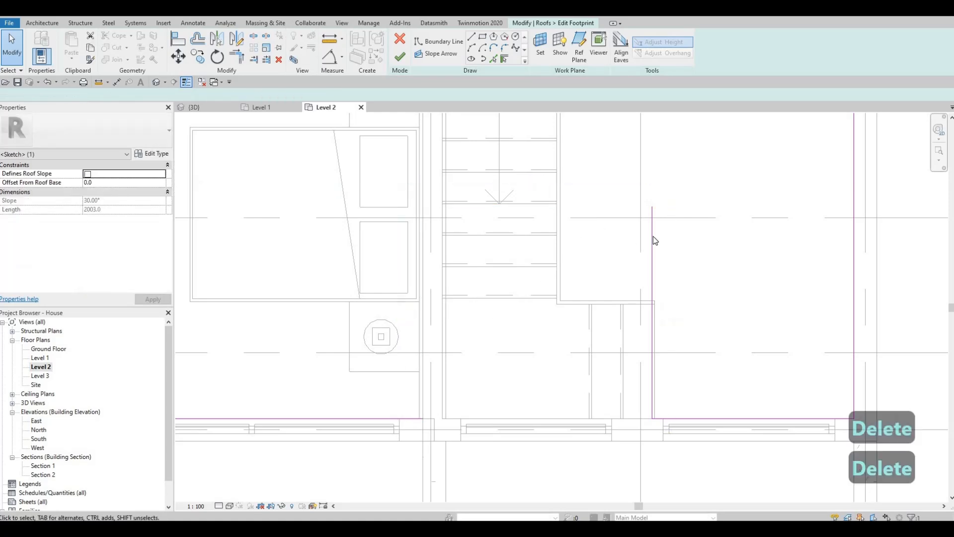
click(636, 206)
key(Delete)
key(Delete)
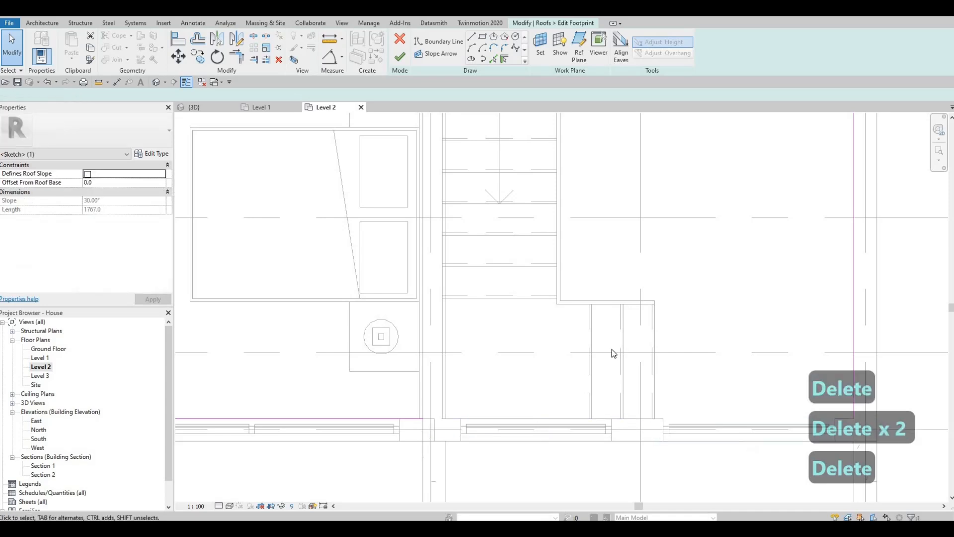
Trim the roof's remaining front and side boundary lines to a single corner and finish the footprint.
middle_drag(637, 409, 613, 359)
key(t)
key(r)
click(379, 368)
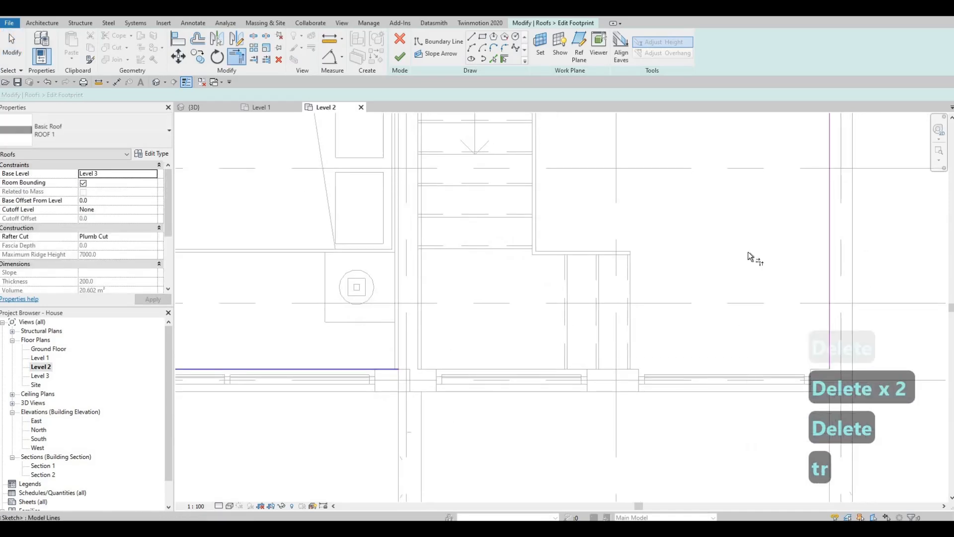
click(829, 236)
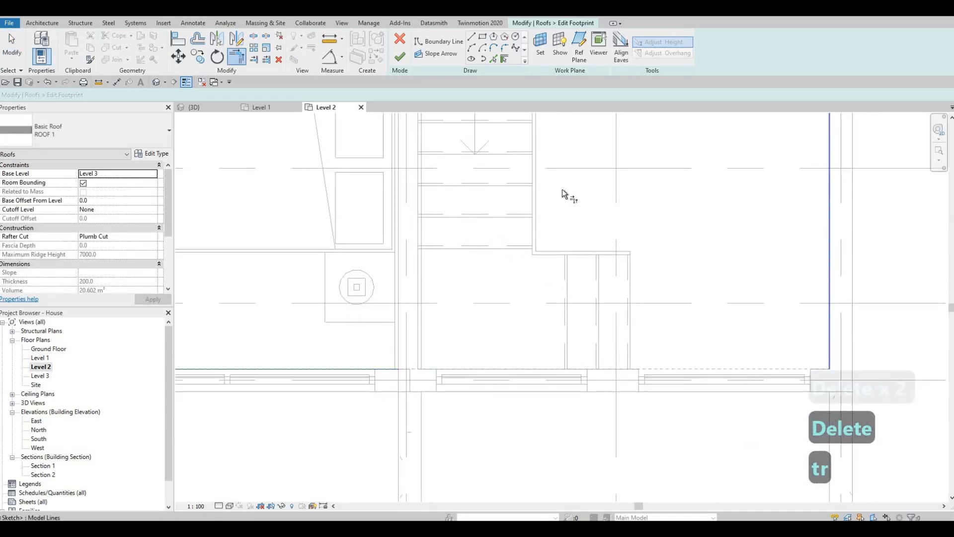
scroll(486, 353, down, 4)
key(Escape)
scroll(474, 171, up, 1)
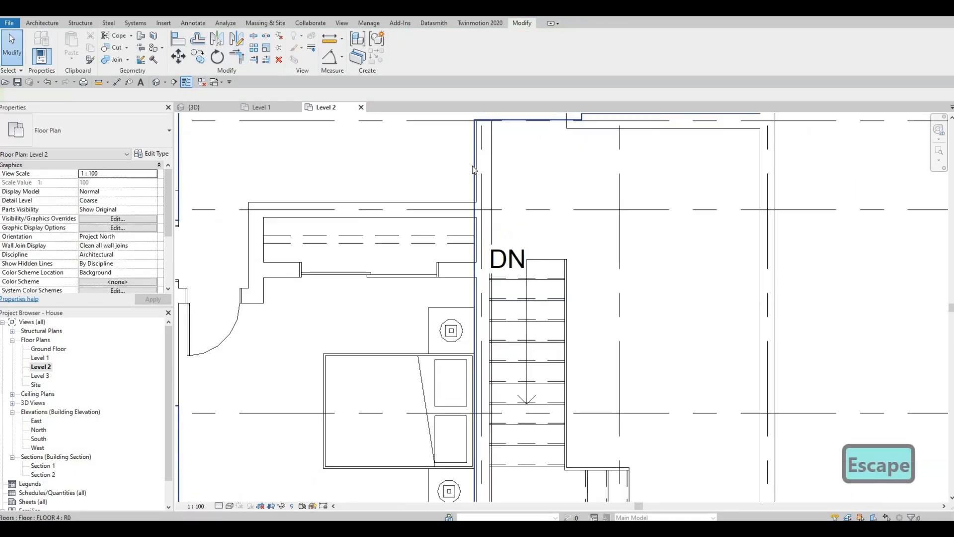
Open the boundary of the Level 2 floor (FLOOR 4) beside the stairs for editing.
click(473, 169)
scroll(474, 169, up, 1)
scroll(474, 211, down, 1)
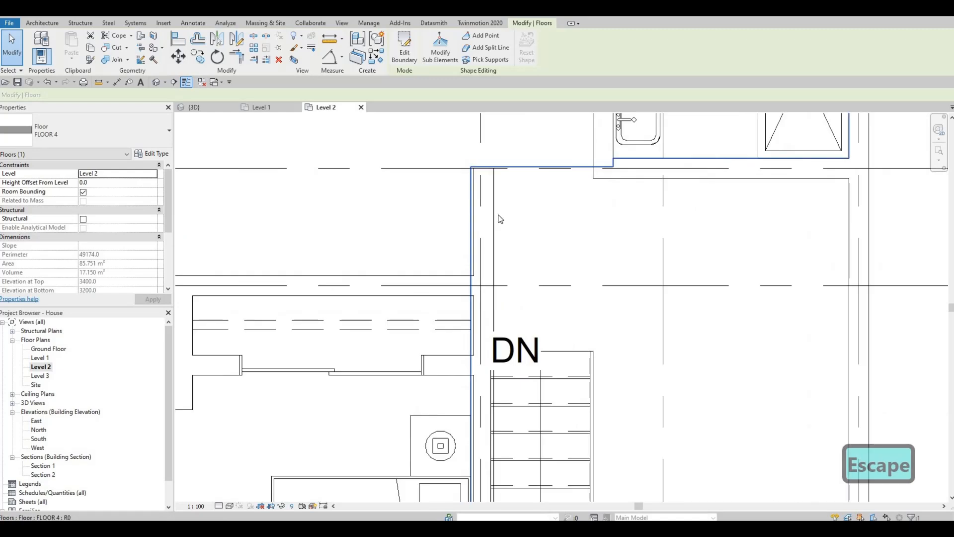
scroll(476, 210, up, 1)
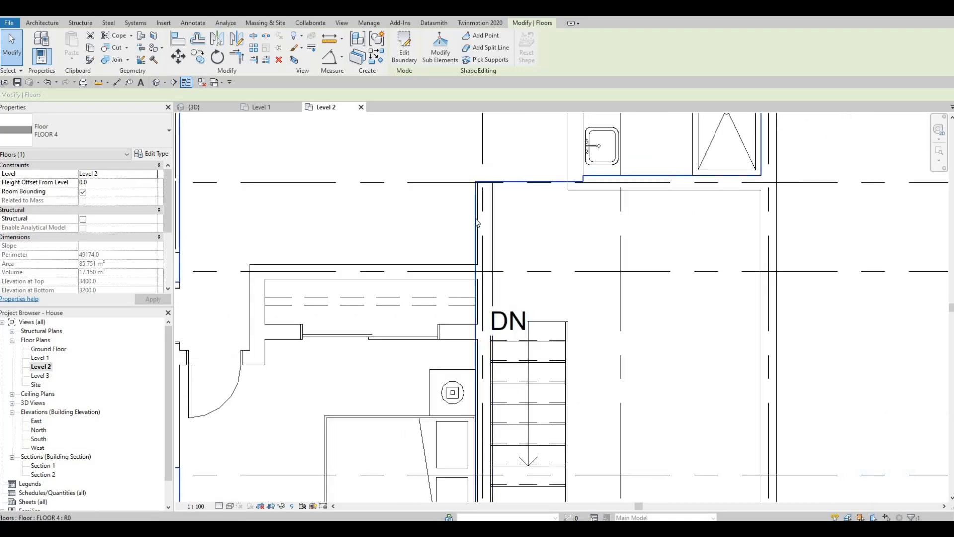
key(Escape)
key(Escape)
click(476, 172)
scroll(511, 159, up, 3)
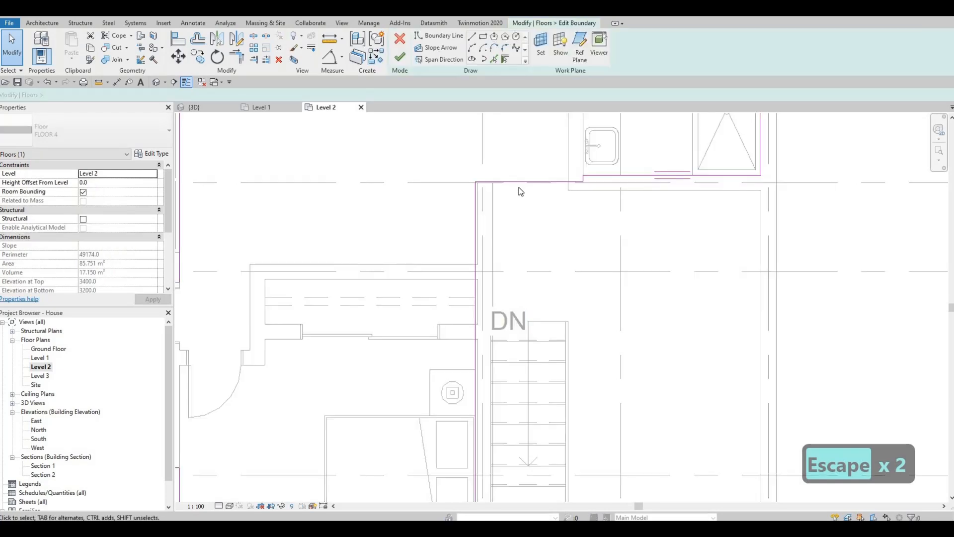
scroll(569, 203, down, 1)
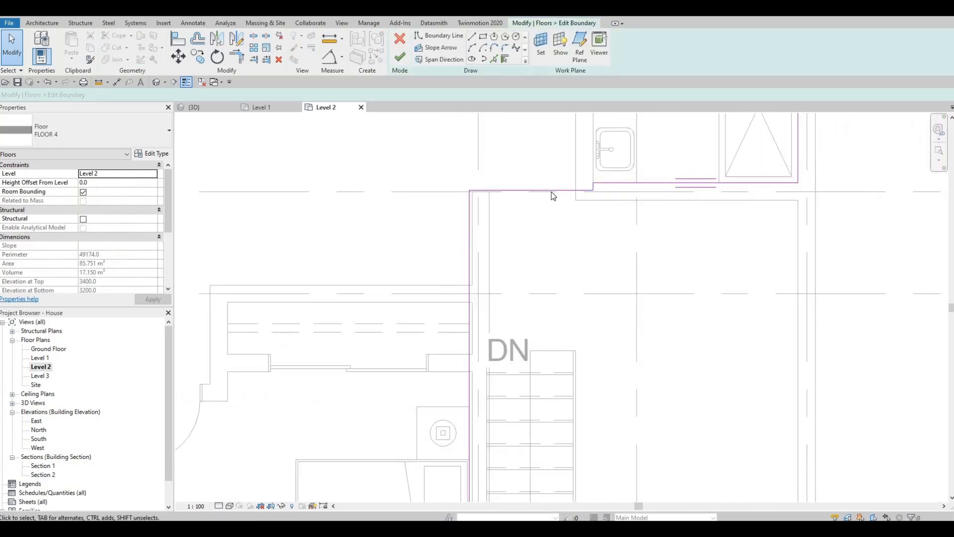
Shift the floor's horizontal boundary line near the bathroom down to the upper end of the stair.
click(551, 192)
mouse_move(560, 279)
mouse_down()
mouse_move(565, 347)
mouse_move(585, 350)
mouse_up()
key(Escape)
scroll(567, 276, down, 2)
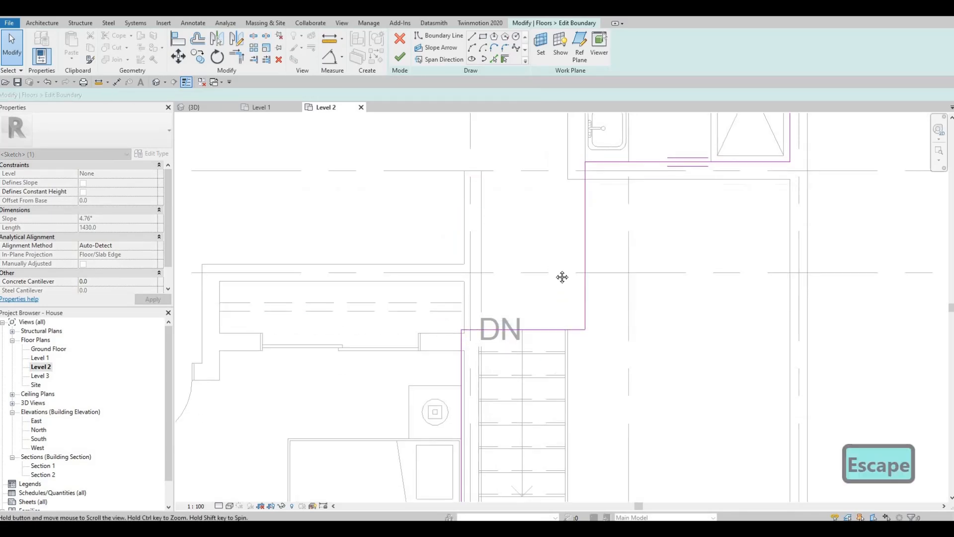
Shift the floor's vertical boundary line near the bathroom onto the wall face in line with the stair edge and finish the boundary.
scroll(562, 232, up, 2)
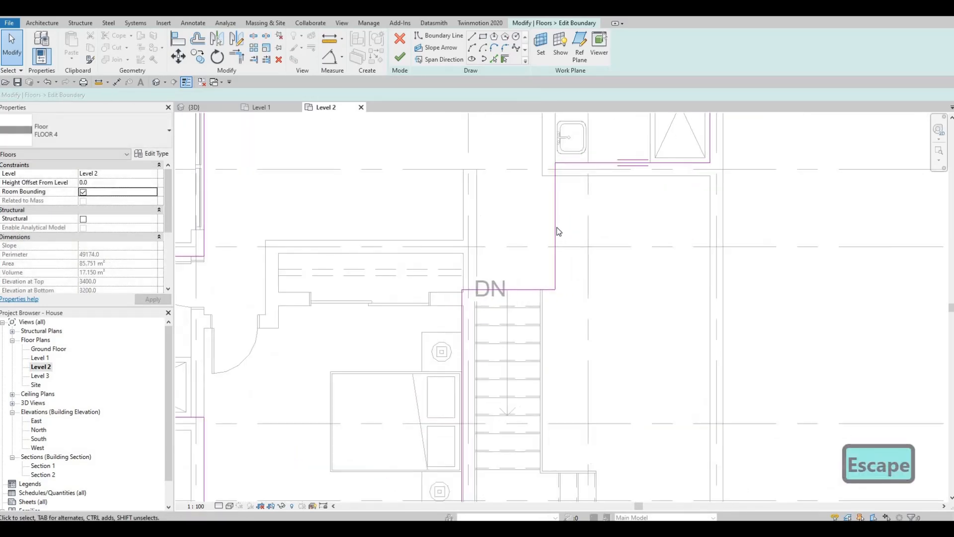
click(553, 227)
drag(545, 229, 552, 234)
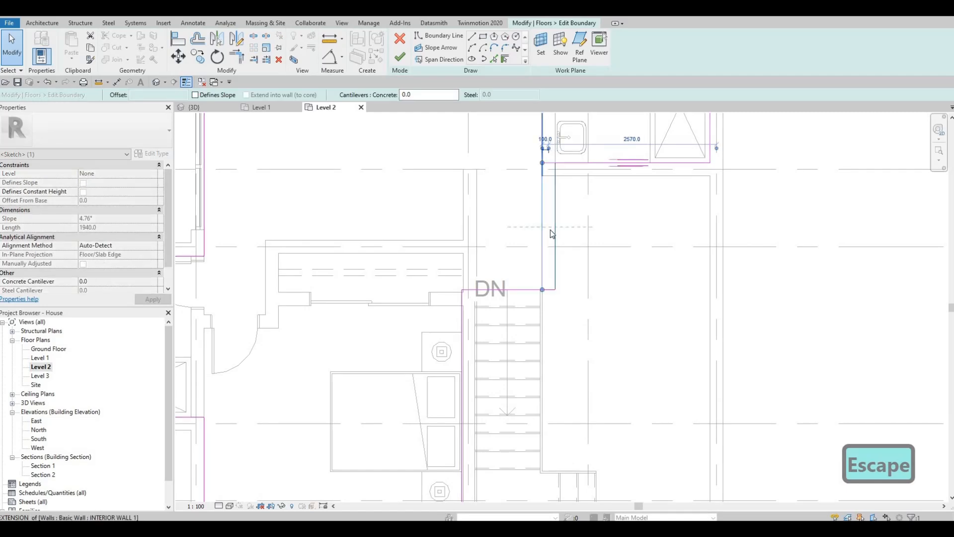
key(Escape)
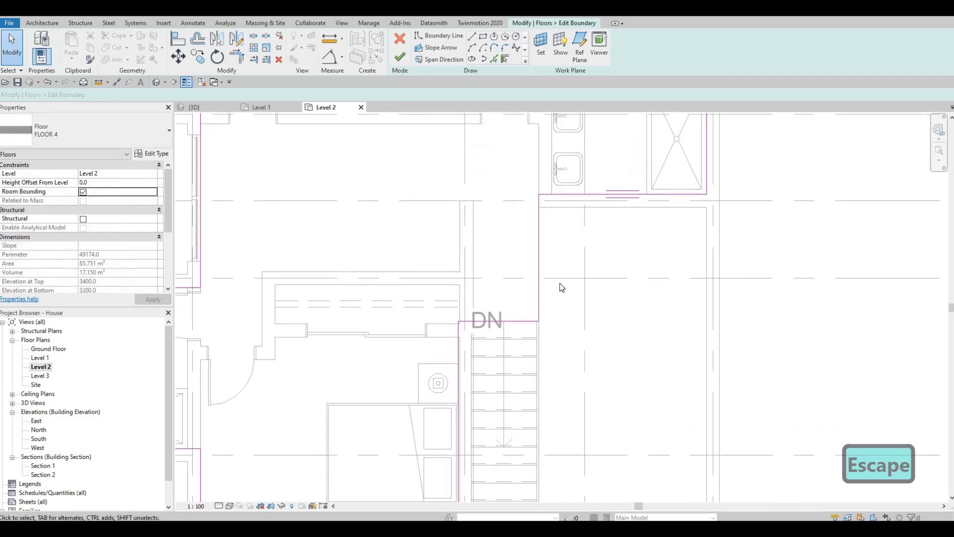
middle_drag(561, 265, 562, 237)
key(Escape)
middle_drag(535, 273, 538, 229)
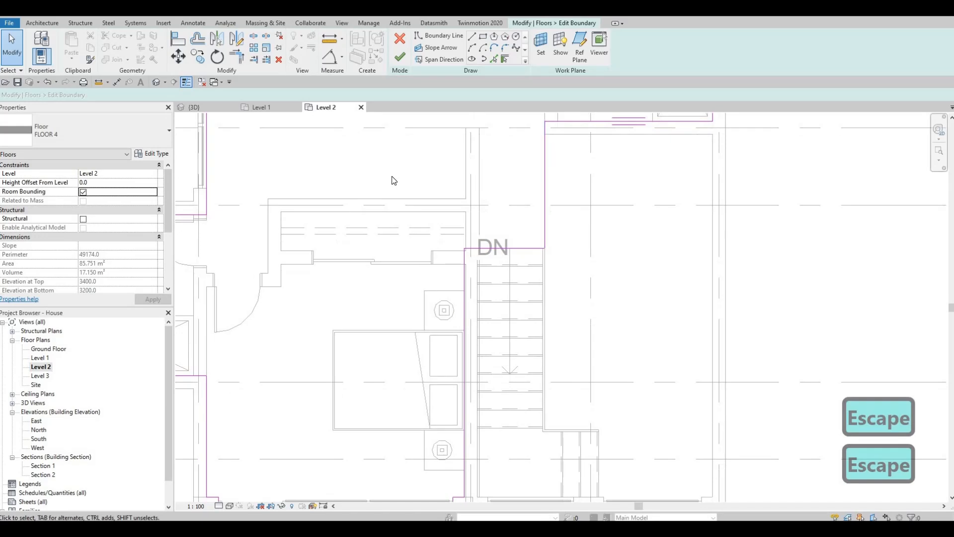
click(400, 56)
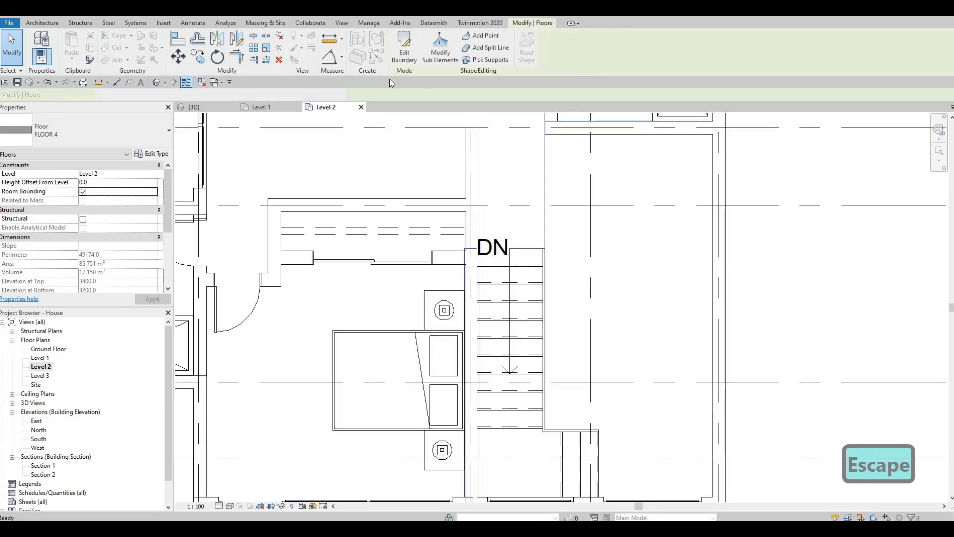
key(Escape)
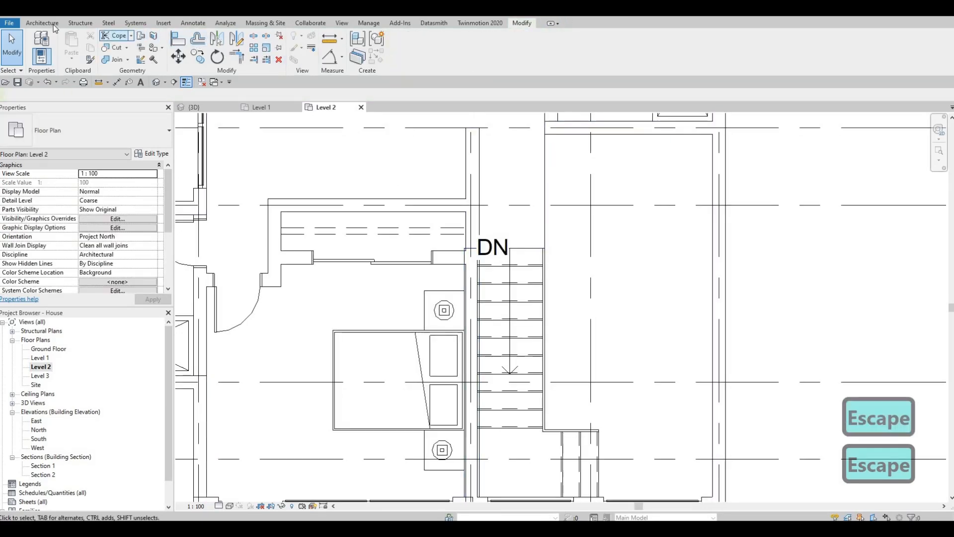
Create a 900mm Rectangular railing about 1780 mm long along the landing edge, from the bathroom wall to the upper end of the stair.
click(47, 24)
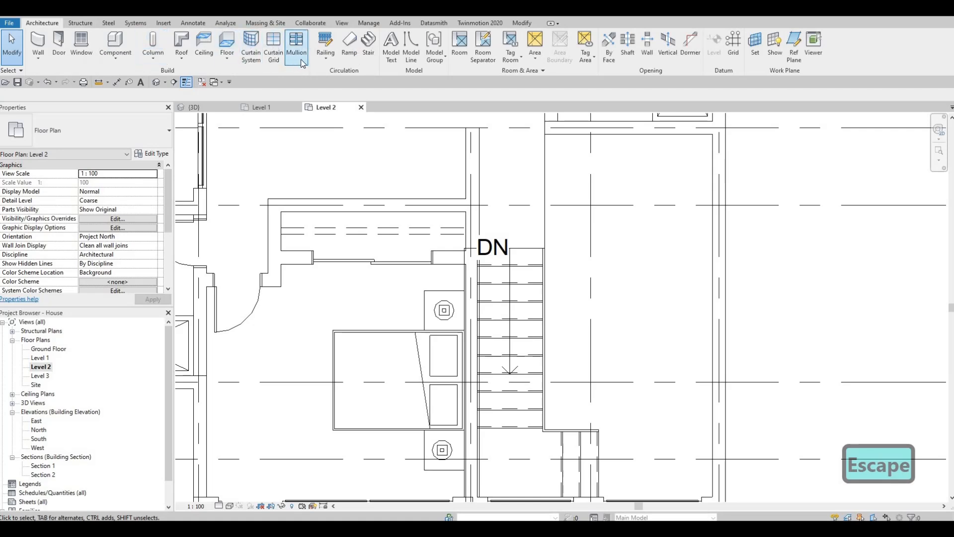
click(326, 41)
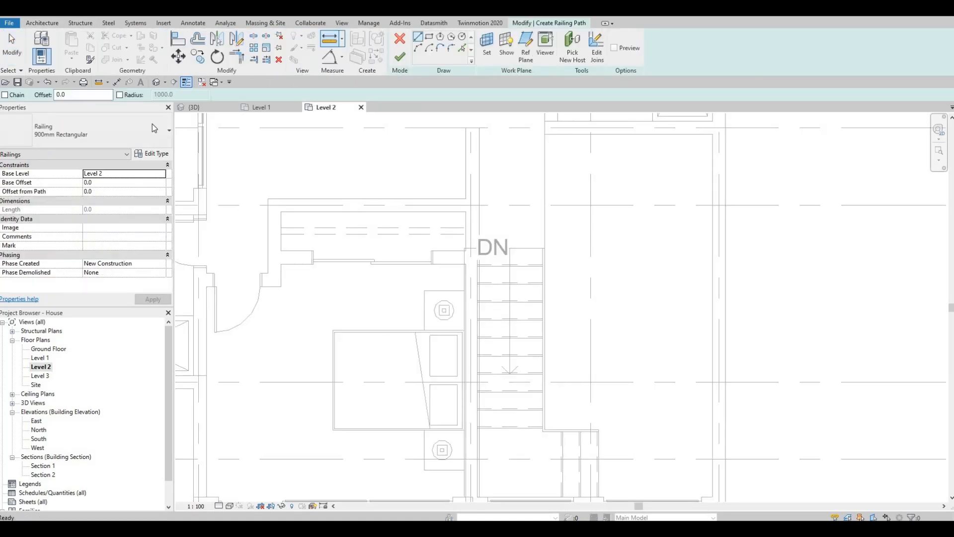
click(130, 139)
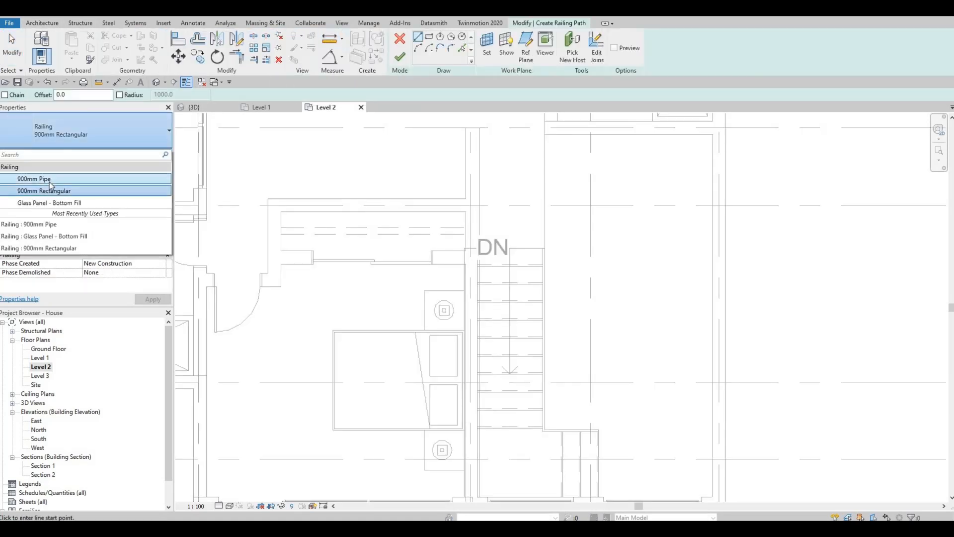
click(532, 139)
scroll(538, 138, up, 2)
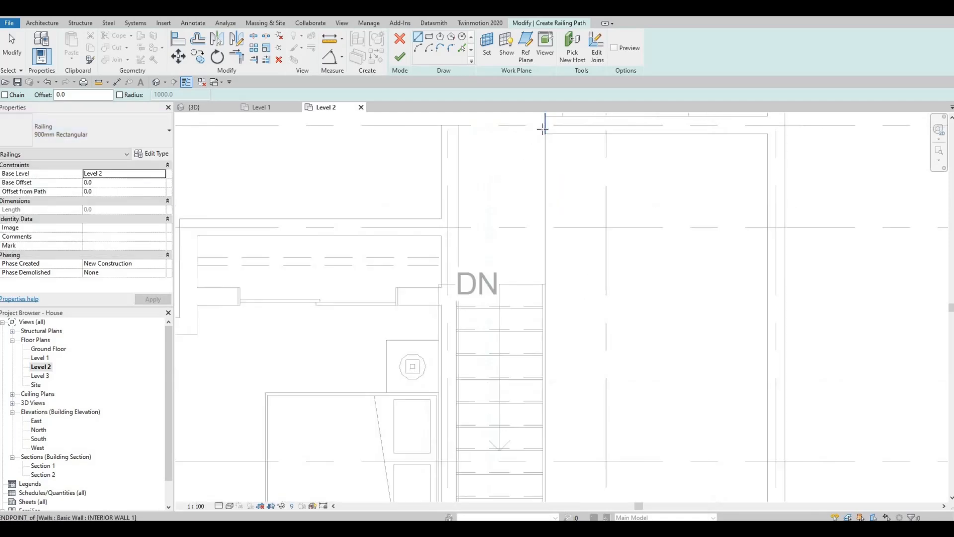
click(544, 214)
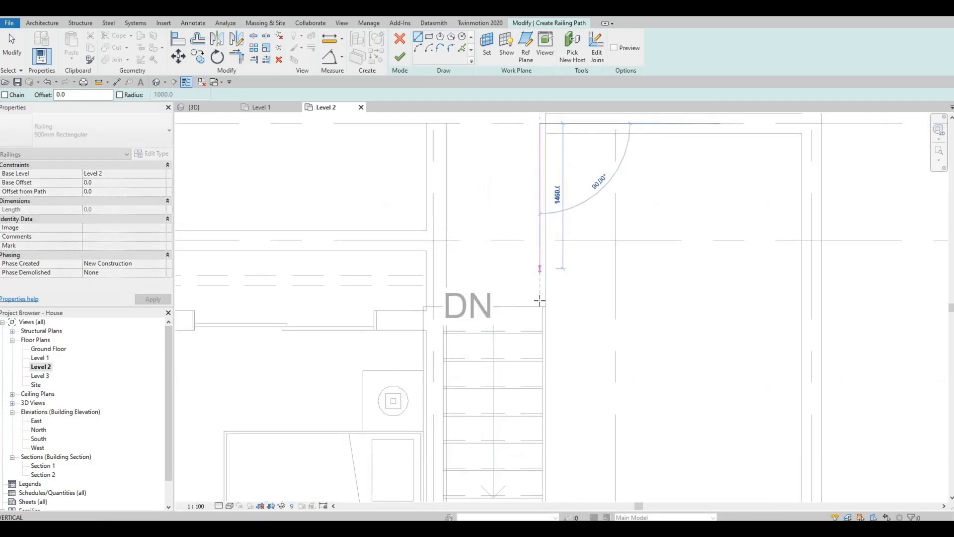
key(Escape)
key(Escape)
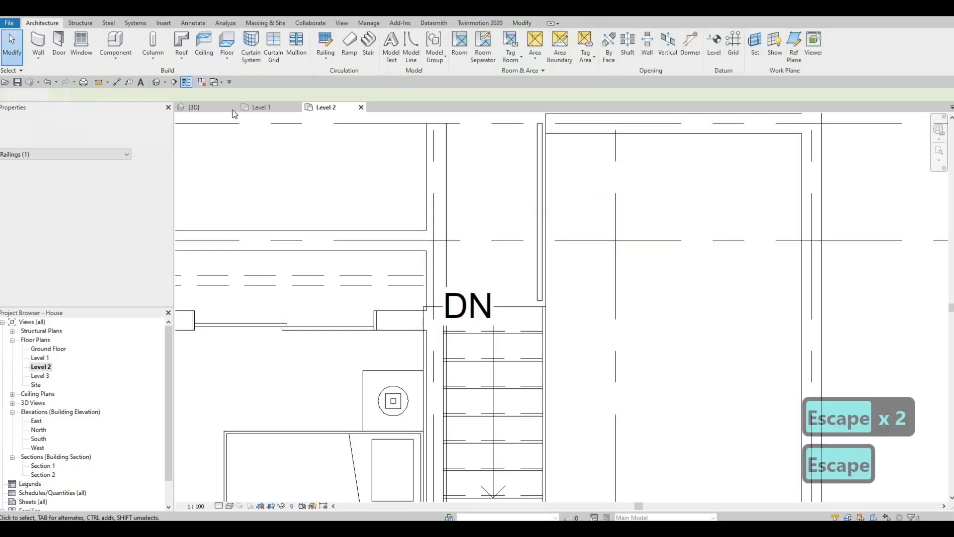
key(Escape)
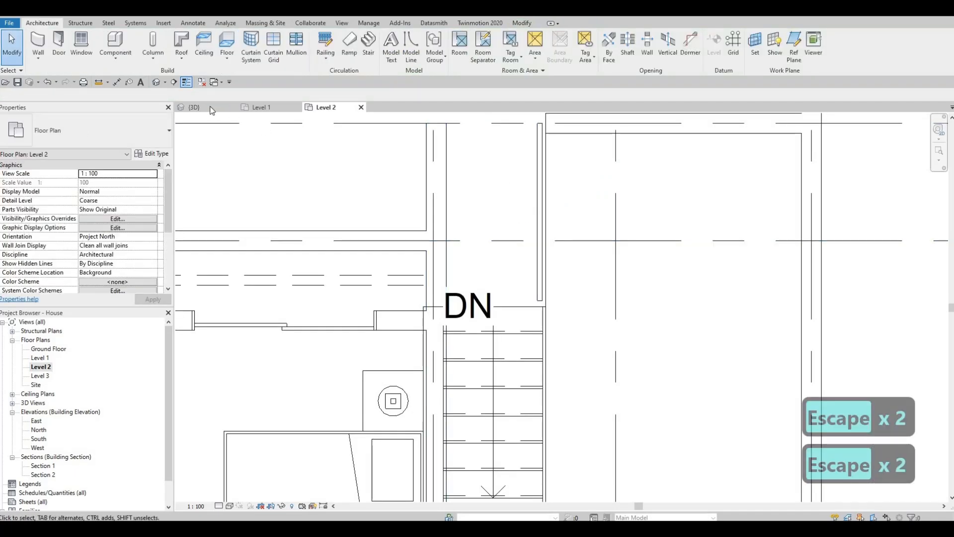
In the 3D view, change the new landing railing's type to Glass Panel - Bottom Fill.
click(194, 107)
key(Escape)
shift+middle_drag(542, 247, 688, 171)
shift+middle_drag(447, 358, 566, 244)
scroll(566, 244, up, 5)
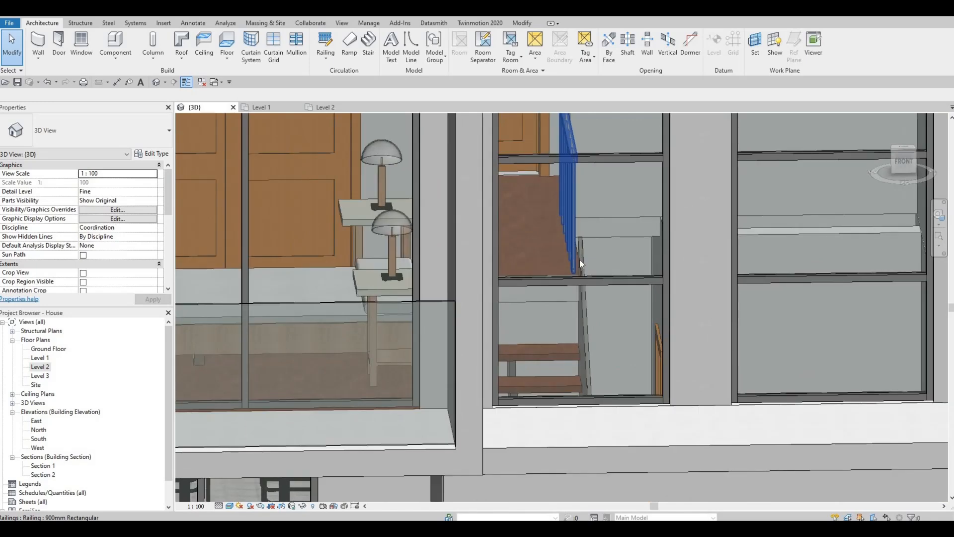
click(603, 285)
shift+middle_drag(603, 285, 597, 224)
click(596, 224)
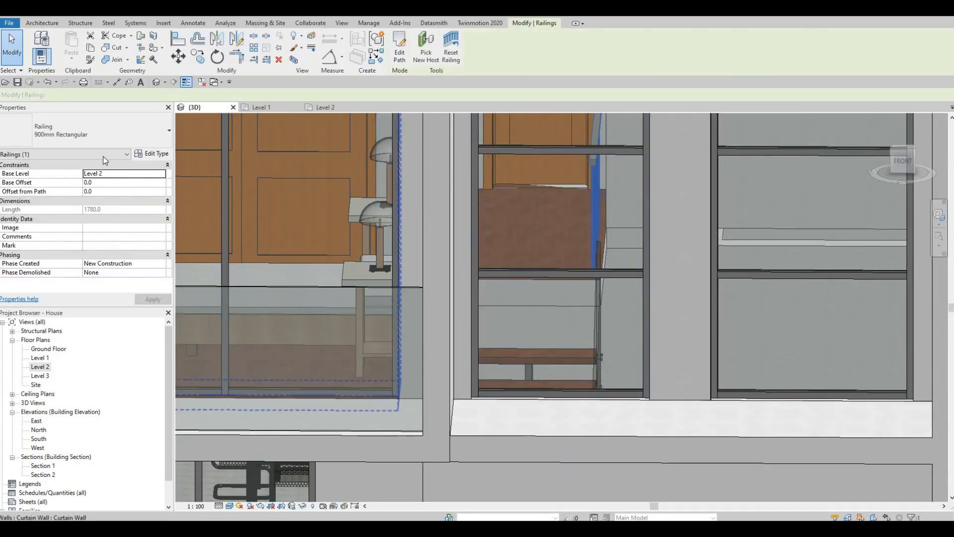
click(99, 130)
click(73, 202)
shift+middle_drag(534, 294, 577, 215)
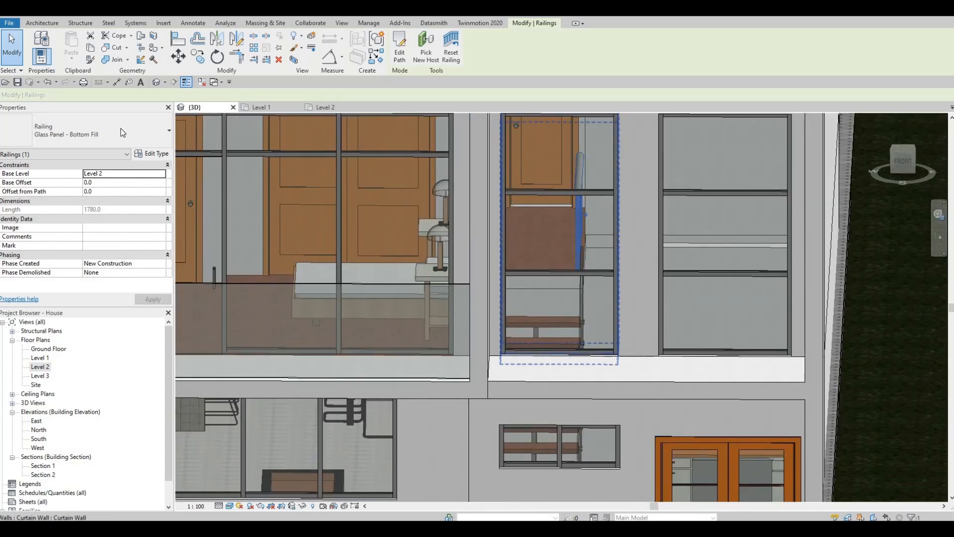
Set the landing railing's type to 900mm Pipe and inspect it in the 3D view.
click(99, 130)
click(48, 177)
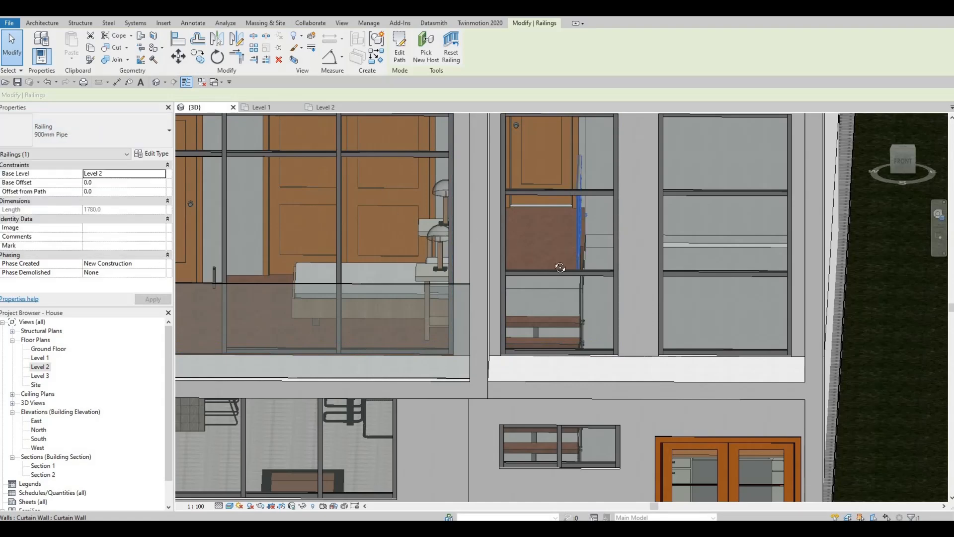
shift+middle_drag(530, 278, 627, 234)
key(Escape)
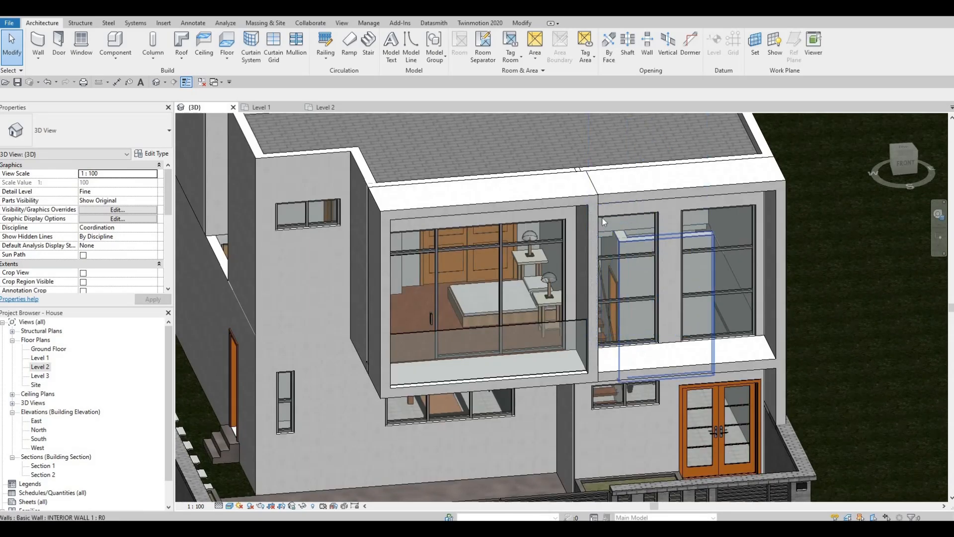
shift+middle_drag(631, 235, 606, 238)
scroll(606, 238, up, 3)
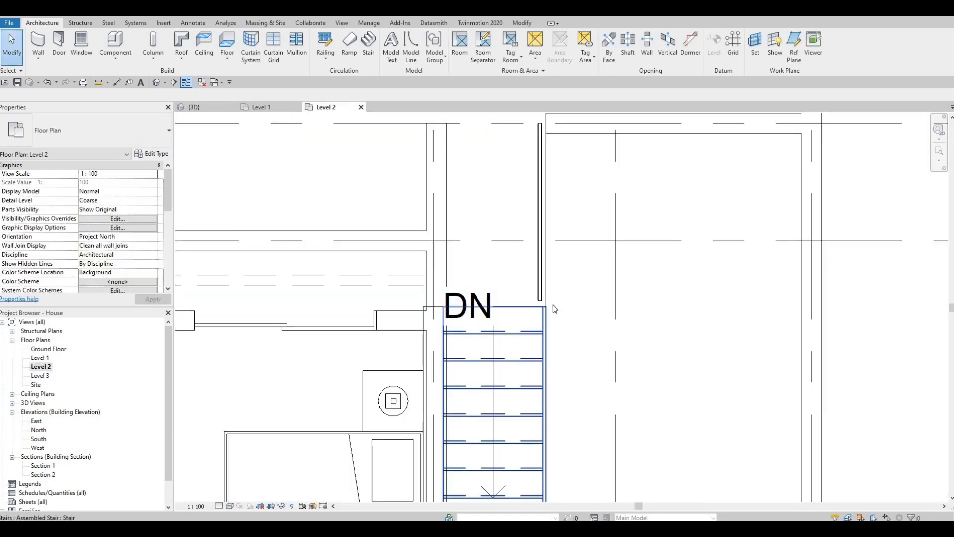
In the Level 2 floor plan, set the underlay's base level to Level 1.
scroll(552, 306, down, 3)
middle_drag(564, 268, 562, 272)
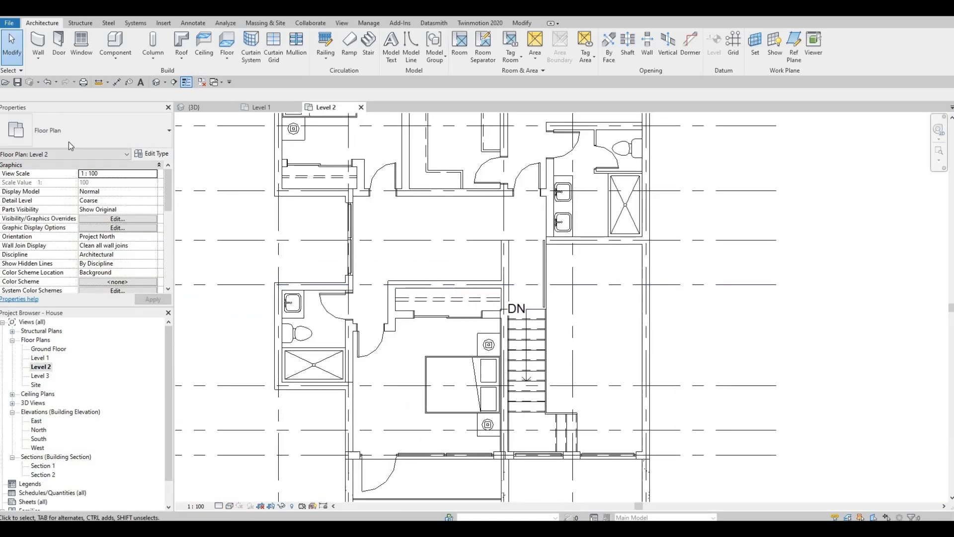
scroll(128, 242, down, 5)
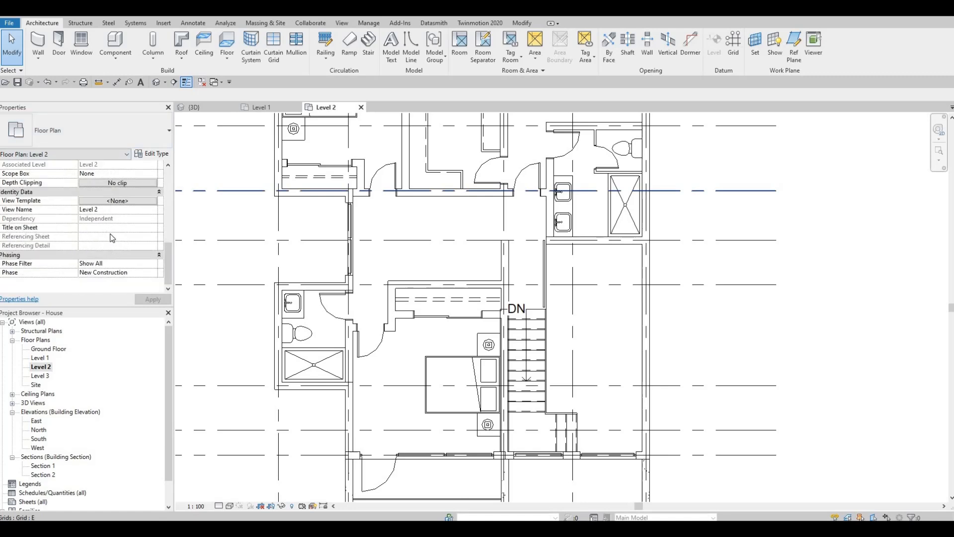
scroll(113, 239, up, 3)
scroll(96, 228, up, 5)
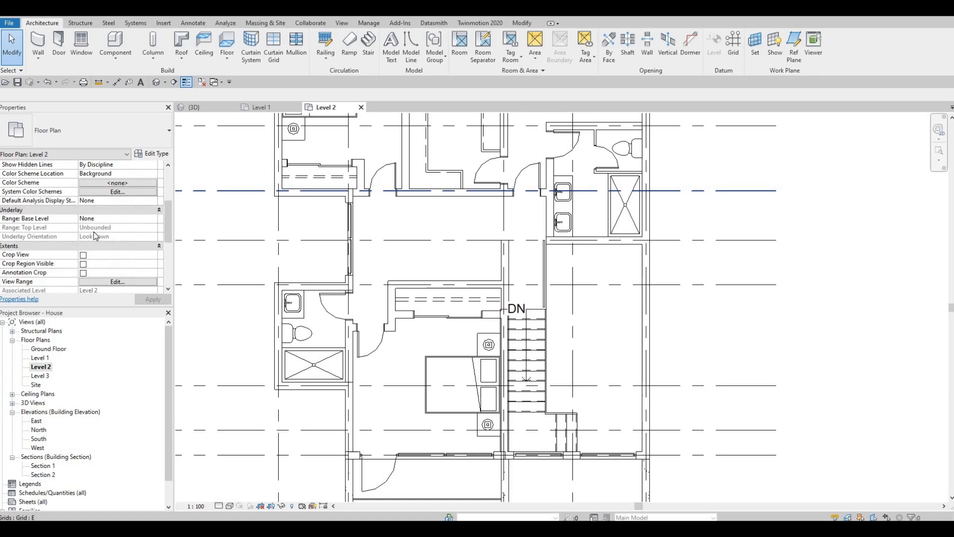
scroll(126, 211, down, 5)
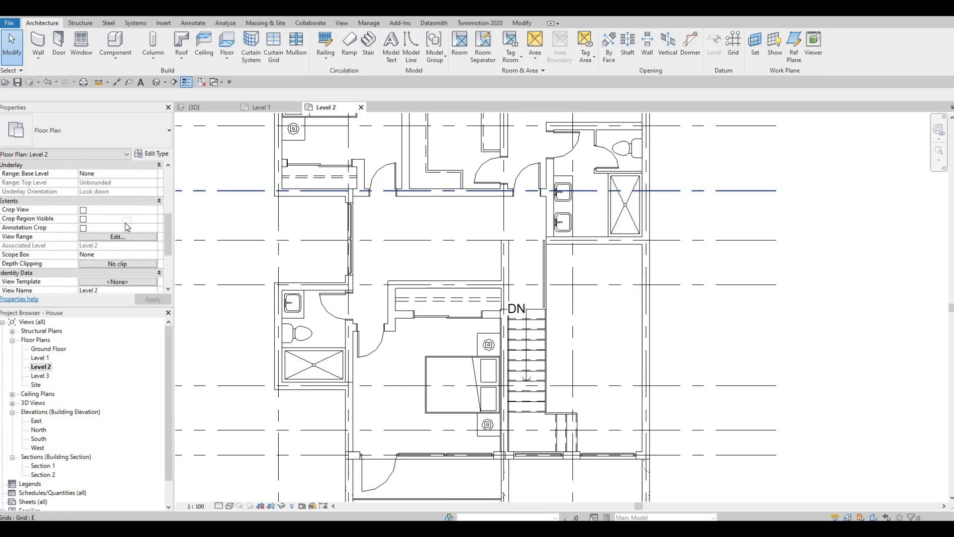
scroll(127, 229, up, 3)
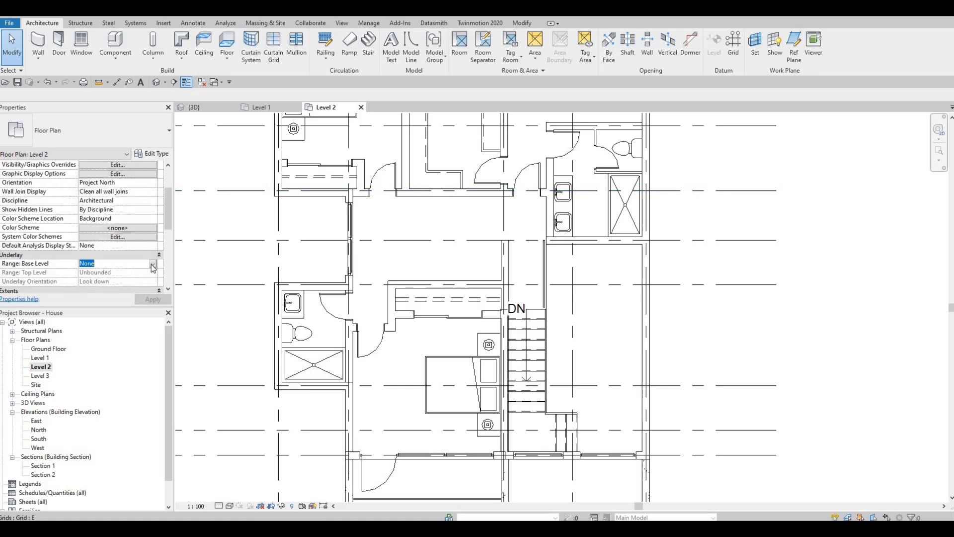
click(88, 287)
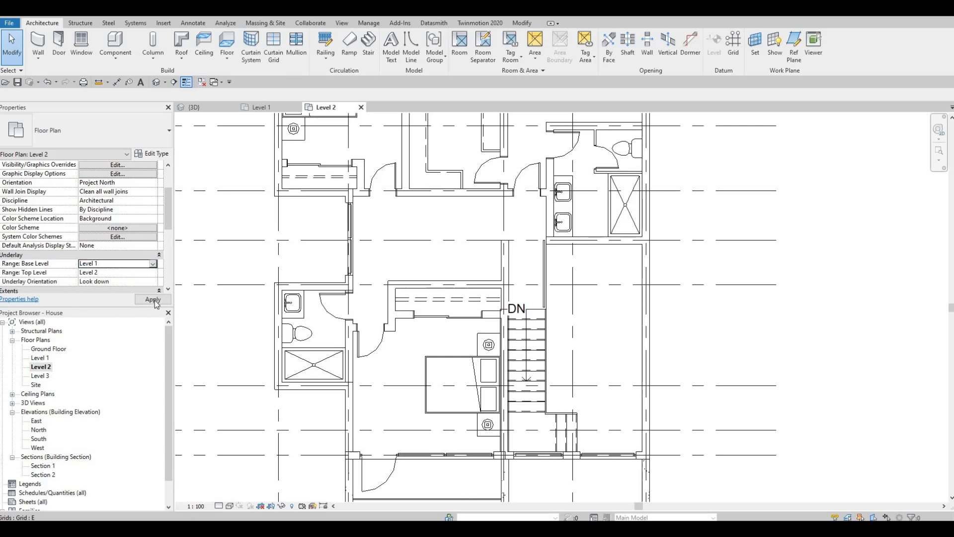
key(Escape)
Move the bathroom's lower horizontal wall down to line up with the Level 1 bathroom wall shown in the underlay.
scroll(598, 248, up, 2)
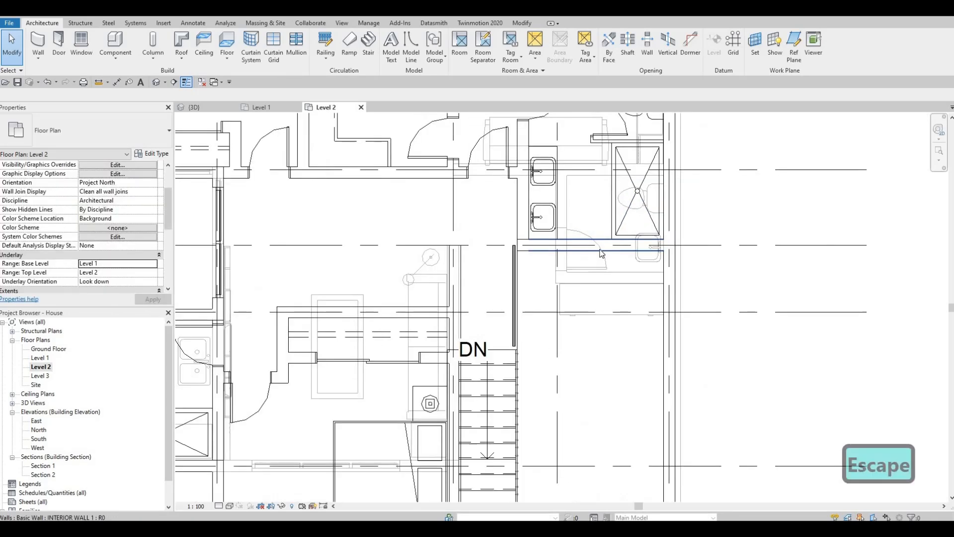
click(598, 248)
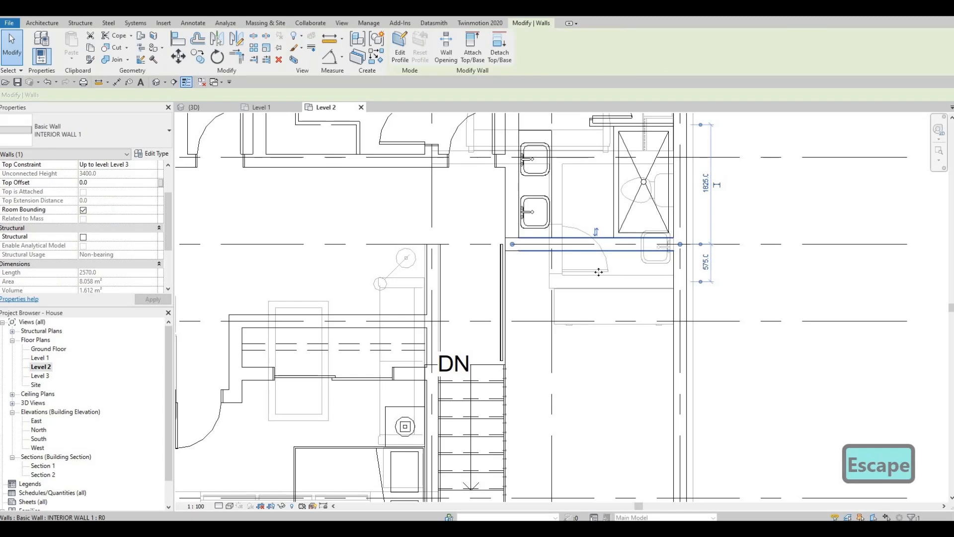
drag(599, 282, 596, 284)
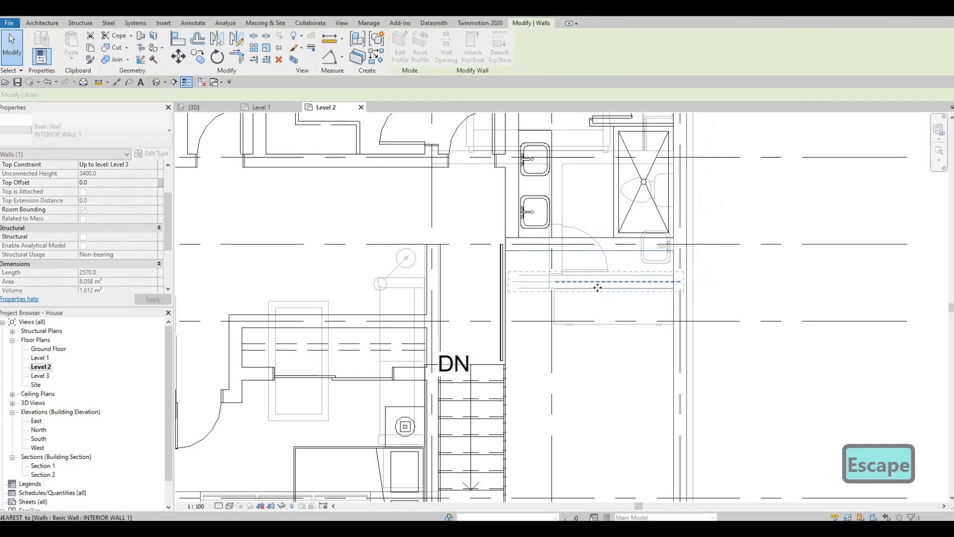
key(Escape)
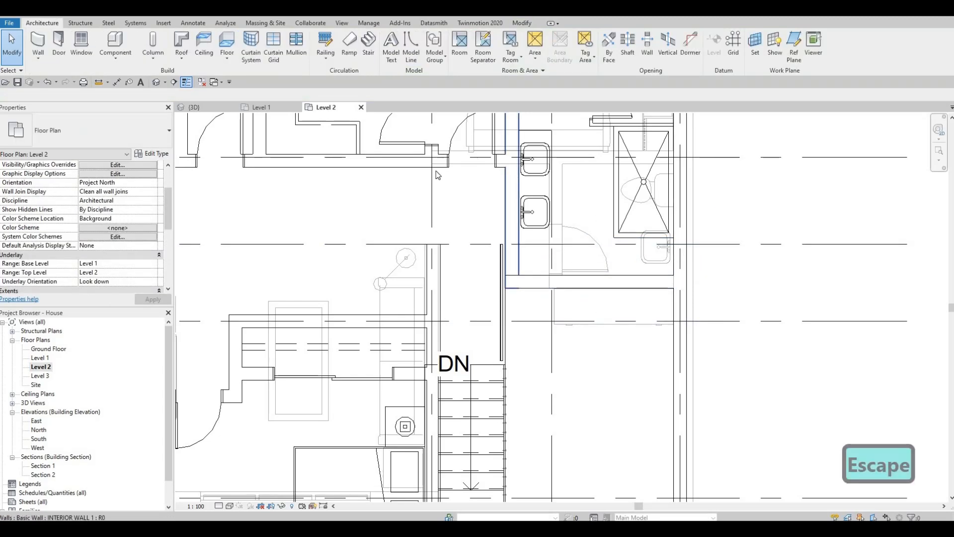
Turn off the Level 2 plan's underlay by setting its base level to None.
scroll(490, 195, down, 2)
key(Escape)
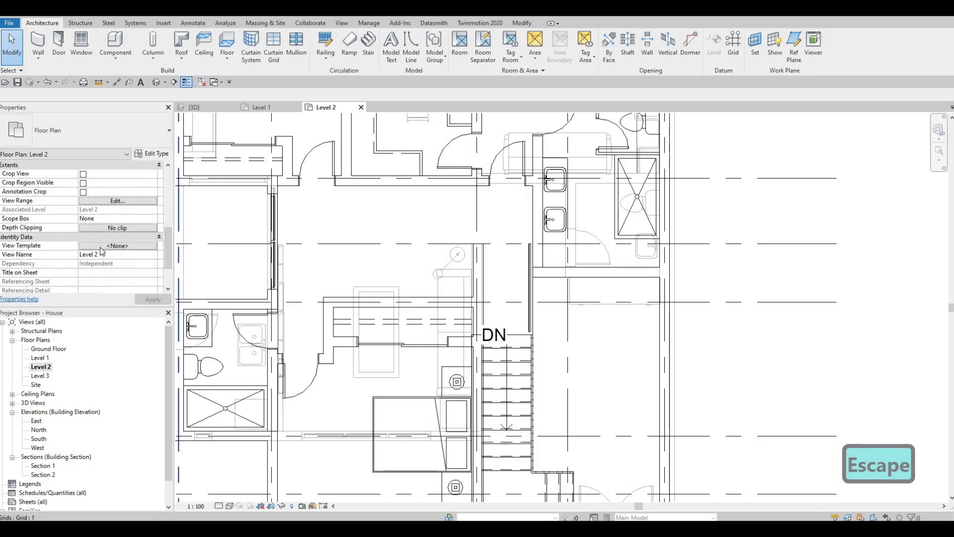
scroll(96, 224, up, 2)
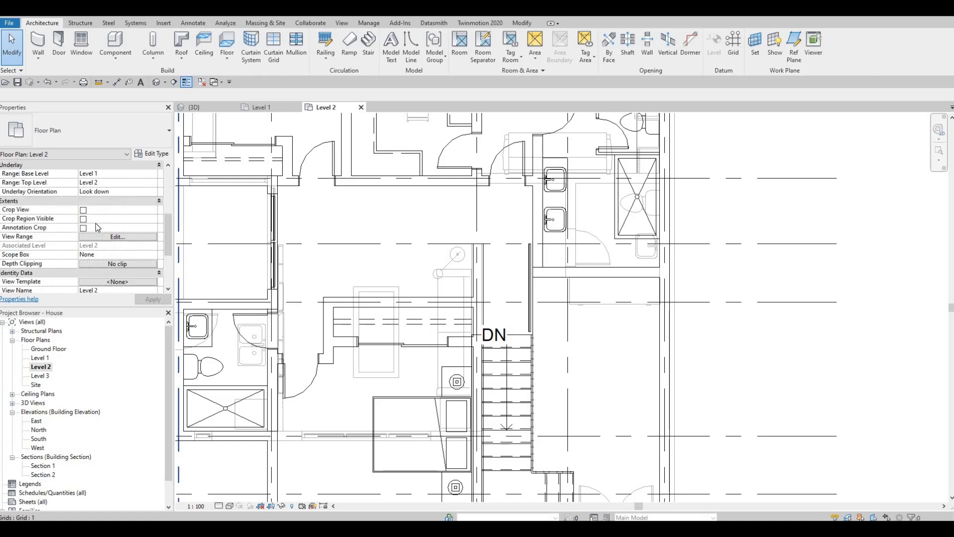
scroll(153, 222, up, 3)
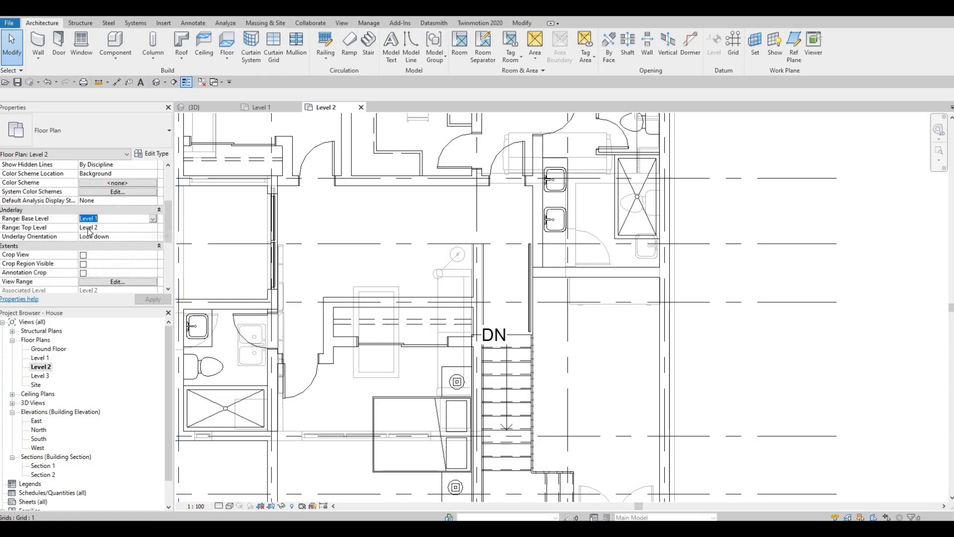
click(117, 227)
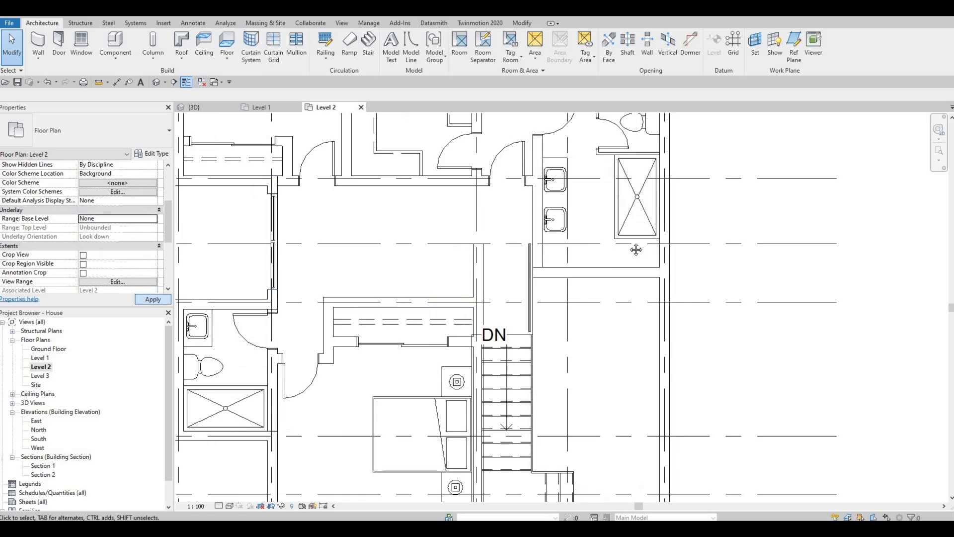
key(Escape)
key(Escape)
Extend the bathroom vanity counter's front line toward the relocated wall and shift the lower sink down along the counter.
click(558, 243)
drag(560, 254, 561, 276)
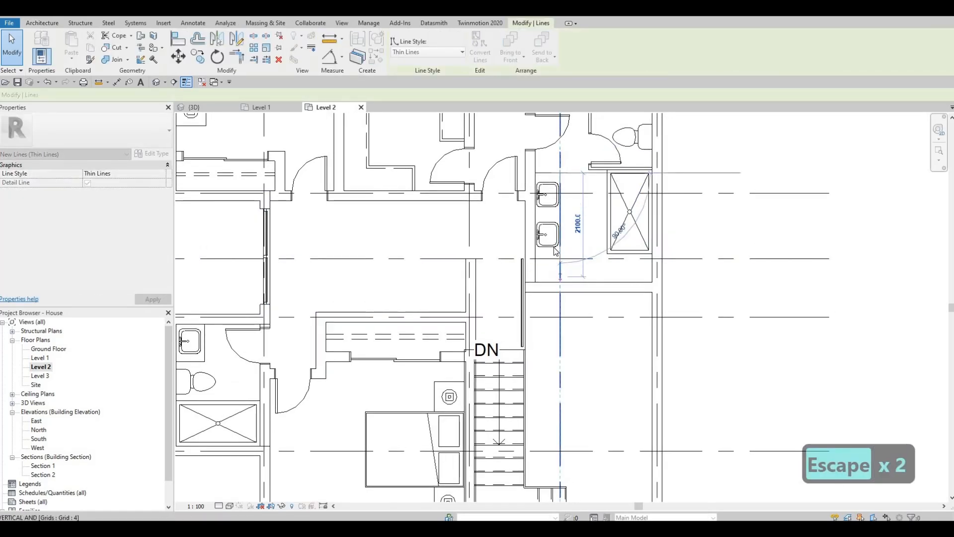
key(Escape)
click(555, 227)
mouse_move(549, 236)
mouse_down()
mouse_move(552, 268)
mouse_move(553, 223)
mouse_up()
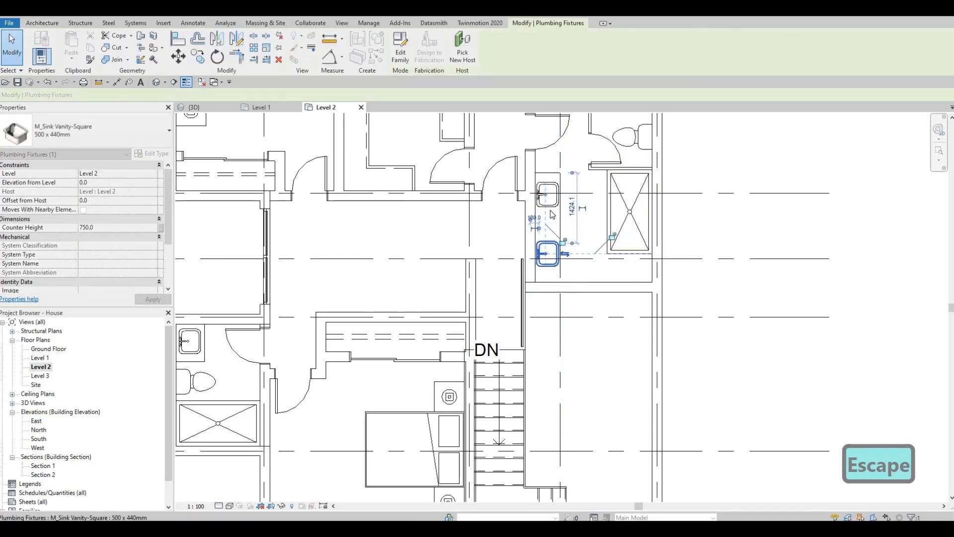
Nudge the upper bathroom sink slightly down along the vanity counter.
key(Escape)
click(549, 204)
key(Down)
key(Down)
key(Down)
key(Down)
key(Down)
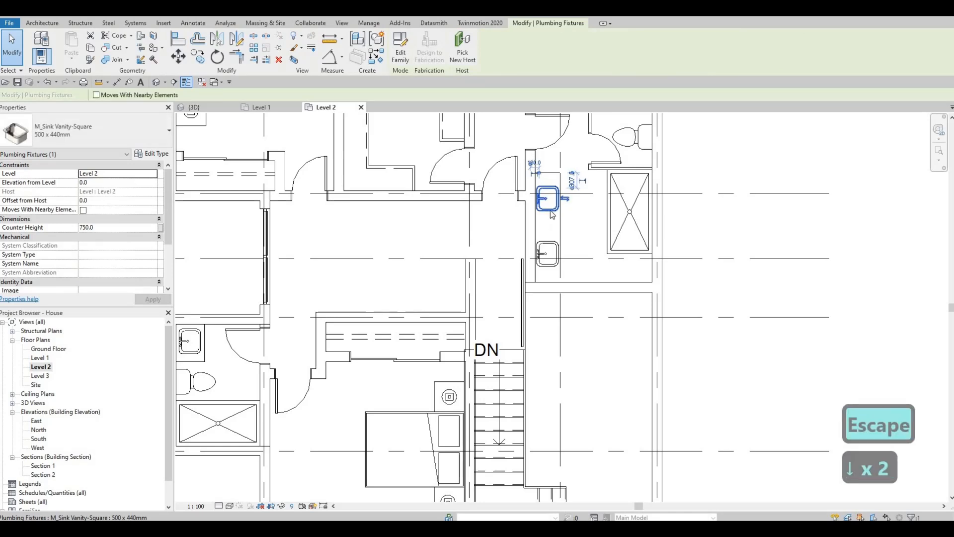
key(Escape)
key(Escape)
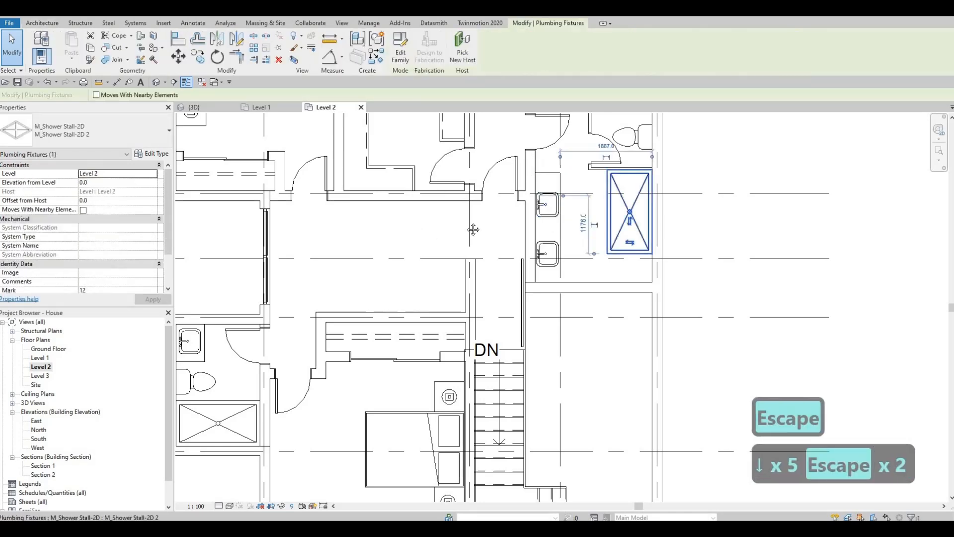
Measure the distance between the toilet enclosure's lower wall face and the bathroom's relocated lower wall with an aligned dimension.
middle_drag(508, 257, 548, 246)
scroll(548, 246, down, 3)
middle_drag(535, 279, 522, 325)
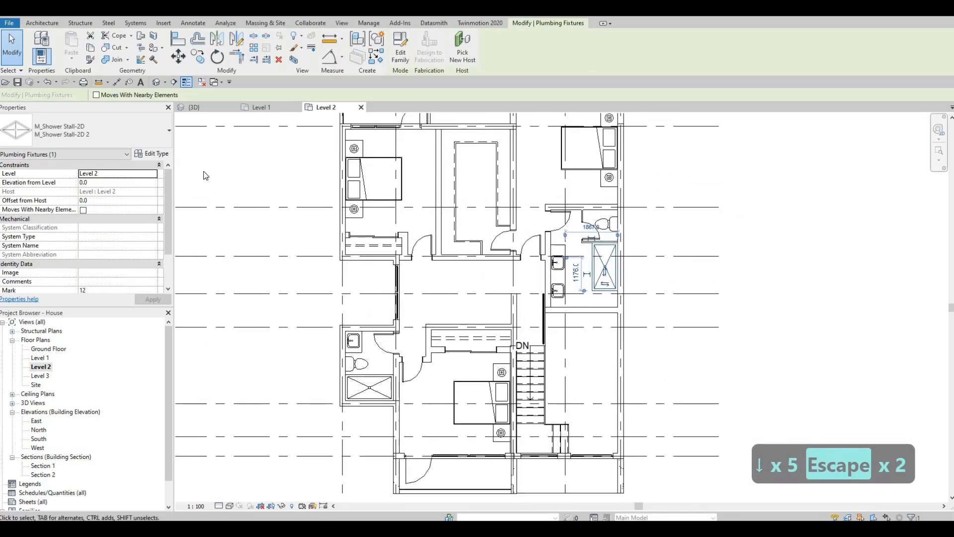
key(Escape)
key(Escape)
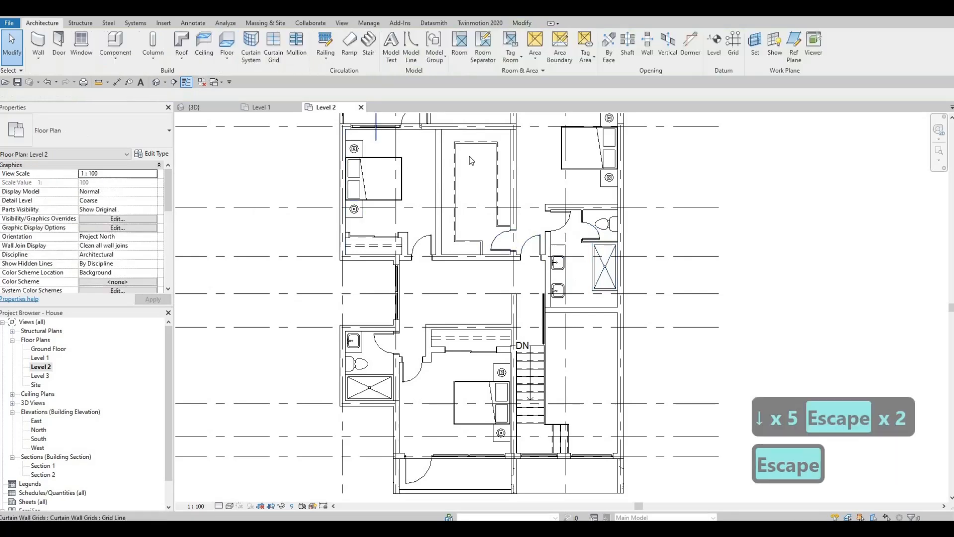
scroll(595, 248, up, 2)
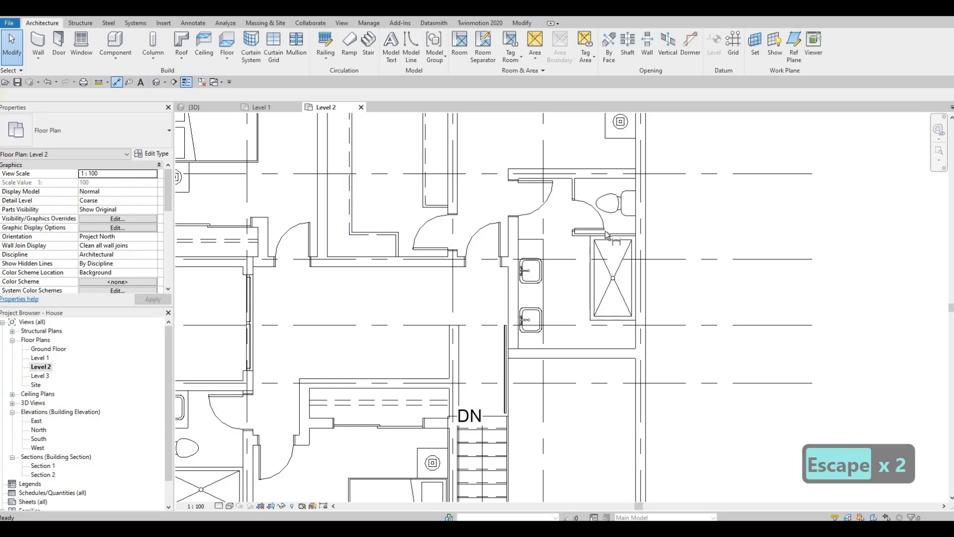
key(d)
key(i)
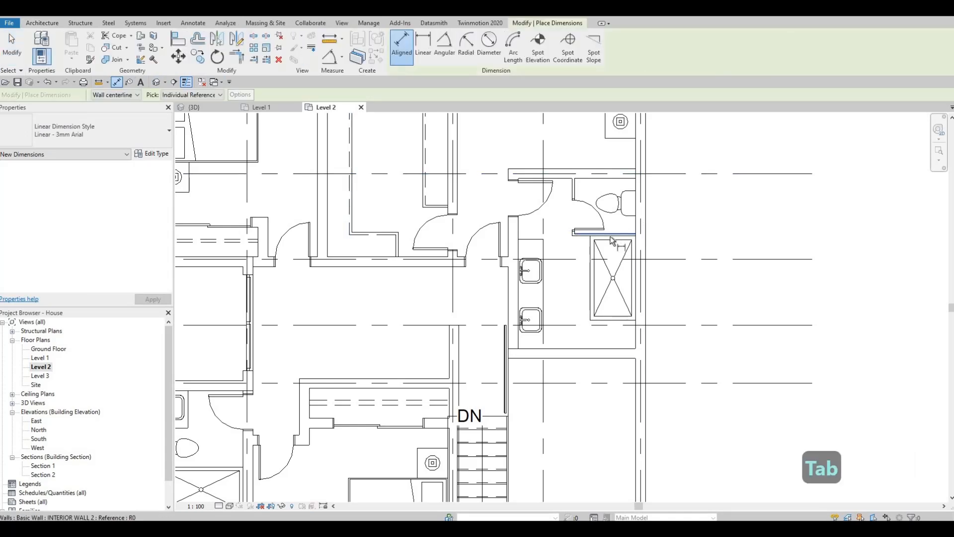
key(Tab)
click(611, 236)
key(Tab)
click(681, 342)
click(687, 341)
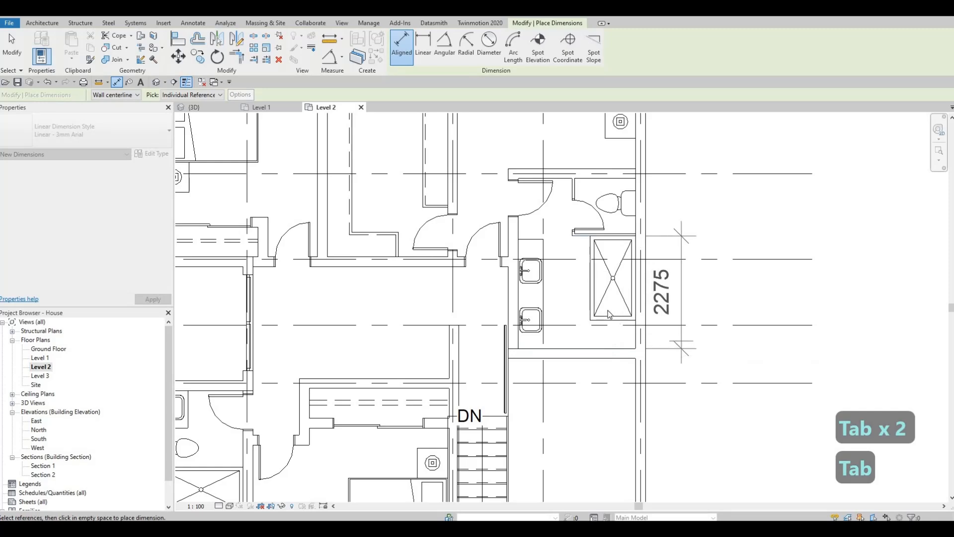
key(Escape)
key(Escape)
key(Escape)
Set the width of the bathroom's shower stall type, M_Shower Stall-2D 2, to 2275.
click(608, 310)
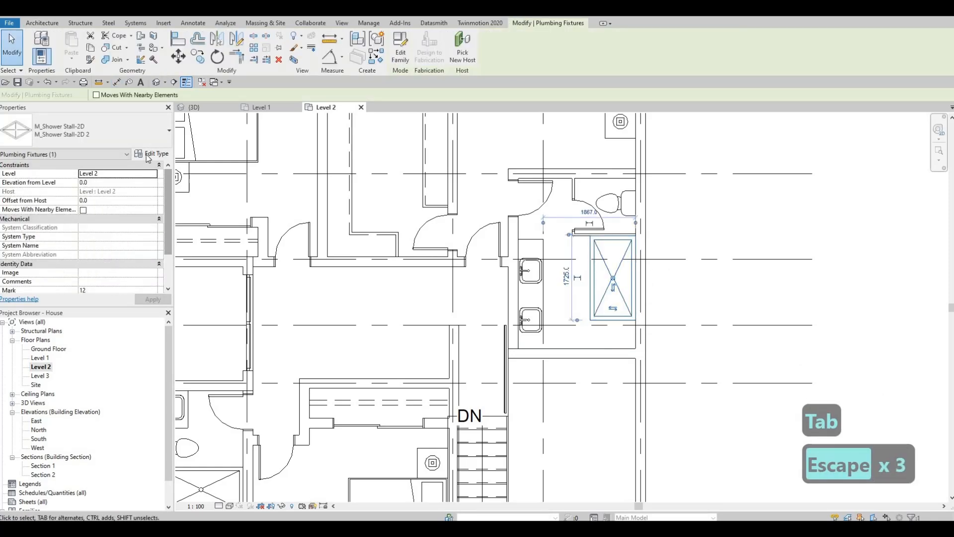
click(152, 153)
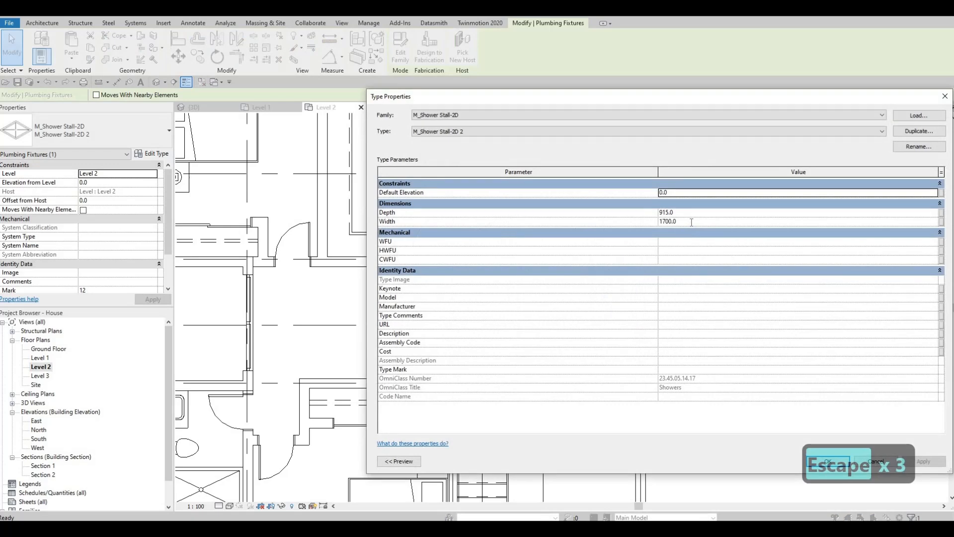
text(2275)
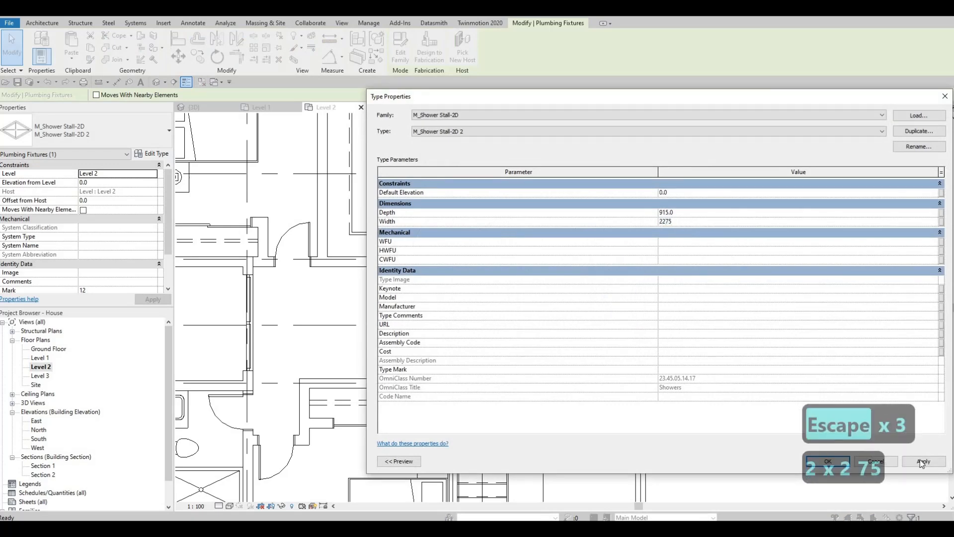
click(821, 465)
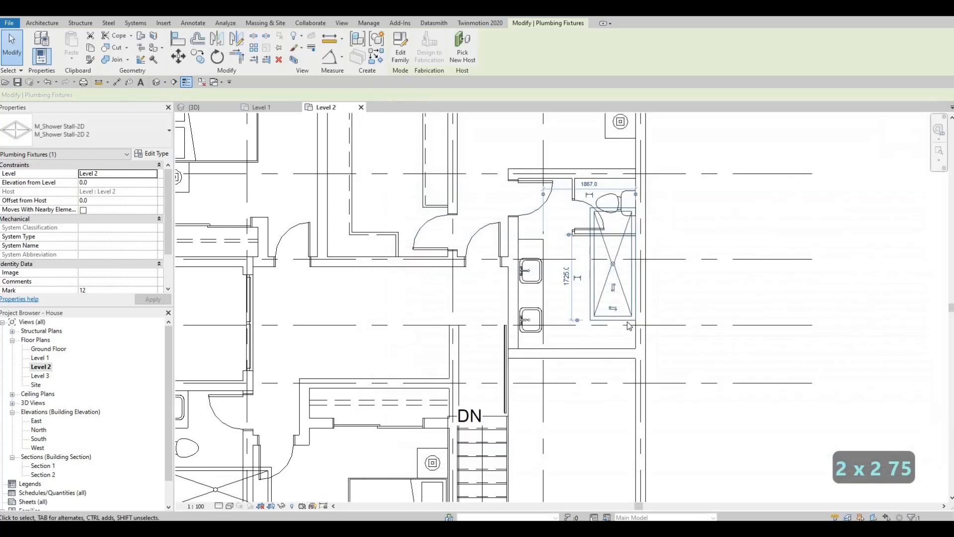
key(Escape)
key(Escape)
Move the widened shower stall down so its lower corner meets the bathroom's lower wall at the exterior wall.
click(626, 323)
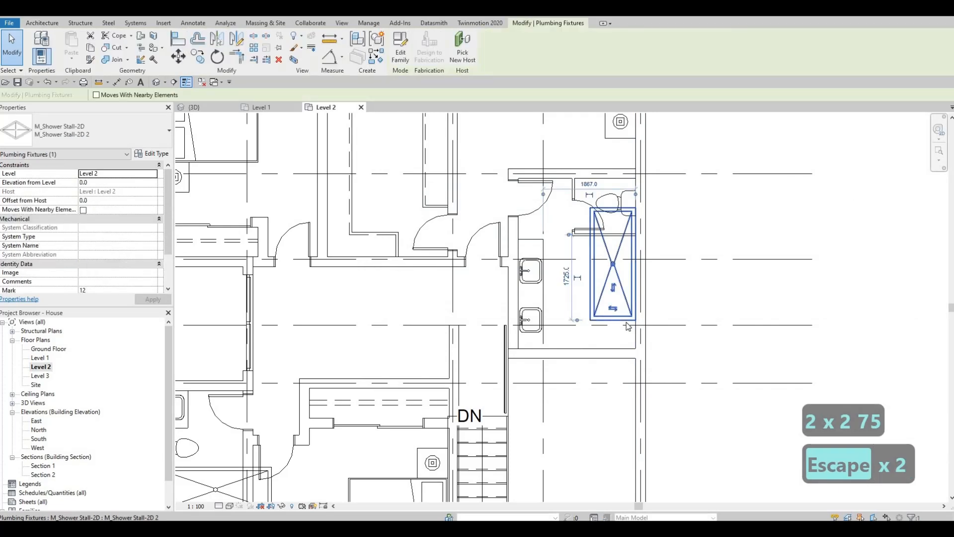
key(m)
key(v)
click(635, 322)
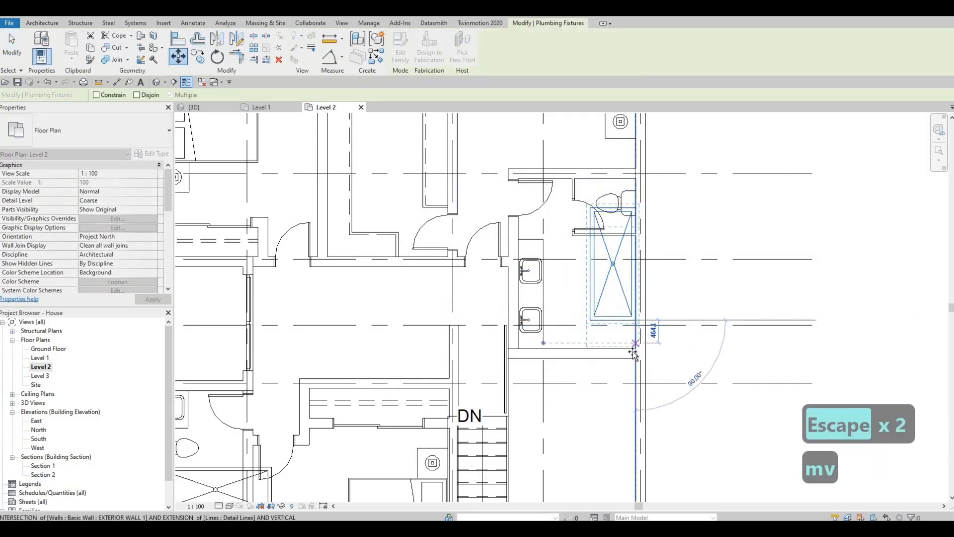
click(640, 349)
key(Escape)
key(Escape)
key(Escape)
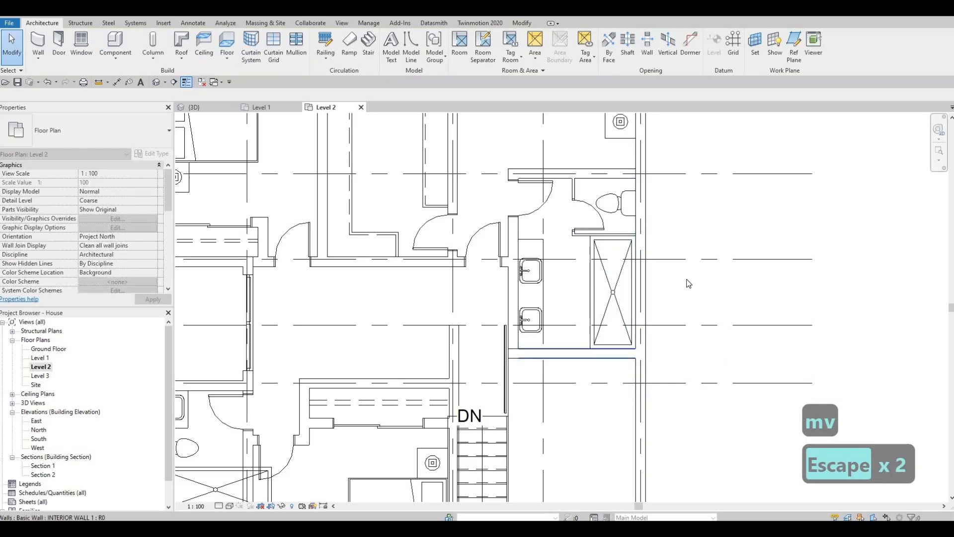
Nudge the upper vanity sink further down toward the lower sink.
scroll(641, 298, down, 2)
scroll(623, 239, up, 4)
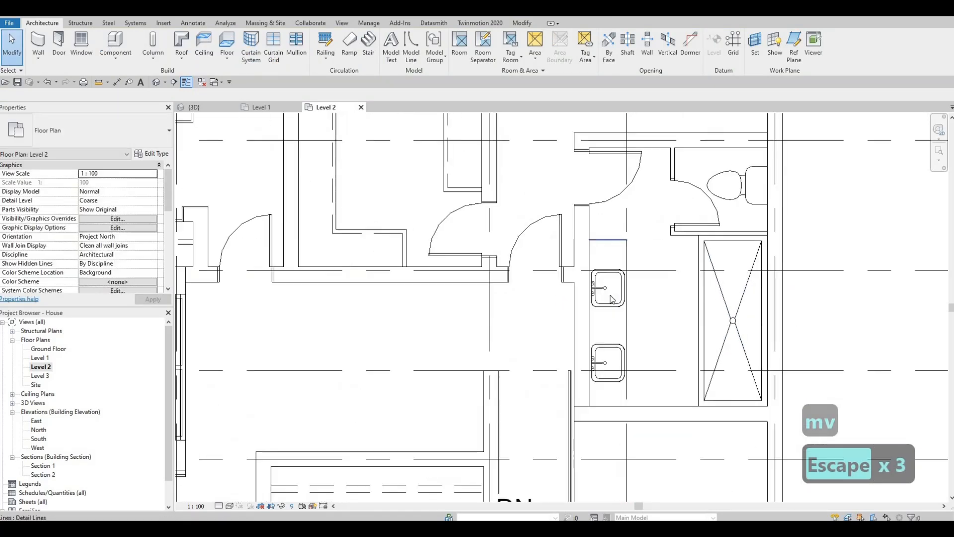
click(604, 313)
key(Down)
key(Down)
key(Down)
key(Down)
key(Down)
key(Down)
key(Down)
key(Escape)
key(Escape)
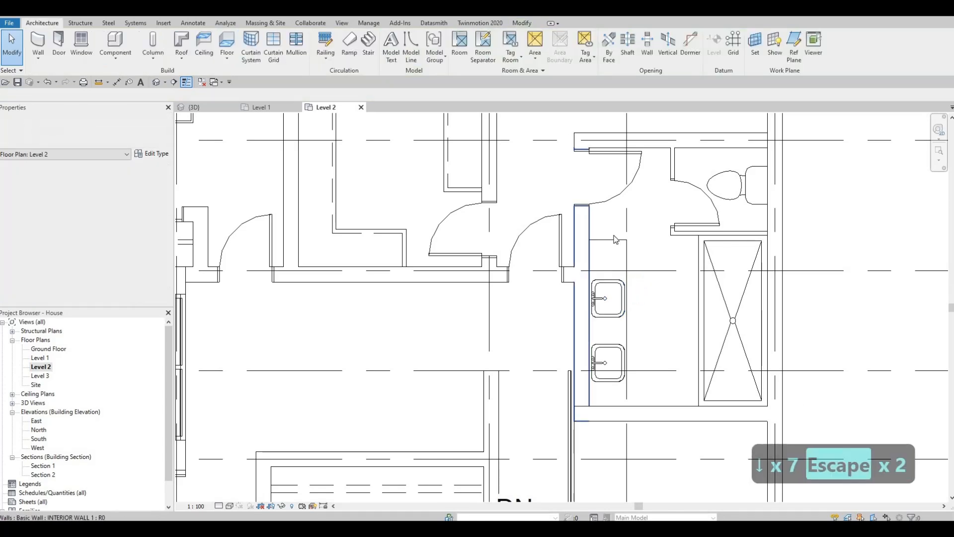
Move the vanity counter's upper end line down closer to the upper sink.
click(611, 252)
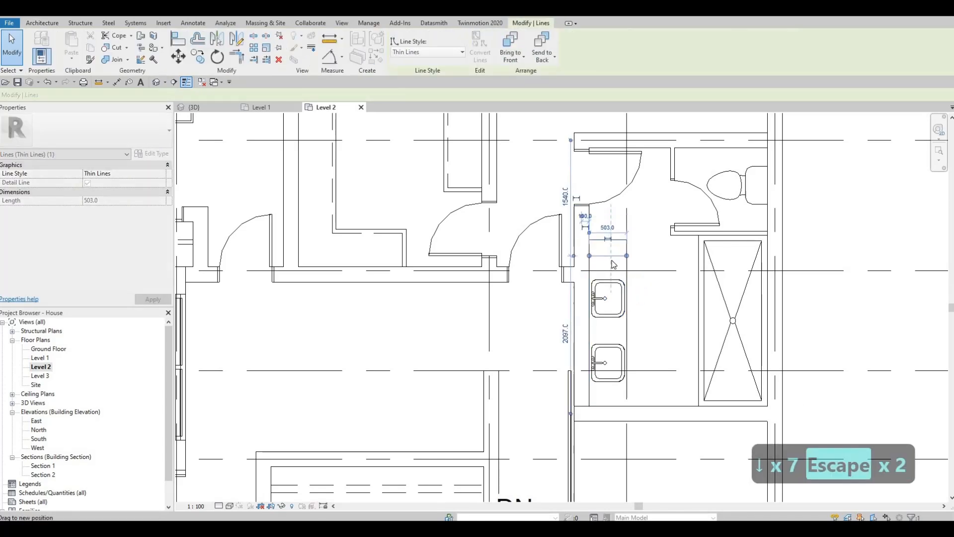
key(Escape)
scroll(719, 287, down, 2)
middle_drag(700, 297, 679, 259)
scroll(689, 239, down, 1)
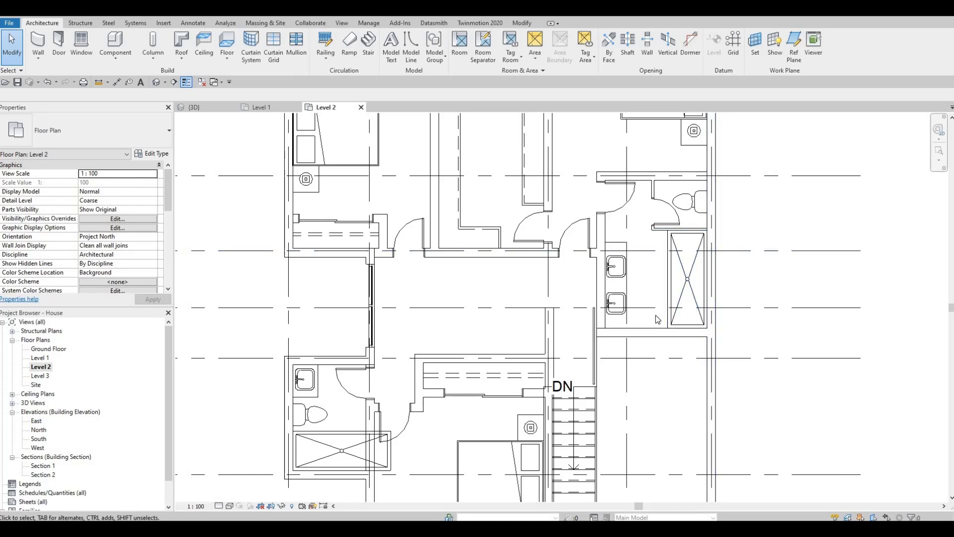
scroll(675, 313, down, 3)
key(Escape)
scroll(690, 284, up, 4)
click(690, 284)
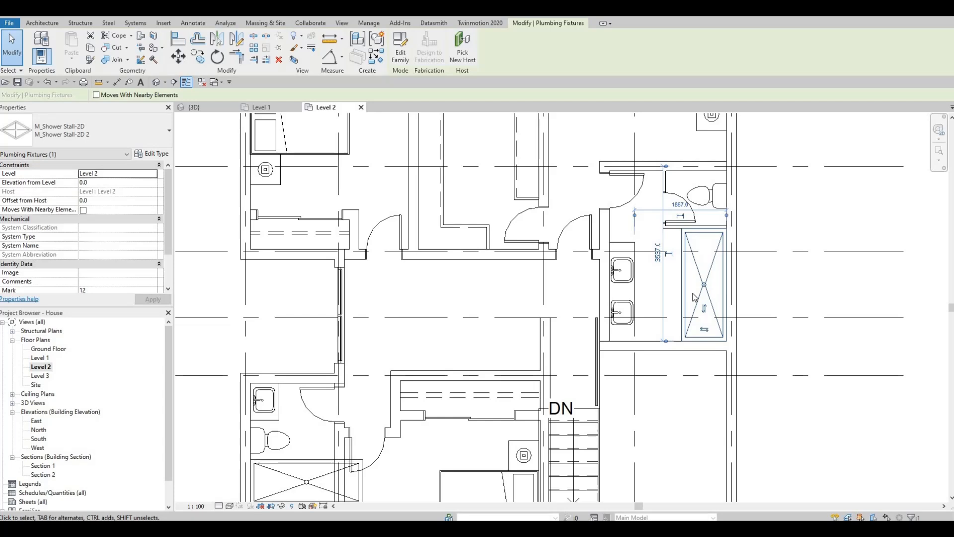
key(Escape)
key(Escape)
key(Escape)
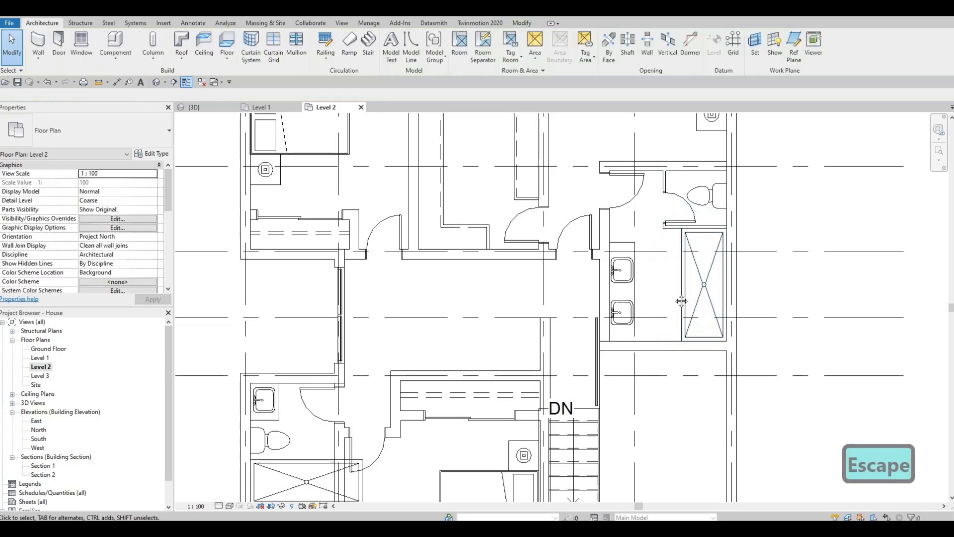
scroll(681, 293, down, 4)
middle_drag(676, 308, 676, 287)
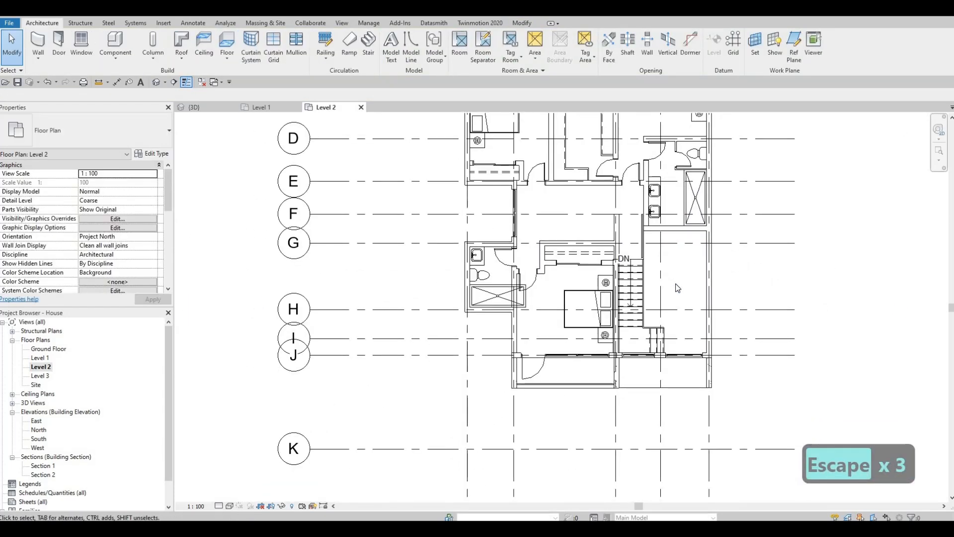
In the 3D view, select the Level 2 floor through the stair's front curtain wall and open its boundary for editing.
click(258, 108)
click(216, 108)
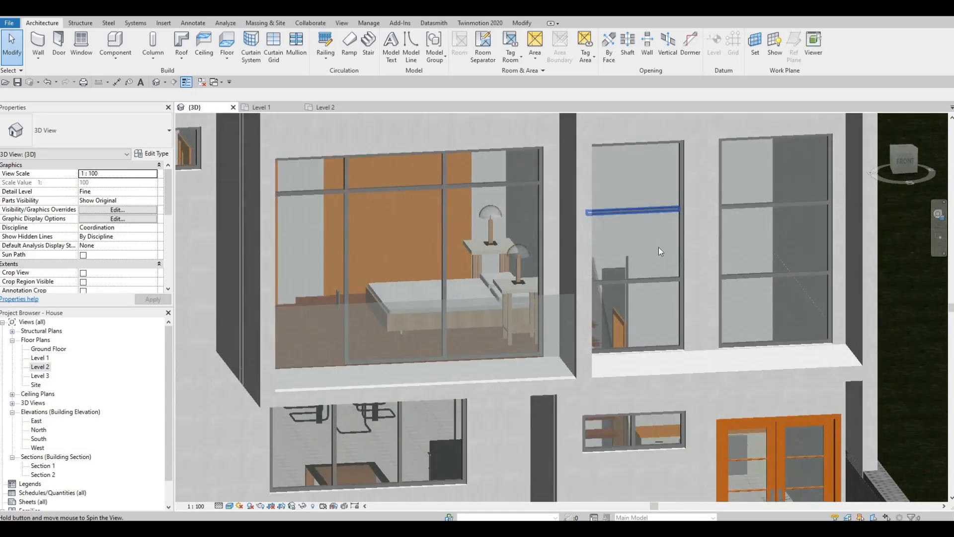
shift+middle_drag(659, 247, 606, 268)
scroll(599, 275, up, 1)
click(607, 267)
key(Escape)
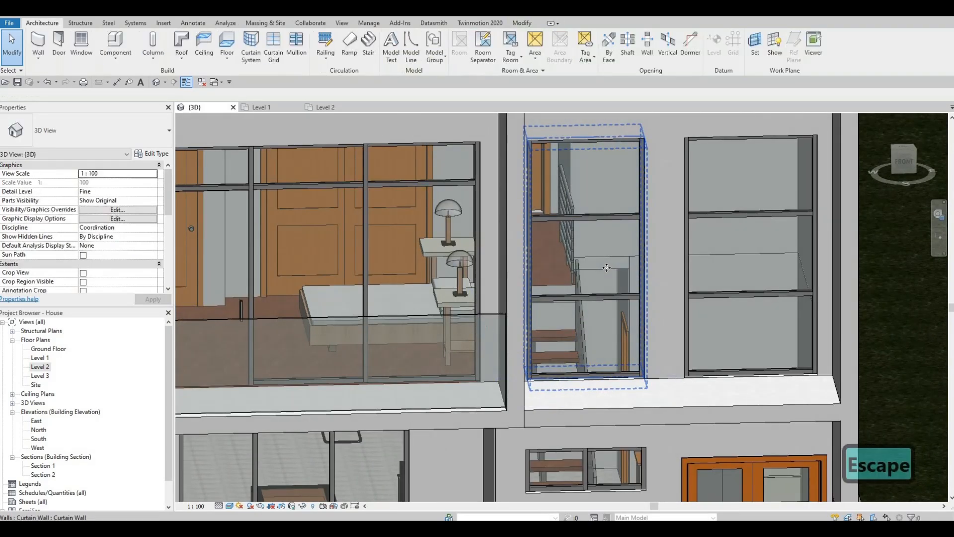
key(Tab)
key(Tab)
key(Tab)
key(Tab)
key(Tab)
key(Tab)
key(Tab)
key(Tab)
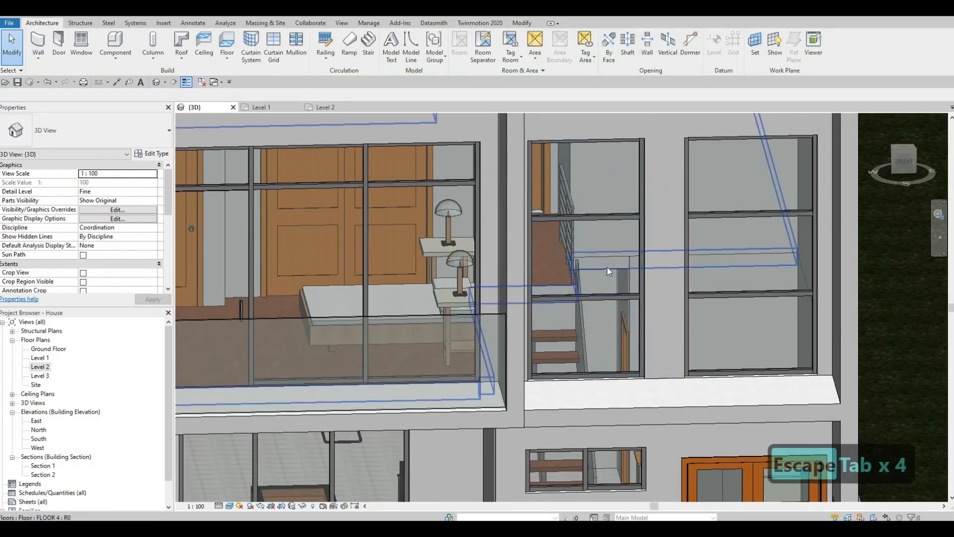
key(Tab)
click(608, 267)
click(405, 50)
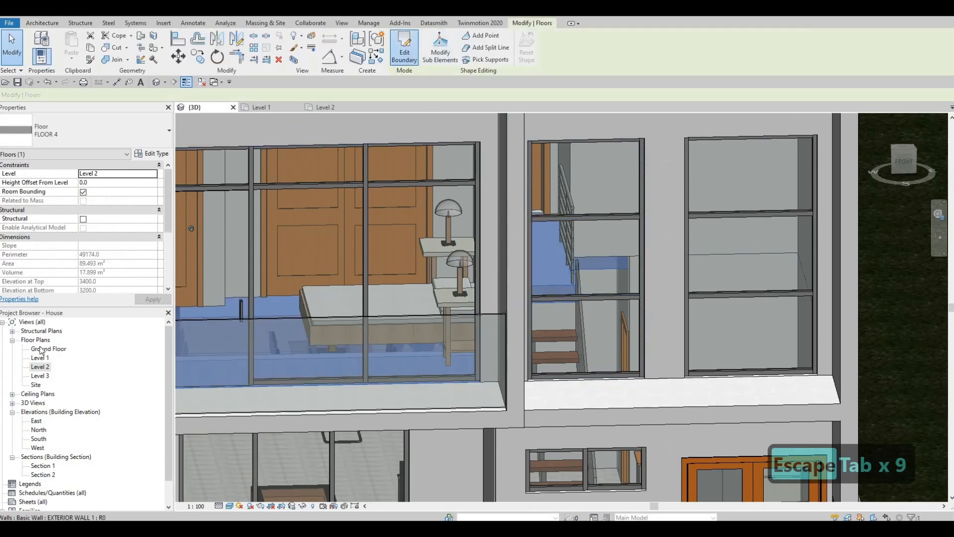
Examine the floor boundary around the stair and bathroom in the Level 2 plan and finish the boundary edit.
click(37, 366)
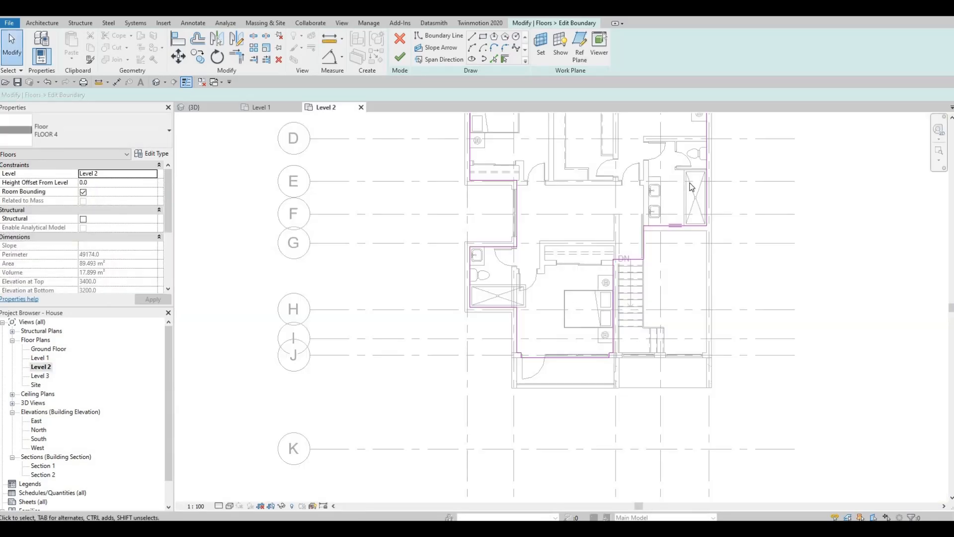
scroll(691, 186, up, 5)
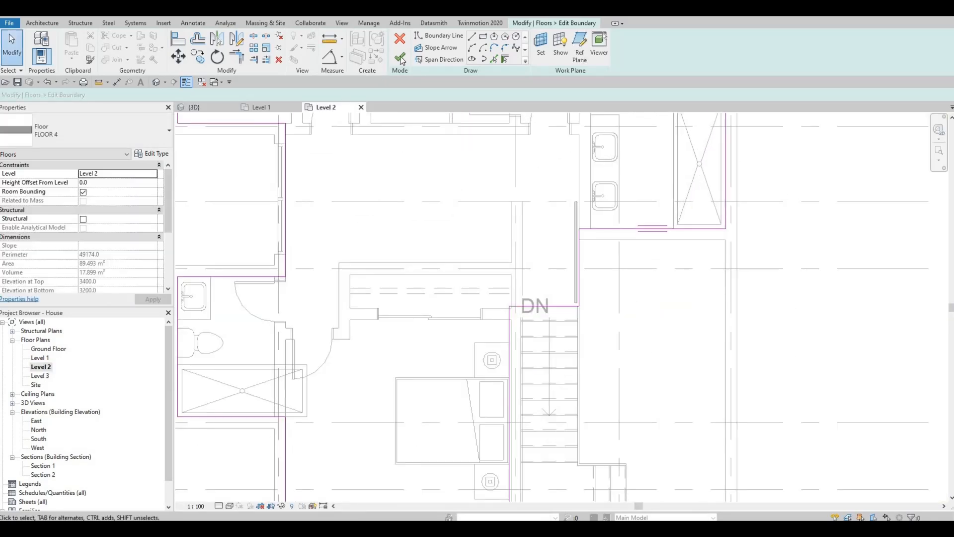
click(401, 56)
key(Escape)
key(Escape)
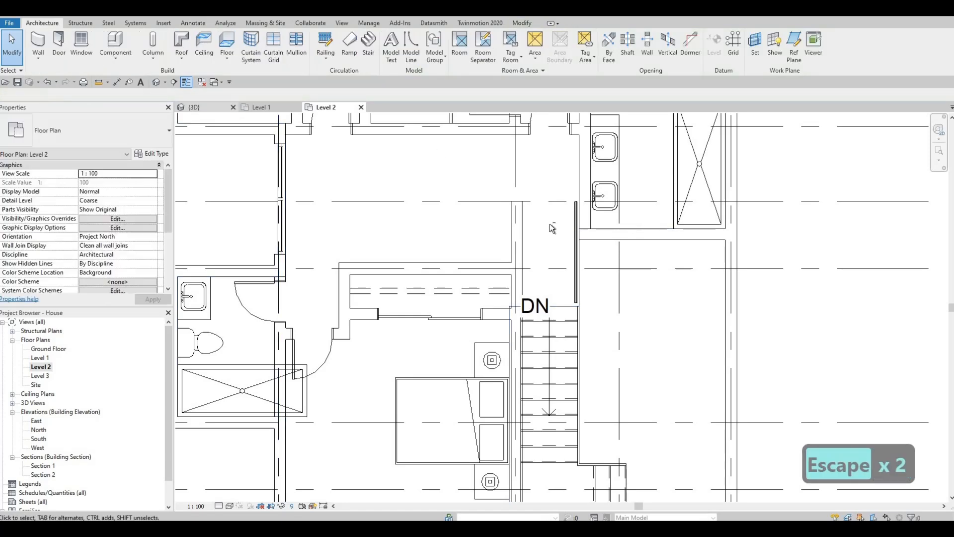
In the 3D view, open the front facade's projecting frame, an in-place generic model, for editing.
click(194, 108)
scroll(585, 223, down, 3)
shift+middle_drag(585, 222, 601, 218)
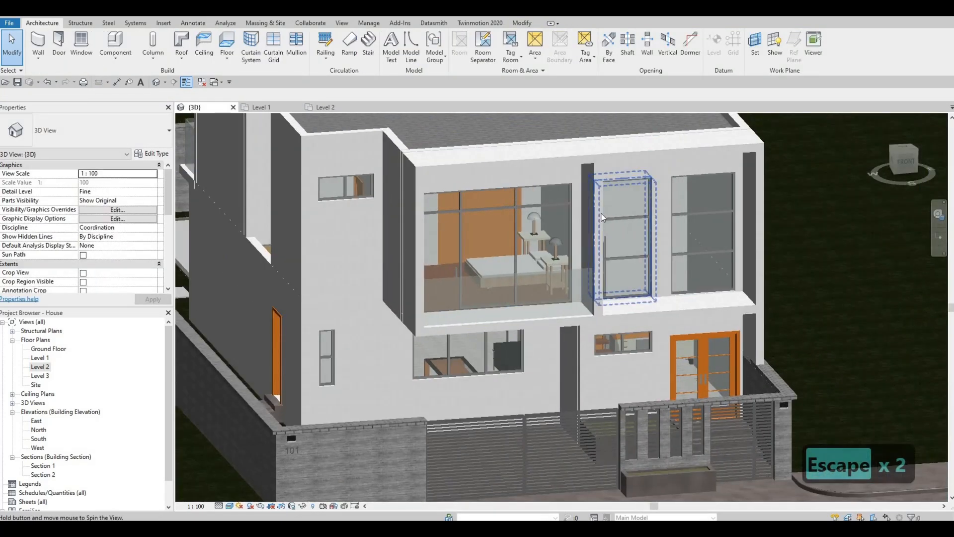
scroll(601, 219, up, 4)
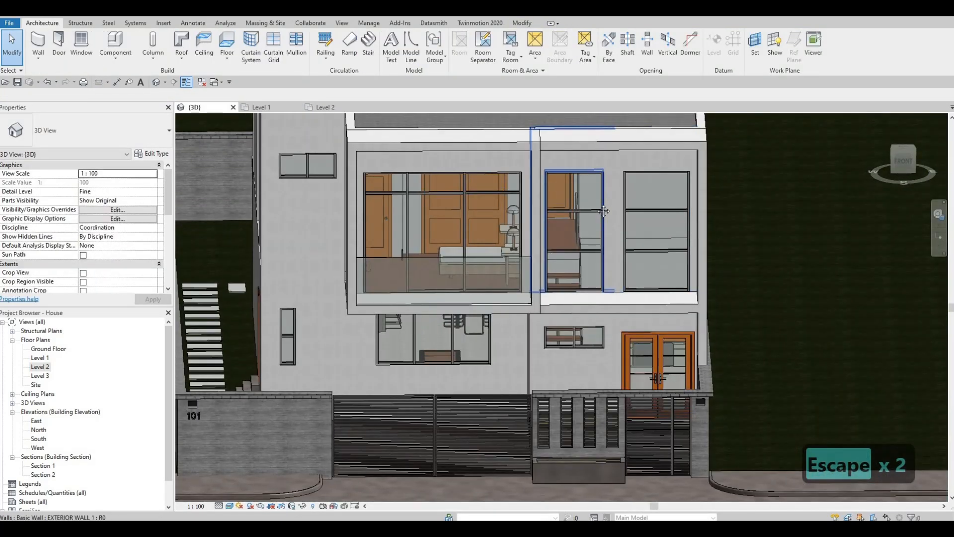
middle_drag(617, 218, 612, 212)
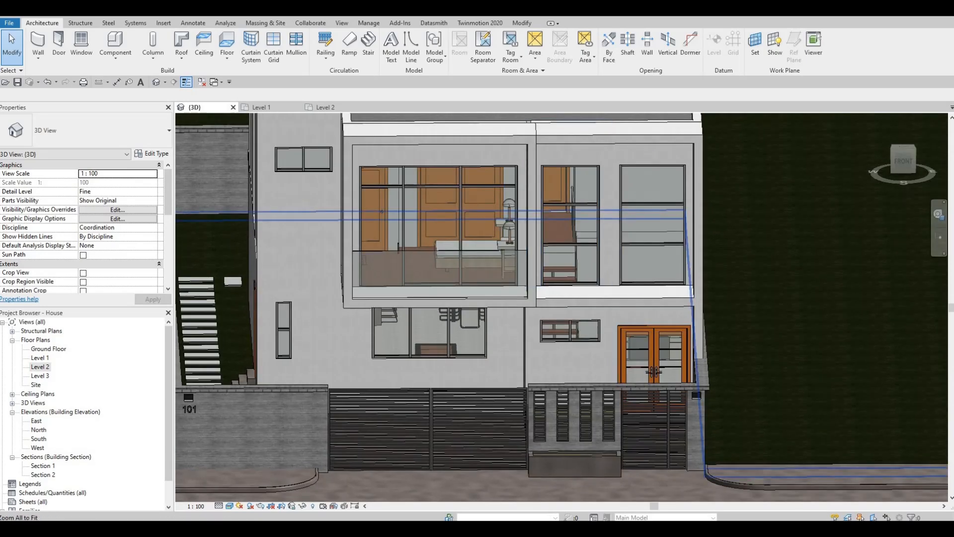
shift+middle_drag(586, 291, 634, 253)
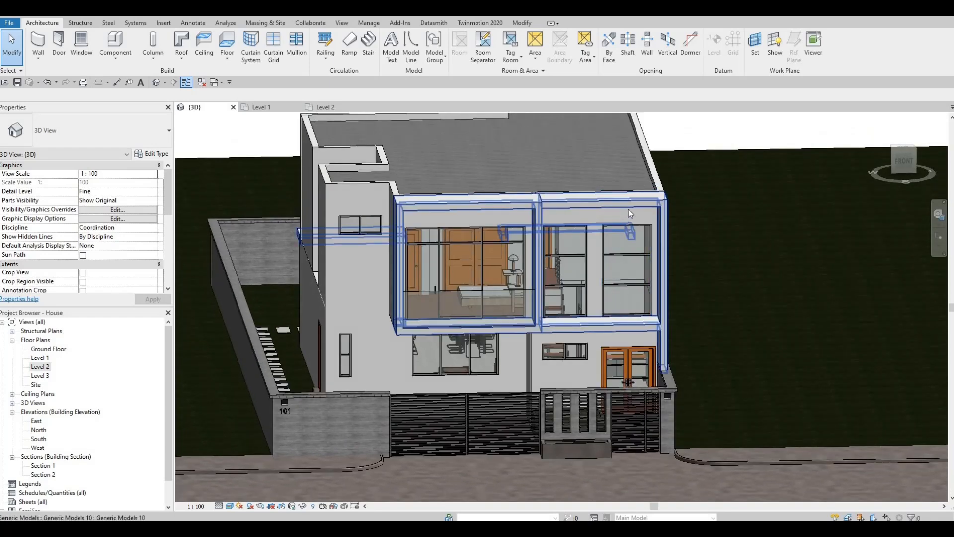
click(602, 201)
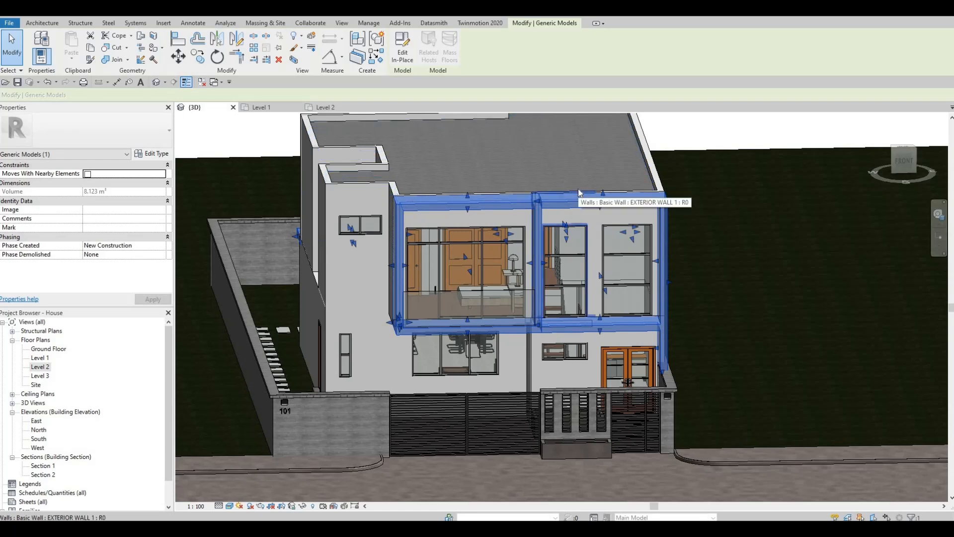
click(231, 424)
key(F1)
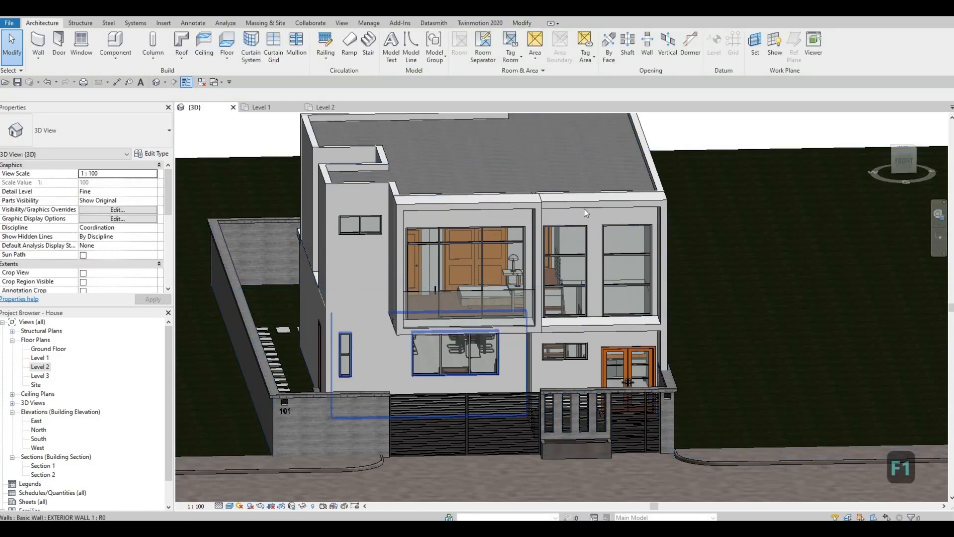
click(597, 204)
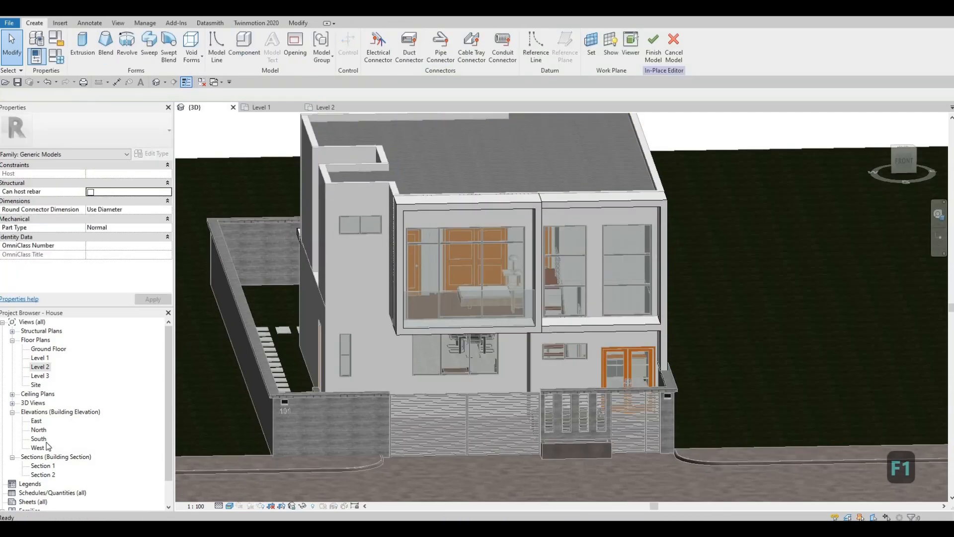
In the South elevation, open the sketch of the in-place frame extrusion between grids 3 and 5 for editing.
double_click(38, 439)
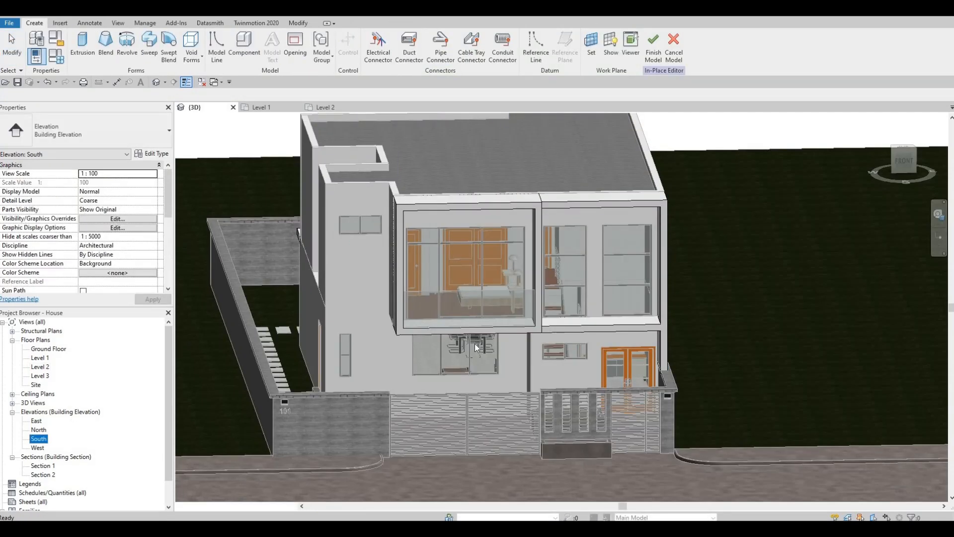
scroll(596, 277, up, 5)
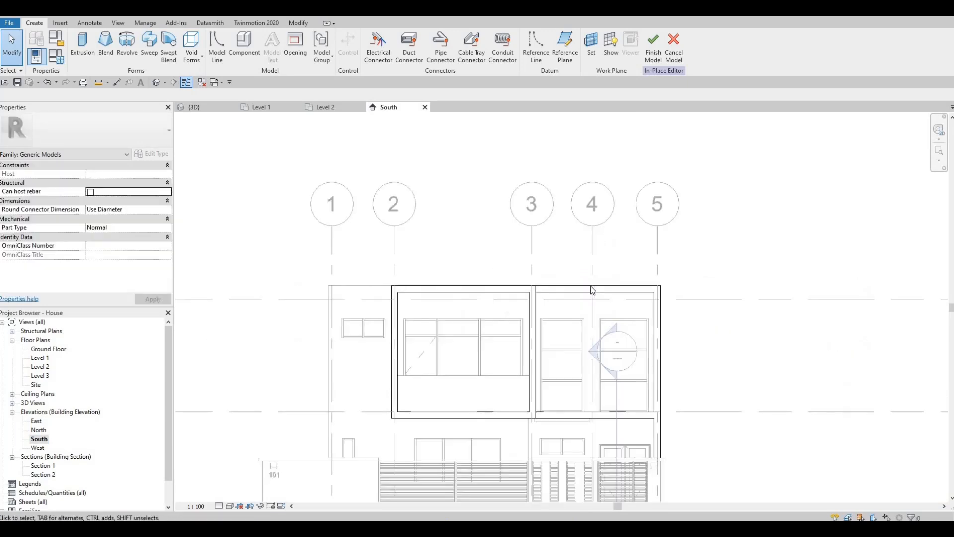
click(599, 287)
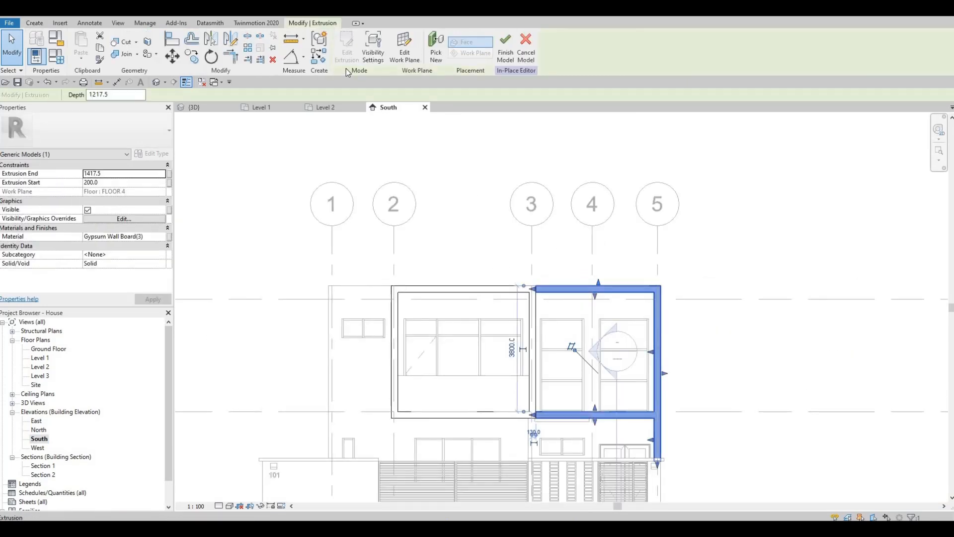
click(593, 288)
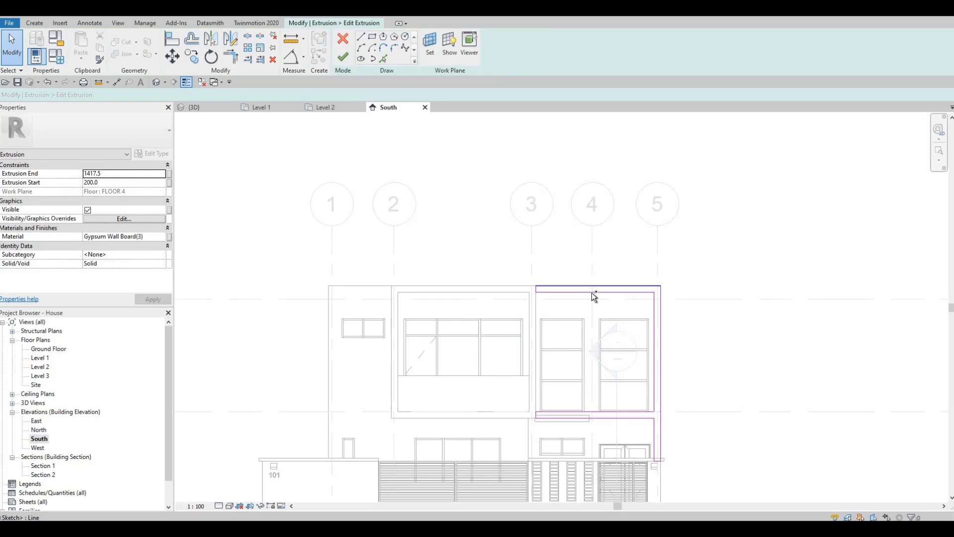
Move the two horizontal top lines of the frame sketch up above the roof edge.
drag(597, 252, 542, 264)
scroll(569, 264, up, 3)
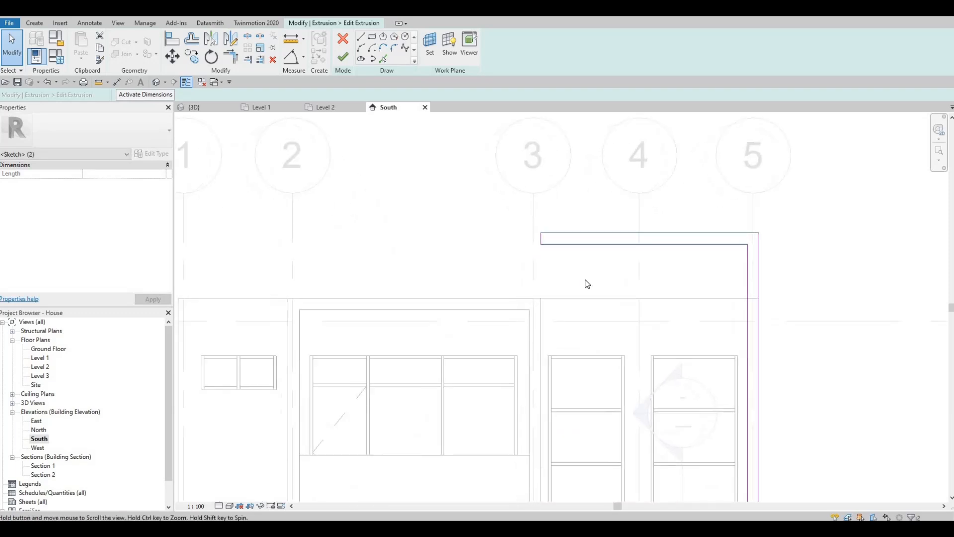
scroll(560, 234, down, 1)
scroll(560, 232, up, 2)
Extend the free end of the frame's top band past grid 3 so its lower line is 5000 mm long.
click(559, 229)
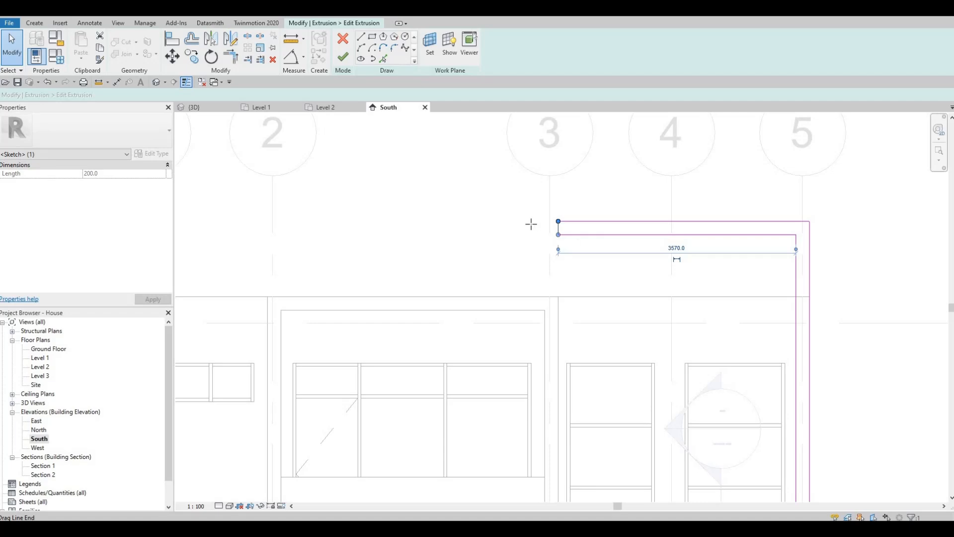
mouse_move(548, 226)
mouse_down()
mouse_move(506, 219)
mouse_move(540, 237)
mouse_move(558, 221)
mouse_up()
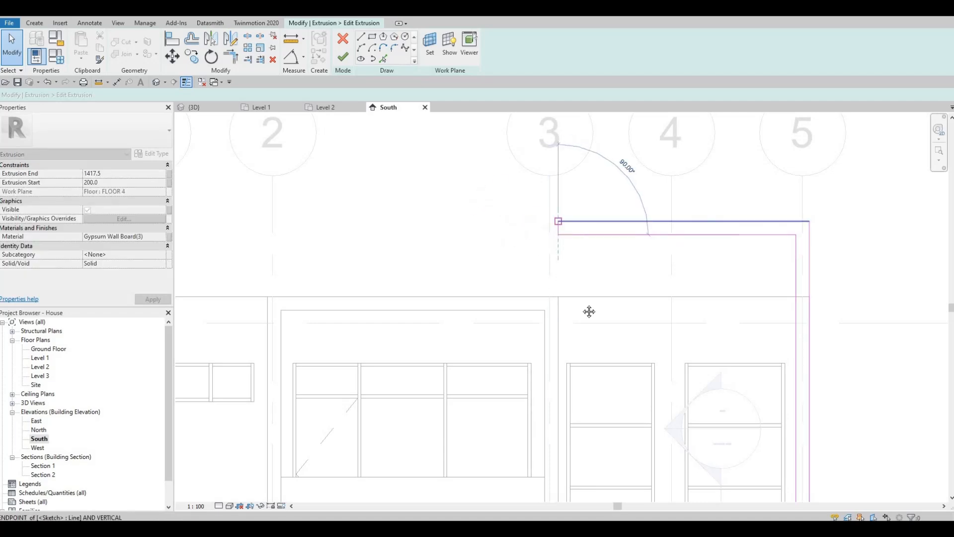
middle_drag(553, 241, 626, 287)
scroll(624, 289, down, 1)
scroll(631, 278, up, 1)
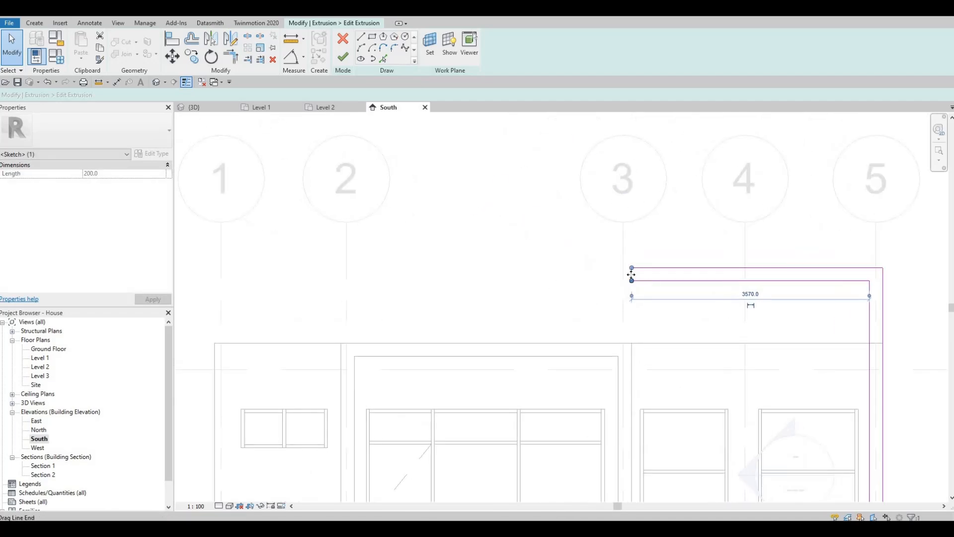
drag(550, 275, 528, 273)
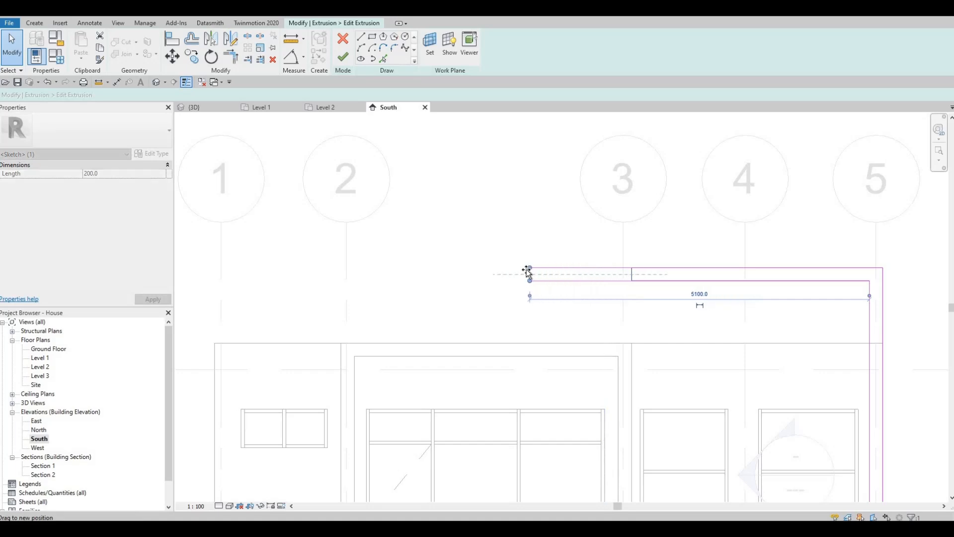
scroll(748, 342, down, 1)
mouse_move(749, 342)
middle_down()
mouse_move(677, 300)
mouse_move(688, 304)
middle_up()
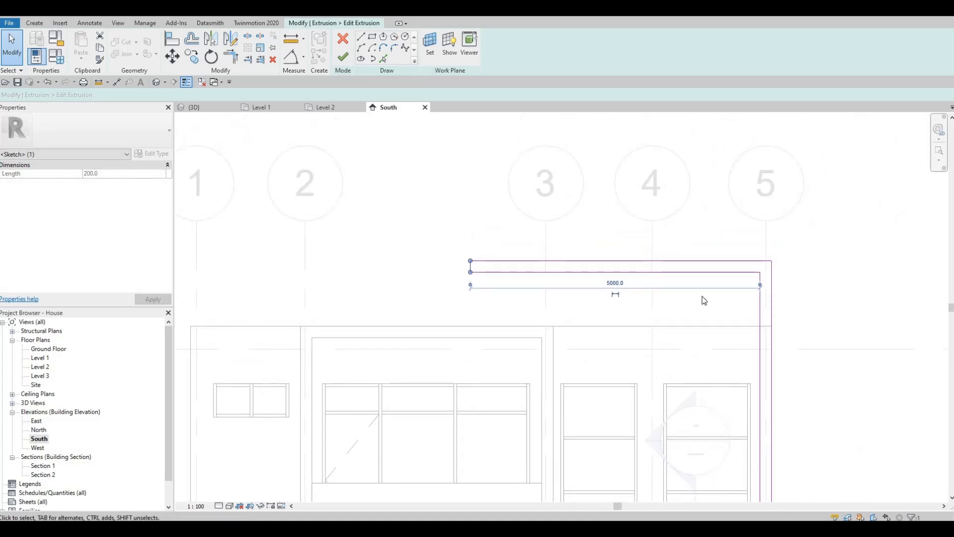
scroll(705, 301, down, 1)
key(Escape)
key(Escape)
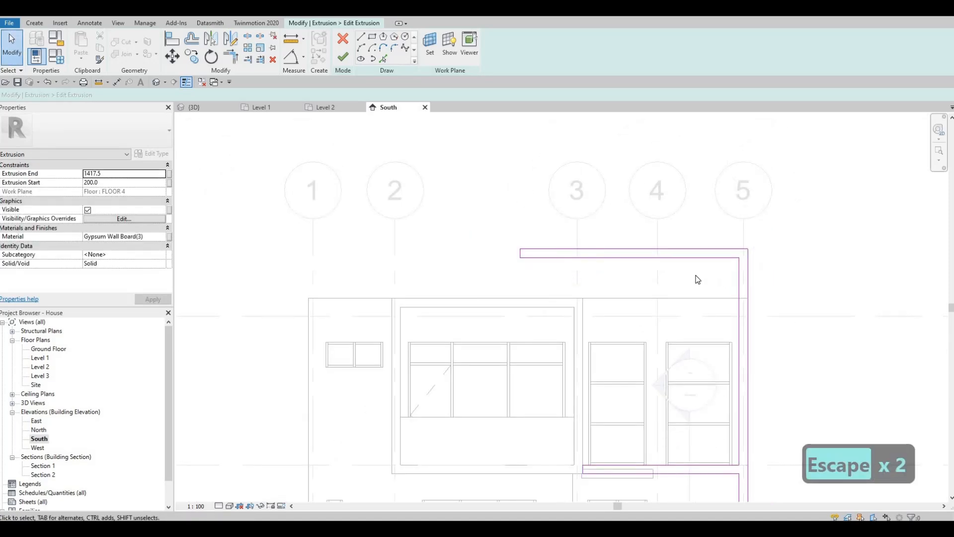
Raise the top band's two horizontal lines further, putting the lower one about 1662 mm above Level 3.
click(648, 258)
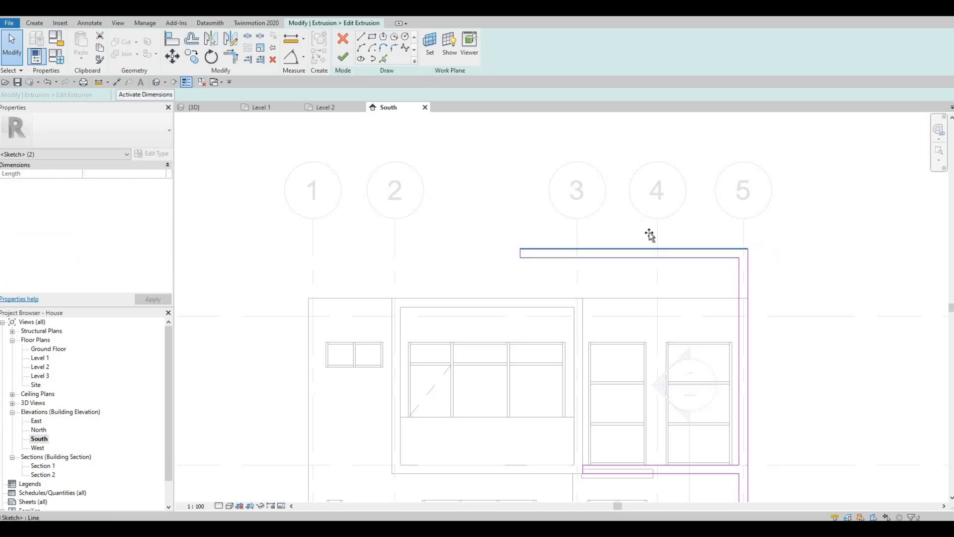
mouse_move(649, 239)
mouse_down()
mouse_move(658, 251)
mouse_move(661, 239)
mouse_up()
key(Escape)
key(Escape)
scroll(447, 164, down, 2)
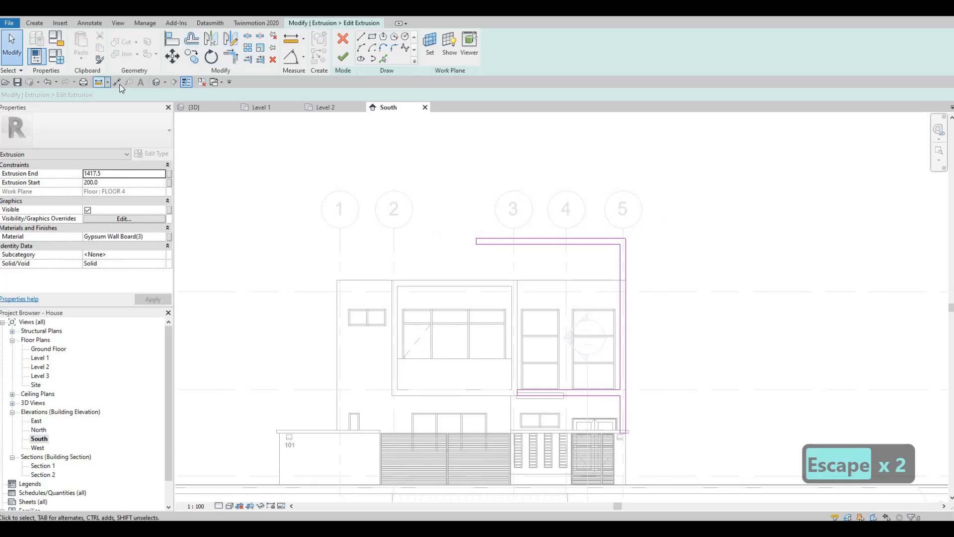
Measure the height of the top band's lower line above the Level 3 line.
key(d)
key(i)
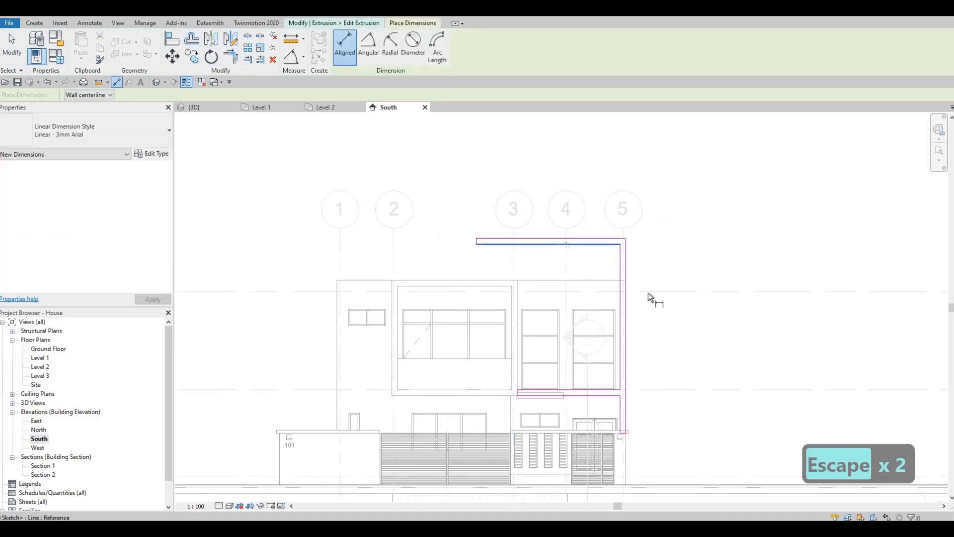
click(661, 281)
scroll(660, 281, up, 2)
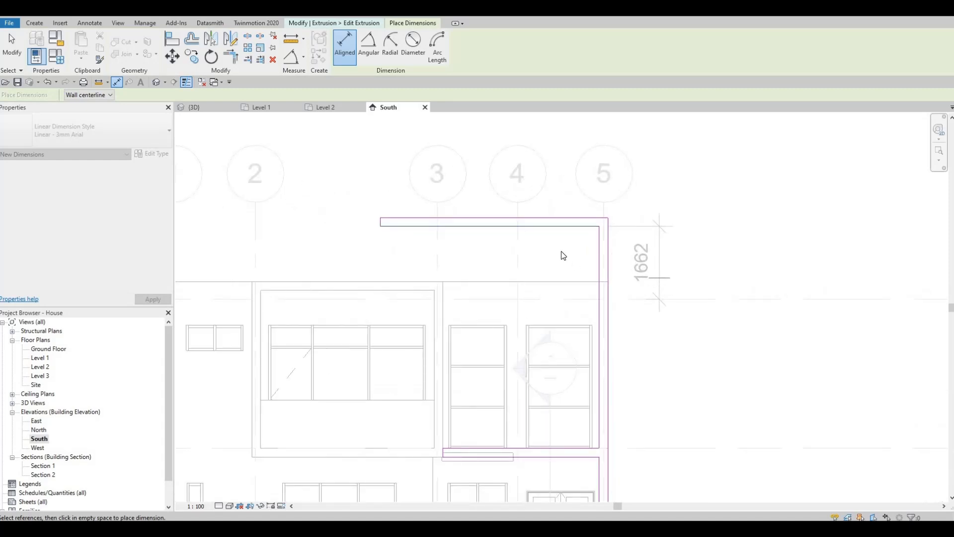
key(Escape)
key(Escape)
scroll(547, 241, down, 2)
click(577, 243)
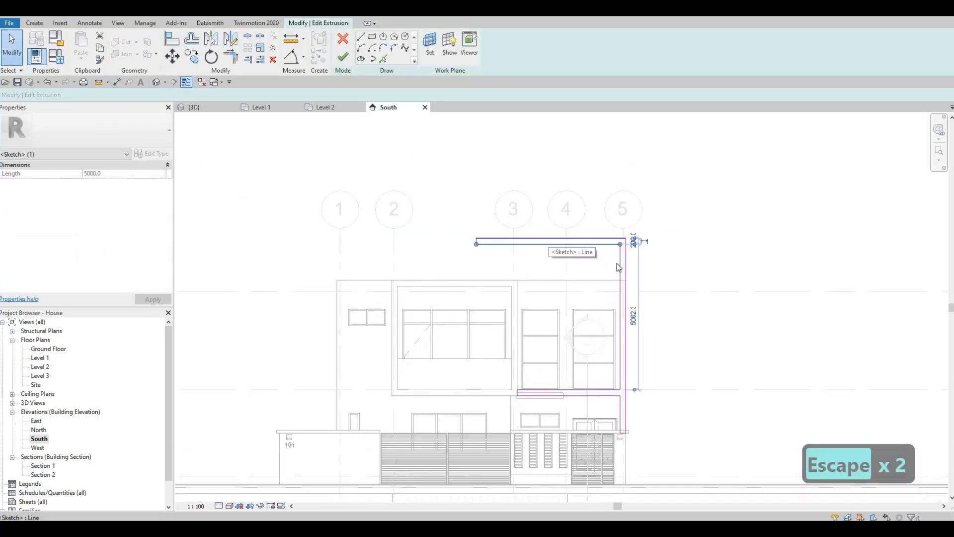
key(Escape)
Finish the frame's extrusion edit and complete the in-place model.
scroll(555, 263, down, 1)
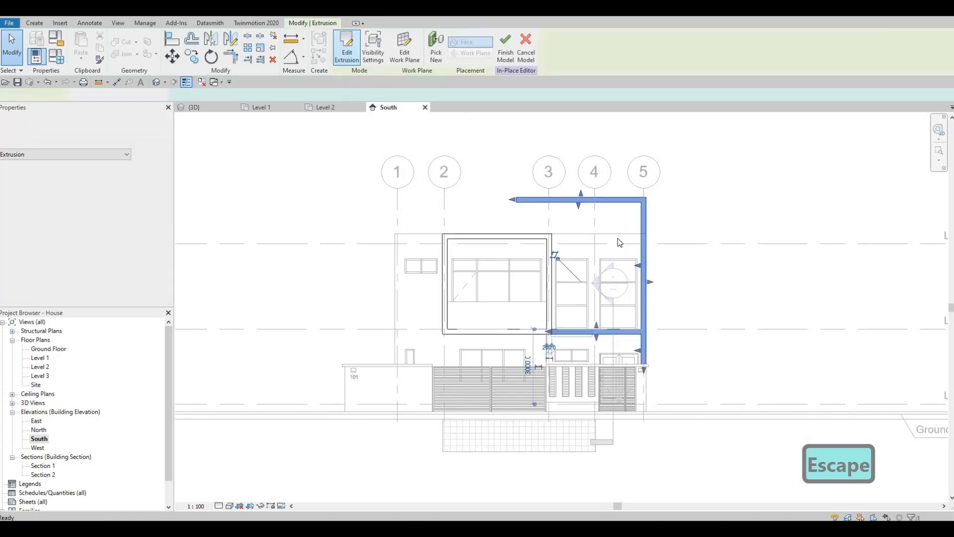
key(Escape)
key(Escape)
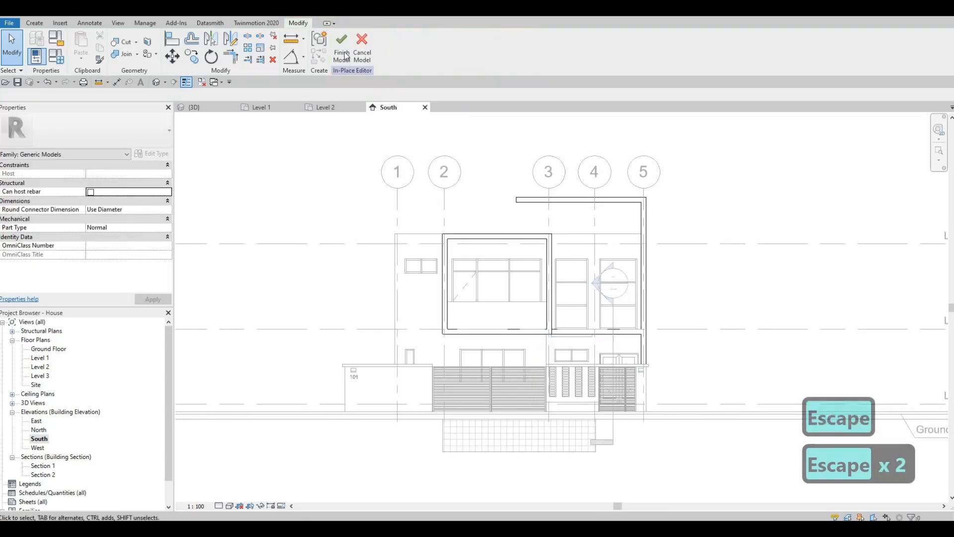
click(343, 52)
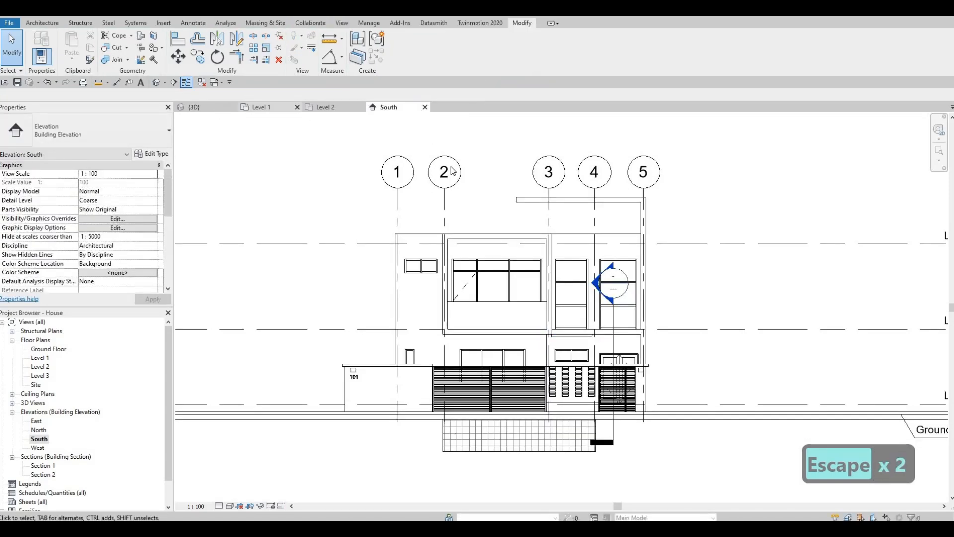
Delete the Level 2 front exterior wall between grids 3 and 4.
click(594, 238)
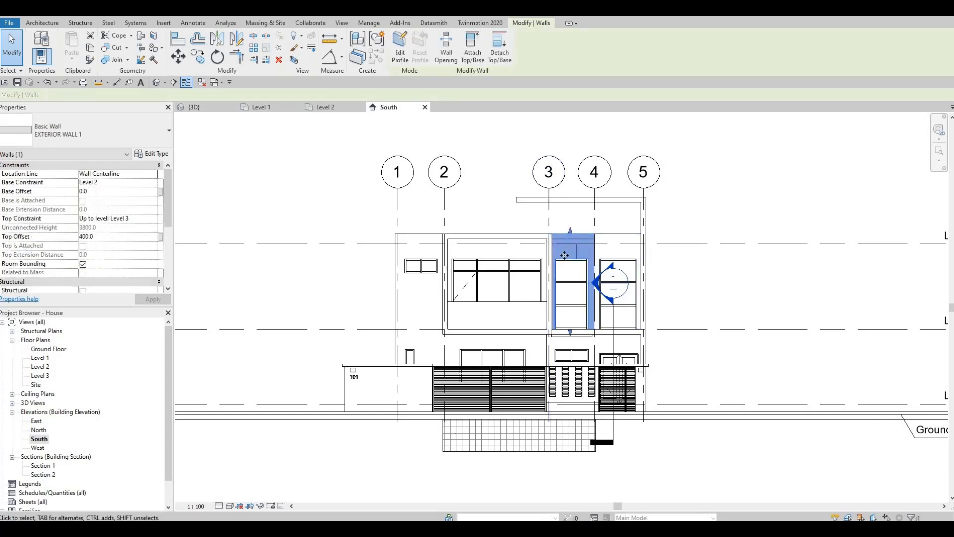
key(Delete)
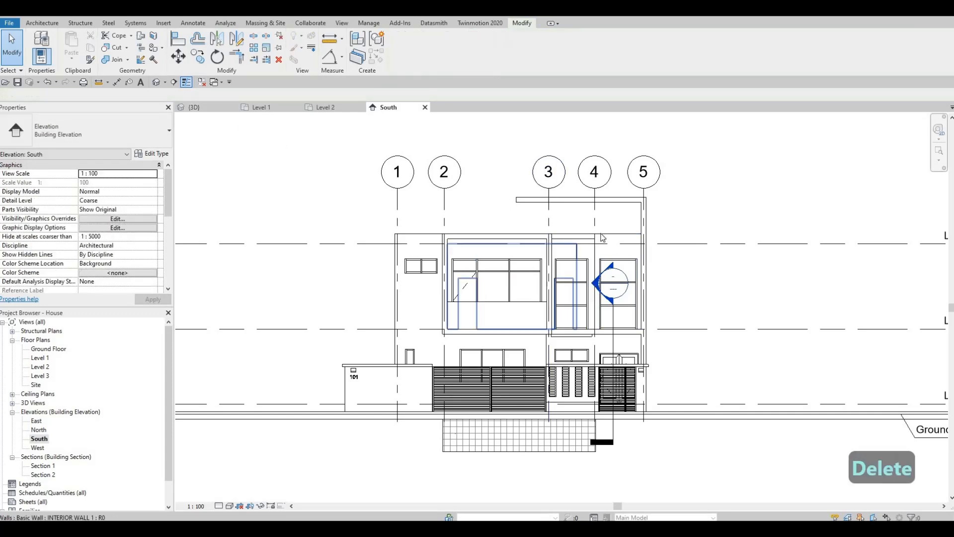
In the 3D view, stretch the Level 2 front wall between grids 4 and 5 up to the raised frame, at a 1662.3 mm top offset.
click(555, 224)
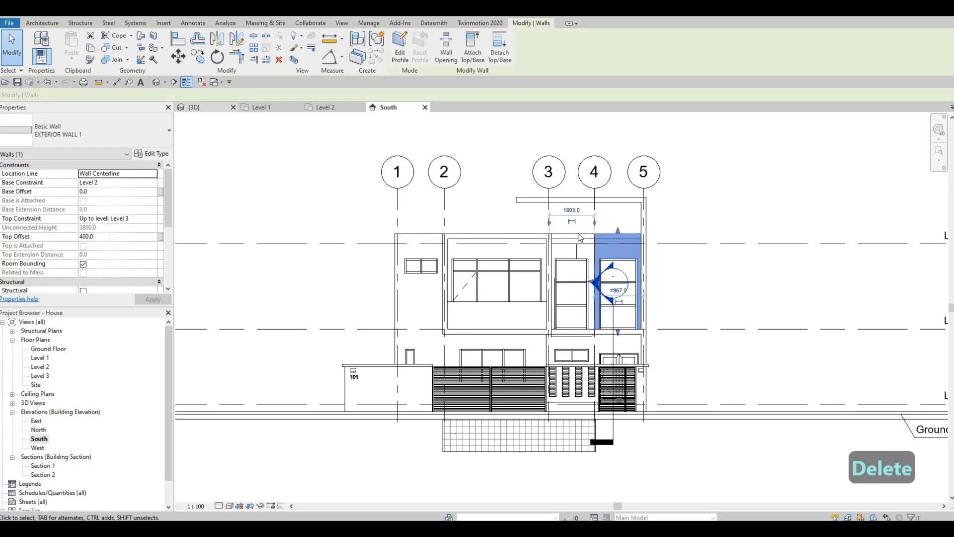
key(ctrl+Tab)
key(Escape)
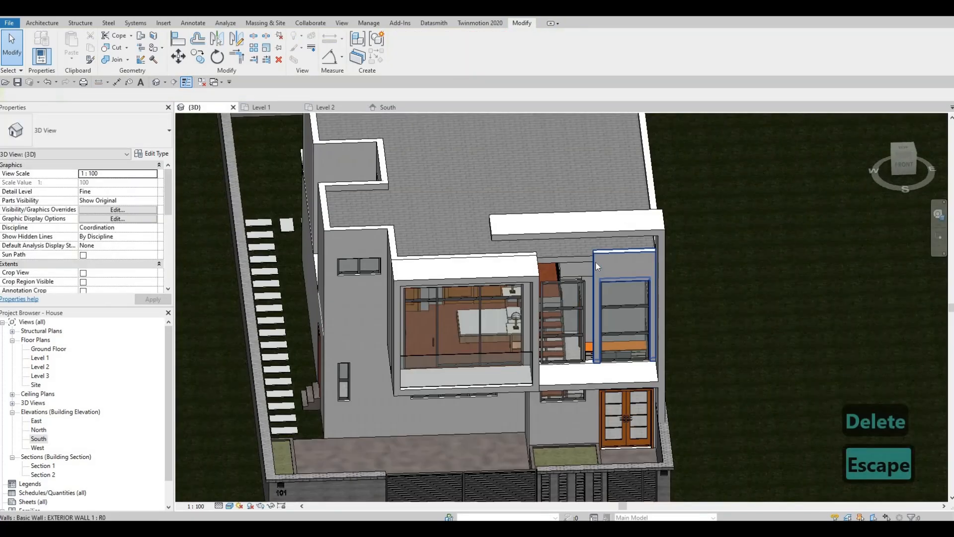
click(596, 263)
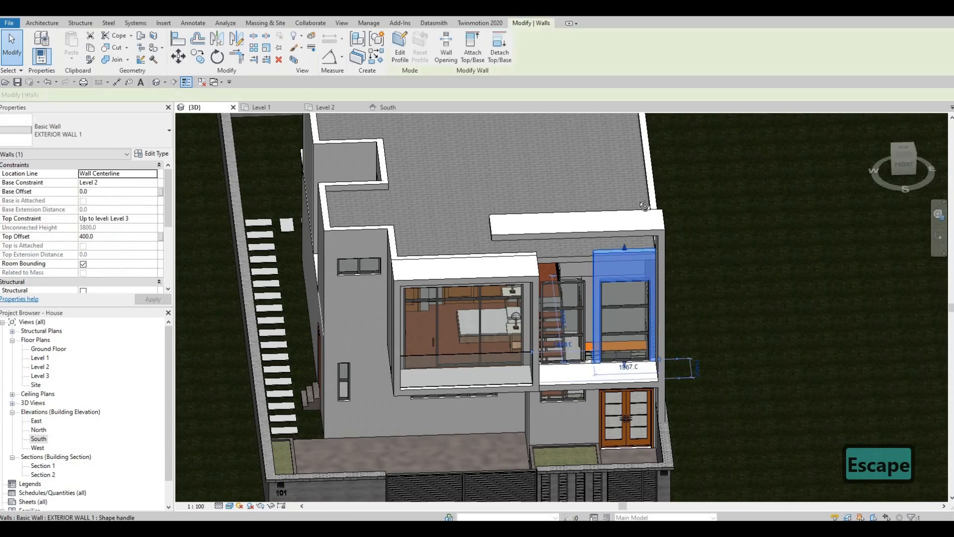
shift+middle_drag(634, 222, 623, 238)
drag(625, 239, 599, 255)
shift+middle_drag(591, 271, 587, 290)
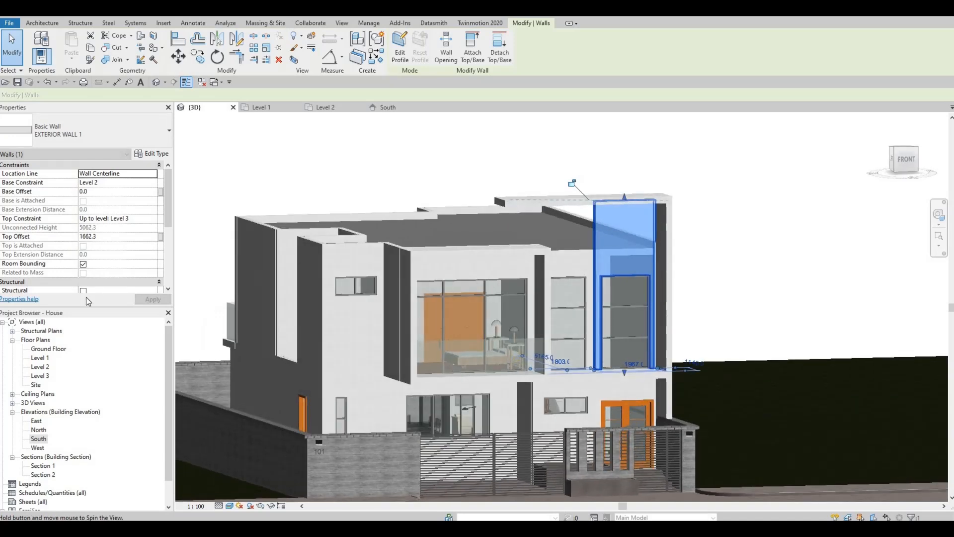
In the Level 2 plan, extend the raised front wall across the stair bay to grid 3.
double_click(40, 367)
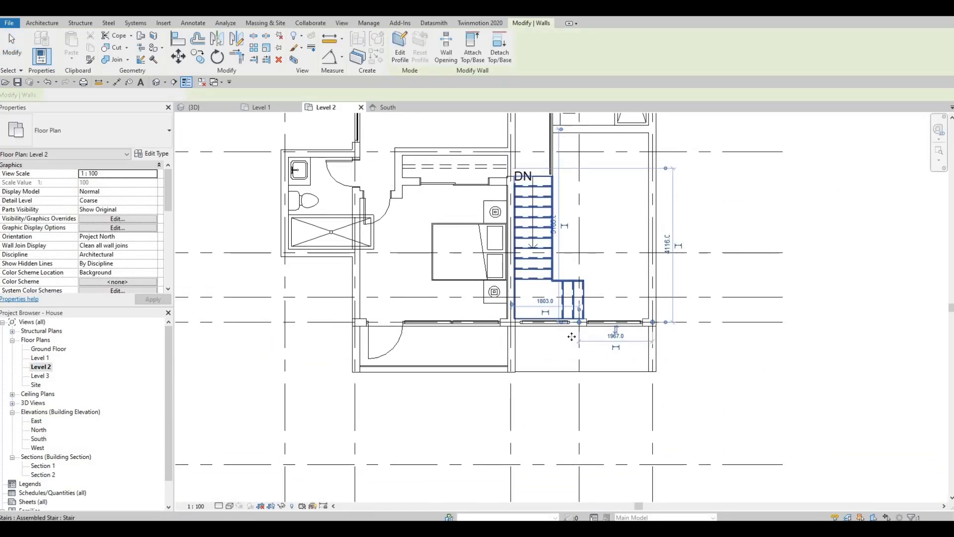
scroll(589, 332, up, 5)
drag(364, 323, 367, 327)
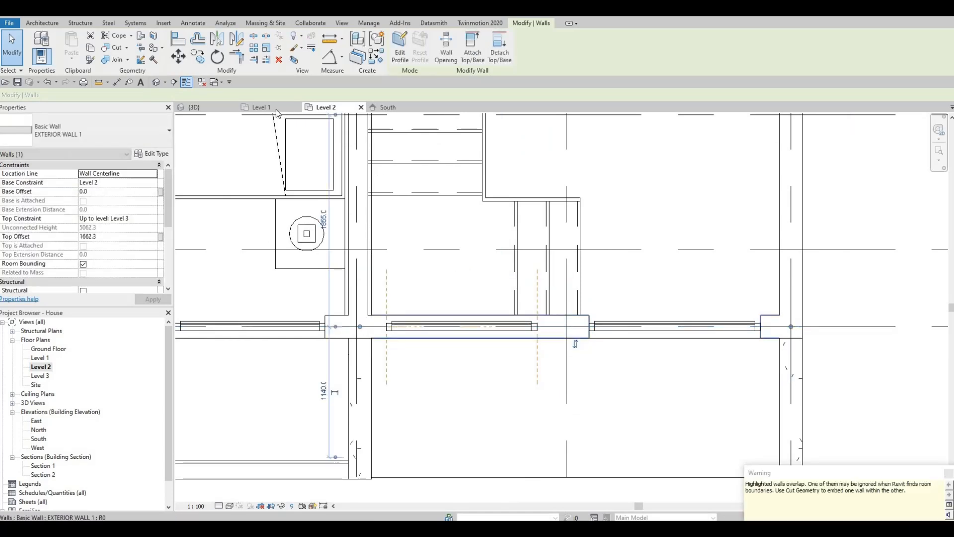
key(Escape)
key(Escape)
Examine the extended front wall, its curtain window and the raised frame from several sides in the 3D view.
click(194, 107)
shift+middle_drag(556, 289, 531, 291)
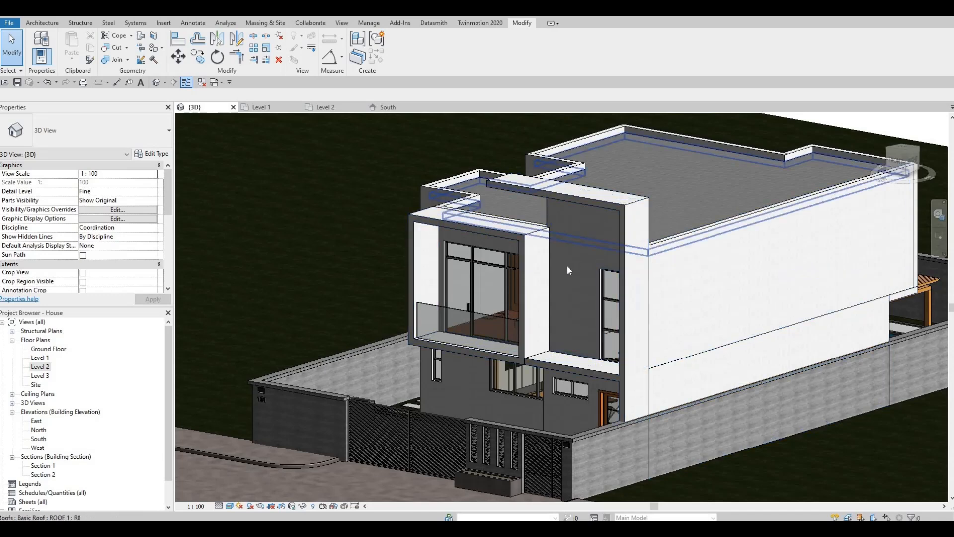
shift+middle_drag(608, 251, 522, 218)
shift+middle_drag(608, 247, 608, 246)
shift+middle_drag(698, 192, 689, 188)
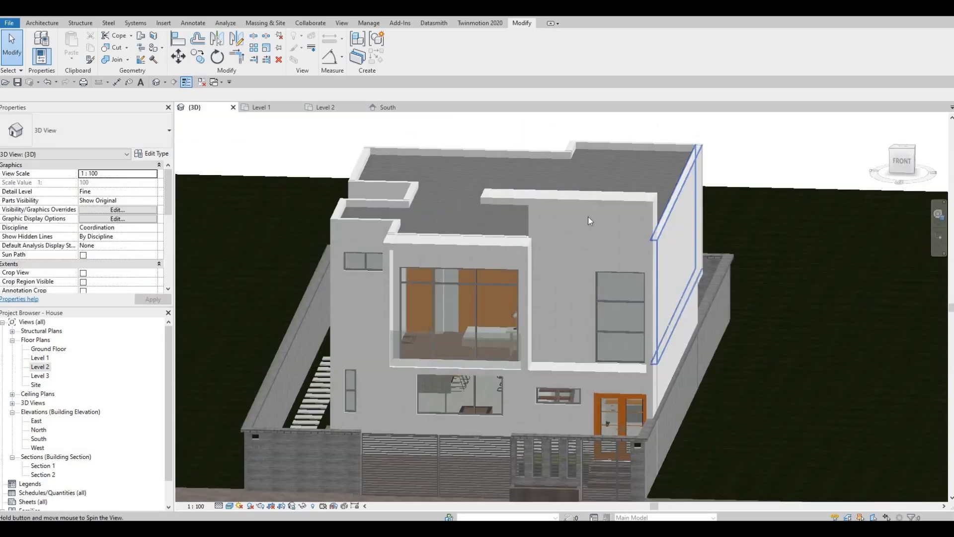
shift+middle_drag(589, 216, 571, 238)
click(616, 315)
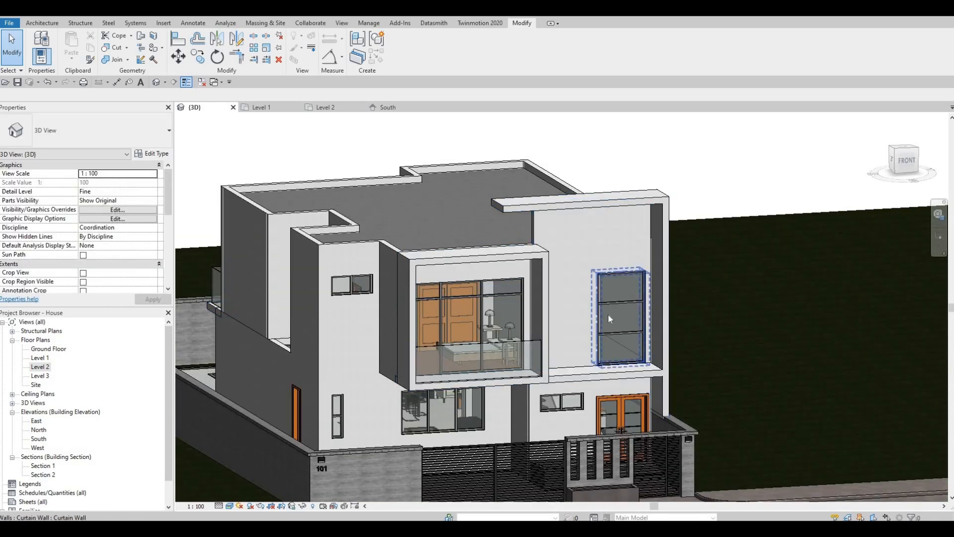
key(F1)
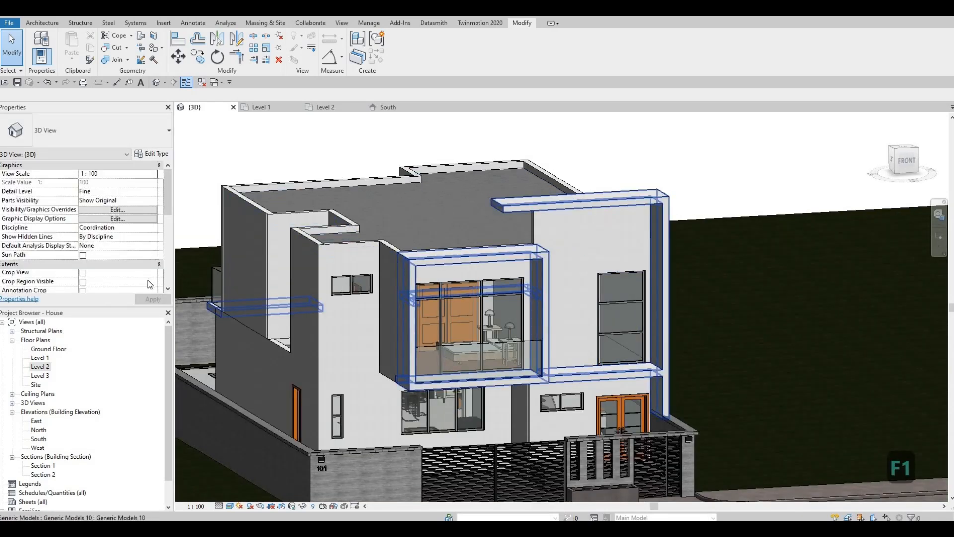
In the Level 2 plan, trim the grid 5 exterior wall to a corner with the interior wall on the bathroom's front side.
double_click(39, 368)
scroll(465, 278, down, 5)
scroll(533, 214, up, 4)
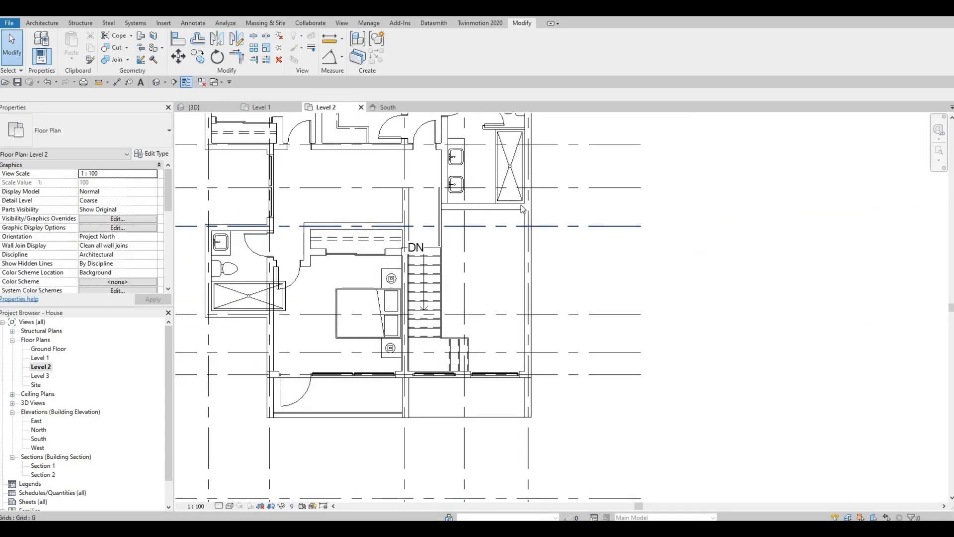
scroll(533, 219, up, 2)
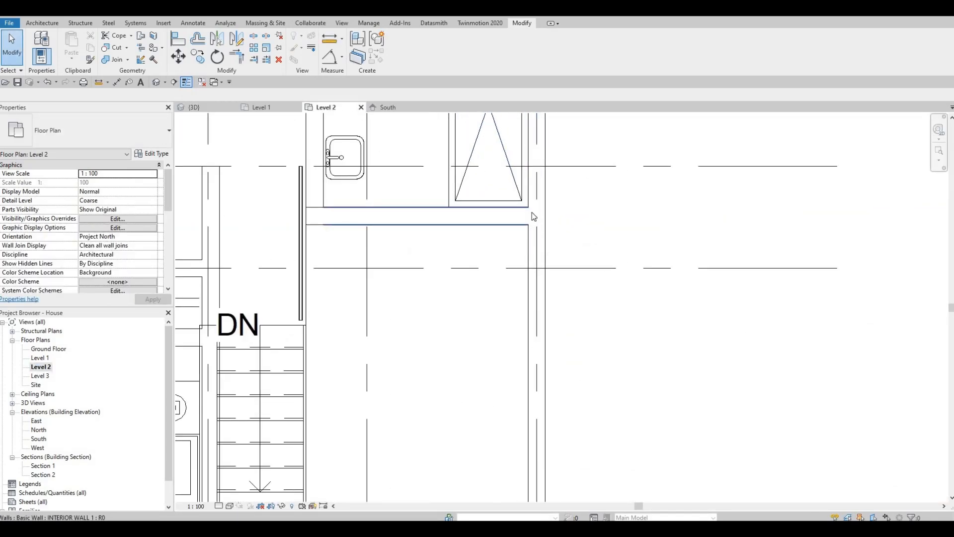
scroll(531, 214, down, 1)
key(Escape)
key(Escape)
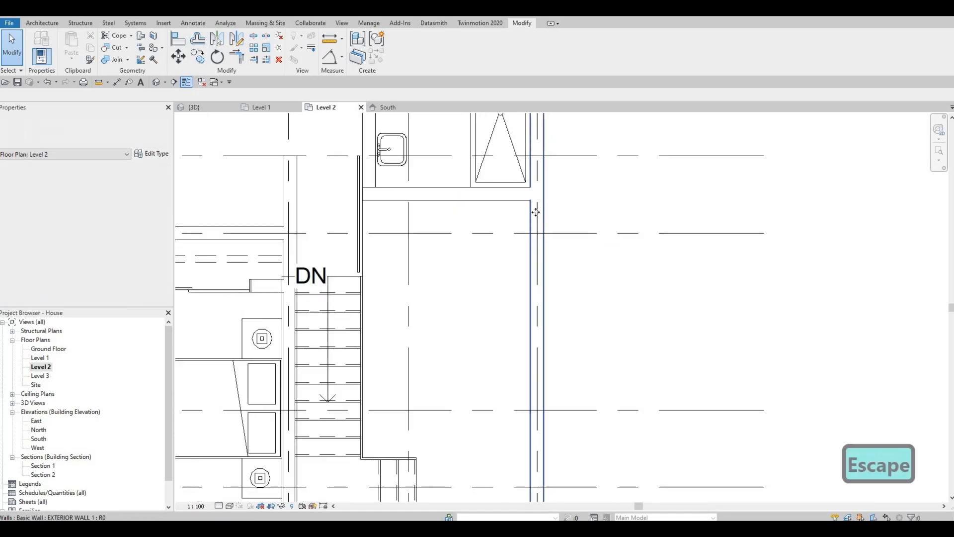
click(546, 230)
middle_drag(539, 230, 554, 232)
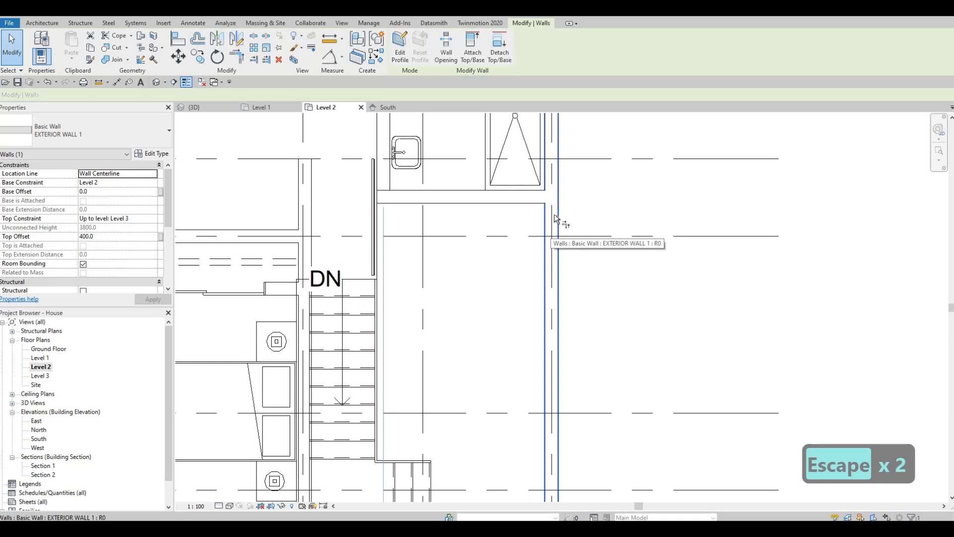
key(t)
key(r)
click(532, 203)
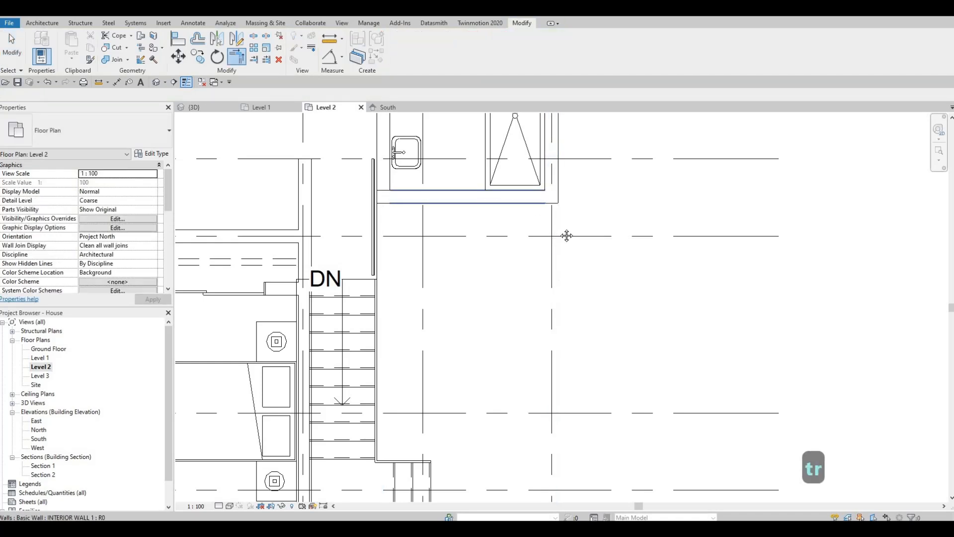
click(557, 189)
scroll(561, 179, down, 2)
key(Escape)
key(Escape)
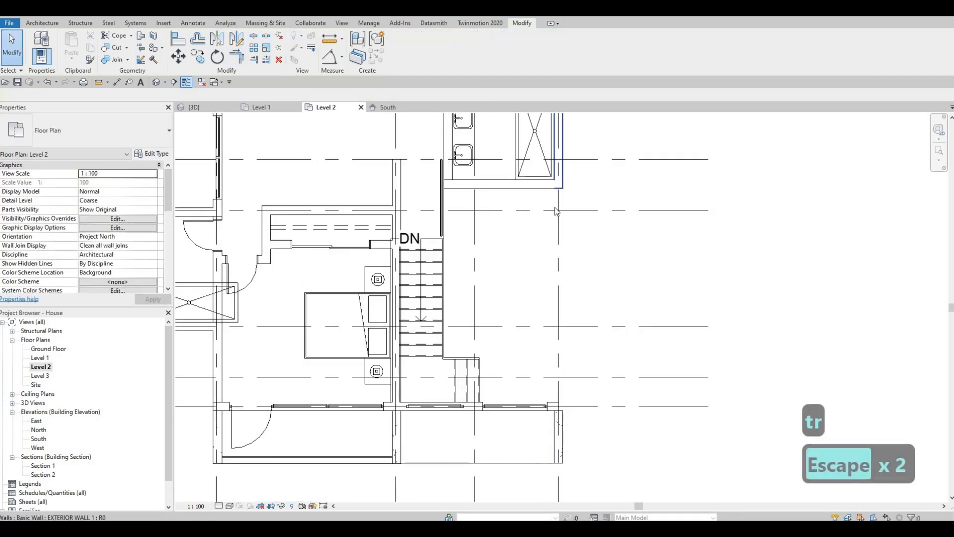
Draw a separate EXTERIOR WALL 1 segment about 4965 mm long along grid 5, from just below the bathroom corner to the front wall.
click(555, 208)
key(c)
key(s)
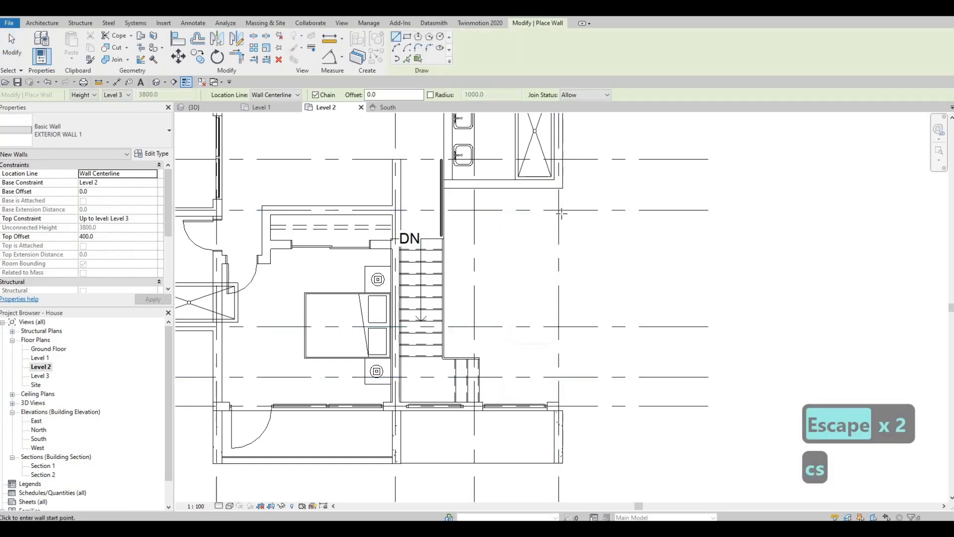
click(559, 191)
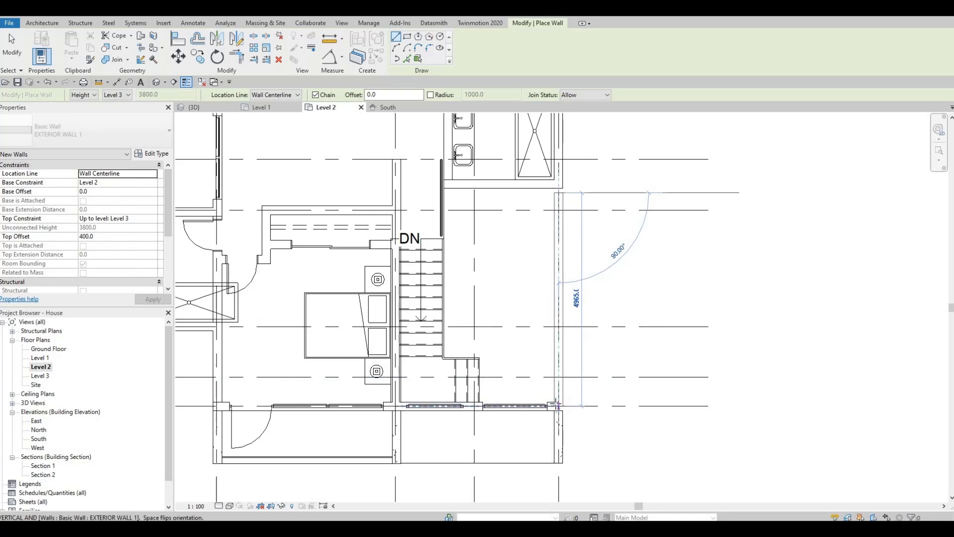
click(556, 405)
key(Escape)
key(Escape)
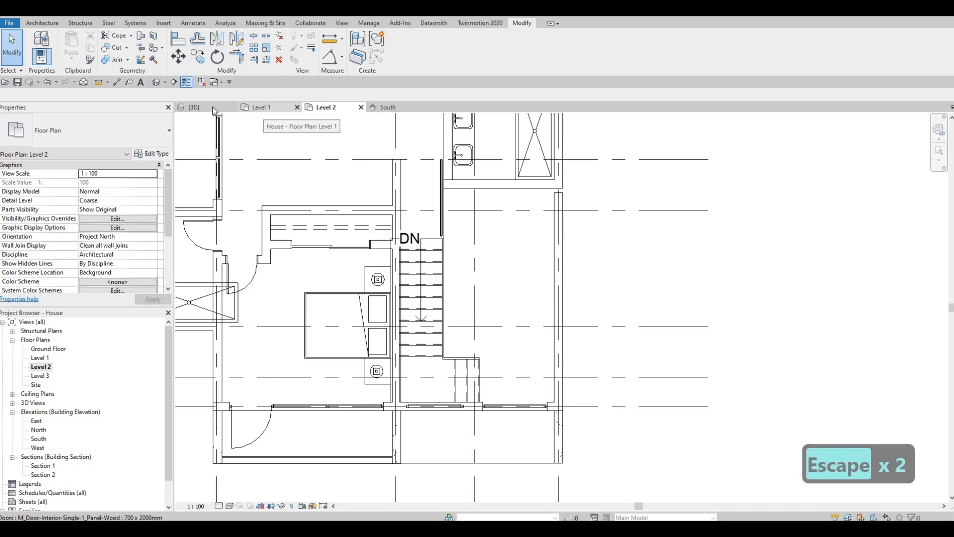
In the 3D view, set the top offset of the tall front wall behind the raised frame to 1600 mm.
click(194, 107)
shift+middle_drag(588, 234, 607, 228)
click(596, 222)
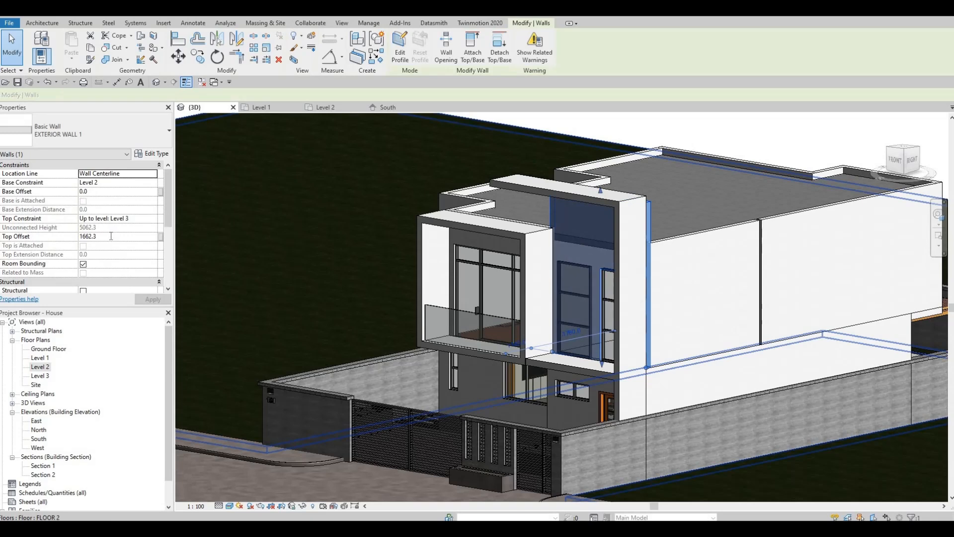
click(111, 236)
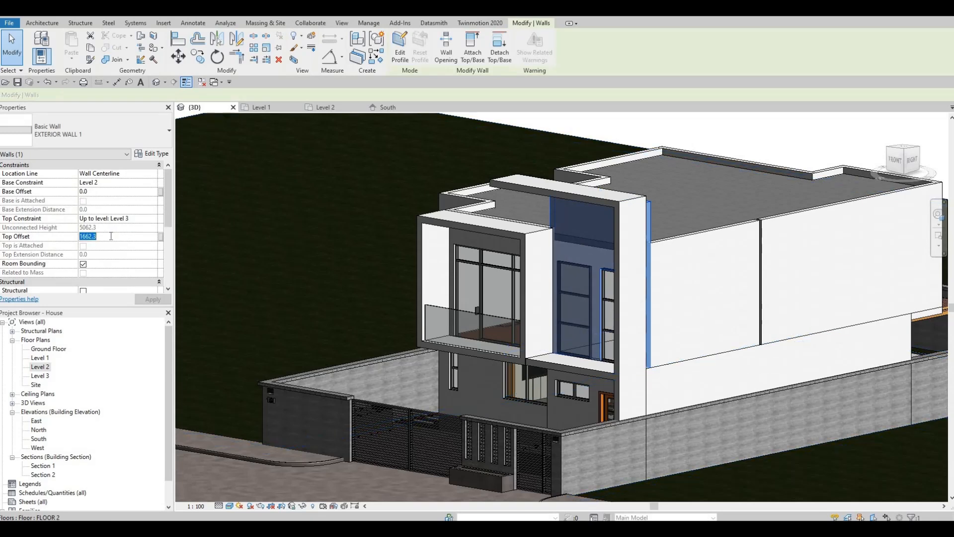
text(1600)
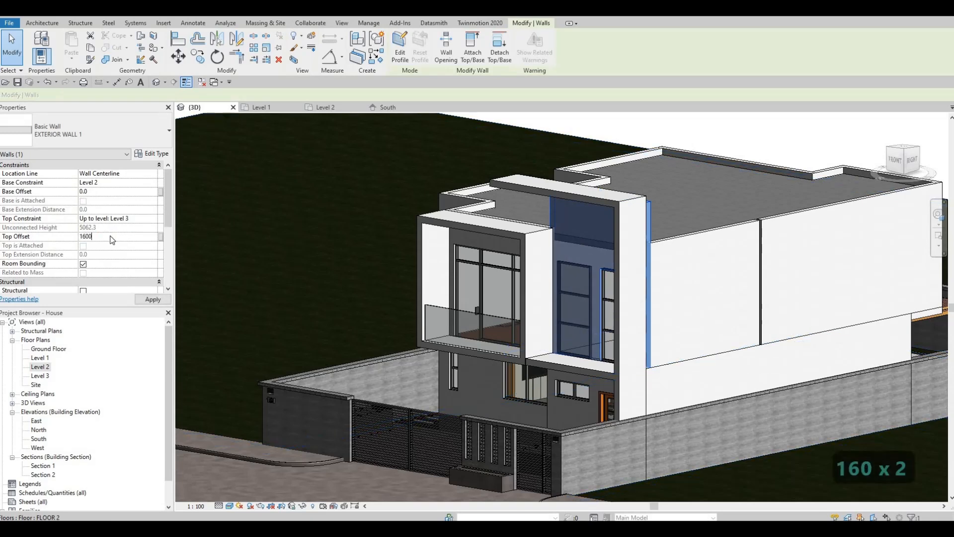
key(Return)
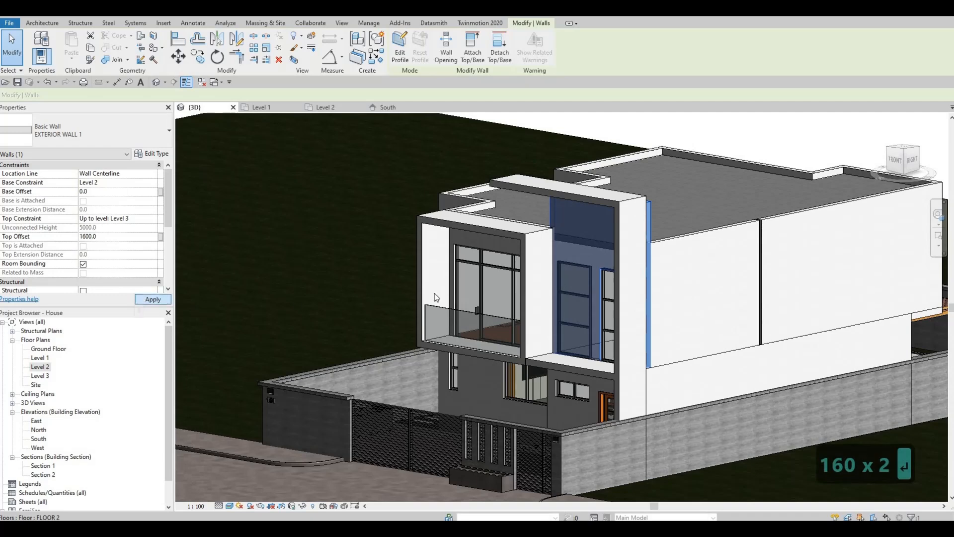
key(Escape)
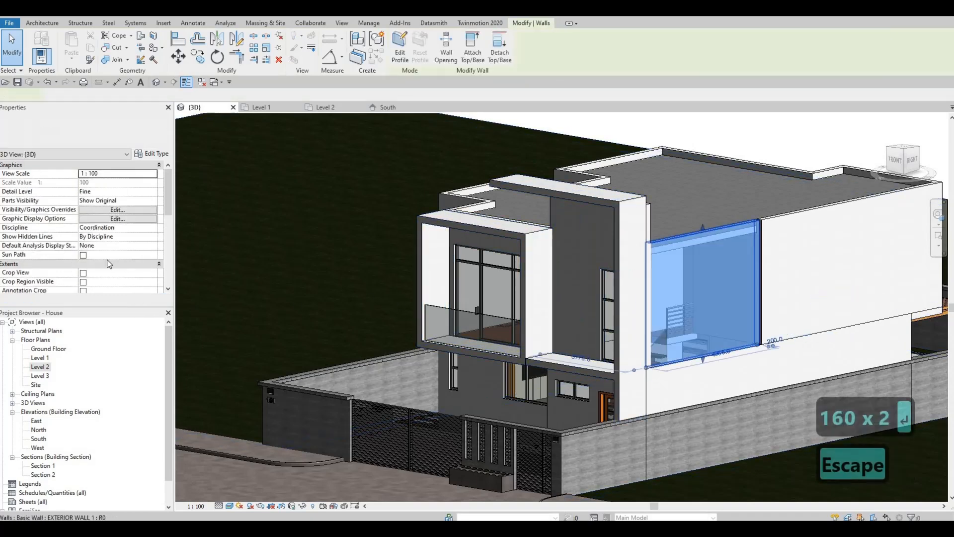
Raise the new grid 5 side wall by setting its top offset to 1600 mm.
click(110, 237)
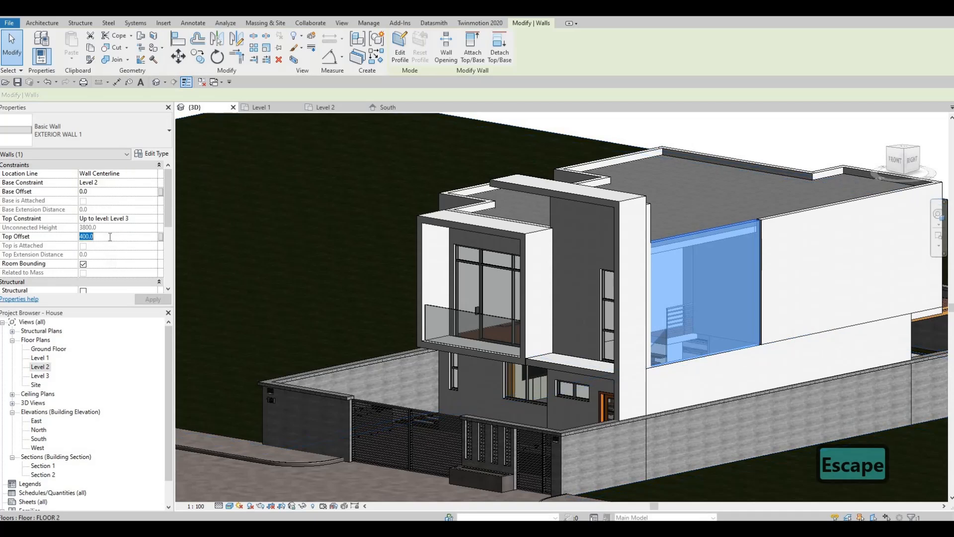
text(1600)
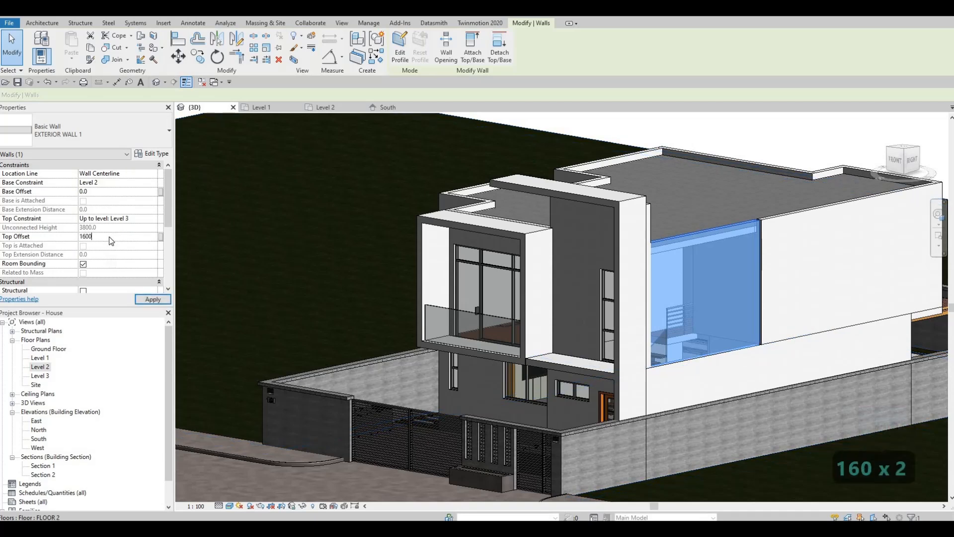
key(Return)
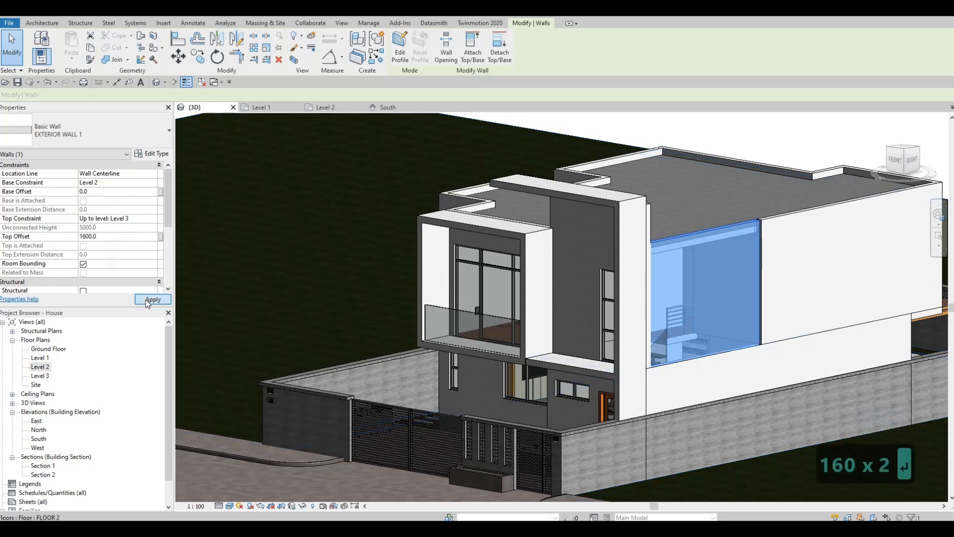
key(Escape)
key(Escape)
key(Escape)
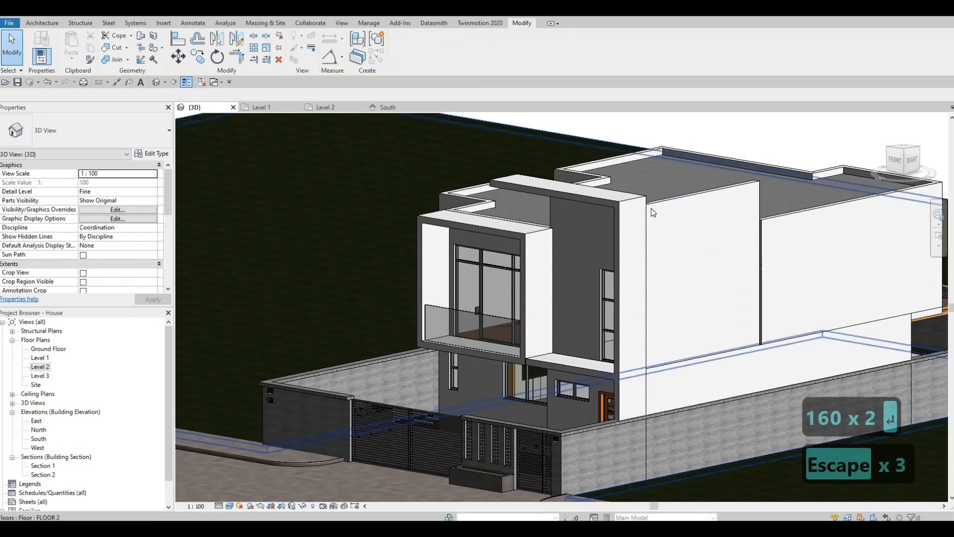
Set the top offset of the new grid 5 side wall to 1800 mm.
shift+middle_drag(639, 208, 670, 185)
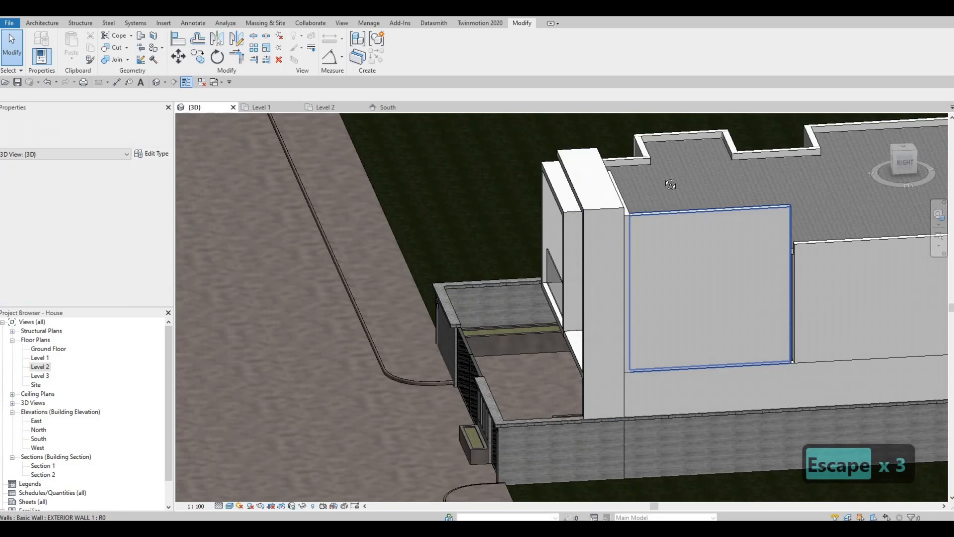
shift+middle_drag(674, 229, 675, 207)
click(675, 209)
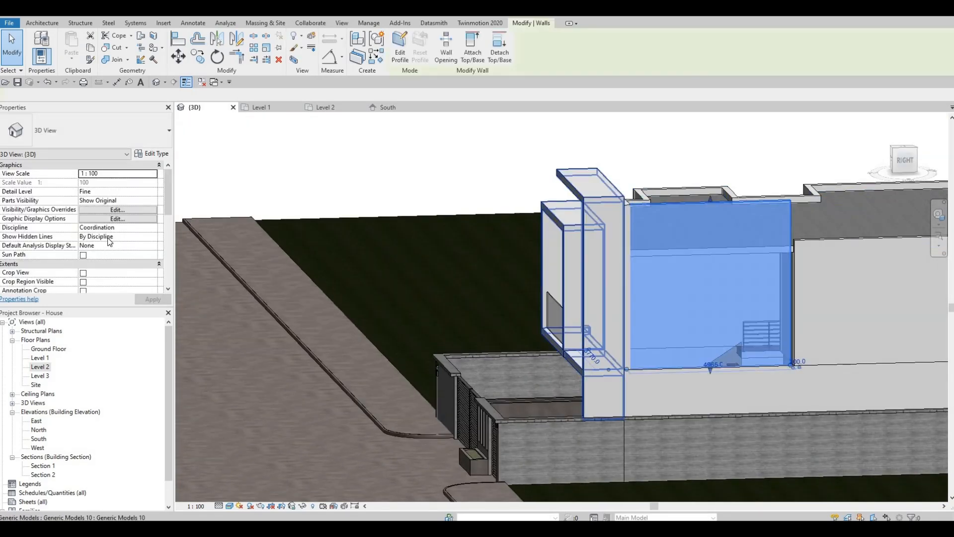
click(108, 236)
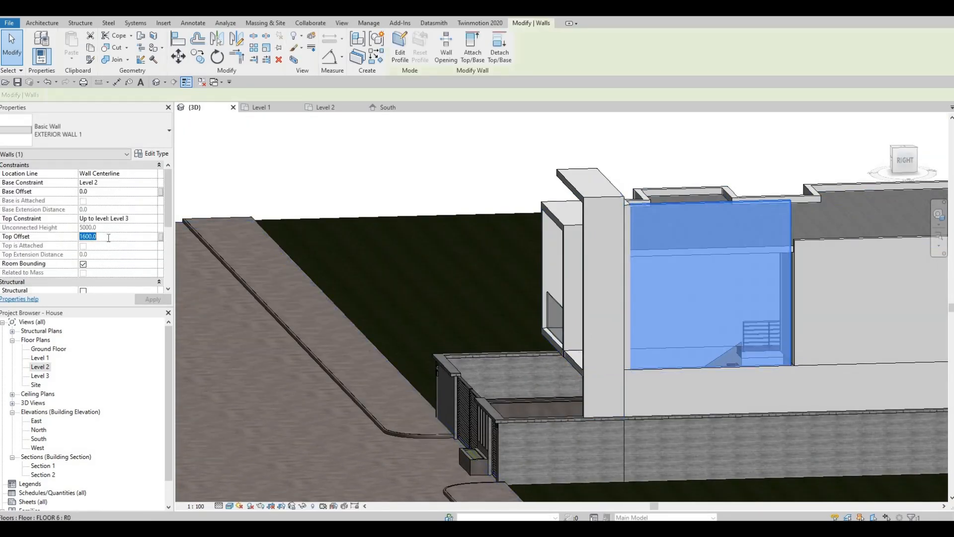
text(1800)
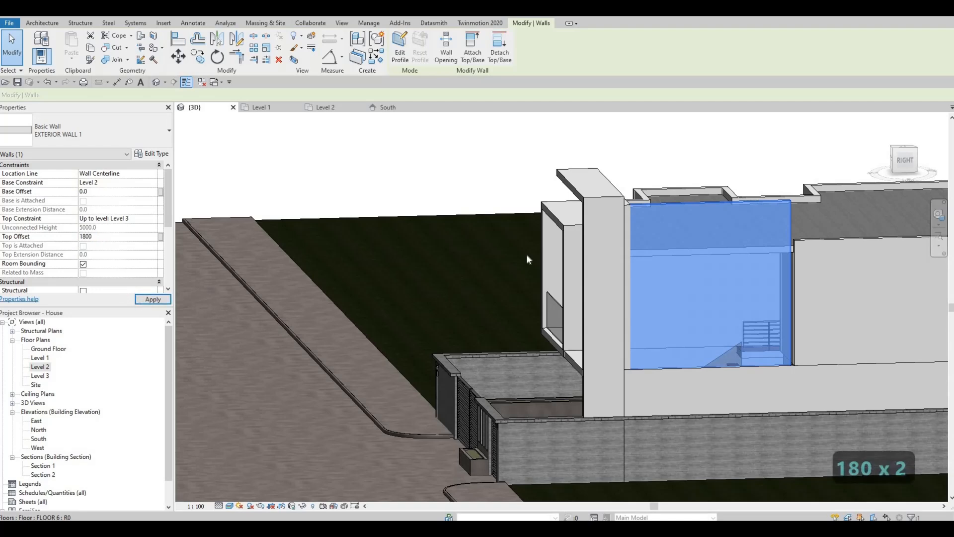
shift+middle_drag(610, 249, 613, 214)
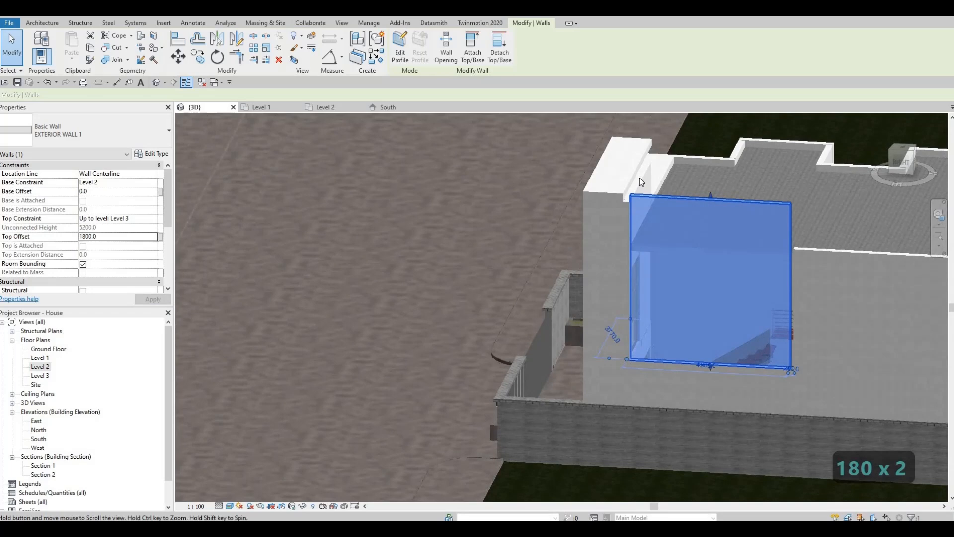
key(Escape)
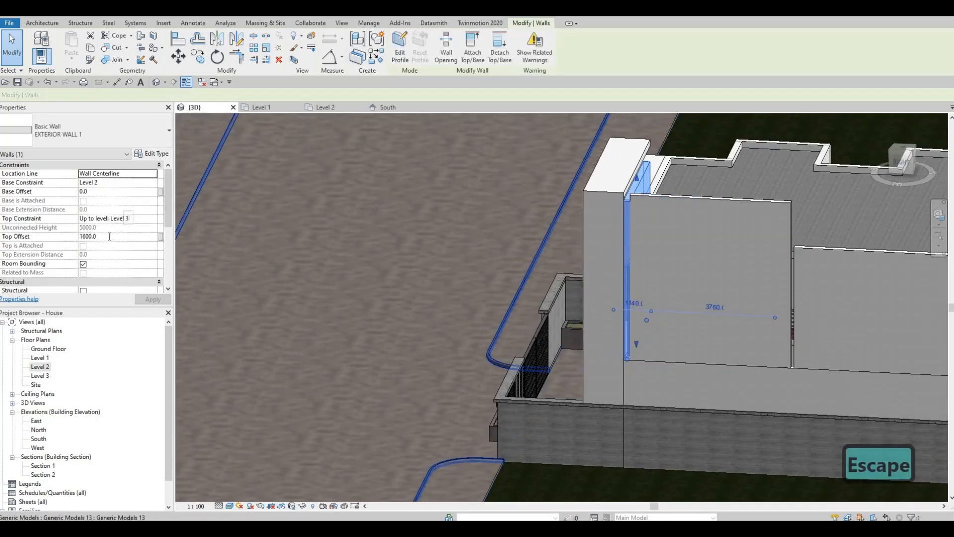
Set the top offset of the front wall behind the raised frame to 1800 mm to match the side wall.
click(110, 236)
text(1800)
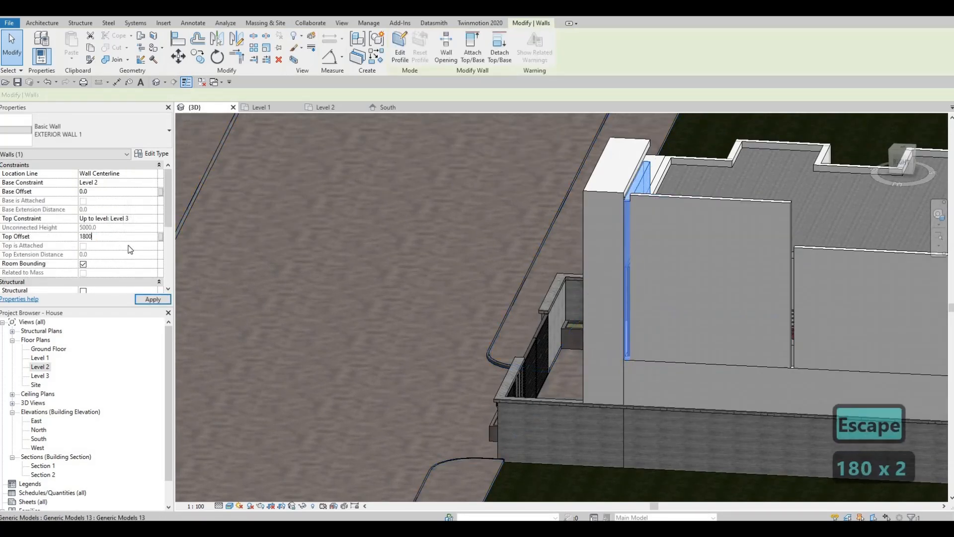
key(Return)
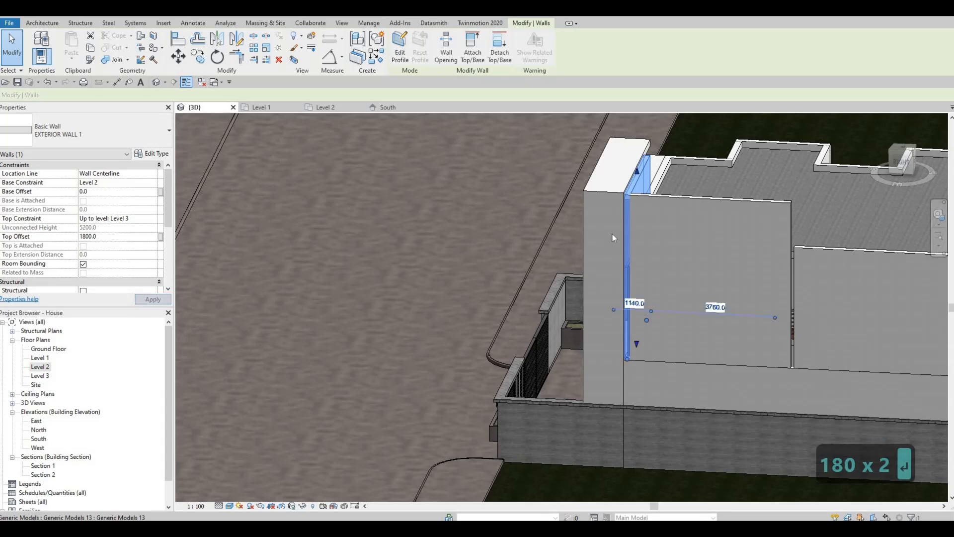
key(Escape)
shift+middle_drag(714, 278, 661, 283)
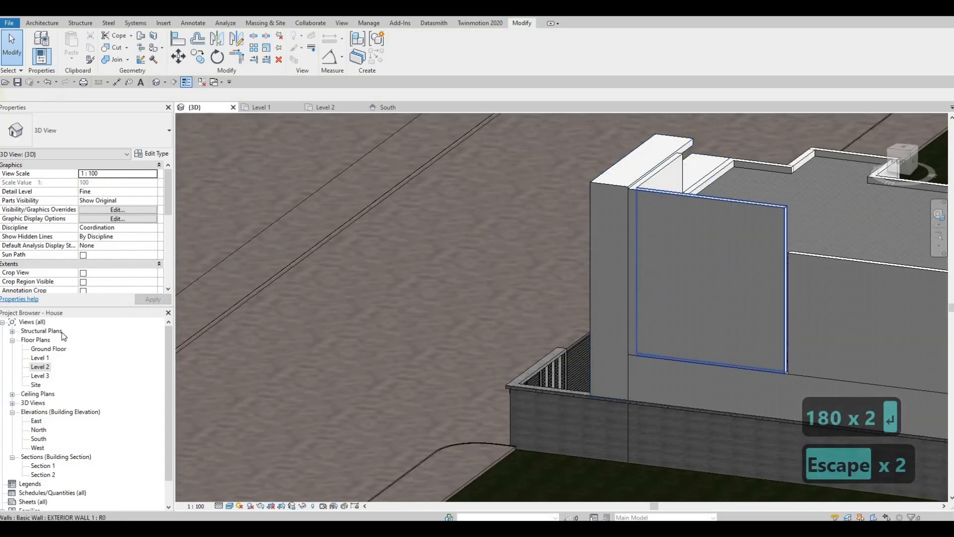
Examine the raised side wall in the Level 2 plan and in 3D, including how it meets the roof and rooms beneath.
double_click(43, 369)
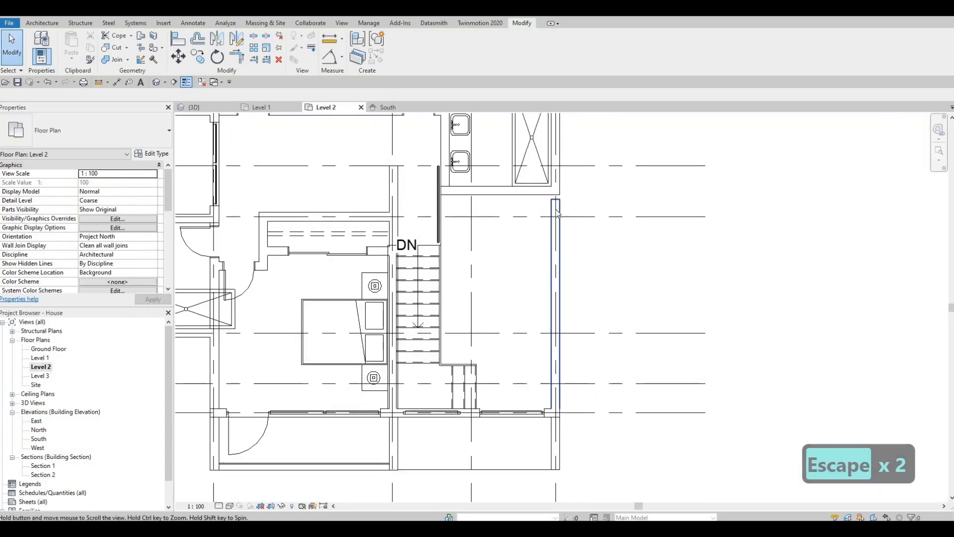
key(Escape)
scroll(557, 213, up, 2)
click(555, 208)
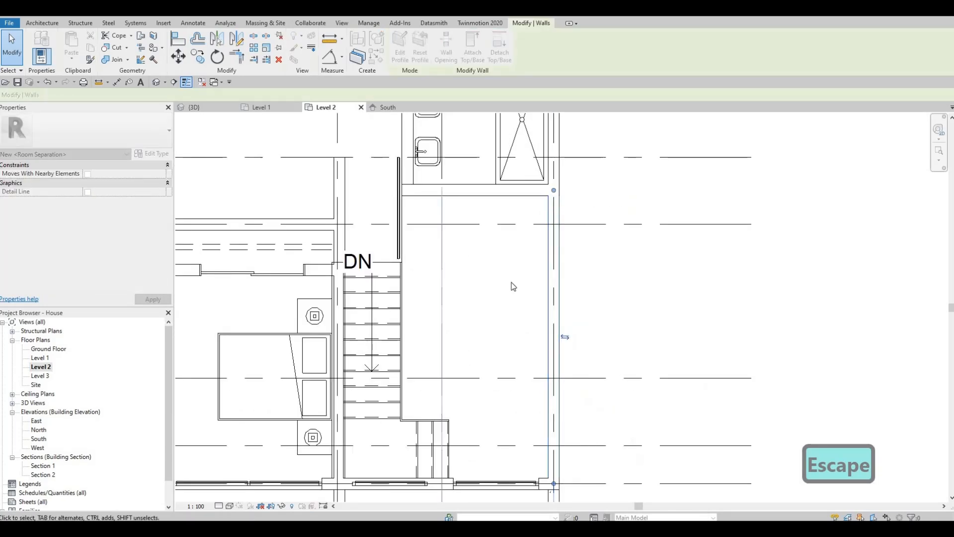
key(Escape)
scroll(508, 234, down, 3)
click(195, 107)
shift+middle_drag(564, 237, 716, 234)
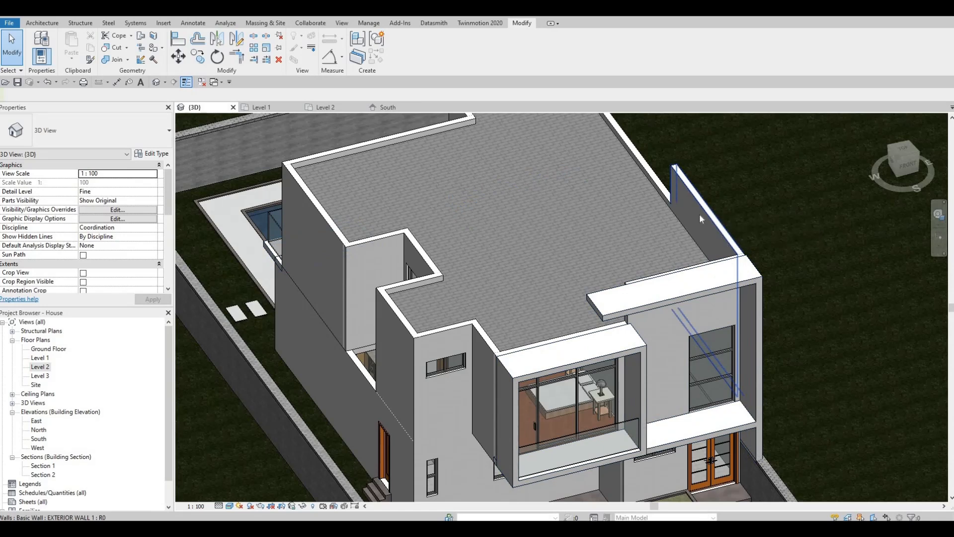
click(662, 222)
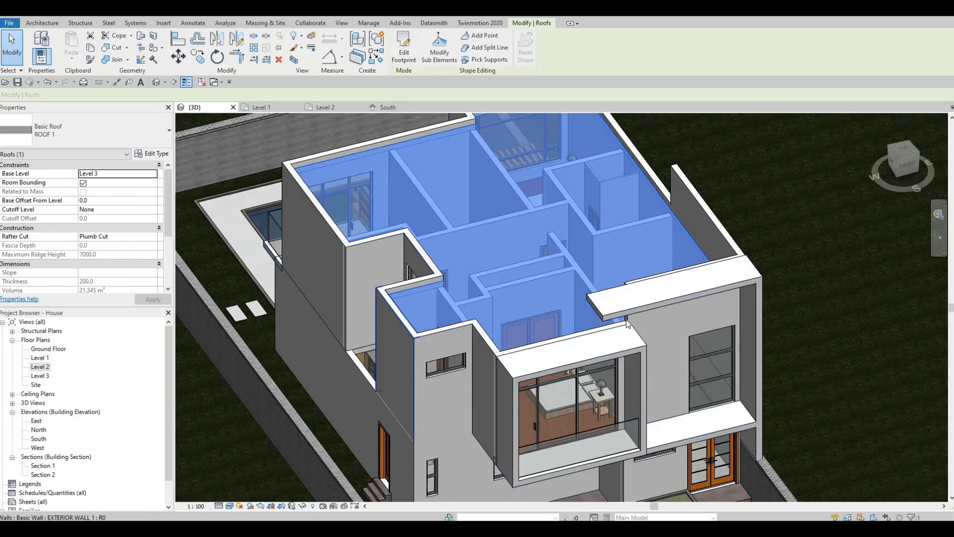
shift+middle_drag(585, 379, 518, 487)
shift+middle_drag(517, 475, 521, 465)
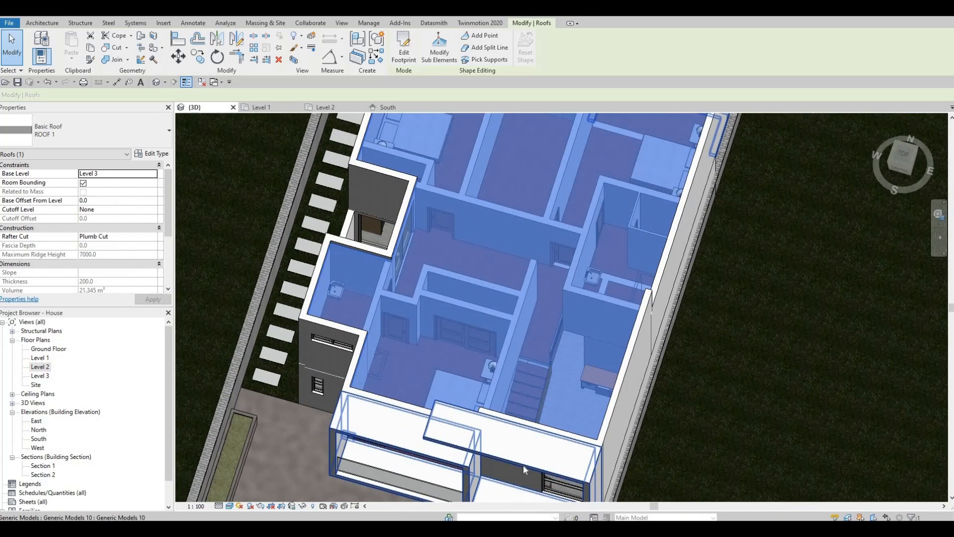
Set the top offset of the interior wall along the south side of the Level 2 bathroom to 1800 mm and check it in 3D.
double_click(41, 368)
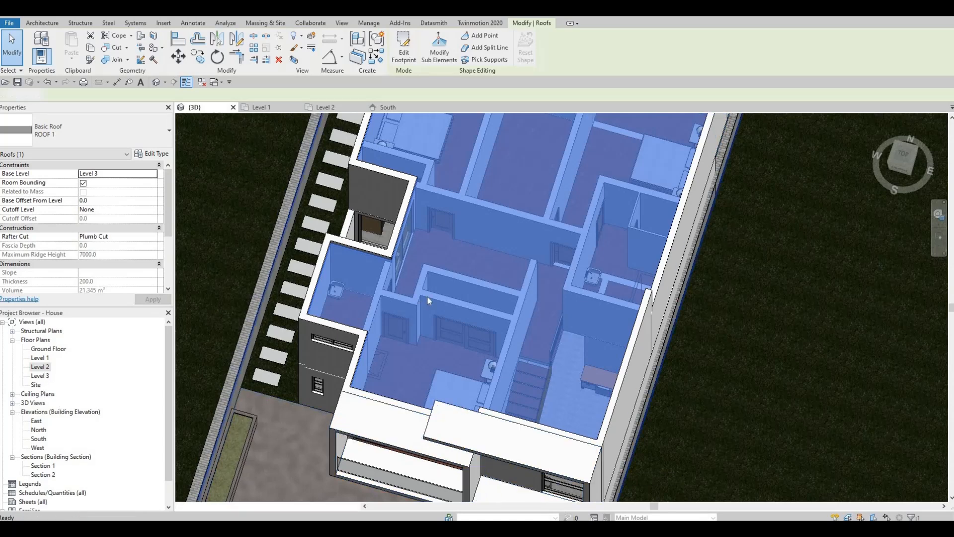
scroll(444, 238, up, 1)
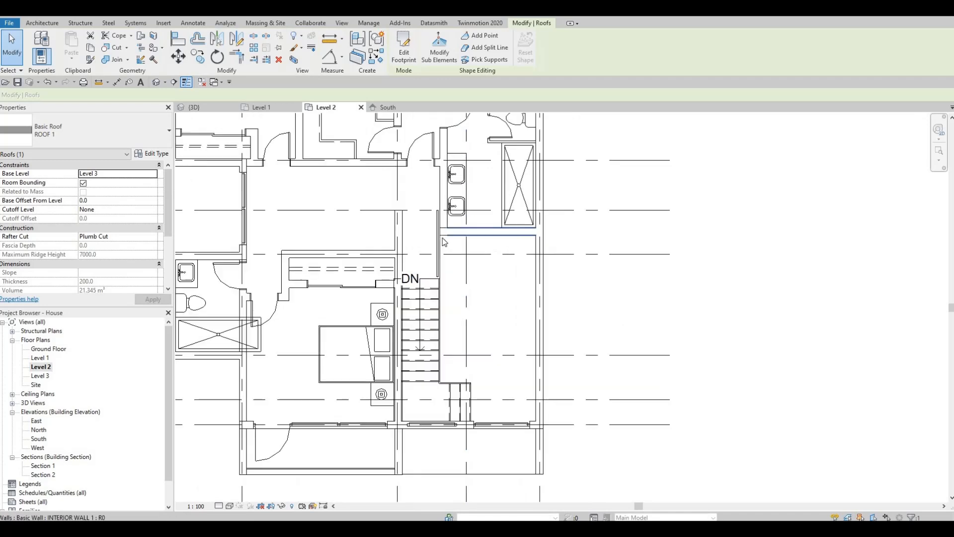
click(486, 242)
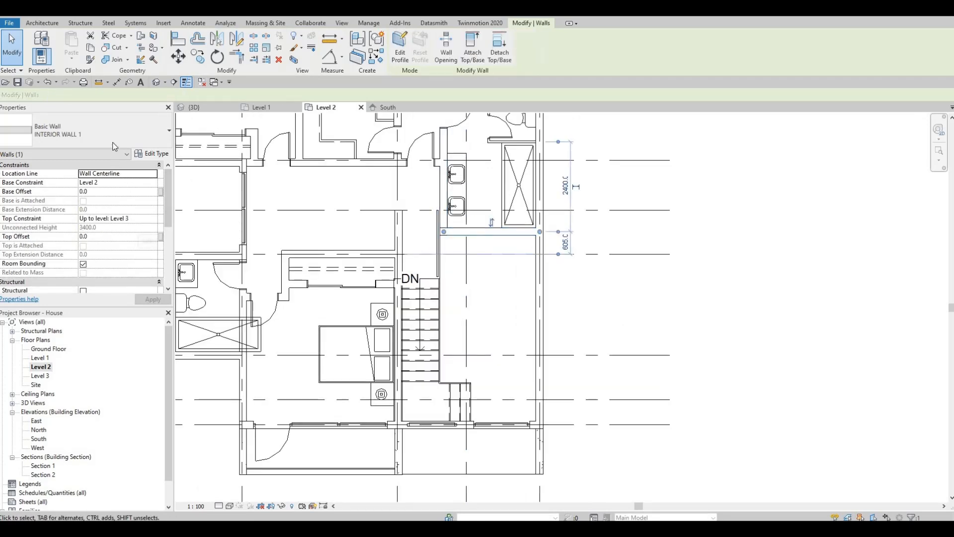
click(105, 235)
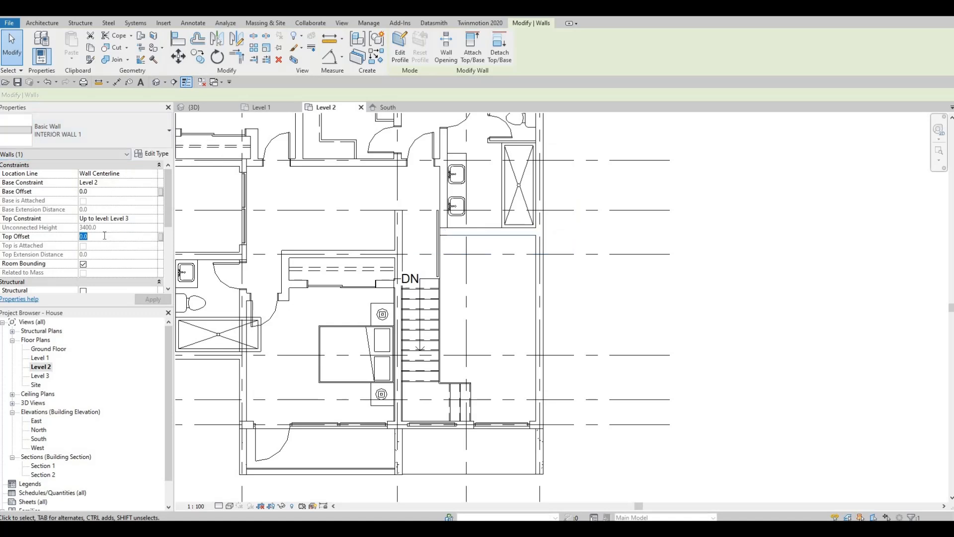
text(1800)
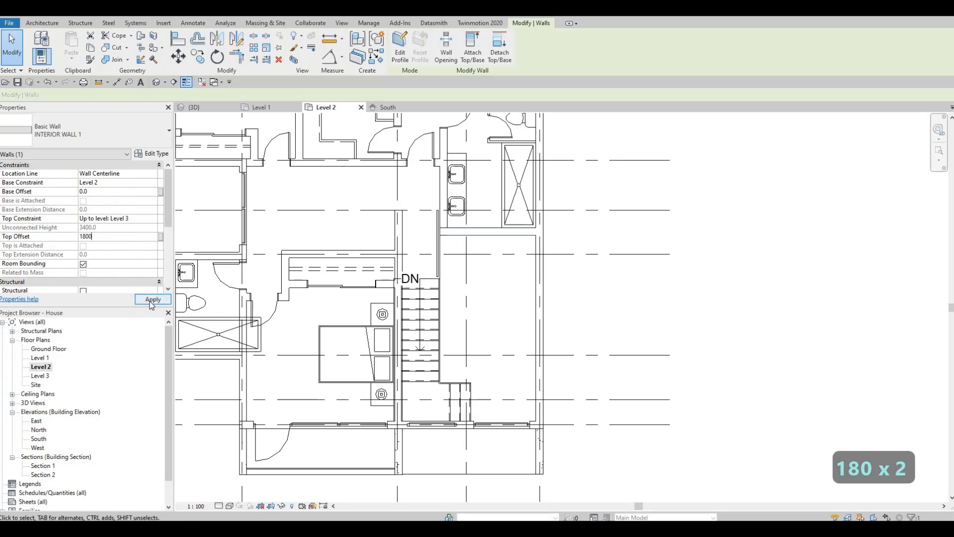
click(150, 300)
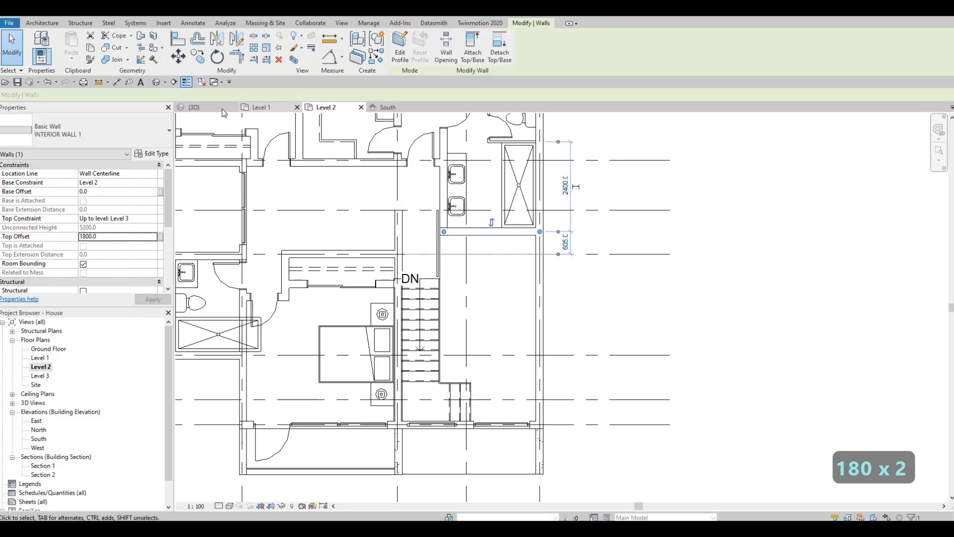
key(ctrl+Tab)
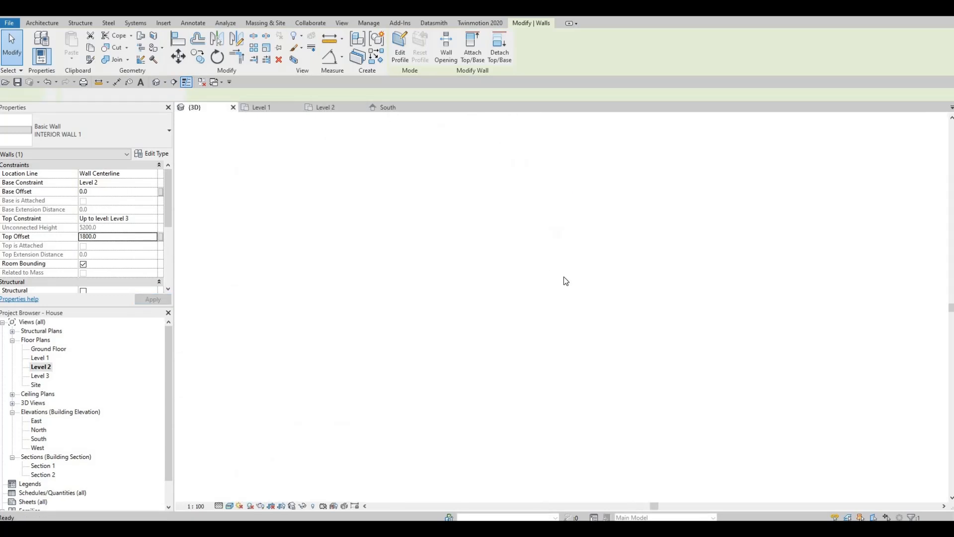
shift+middle_drag(619, 280, 596, 303)
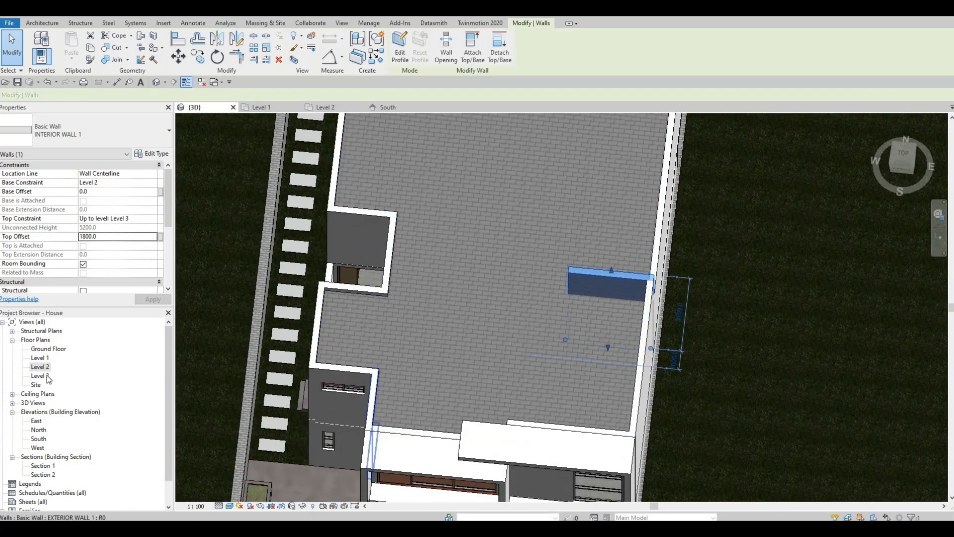
Try to split the interior wall beside the stair near its north end in the Level 2 plan.
key(ctrl+Tab)
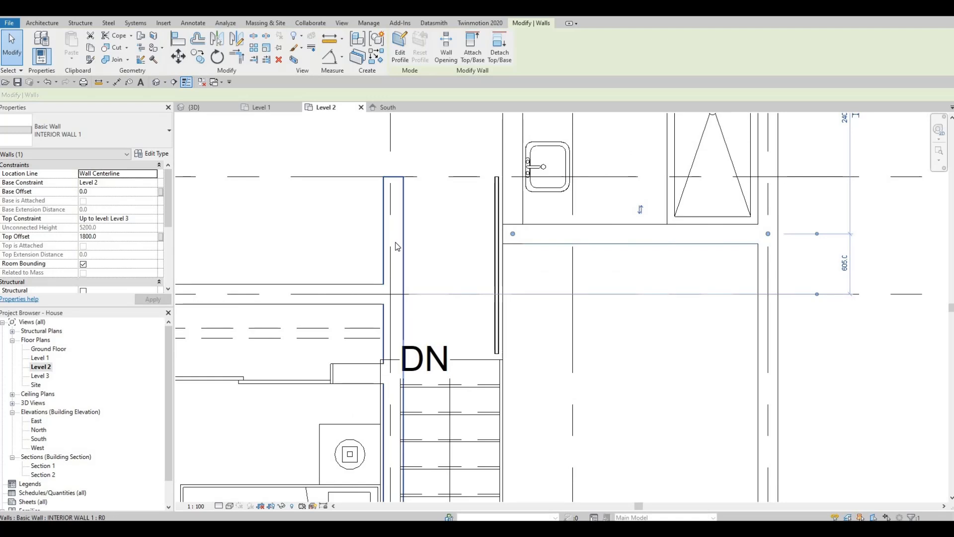
click(376, 191)
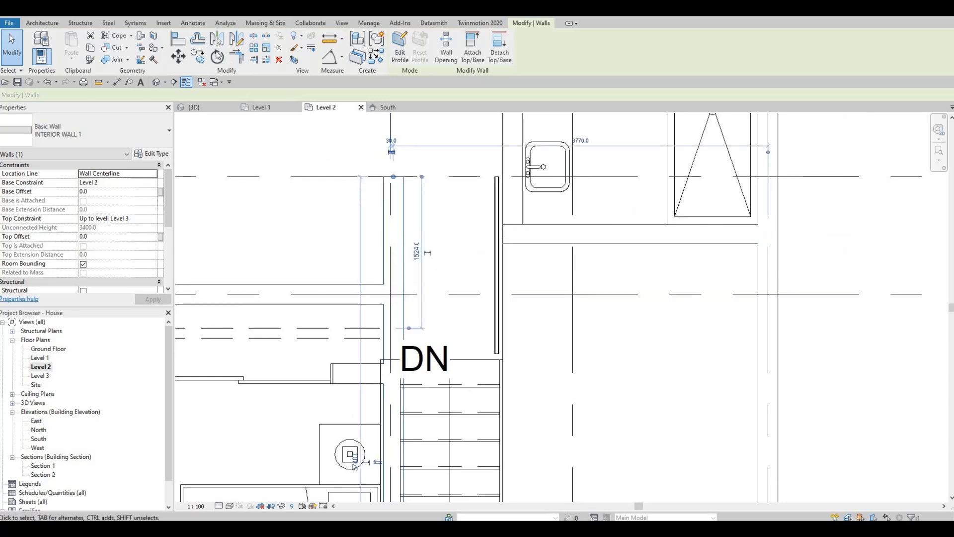
click(237, 54)
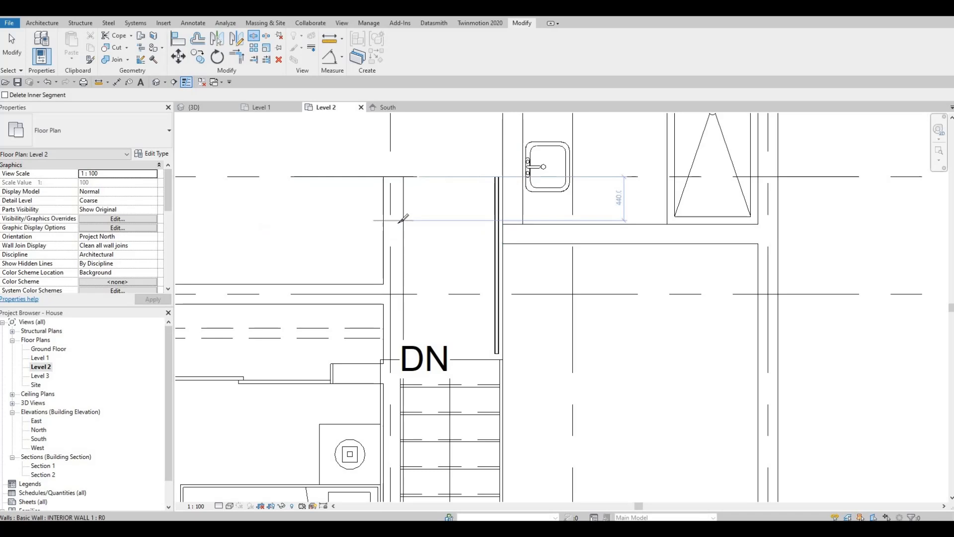
click(393, 223)
key(Escape)
key(Escape)
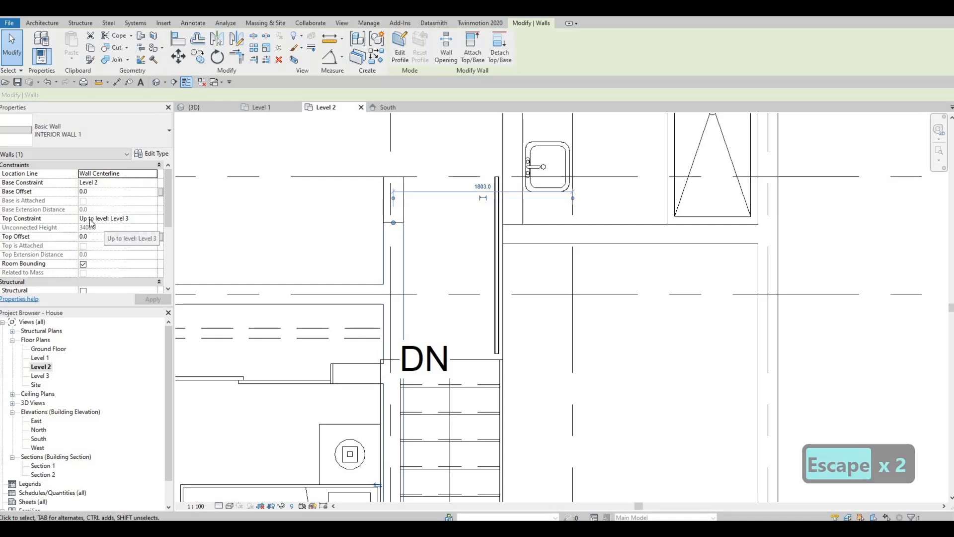
middle_drag(433, 225, 434, 225)
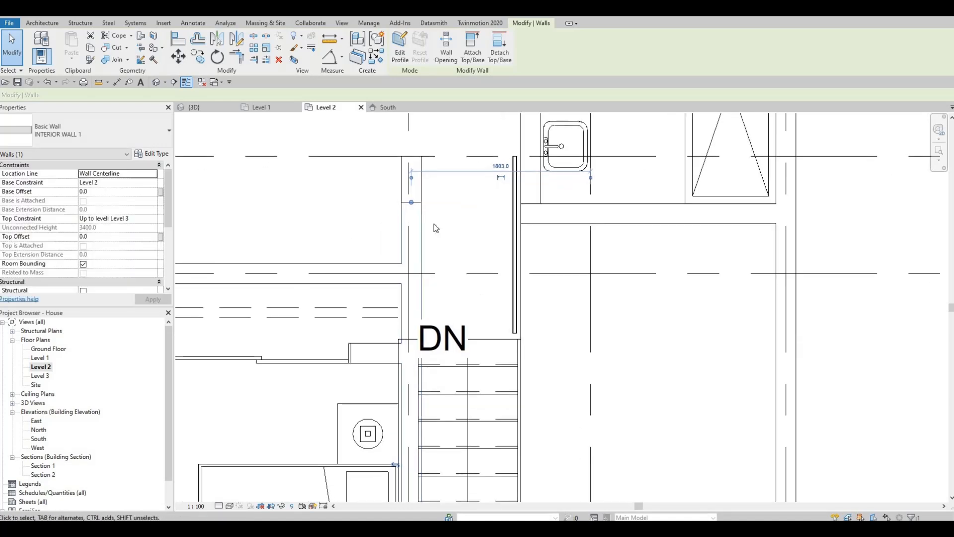
key(ctrl+z)
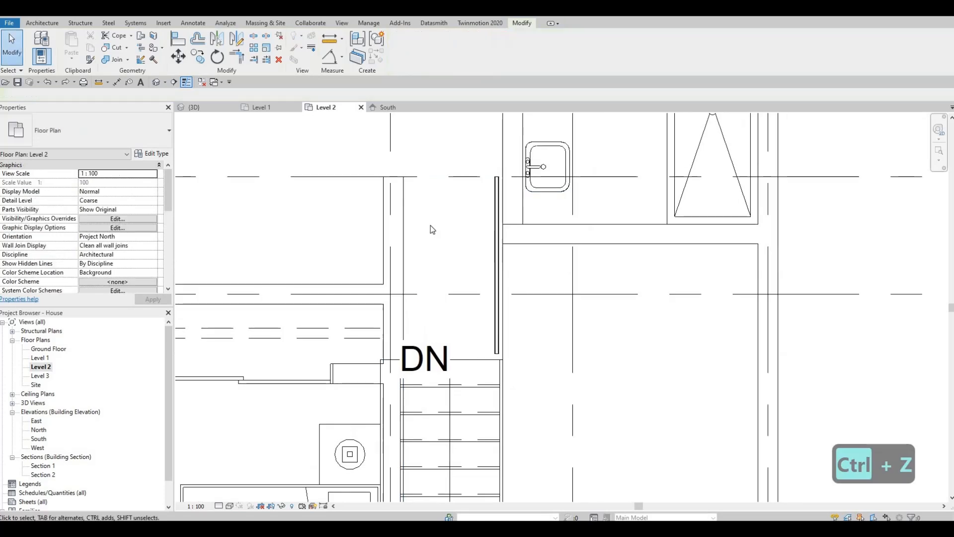
Undo the top offset change on the interior wall south of the Level 2 bathroom.
click(553, 236)
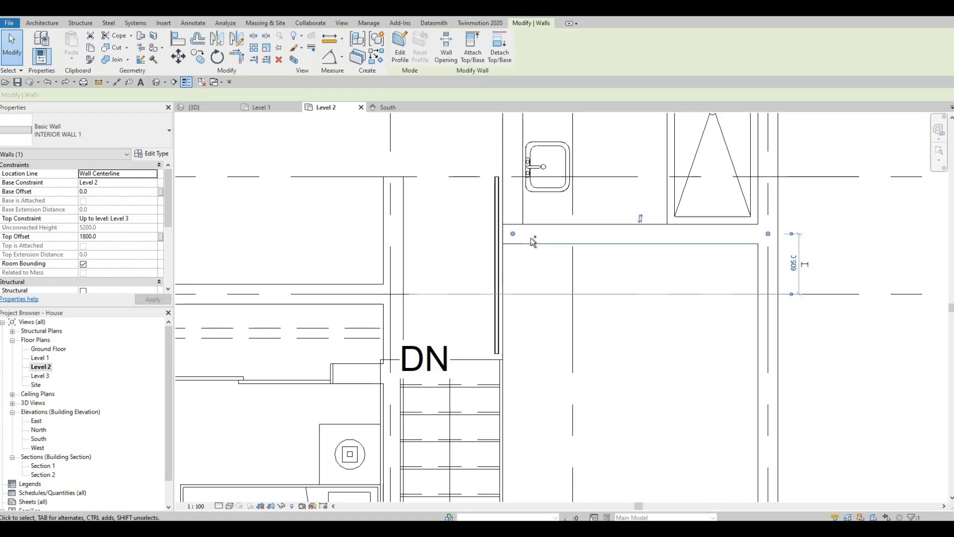
key(ctrl+z)
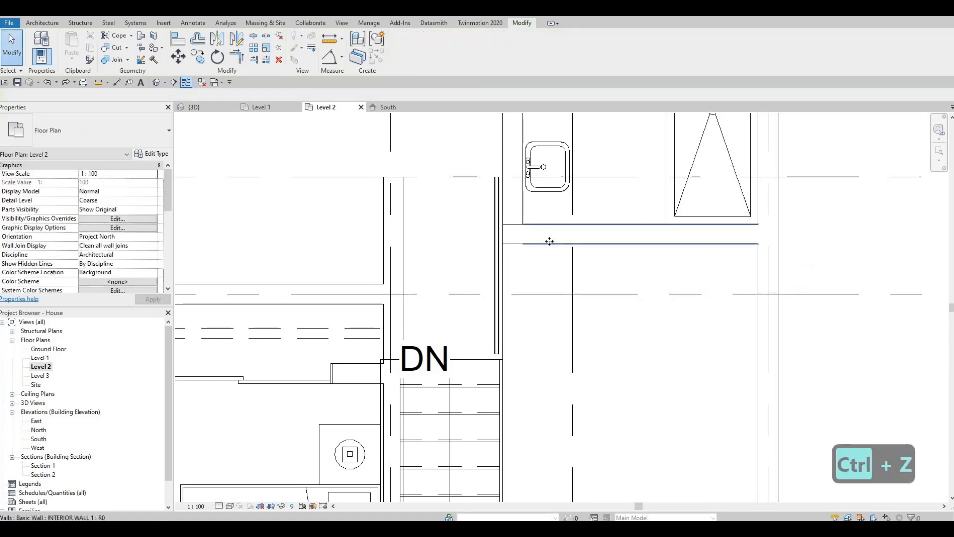
click(549, 242)
key(ctrl+z)
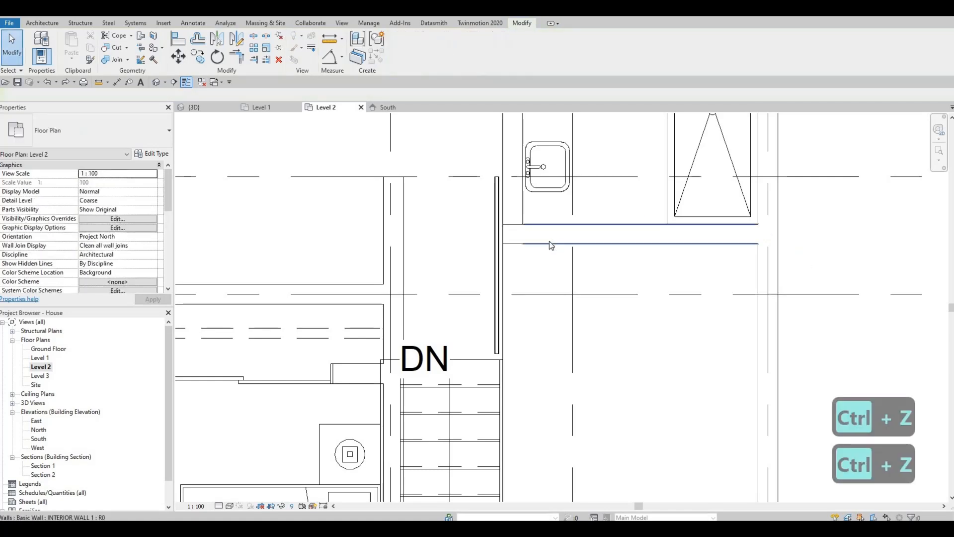
key(Escape)
key(Escape)
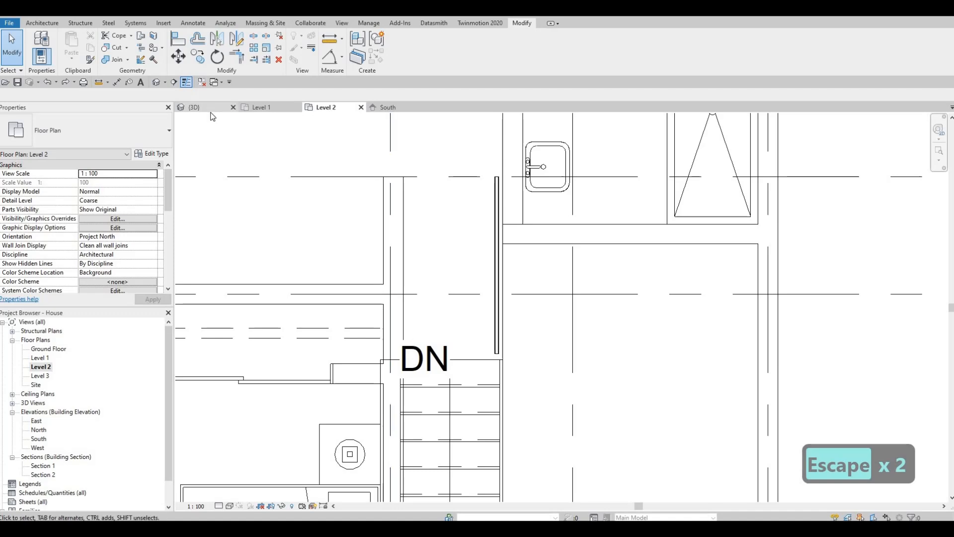
In the Level 3 plan, draw an EXTERIOR WALL 1 wall about 3200 mm long running west from the north end of the raised side wall.
double_click(41, 376)
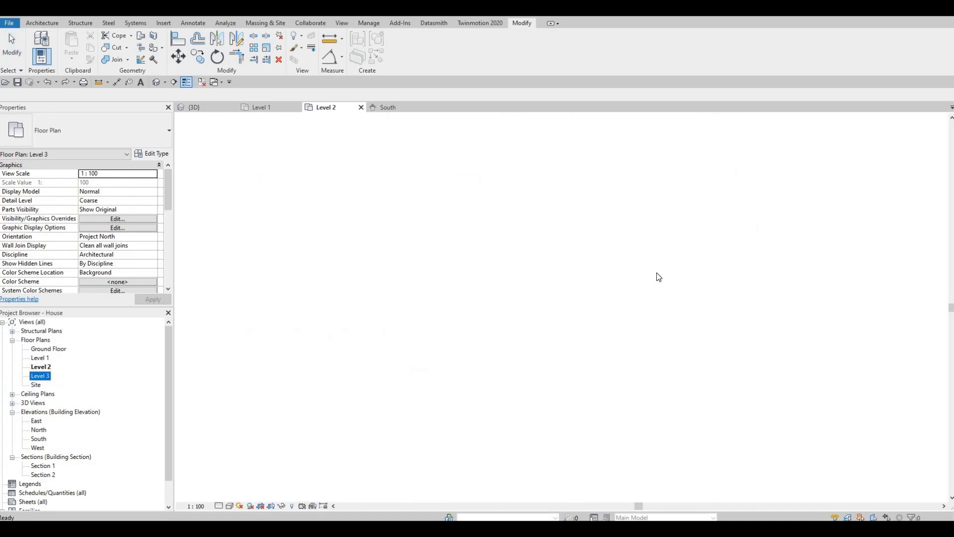
scroll(646, 211, down, 3)
key(Escape)
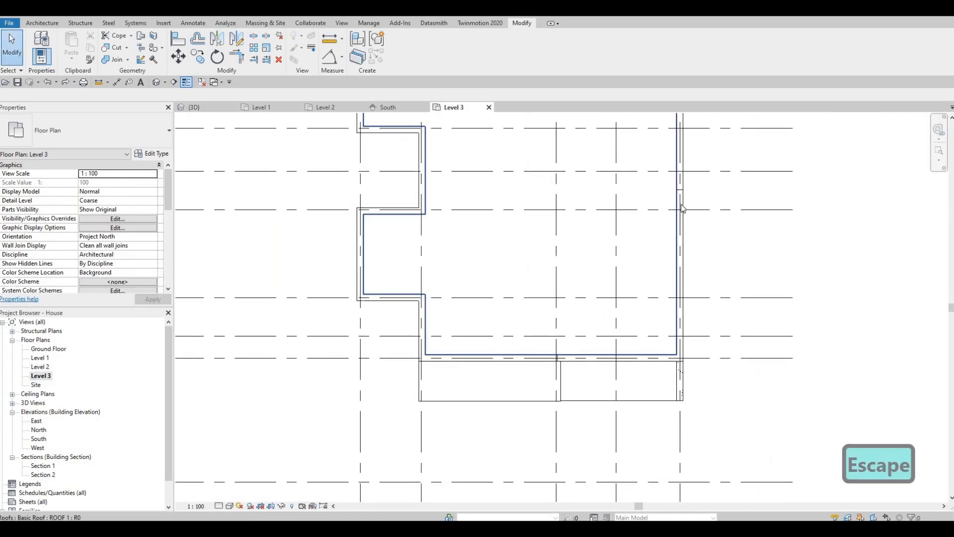
click(681, 208)
key(c)
key(s)
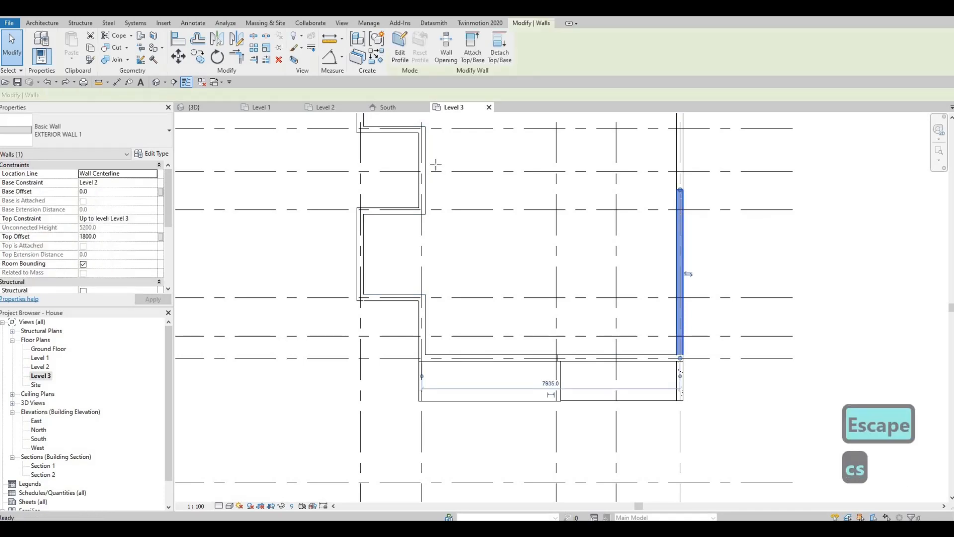
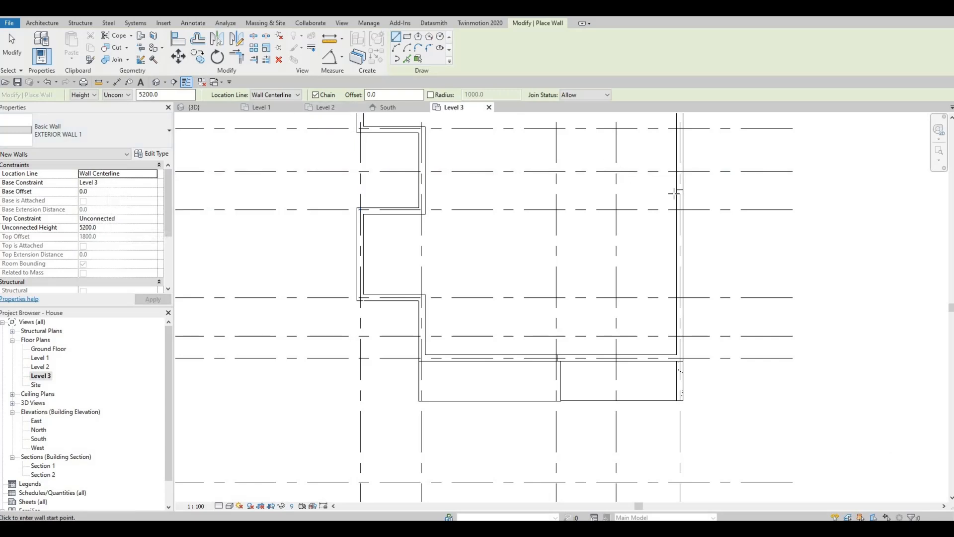
click(587, 193)
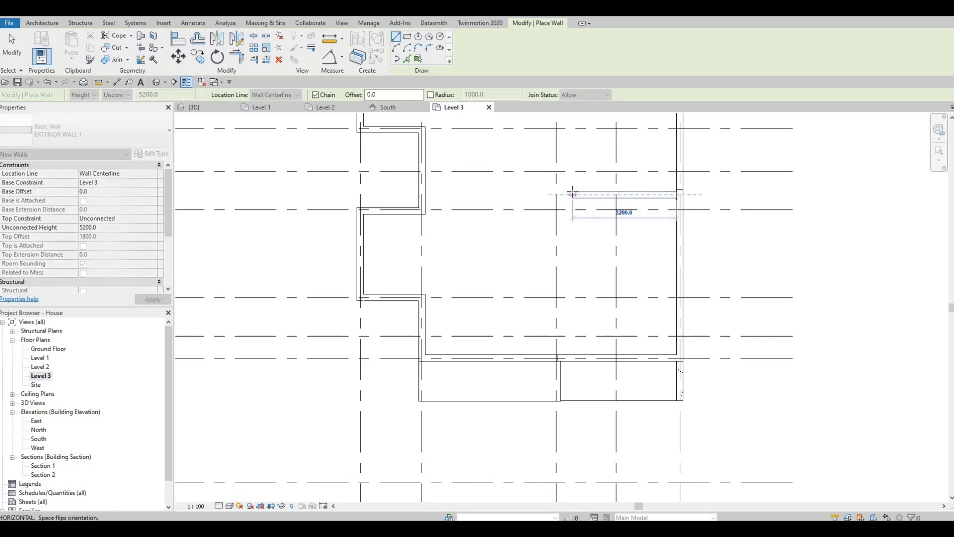
click(571, 196)
key(Escape)
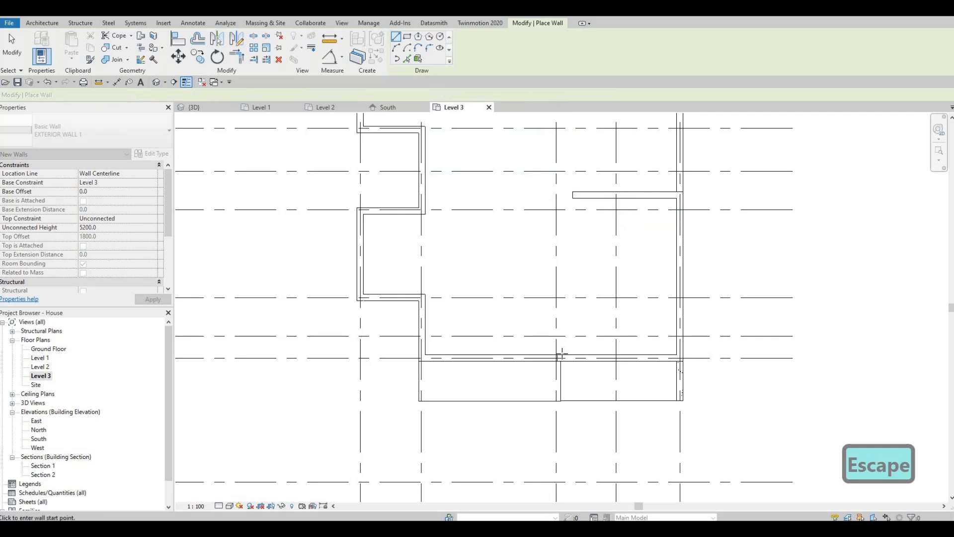
Draw a second EXTERIOR WALL 1 wall about 4500 mm long, running north from just inside the front wall near the middle grid line.
click(558, 356)
key(Escape)
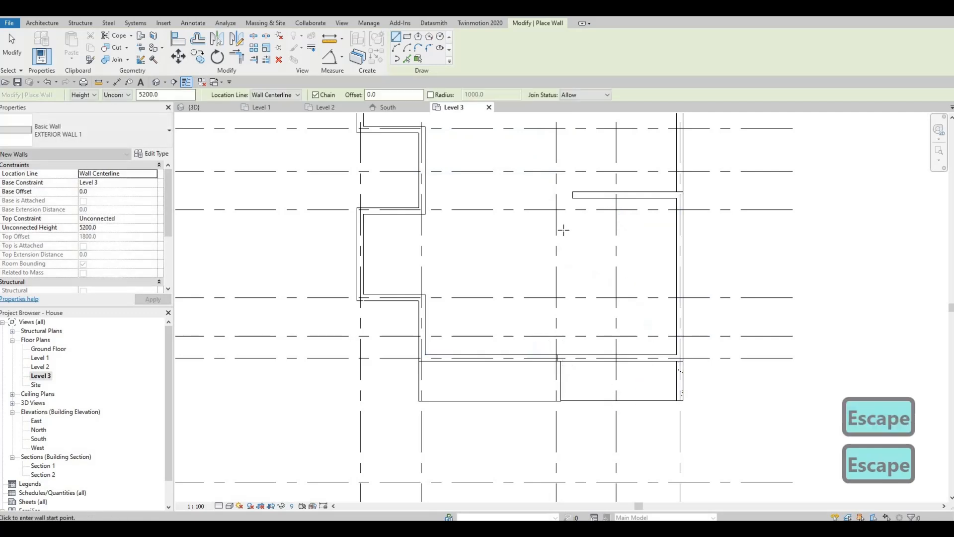
click(562, 347)
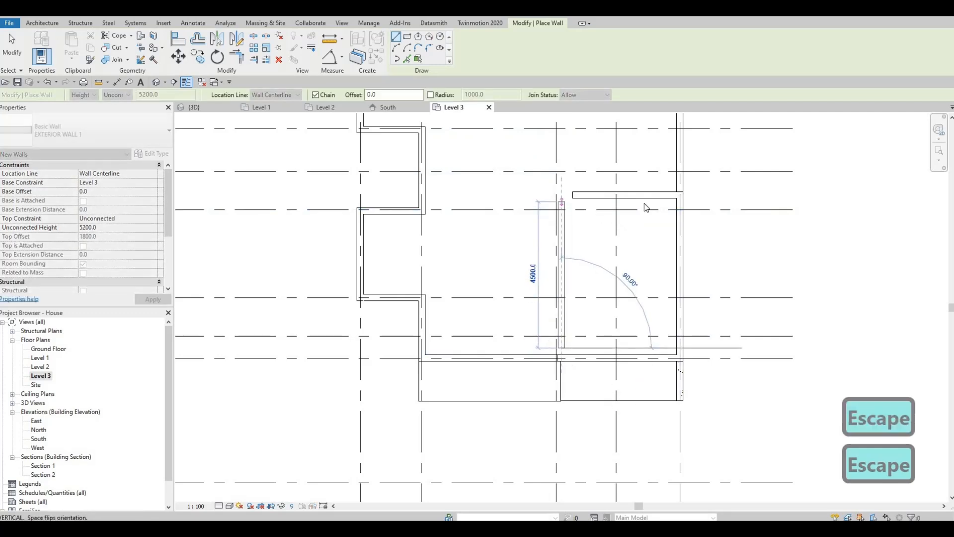
key(Escape)
key(Escape)
Pull the east end of the new horizontal wall back from the side wall to about 3000 mm length and inspect both walls in 3D.
scroll(673, 194, up, 1)
click(677, 196)
drag(688, 195, 675, 200)
key(Escape)
key(Escape)
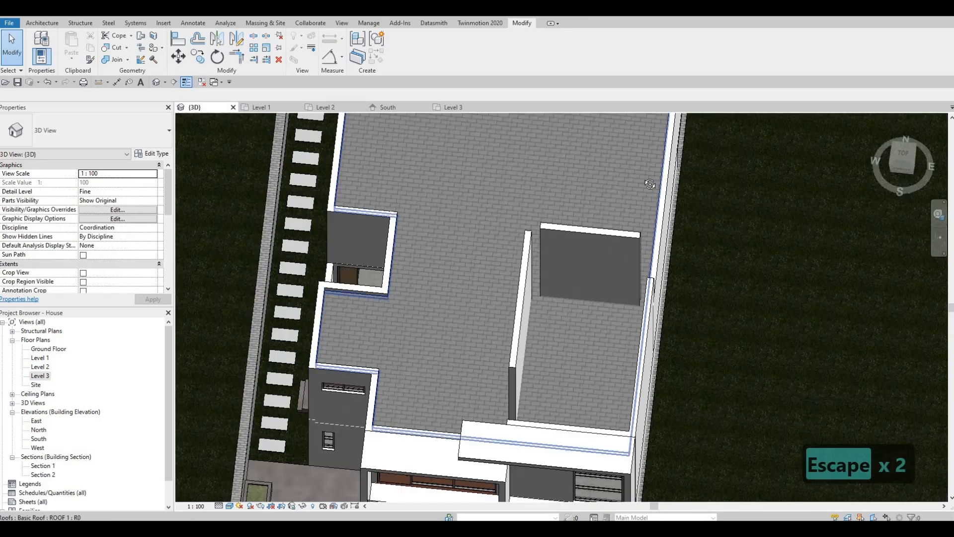
shift+middle_drag(629, 208, 696, 192)
click(598, 255)
shift+middle_drag(555, 117, 221, 372)
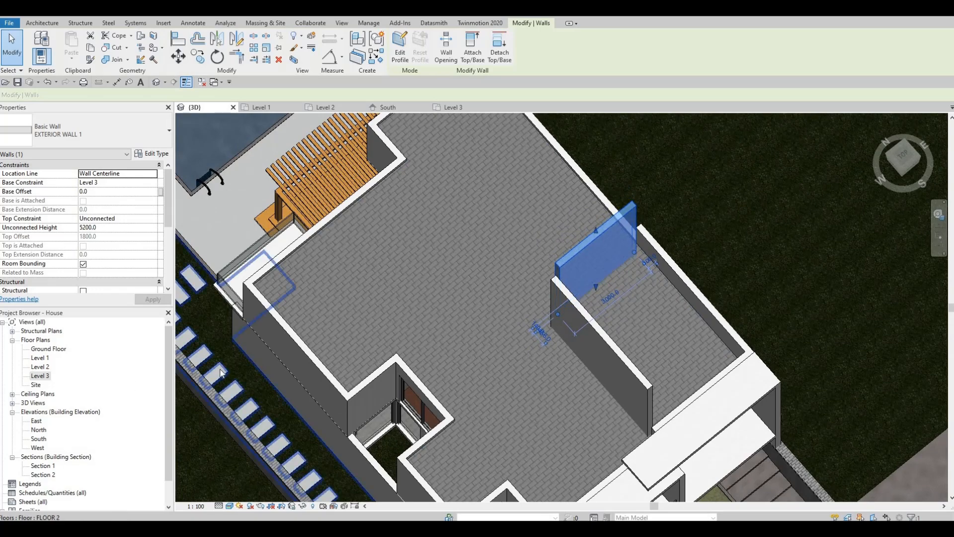
Align the north face of the new horizontal wall with the north end of the raised side wall in the Level 3 plan.
double_click(41, 376)
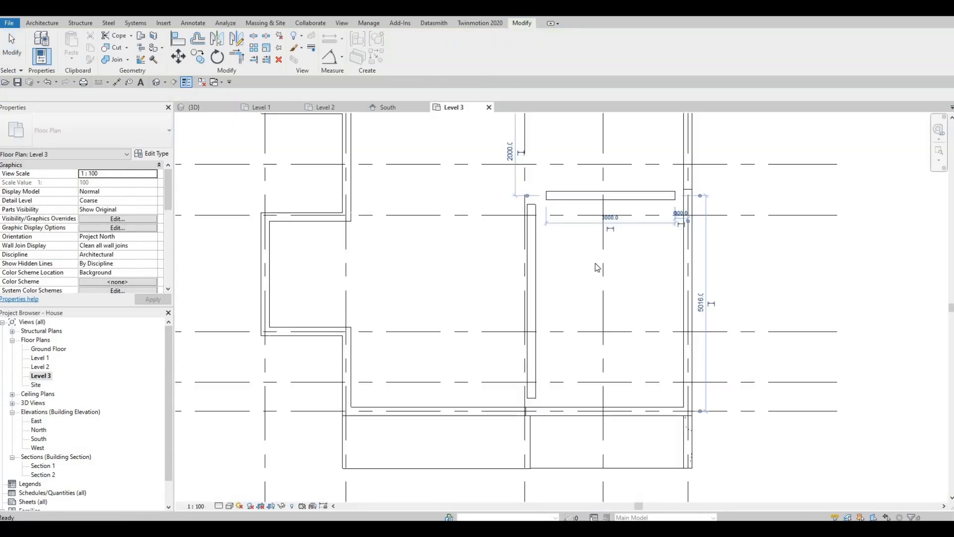
key(Escape)
key(Escape)
key(a)
key(l)
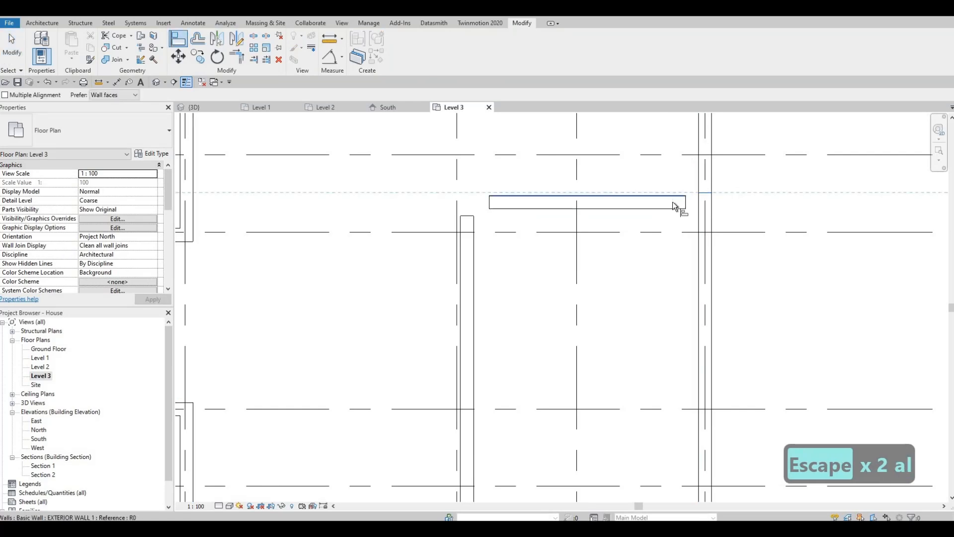
key(Escape)
key(Escape)
Try to extend the east end of the horizontal wall to the centerline of the side wall.
click(684, 201)
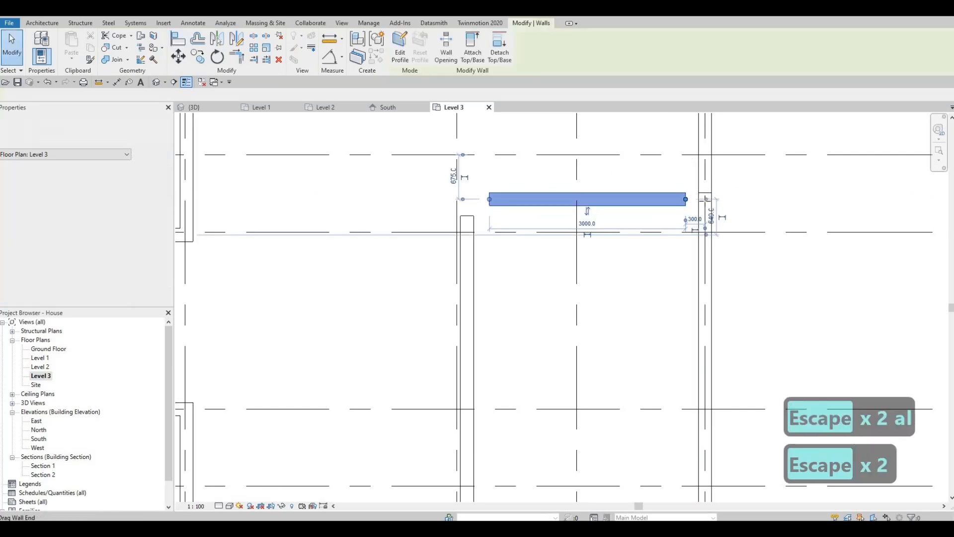
drag(686, 199, 705, 200)
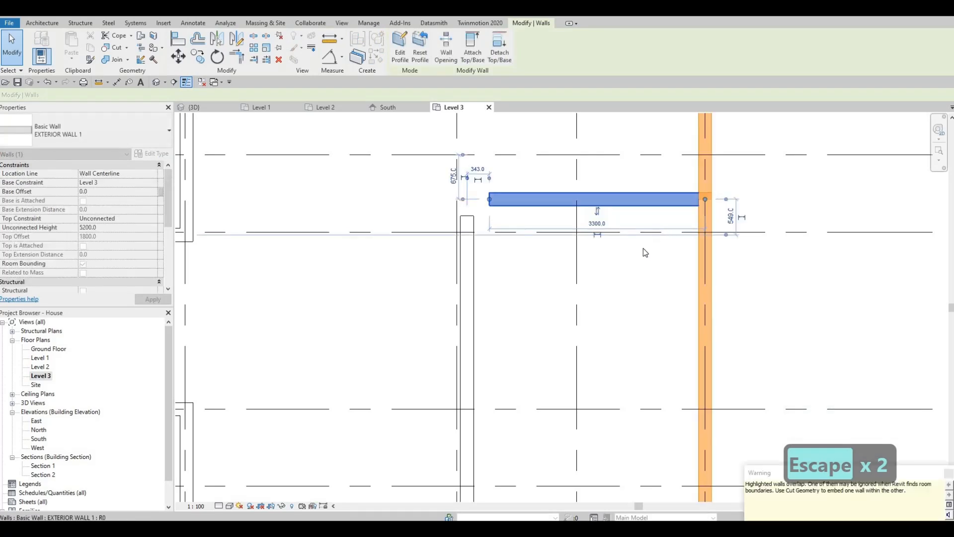
key(Escape)
middle_drag(583, 269, 593, 212)
scroll(589, 203, down, 1)
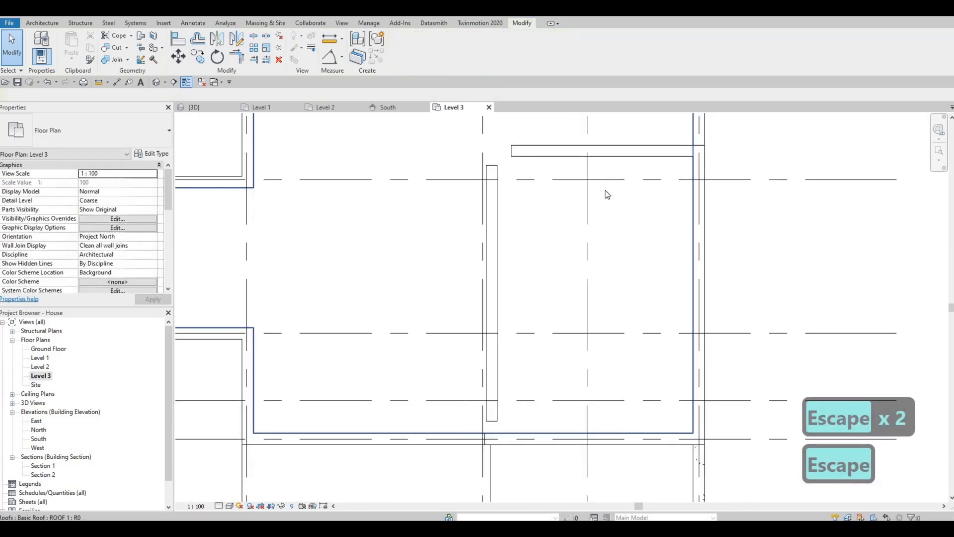
key(ctrl+z)
Align the west face of the new vertical wall with the wall joint in the front wall.
middle_drag(509, 367, 533, 273)
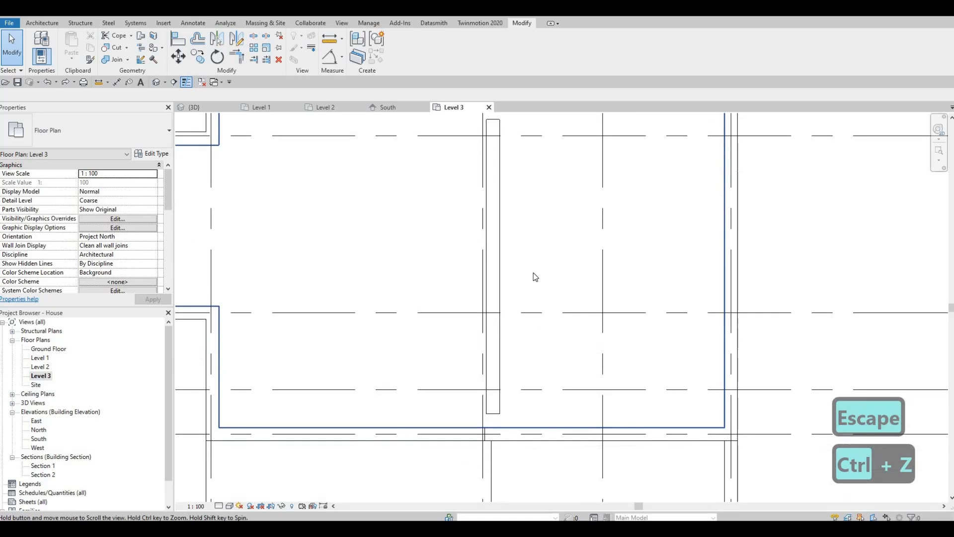
key(Escape)
key(a)
key(l)
scroll(485, 398, up, 2)
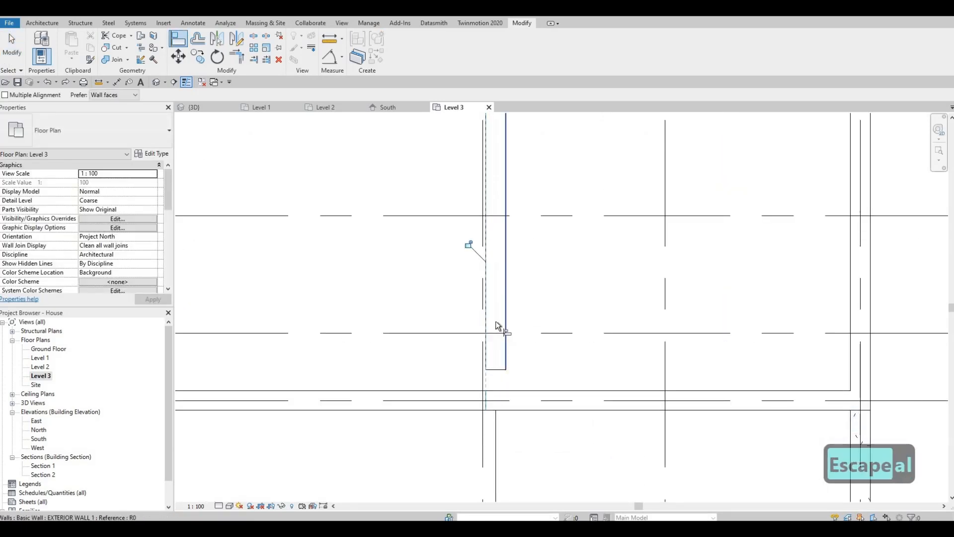
Lower the new horizontal Level 3 wall in the 3D view and set its unconnected height to 1800 mm.
key(Escape)
scroll(347, 228, down, 3)
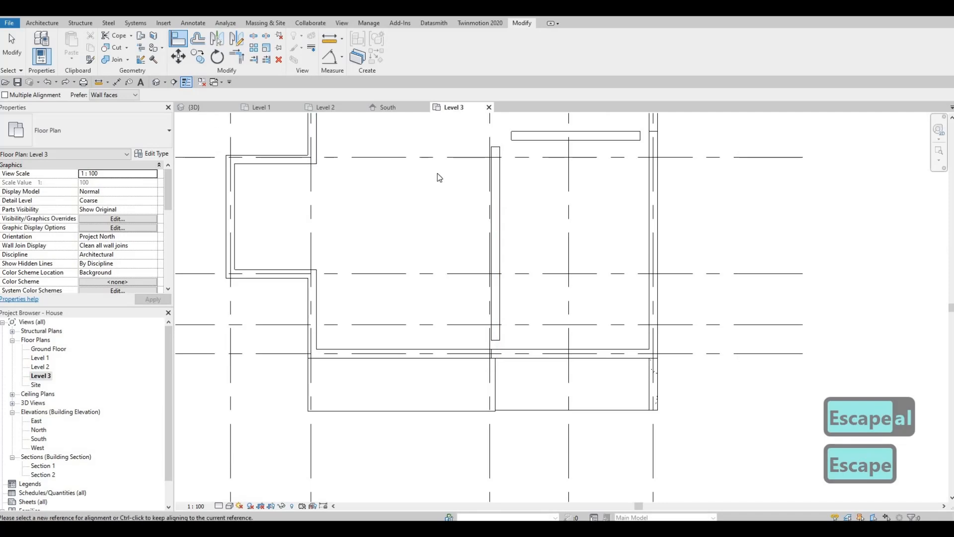
click(195, 107)
shift+middle_drag(505, 162, 608, 197)
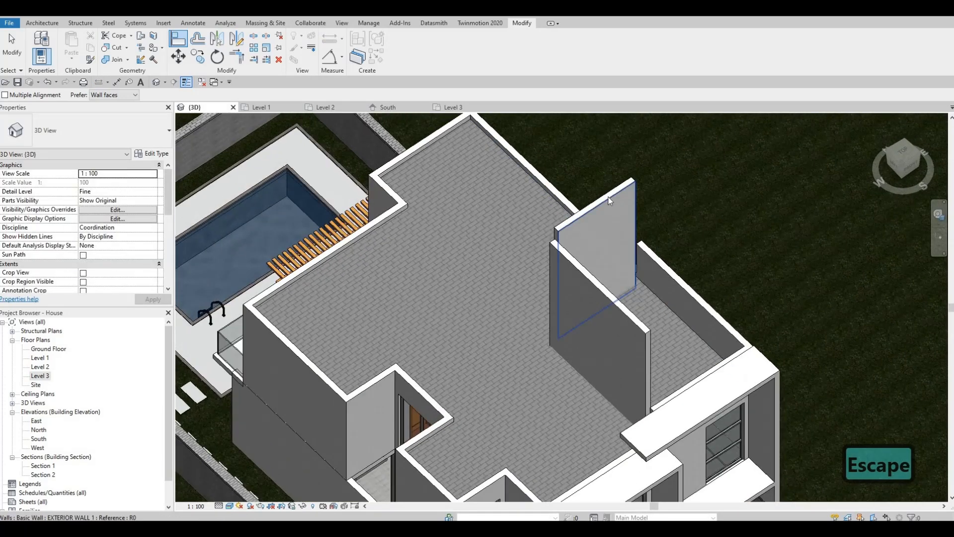
key(Escape)
click(609, 197)
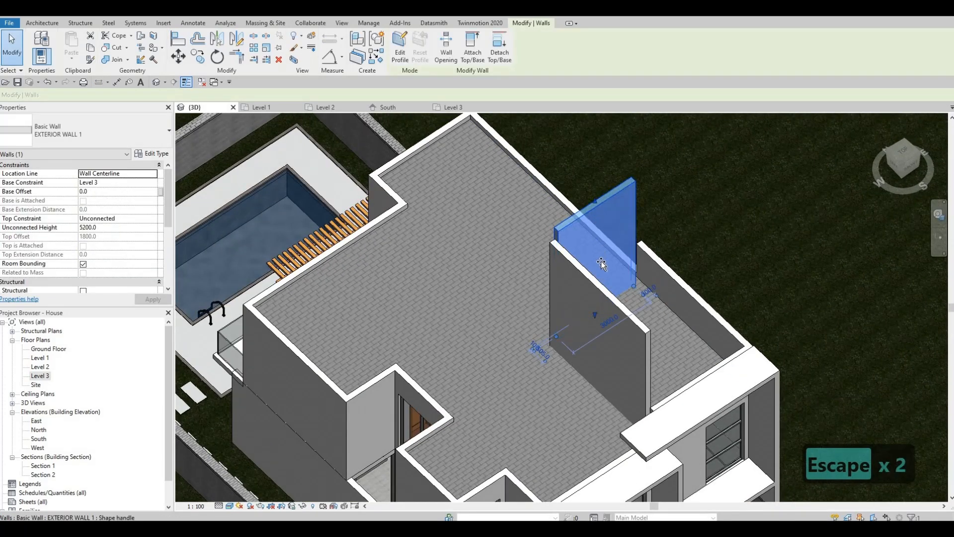
drag(602, 264, 602, 265)
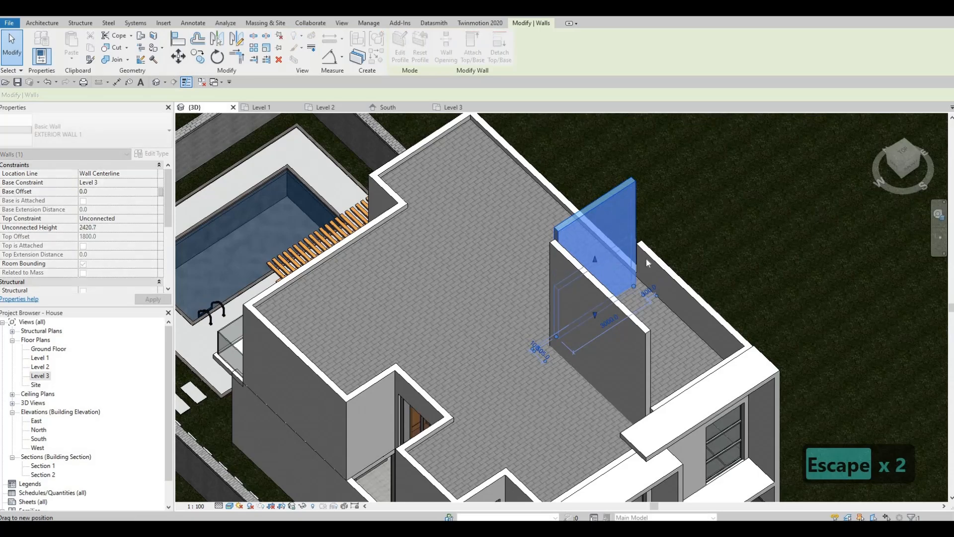
shift+middle_drag(681, 318, 589, 256)
drag(588, 257, 589, 262)
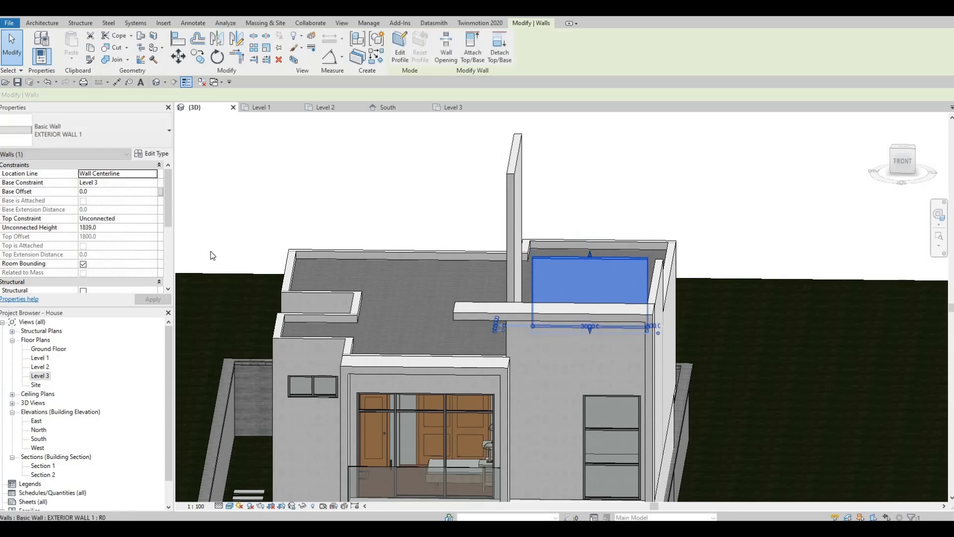
click(114, 231)
text(1800)
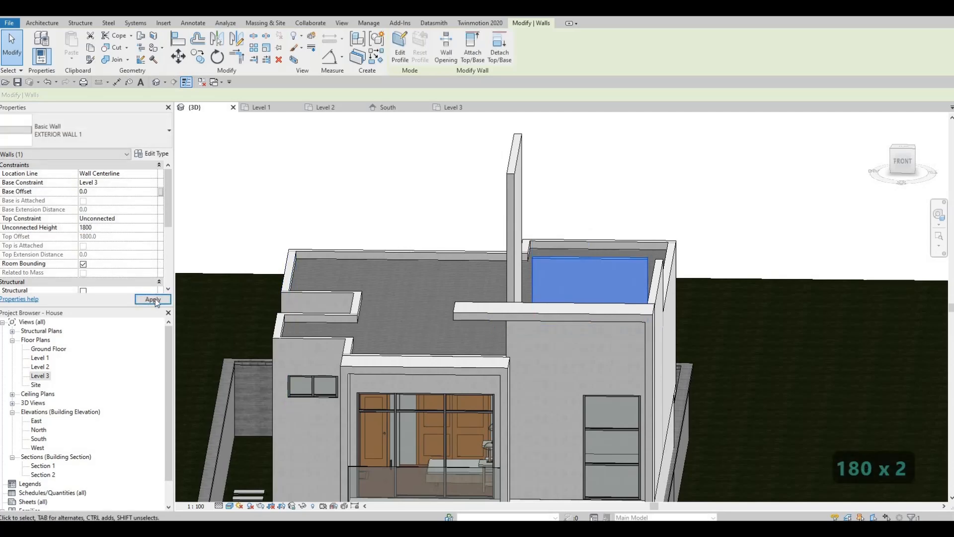
key(Escape)
Set the unconnected height of the new vertical Level 3 wall to 1800 mm.
click(508, 208)
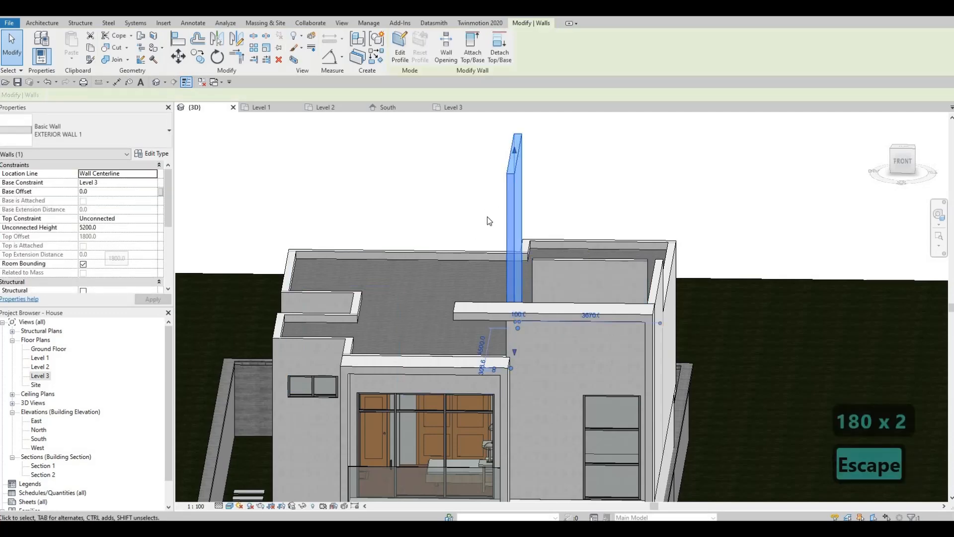
key(Escape)
key(Escape)
click(517, 190)
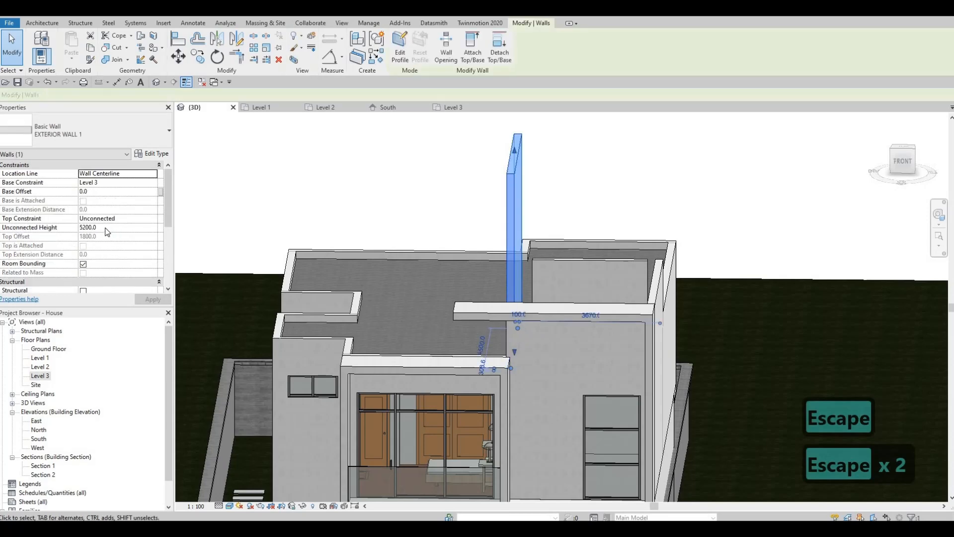
click(106, 227)
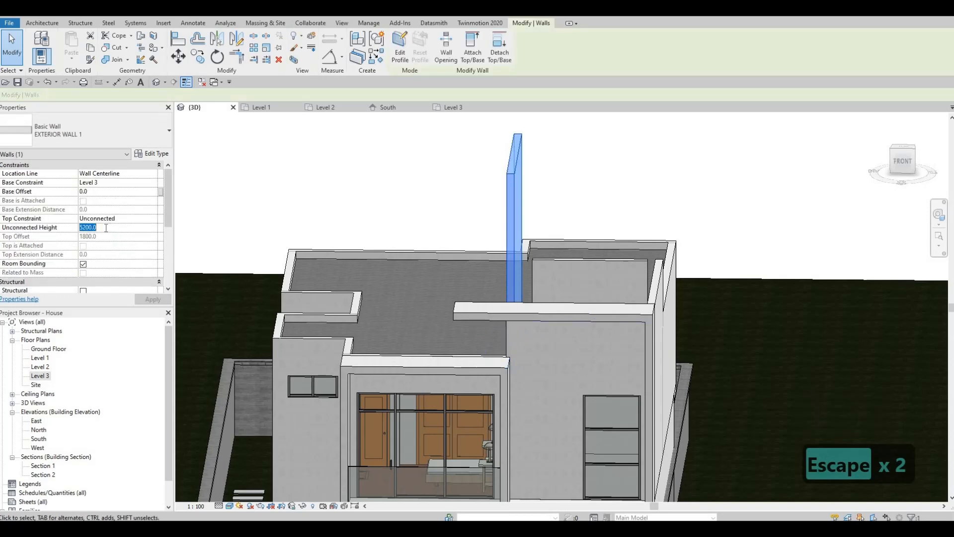
text(1800)
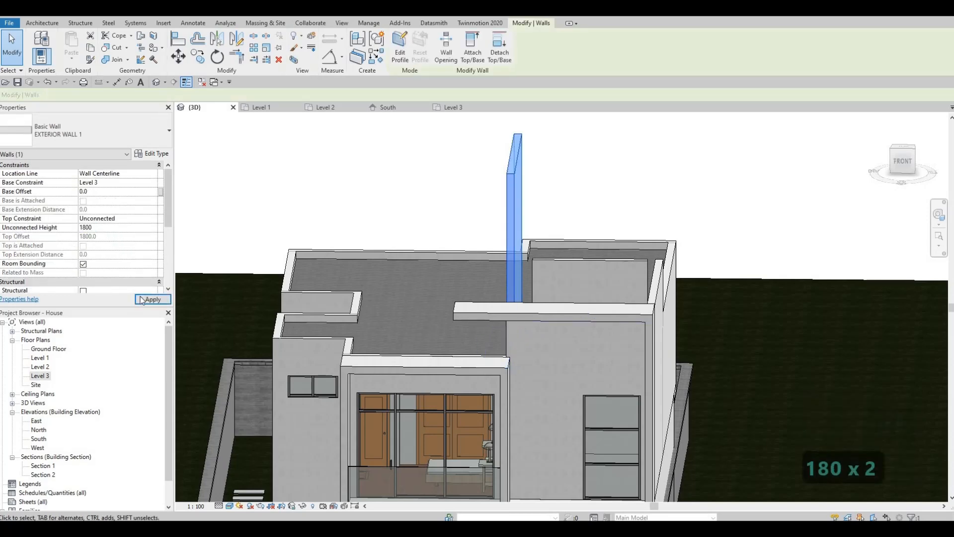
click(149, 299)
key(Escape)
key(Escape)
shift+middle_drag(497, 318, 582, 341)
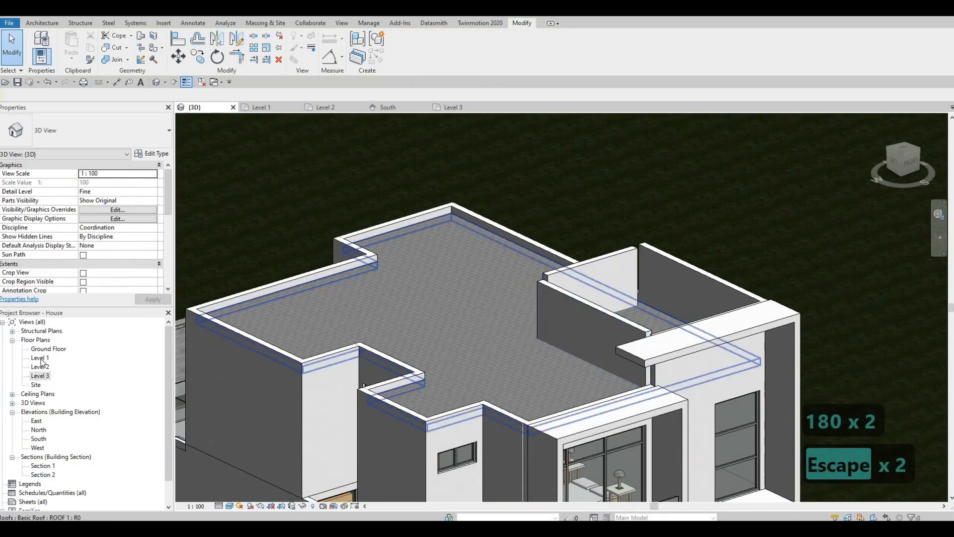
Extend the east end of the new horizontal wall to the side wall's centerline in the Level 3 plan.
double_click(38, 377)
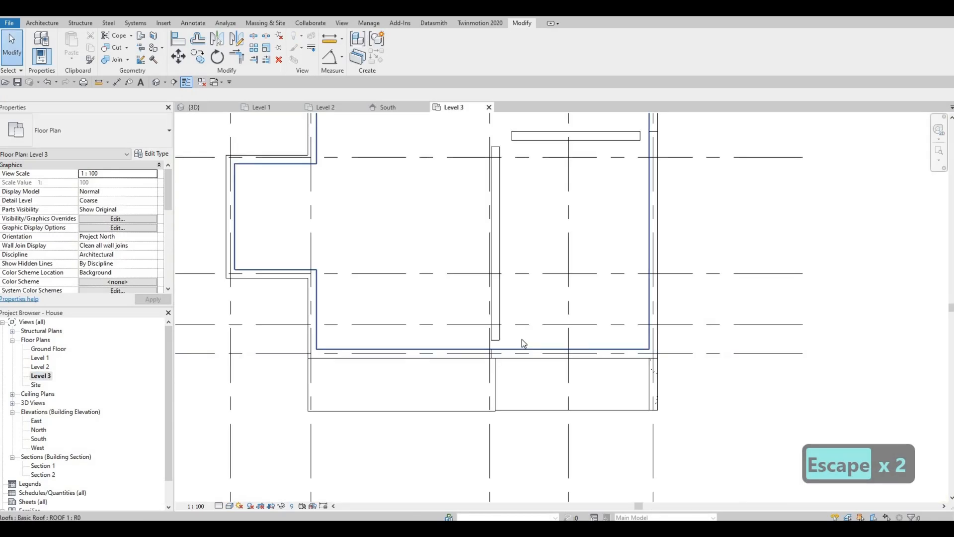
key(t)
key(r)
click(619, 174)
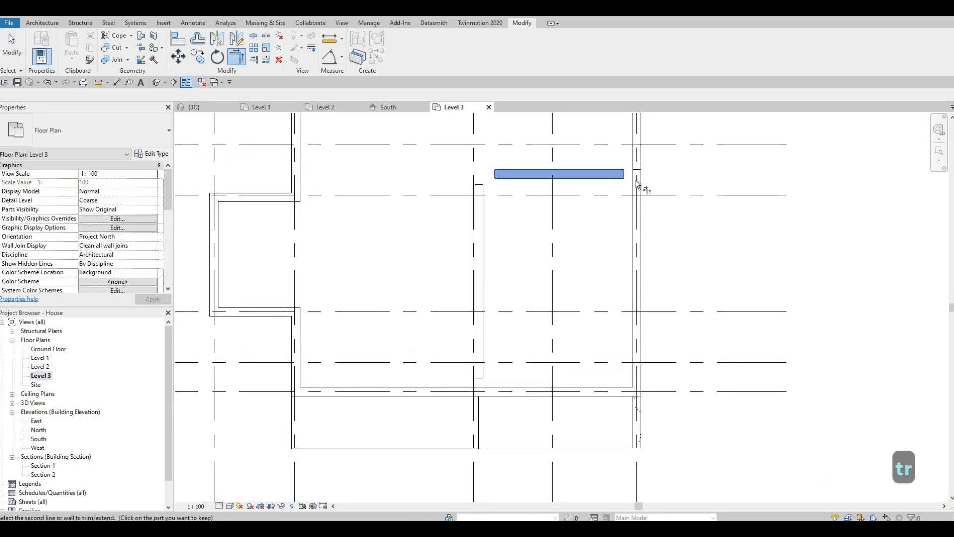
key(Escape)
key(Escape)
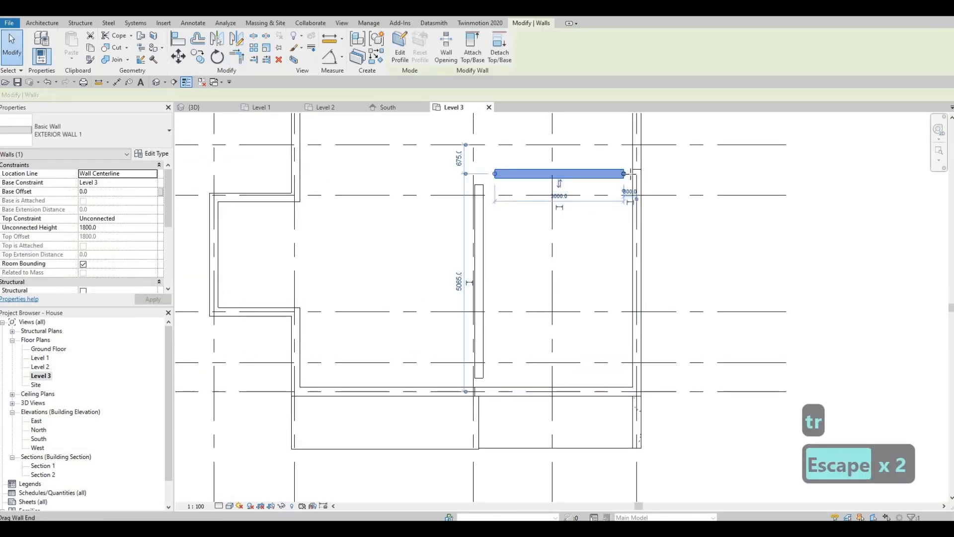
drag(629, 175, 635, 174)
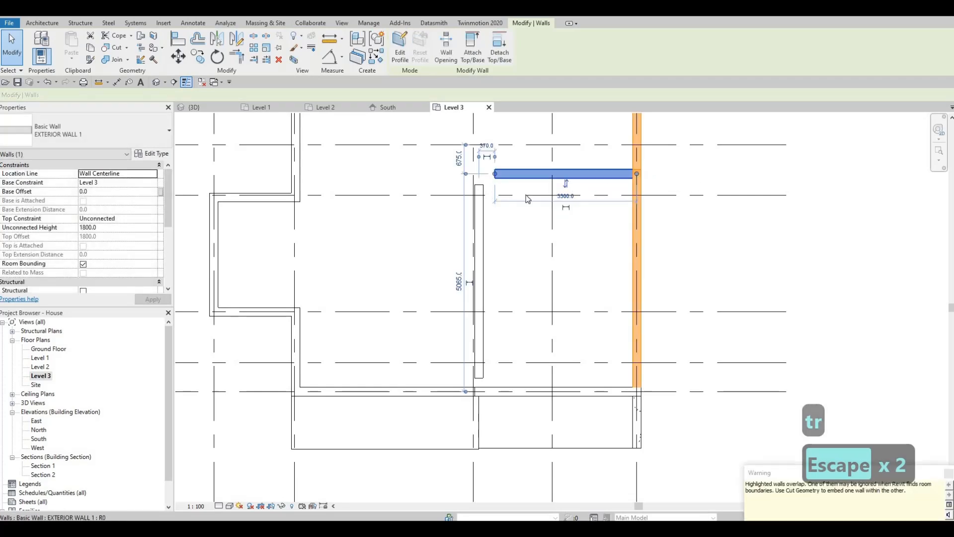
key(Escape)
Trim/Extend the west end of the horizontal wall and the north end of the vertical wall into a corner.
key(t)
key(r)
click(499, 177)
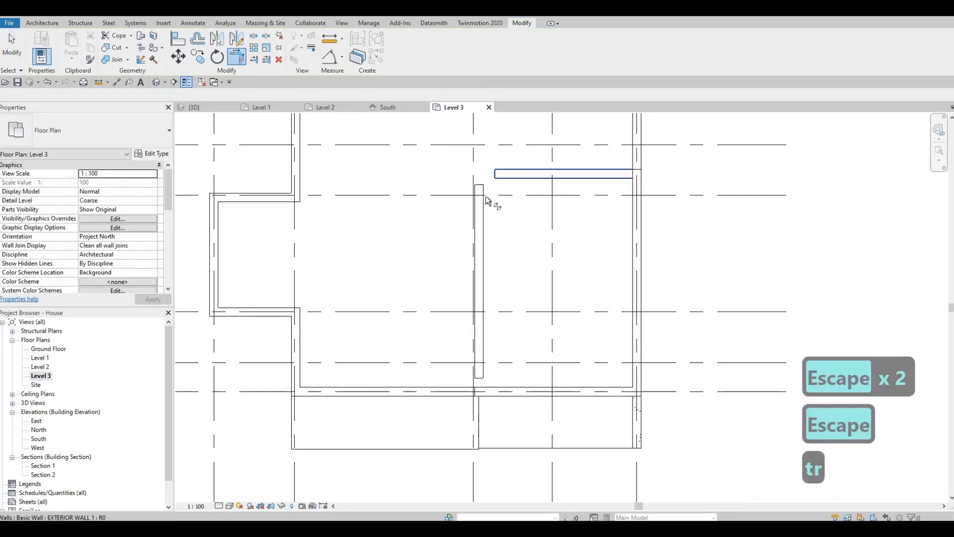
click(479, 348)
key(Escape)
key(Escape)
Extend the south end of the vertical wall to the front wall's centerline, unjoining the conflicting elements.
click(480, 372)
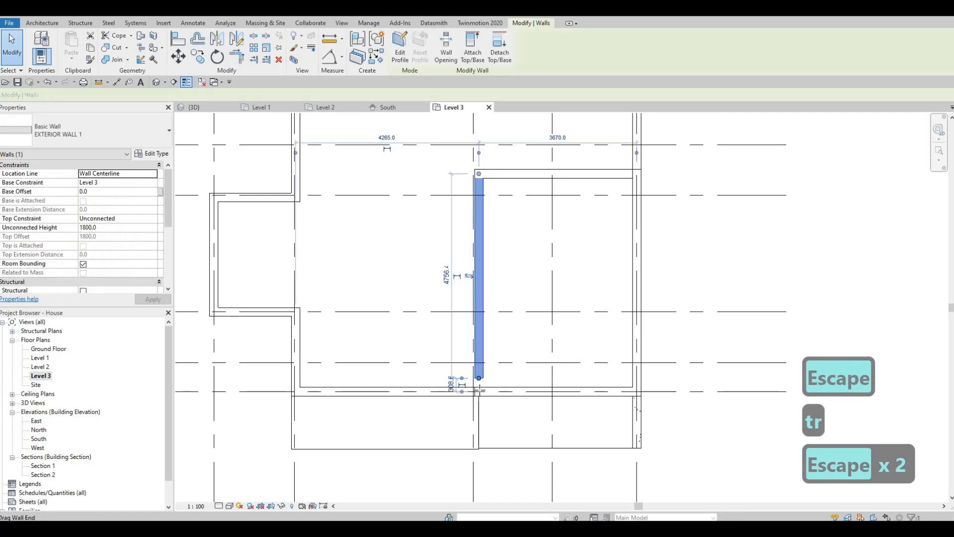
drag(530, 396, 485, 389)
key(Escape)
click(483, 380)
scroll(479, 386, up, 3)
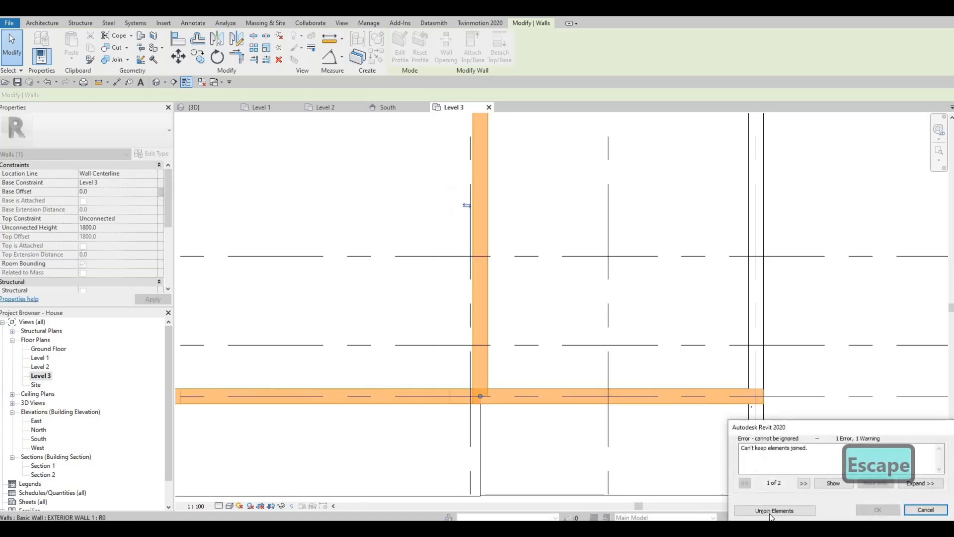
click(774, 511)
key(Escape)
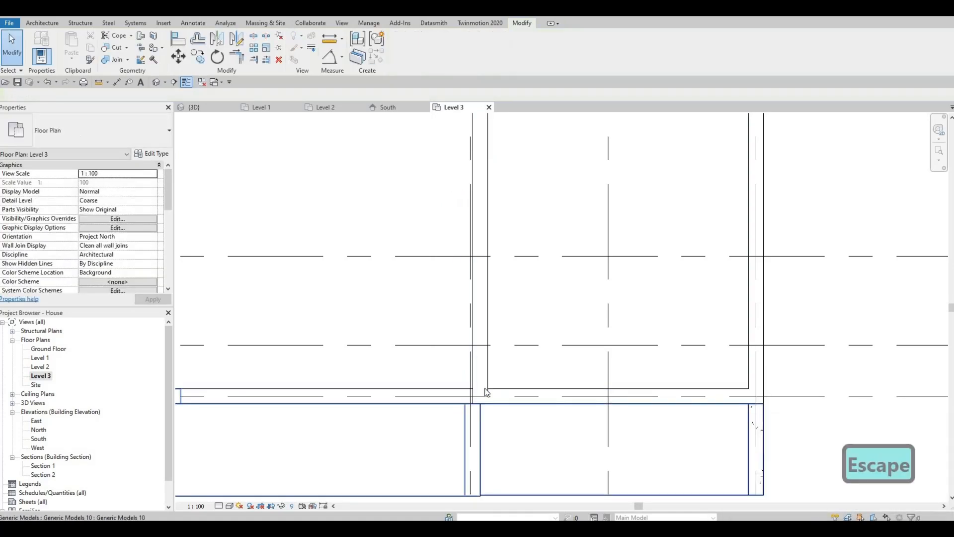
Try to readjust the vertical wall's south end at the front wall and inspect the junction in 3D.
click(479, 393)
scroll(479, 395, up, 2)
mouse_move(481, 396)
mouse_down()
mouse_move(478, 385)
mouse_move(488, 395)
mouse_up()
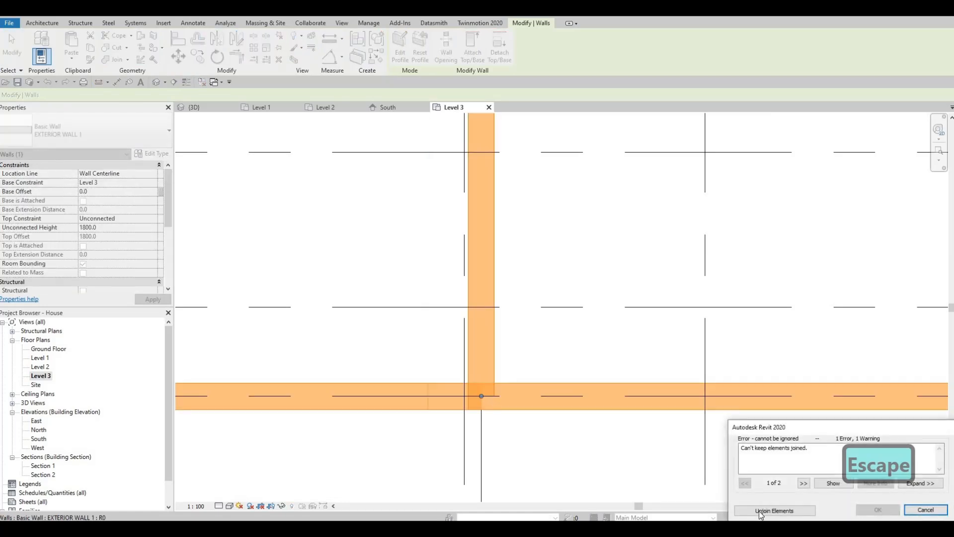
key(Escape)
key(Escape)
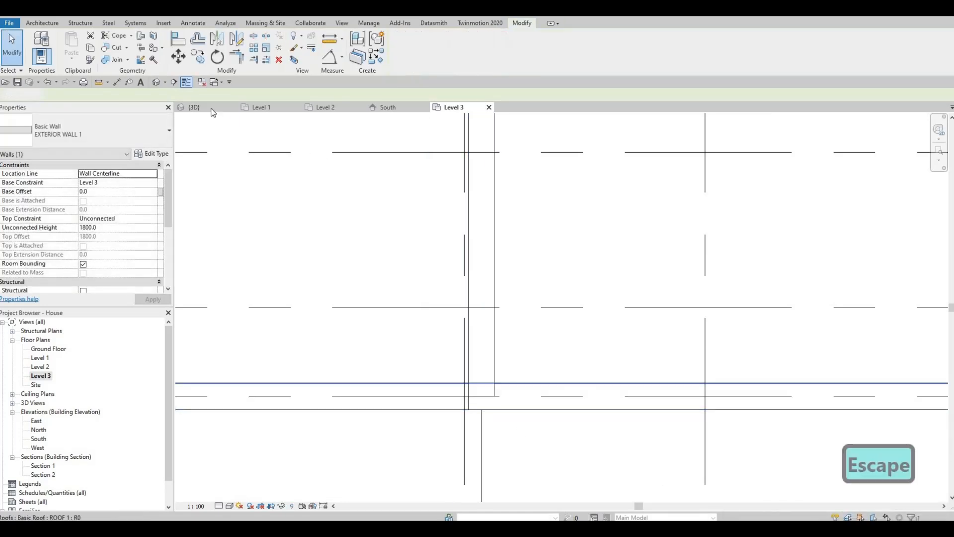
click(212, 112)
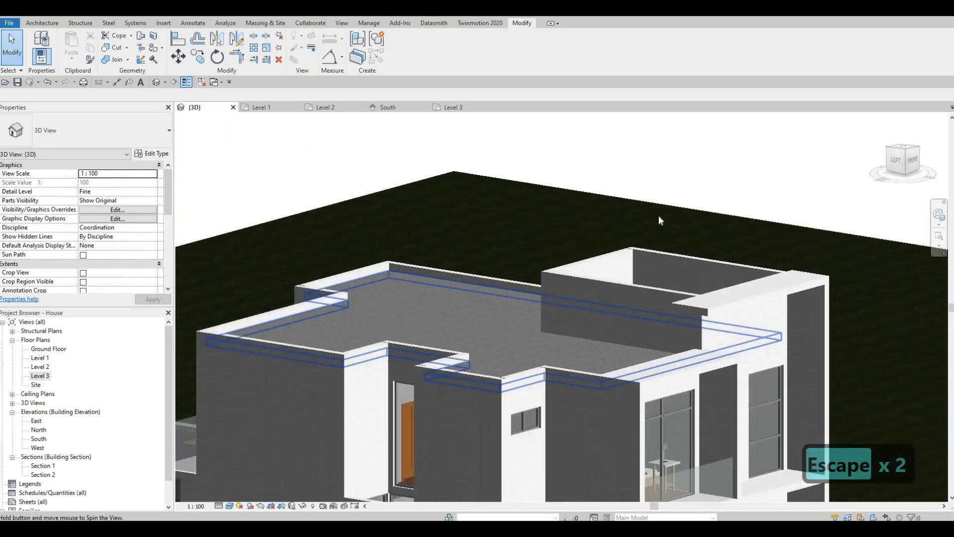
shift+middle_drag(660, 220, 282, 354)
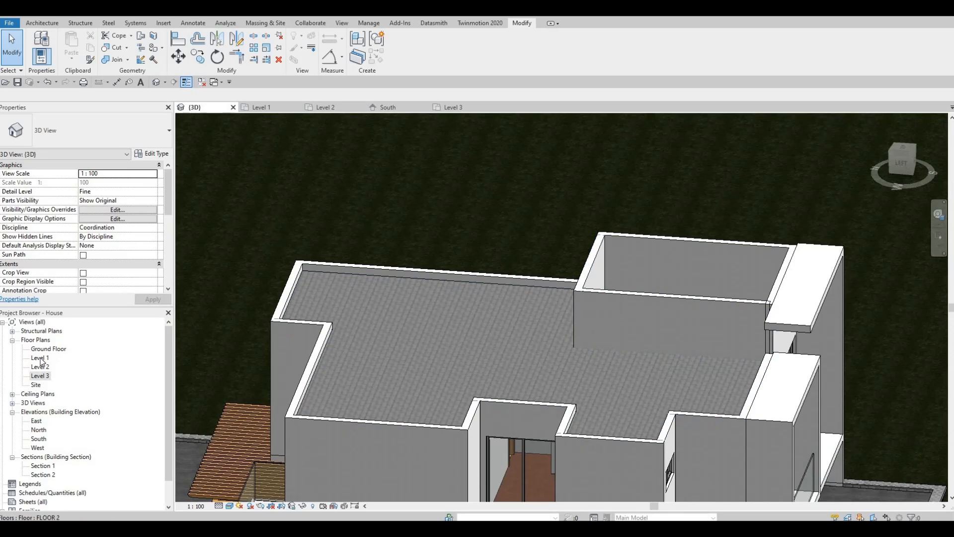
click(41, 358)
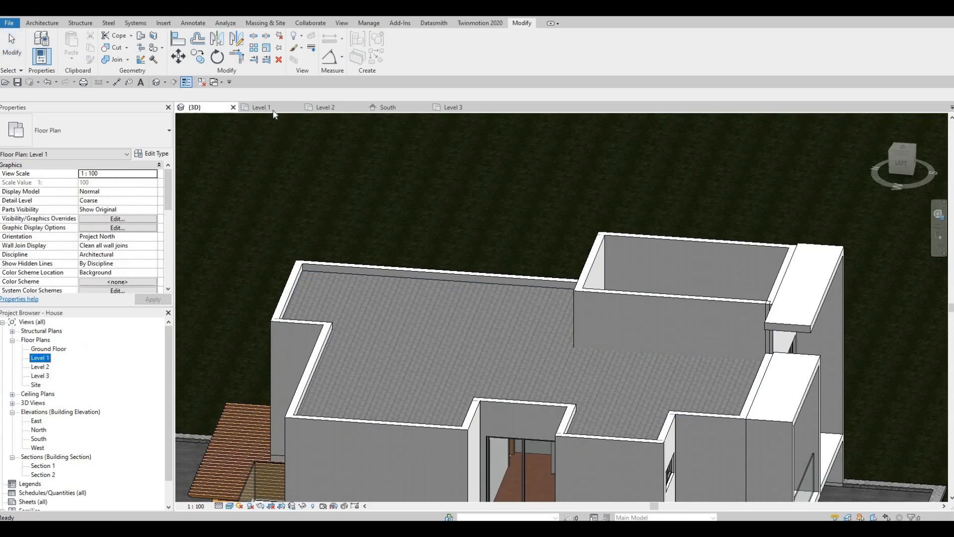
click(466, 109)
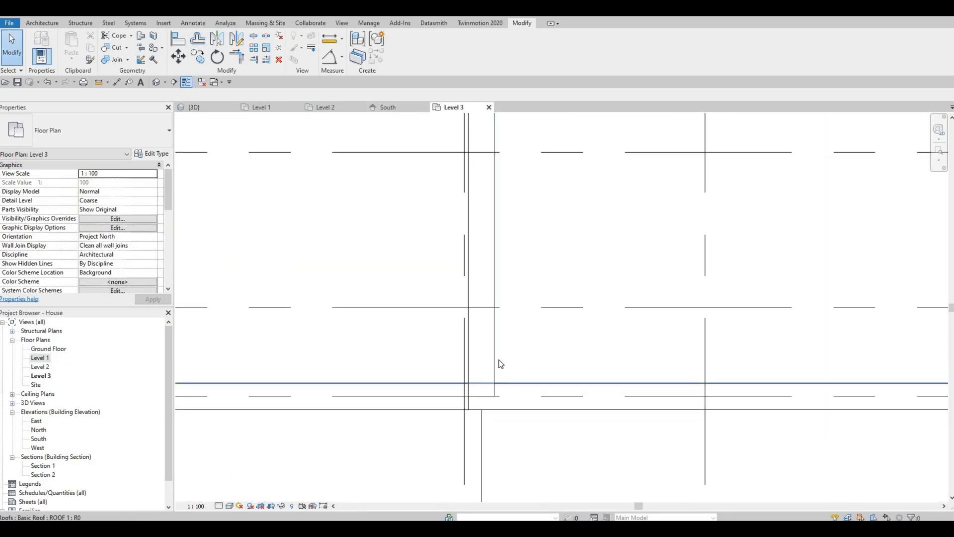
Pull the south end of the vertical wall back to the inner face of the front wall in the Level 3 plan.
key(Escape)
click(486, 393)
scroll(477, 402, up, 2)
mouse_move(487, 390)
mouse_down()
mouse_move(488, 363)
mouse_move(486, 389)
mouse_up()
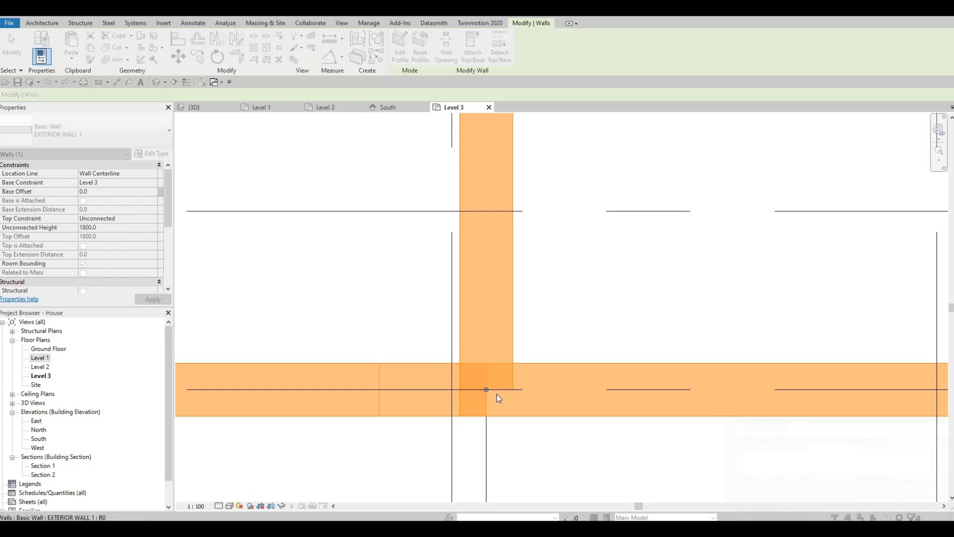
scroll(482, 382, up, 2)
drag(490, 396, 491, 345)
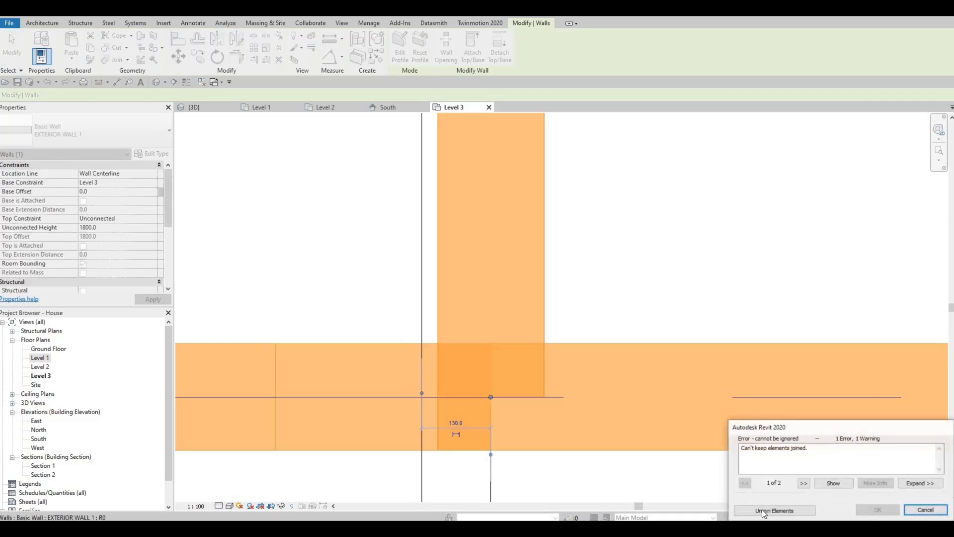
drag(491, 397, 499, 354)
click(774, 510)
drag(490, 397, 487, 344)
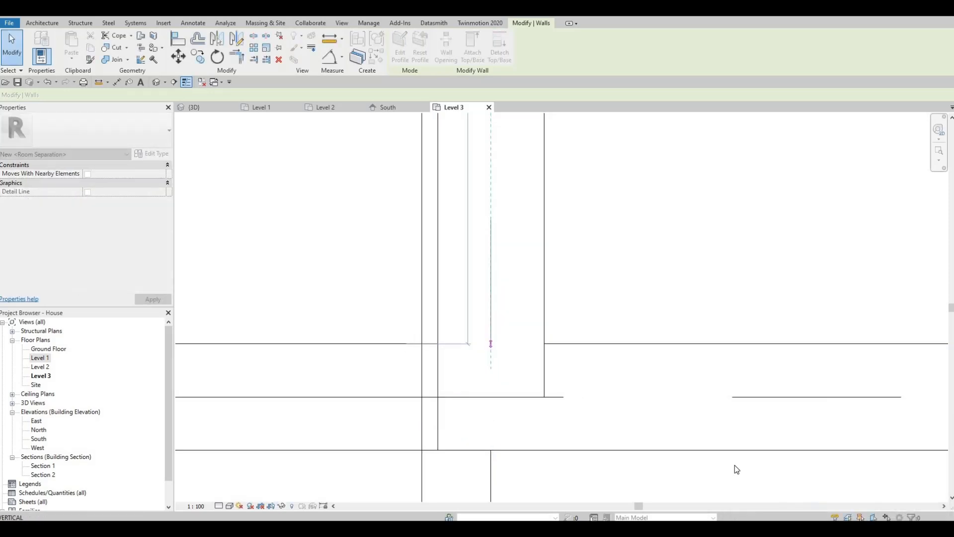
key(Escape)
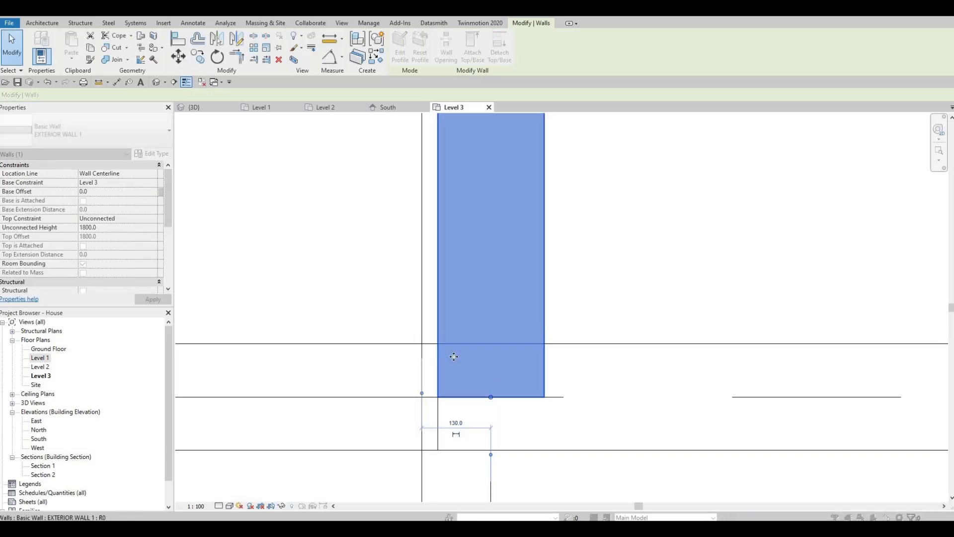
drag(491, 398, 493, 360)
key(Escape)
key(Escape)
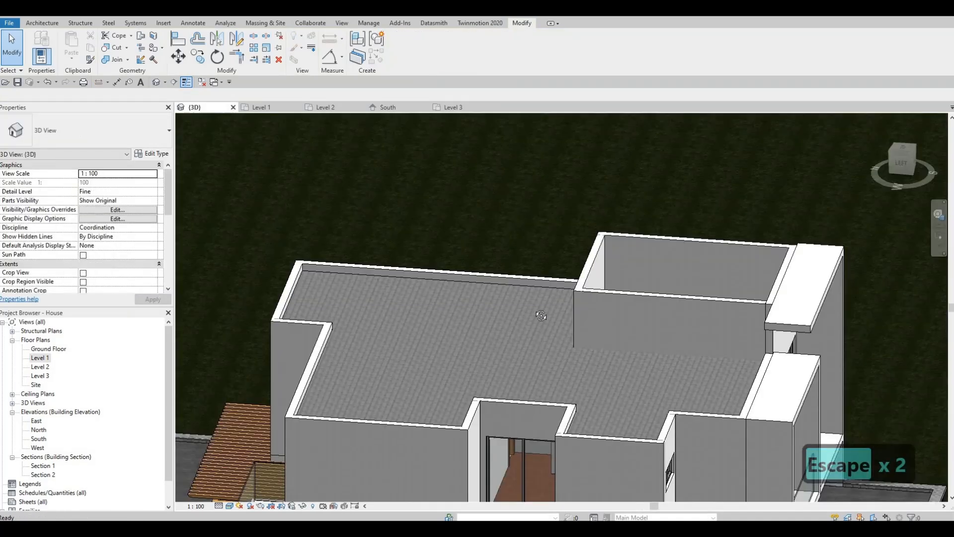
Edit the Level 3 roof footprint and pick boundary lines along the outer faces of the new horizontal and vertical walls.
shift+middle_drag(541, 315, 692, 301)
key(Escape)
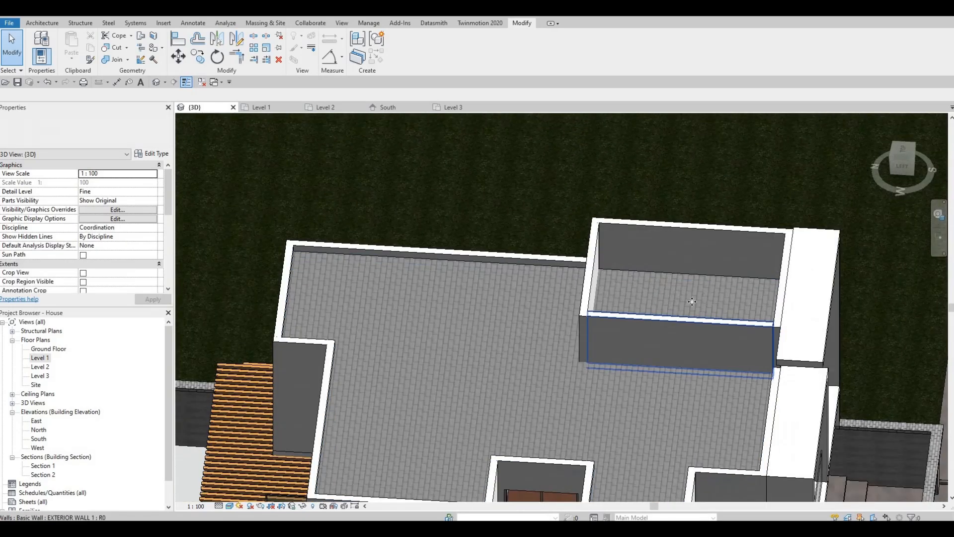
click(691, 301)
click(404, 48)
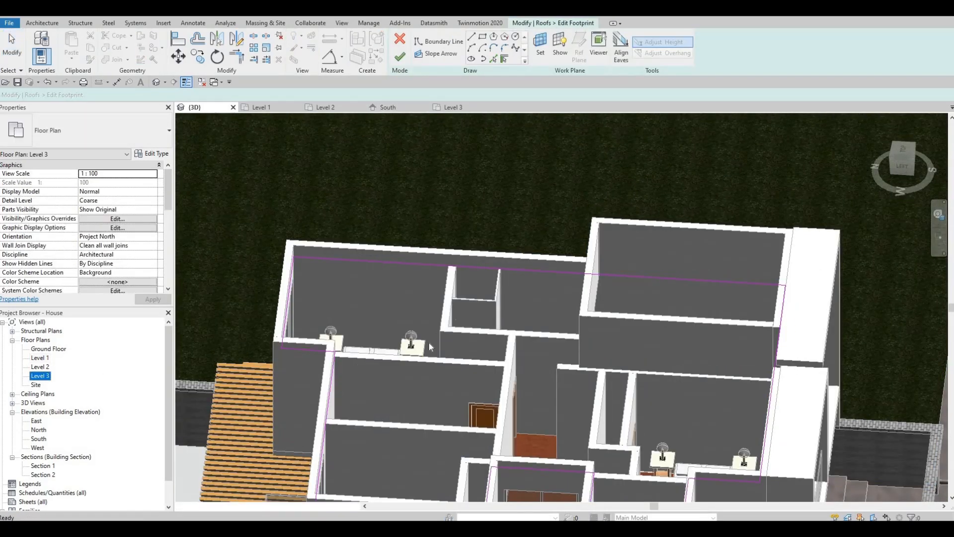
scroll(441, 343, down, 8)
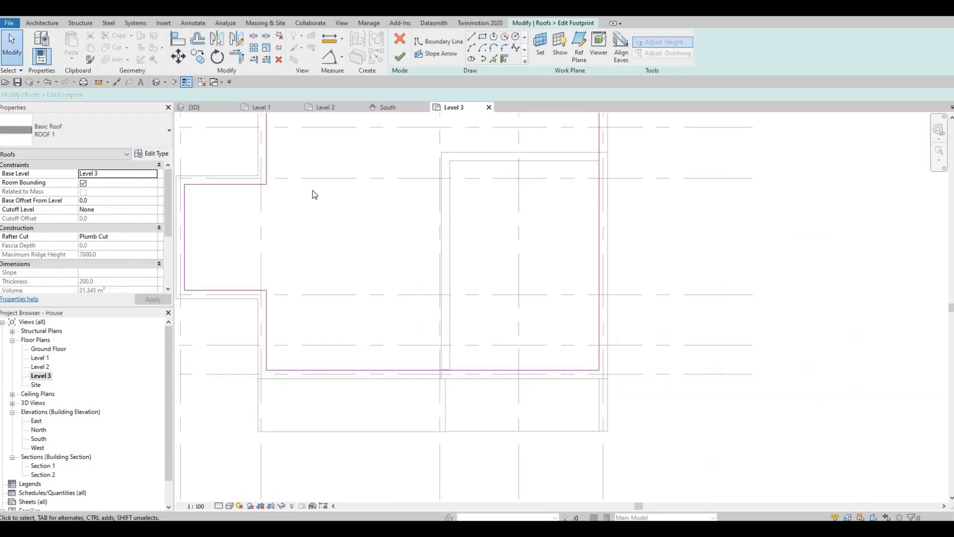
scroll(313, 194, down, 2)
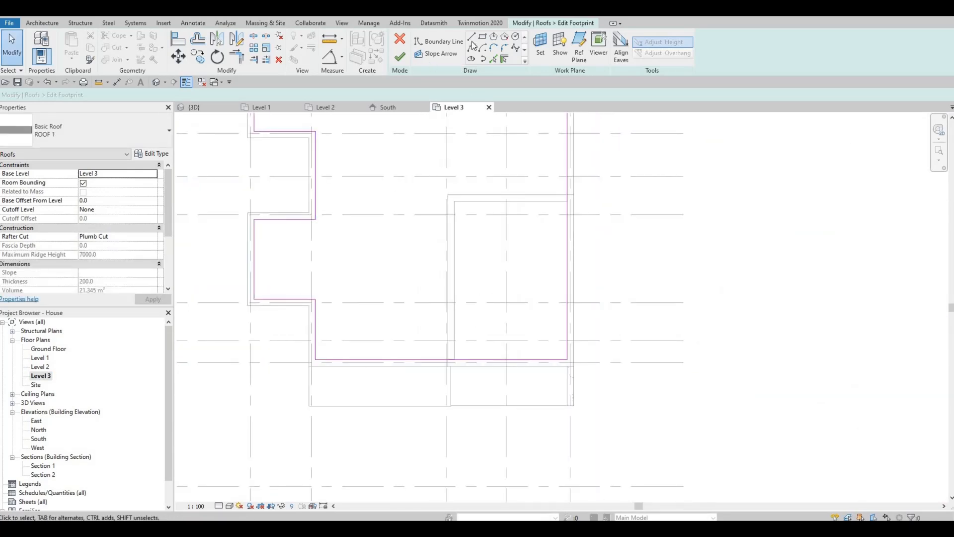
click(541, 194)
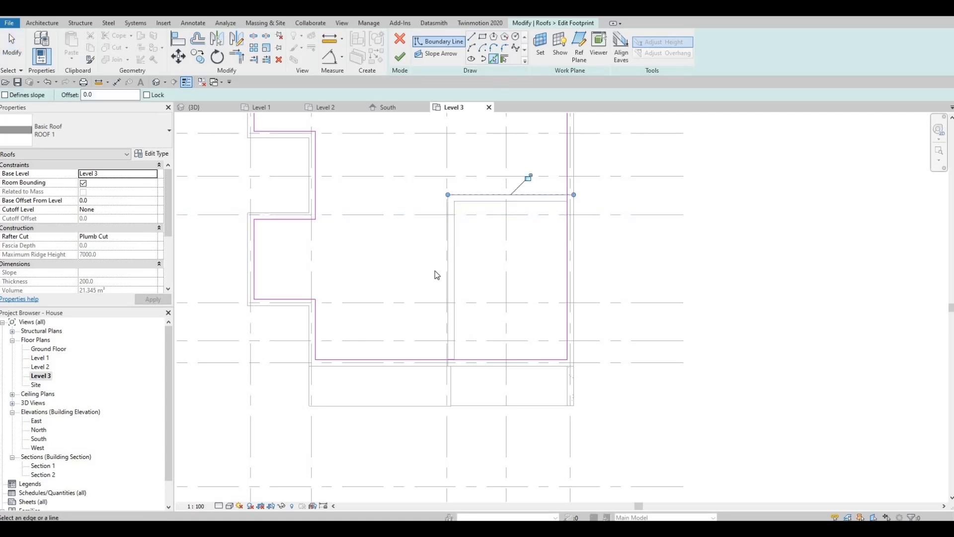
click(447, 287)
key(Escape)
key(Escape)
Trim the boundary lines so the roof excludes the walled-in corner, finish the footprint, and inspect it in 3D.
key(t)
key(r)
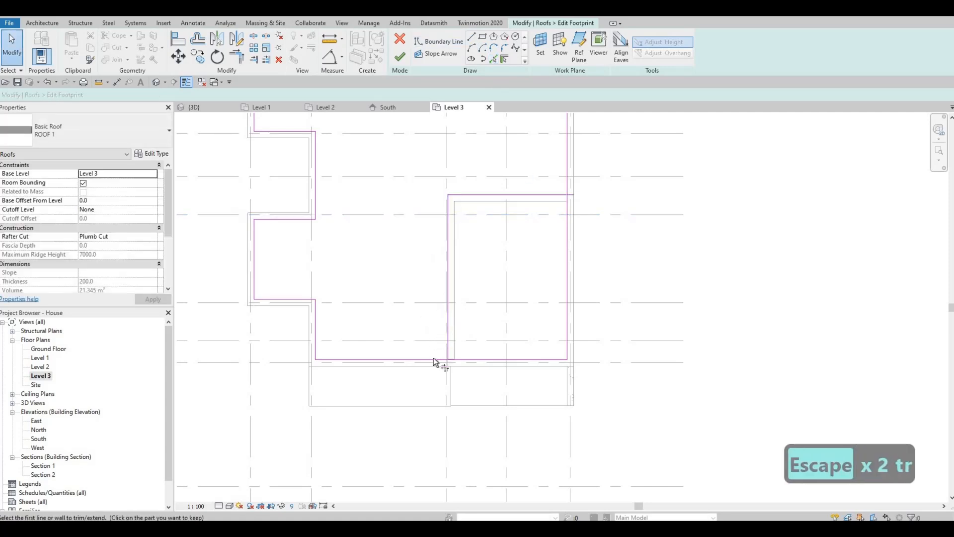
click(567, 176)
click(400, 57)
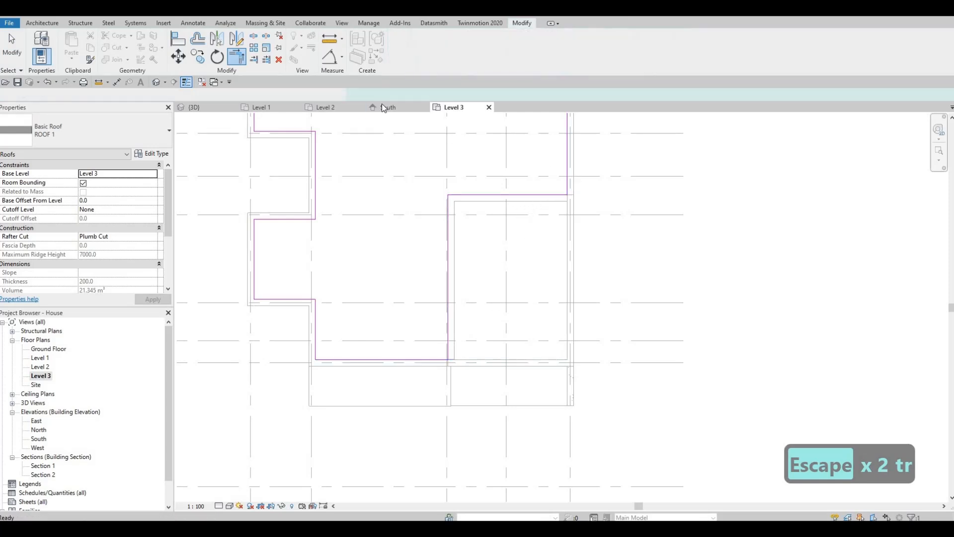
key(Escape)
key(Escape)
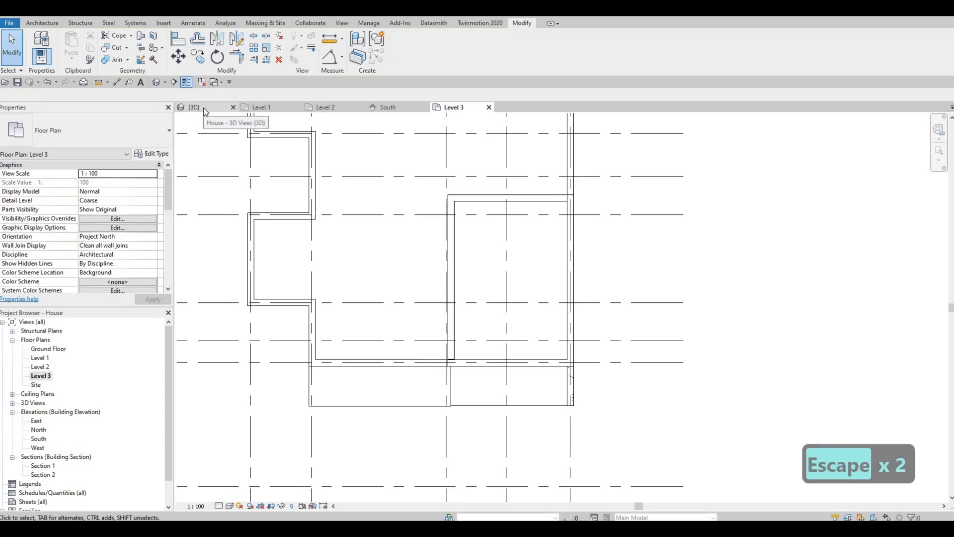
click(204, 107)
shift+middle_drag(498, 335, 464, 312)
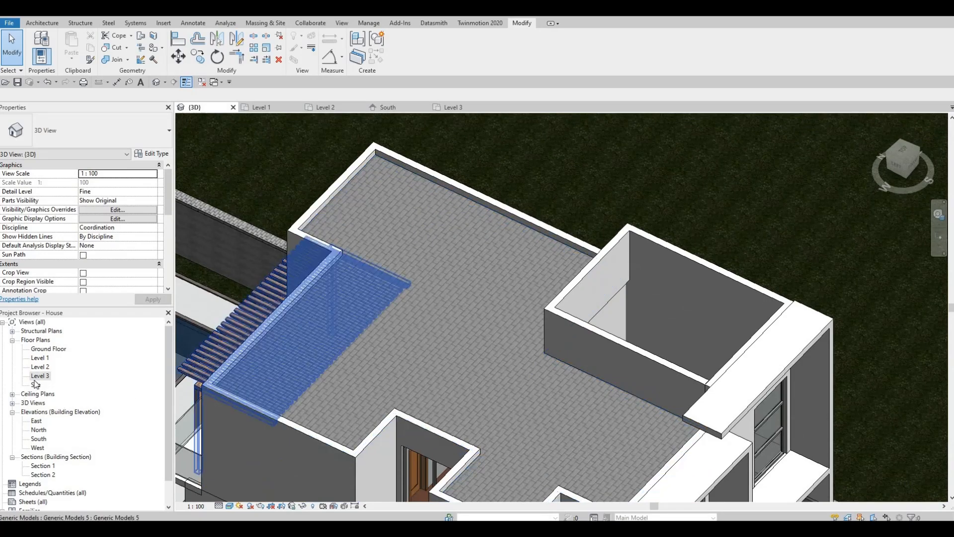
double_click(40, 377)
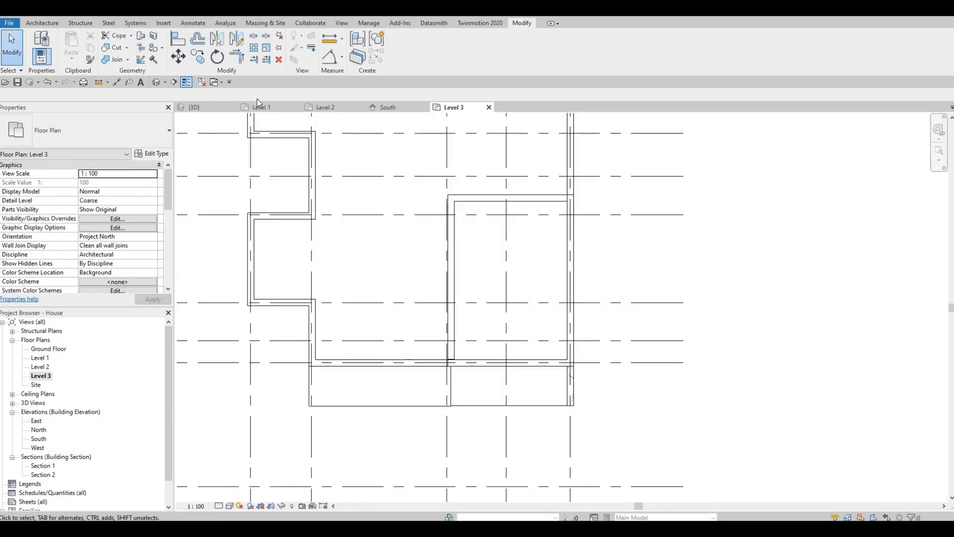
Start a roof by footprint on Level 3 and duplicate the ROOF 1 type as ROOF 2, keeping its layer structure.
click(47, 25)
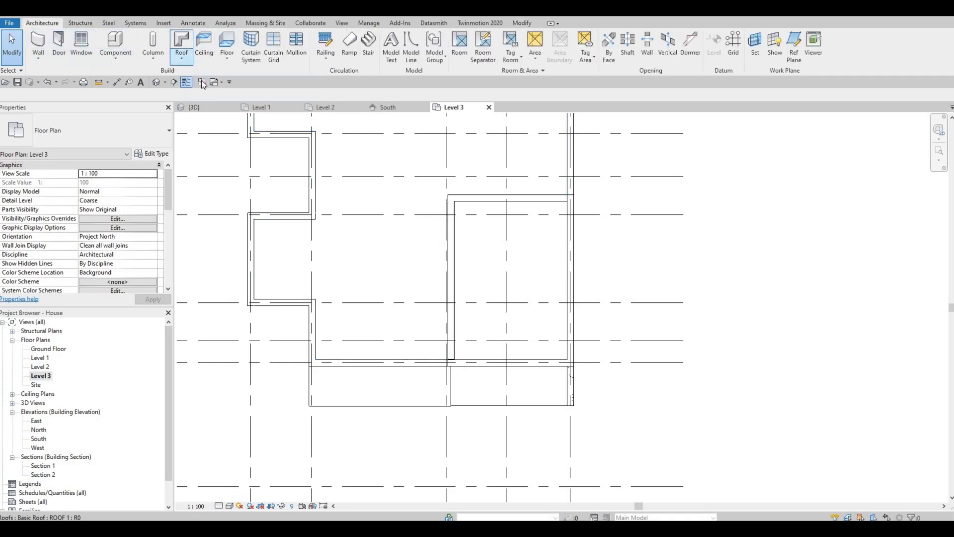
click(182, 44)
click(207, 75)
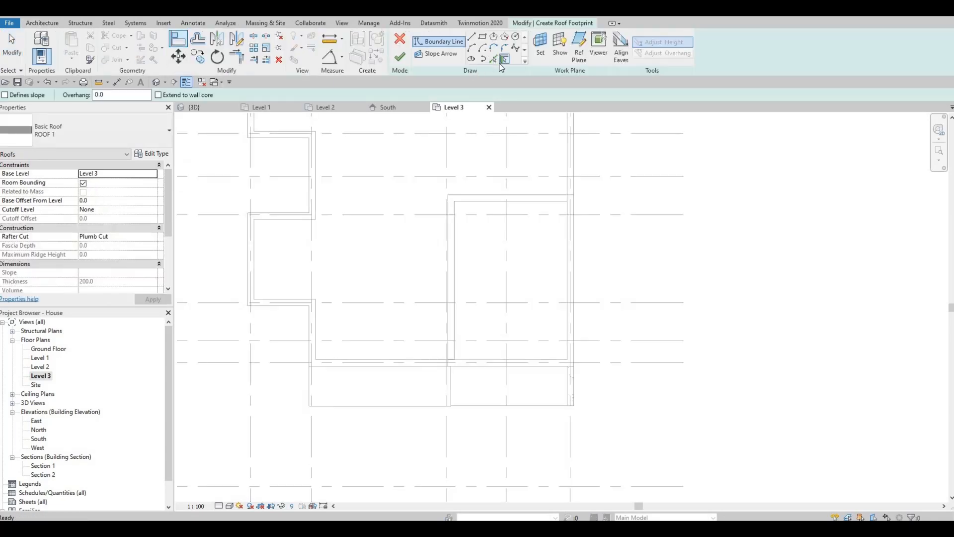
click(151, 155)
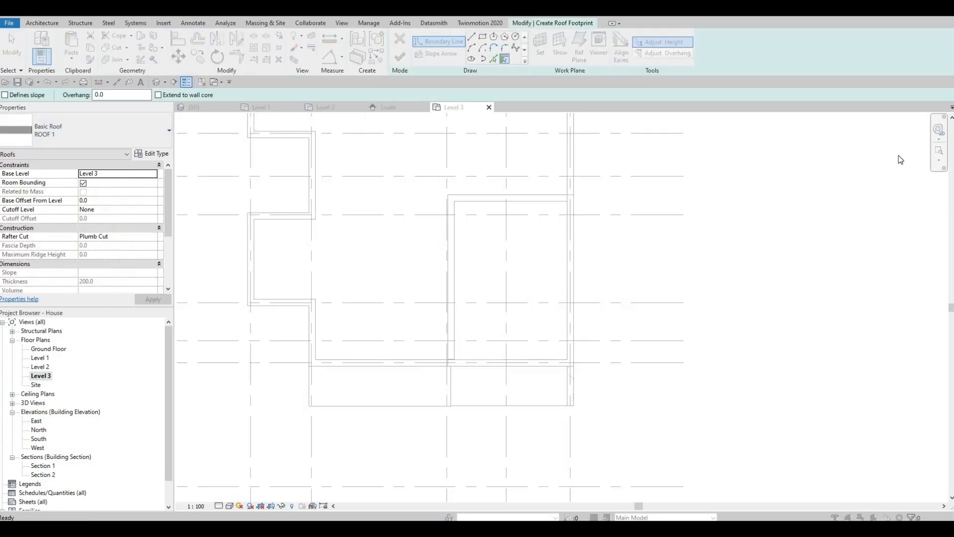
click(668, 306)
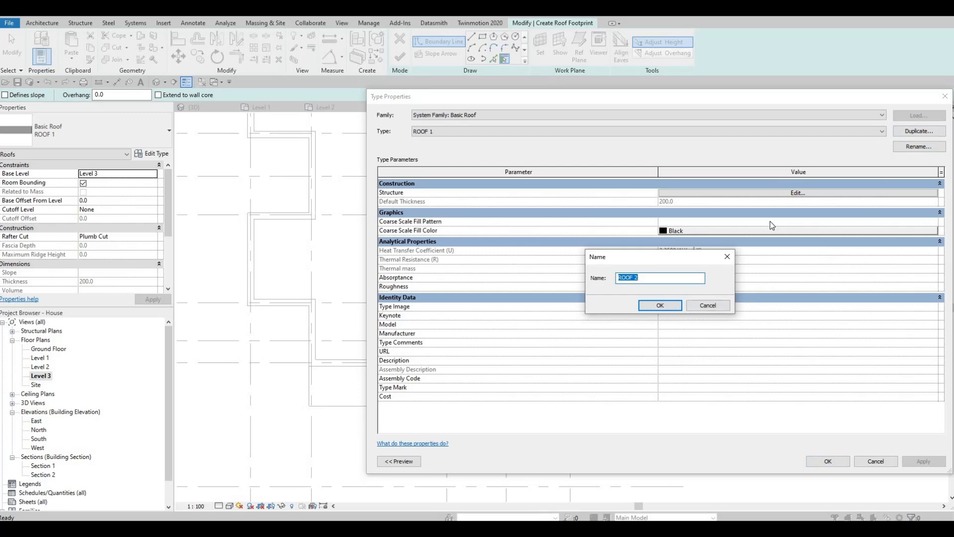
click(680, 193)
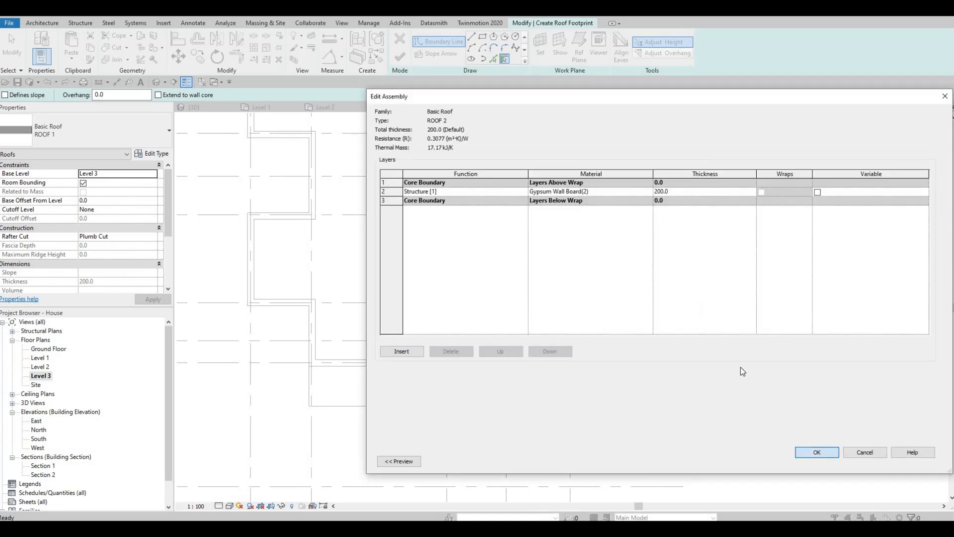
click(825, 452)
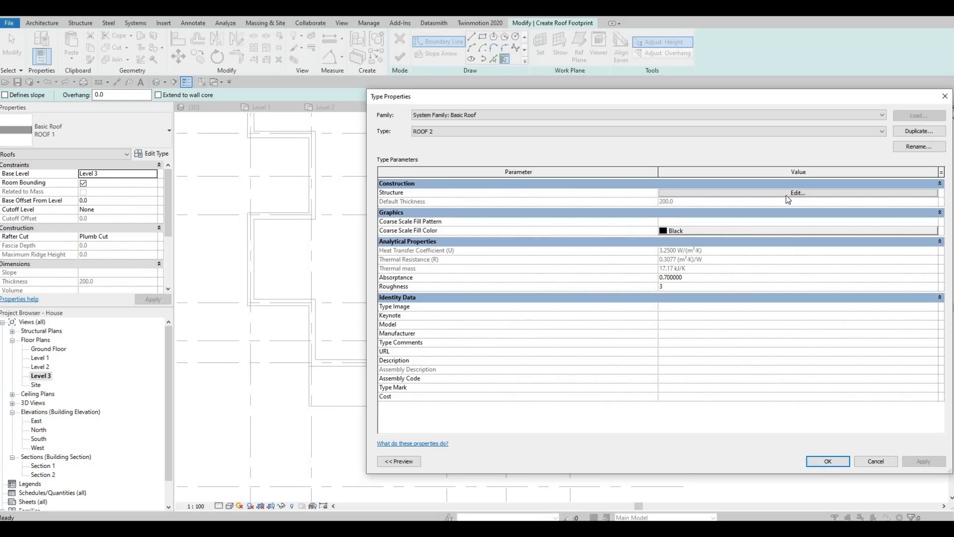
click(675, 193)
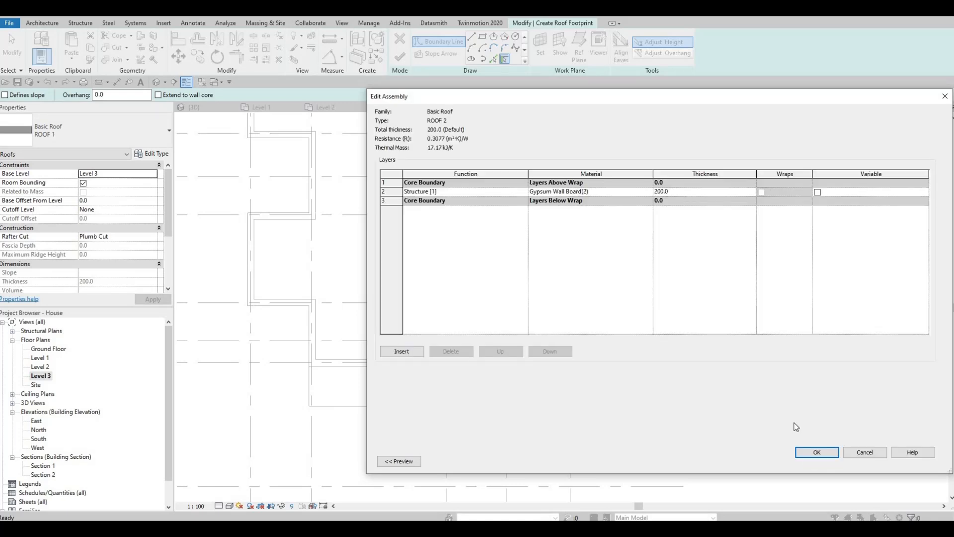
click(815, 453)
key(Return)
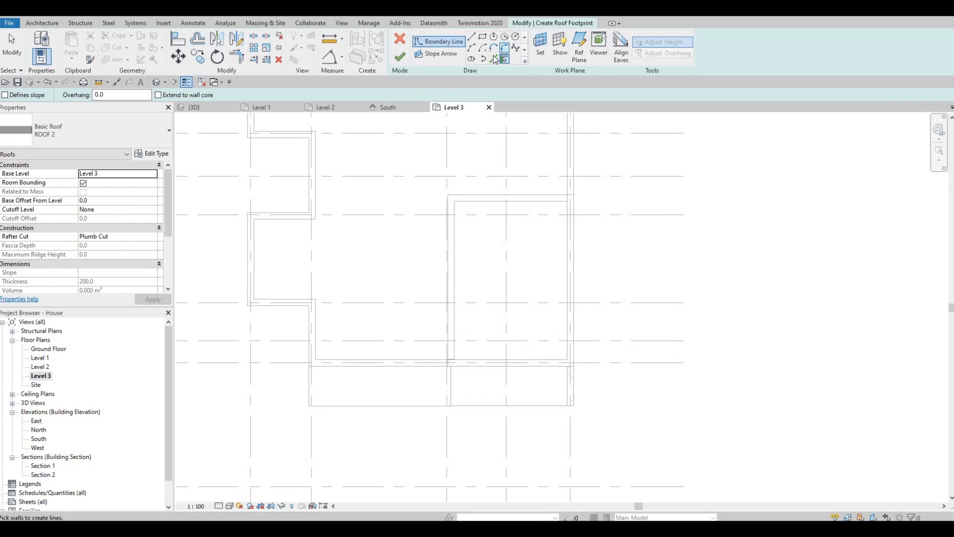
Sketch a rectangular roof boundary about 3470 by 4860 mm along the inner wall faces of the small rectangular enclosure and finish the roof.
click(566, 201)
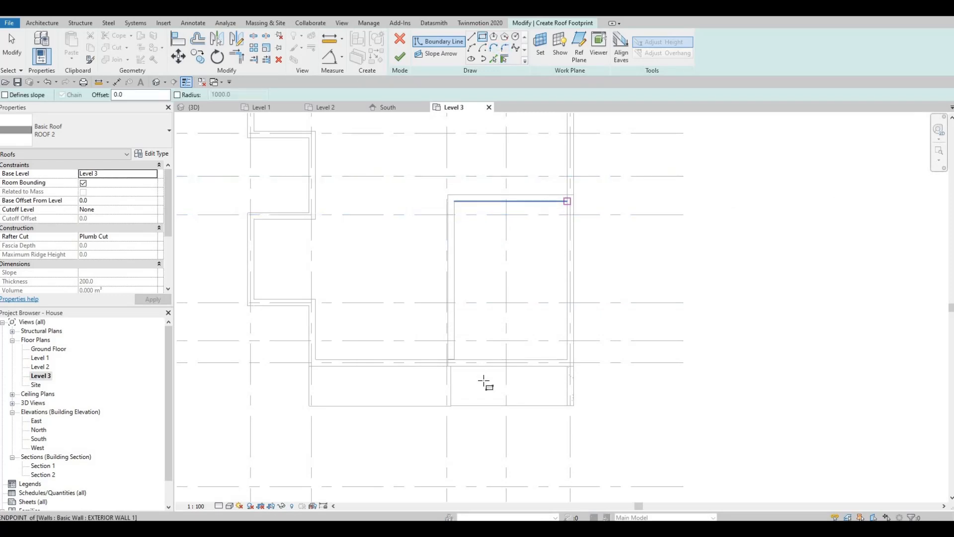
click(455, 360)
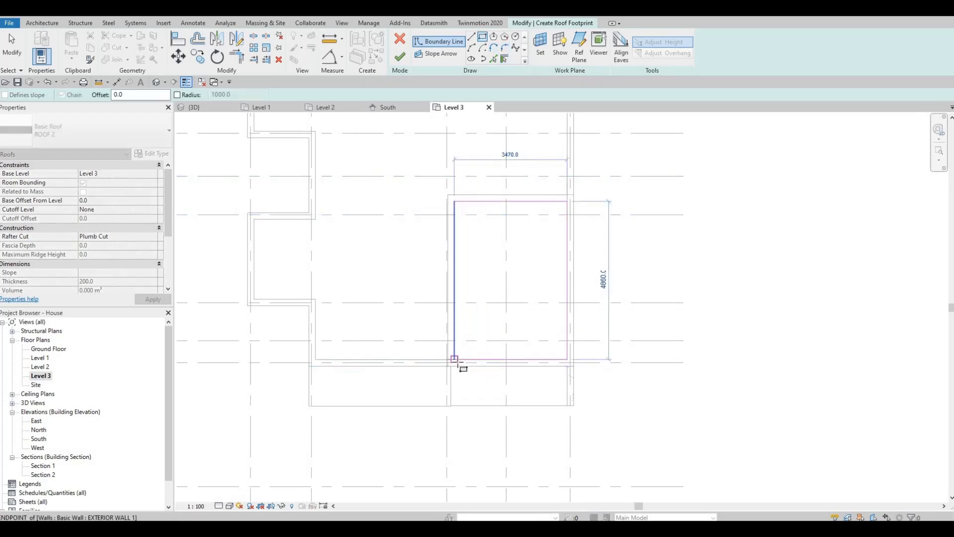
scroll(455, 359, up, 5)
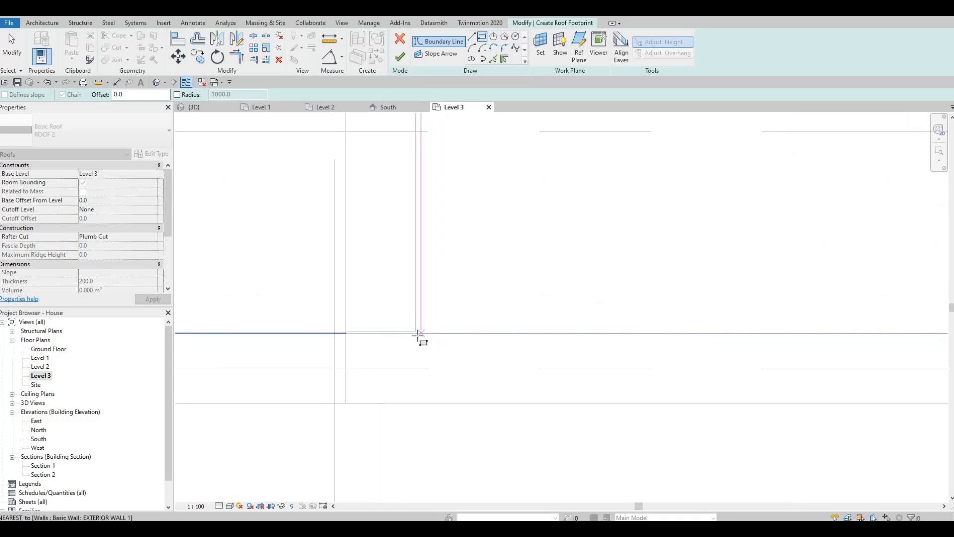
key(Escape)
scroll(438, 318, up, 3)
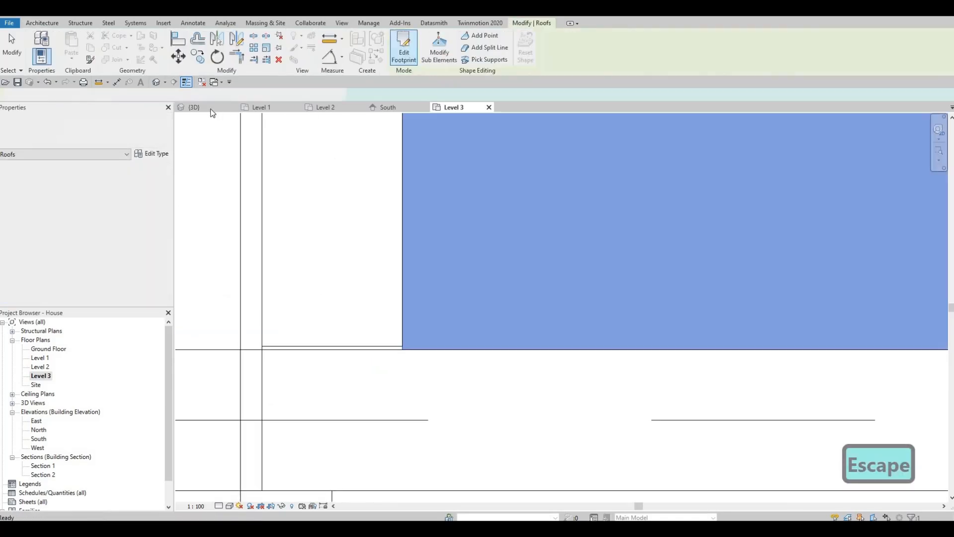
In the 3D view, set the new roof's base offset from Level 3 to 1800.
click(205, 108)
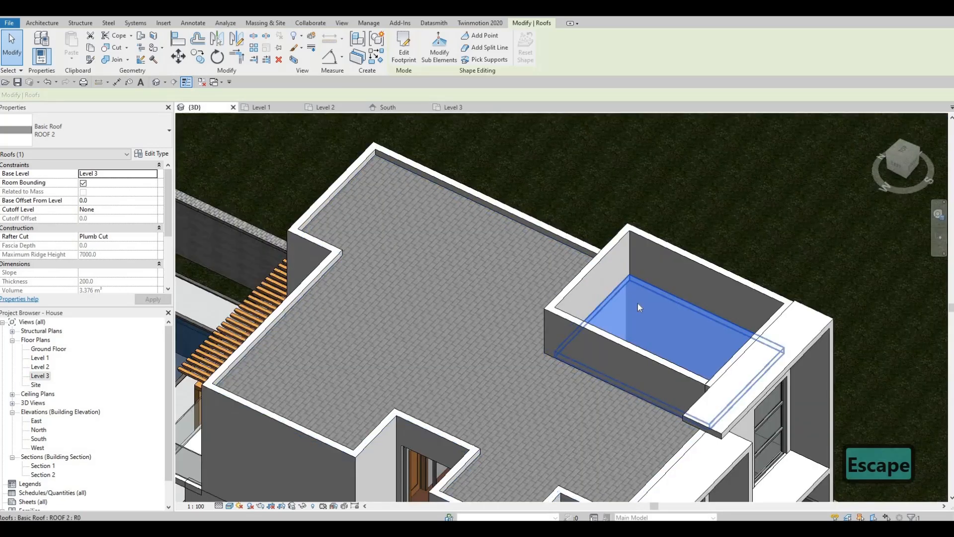
key(Escape)
click(617, 300)
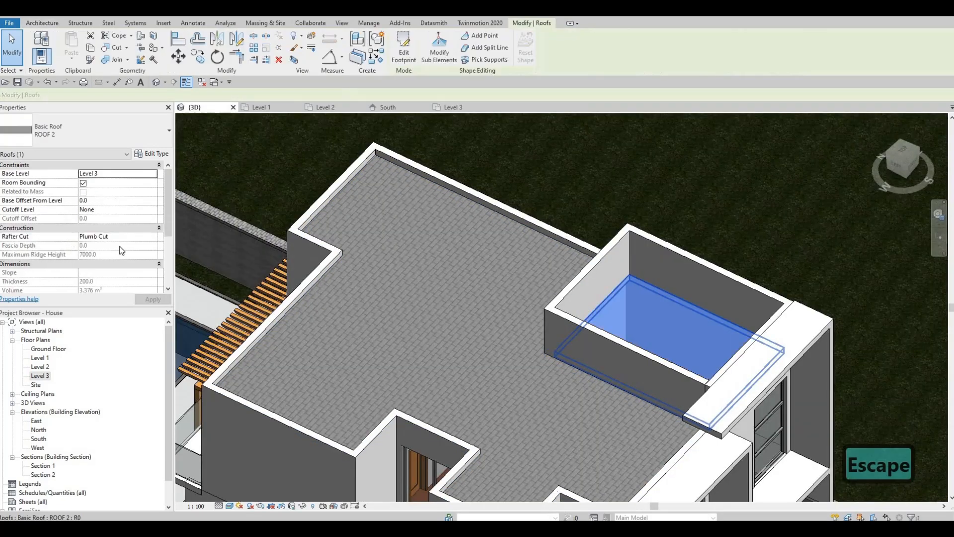
click(100, 209)
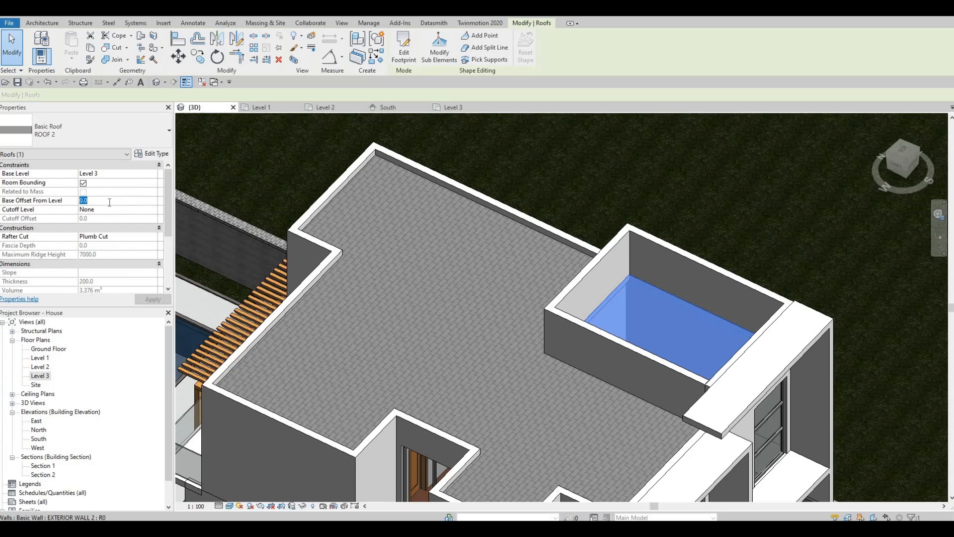
text(1800)
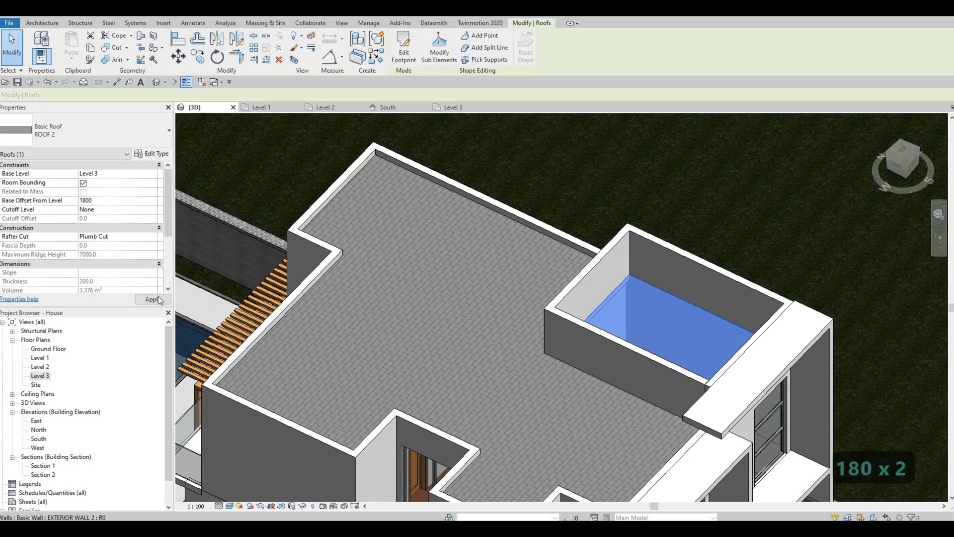
click(151, 299)
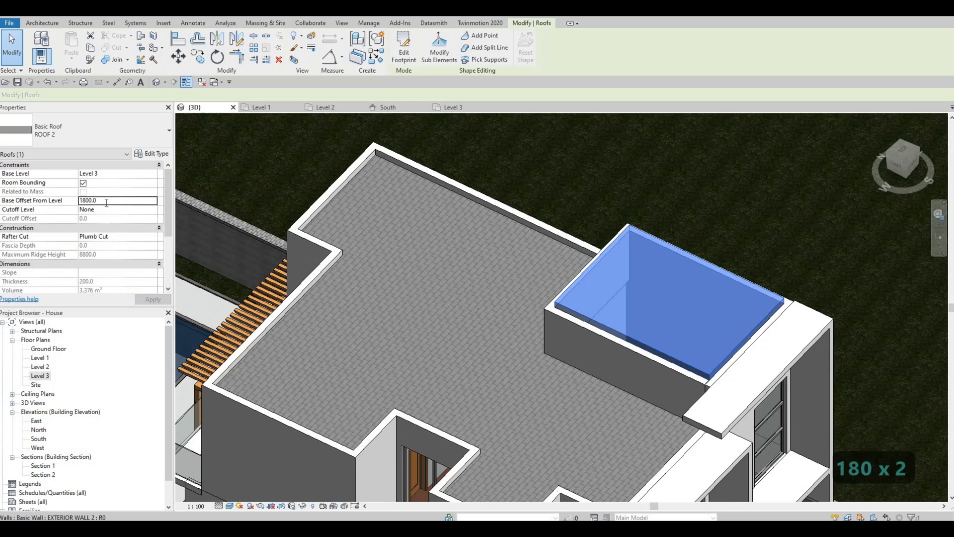
Lower the new roof inside its parapet walls by setting its base offset to 1600.
text(106)
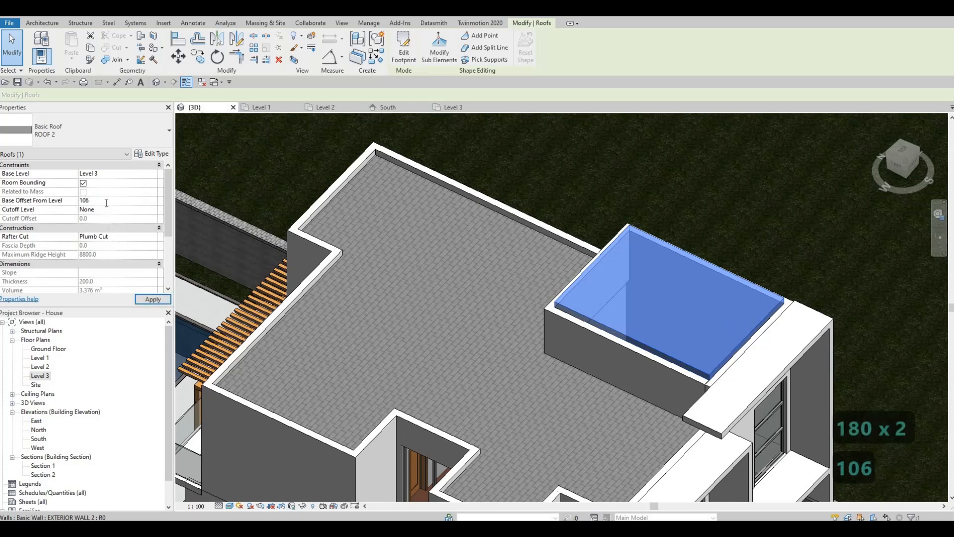
key(BackSpace)
key(BackSpace)
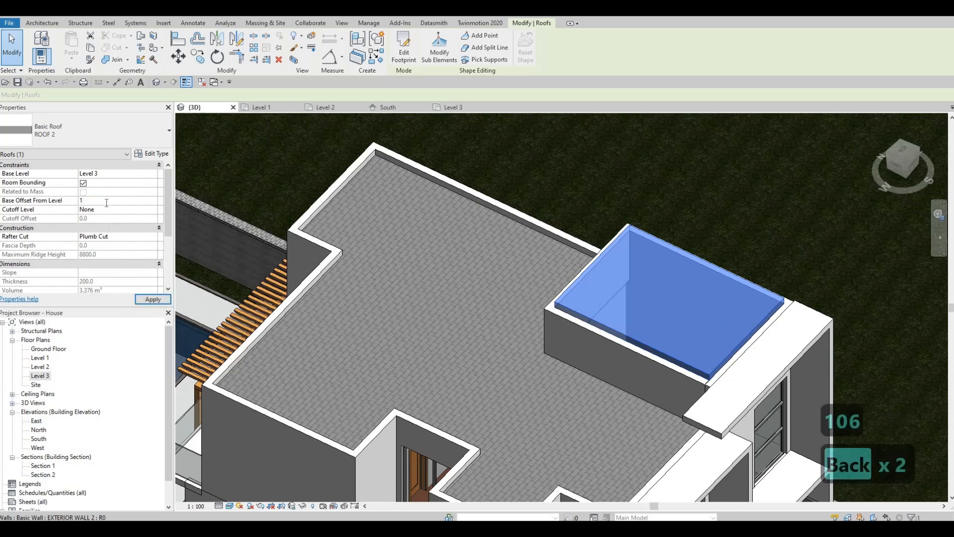
text(600)
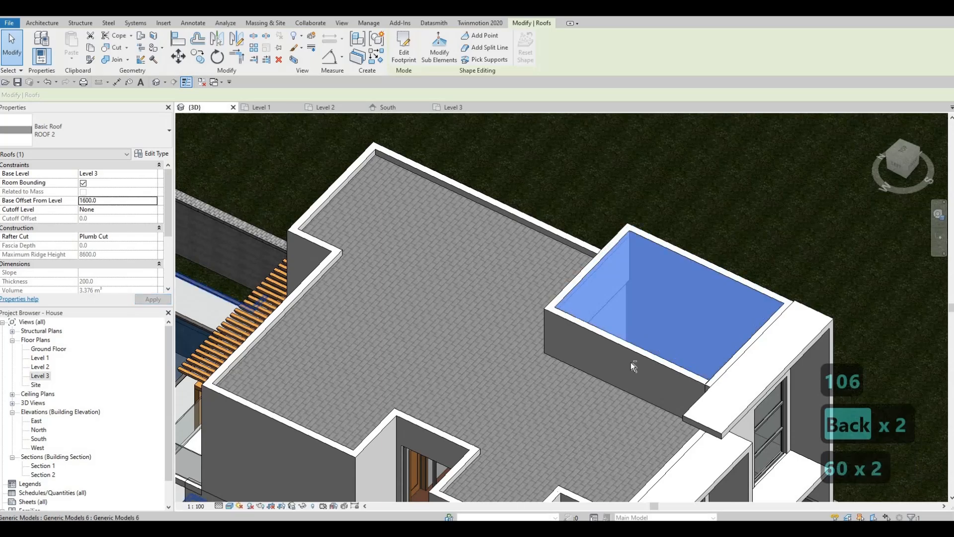
key(Escape)
key(Escape)
Stretch the top of the tall, narrow curtain wall on the front facade upward to a top offset of about 1000.
shift+middle_drag(529, 299, 653, 338)
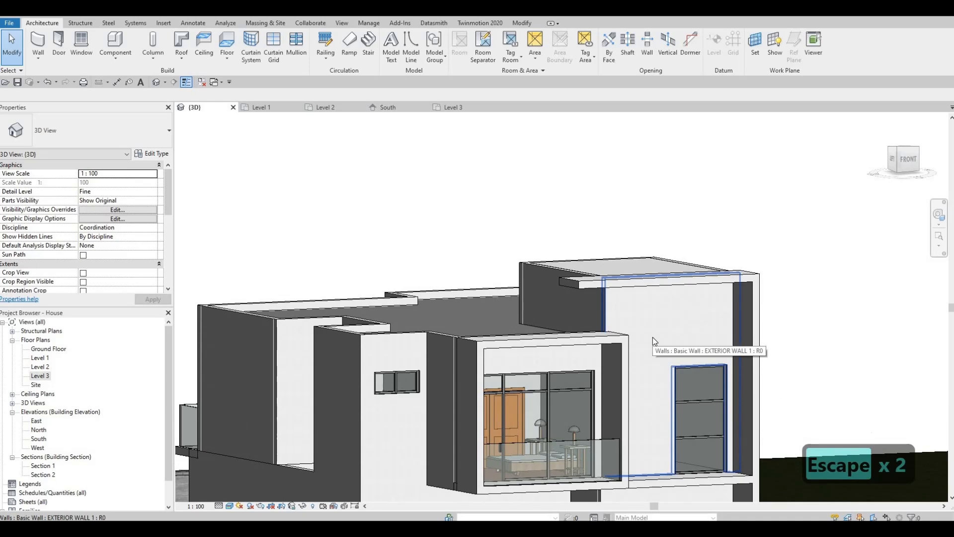
click(698, 387)
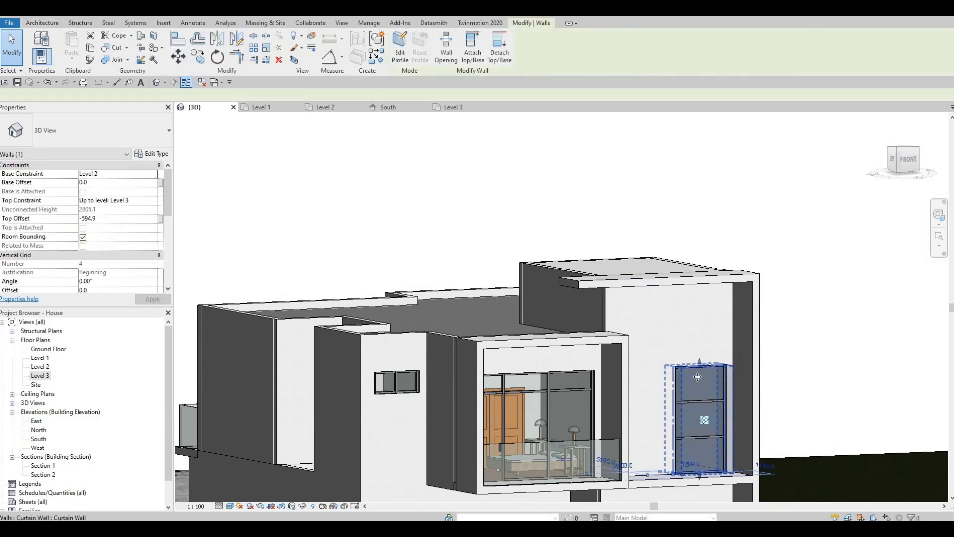
drag(699, 362, 699, 302)
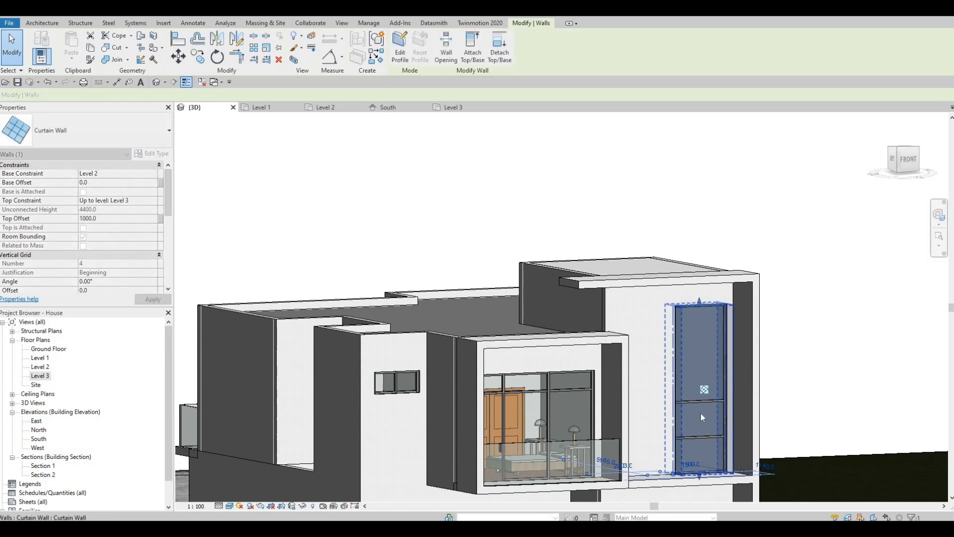
key(Escape)
key(Escape)
Delete the horizontal intermediate mullions and the horizontal grid lines of the tall front curtain wall.
scroll(701, 412, up, 2)
click(700, 409)
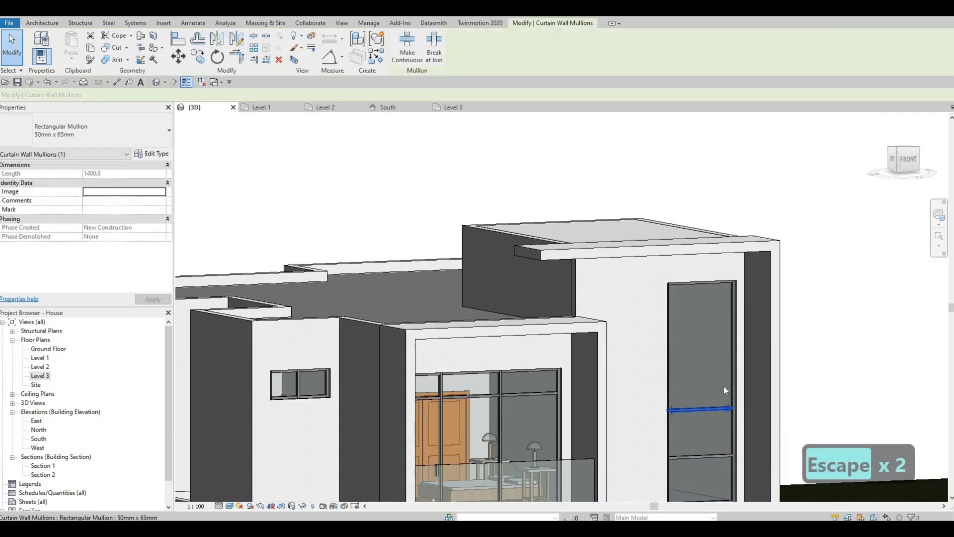
key(Delete)
click(717, 454)
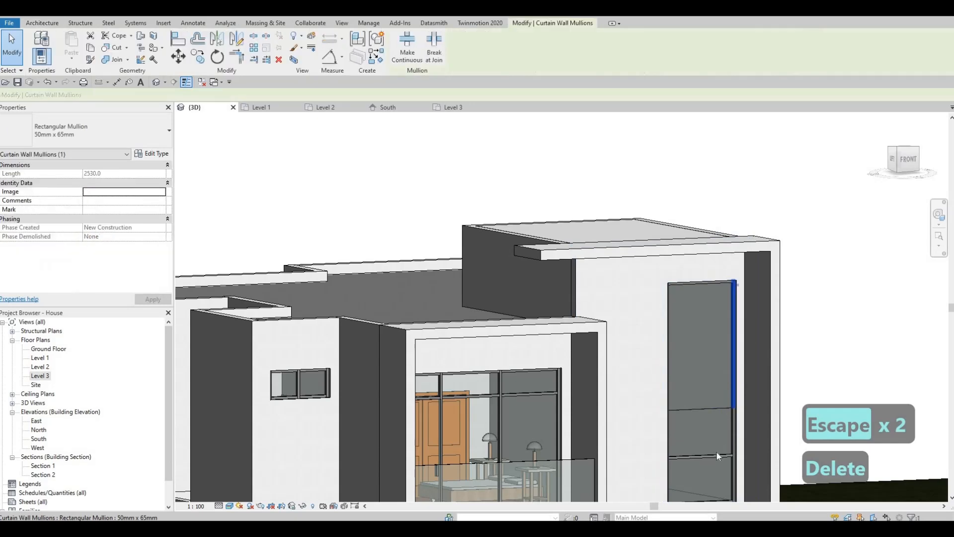
key(Delete)
click(712, 412)
key(Delete)
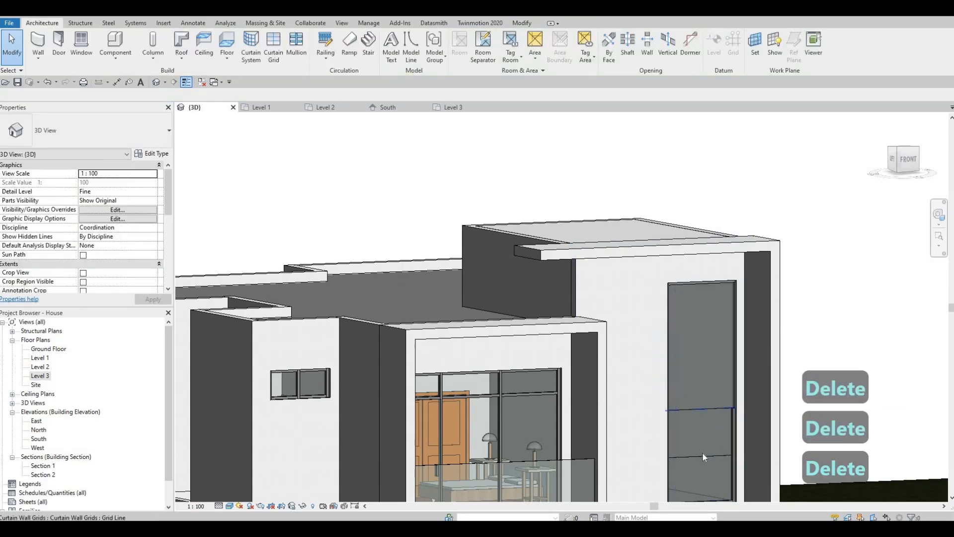
click(701, 454)
key(Delete)
click(737, 443)
key(Delete)
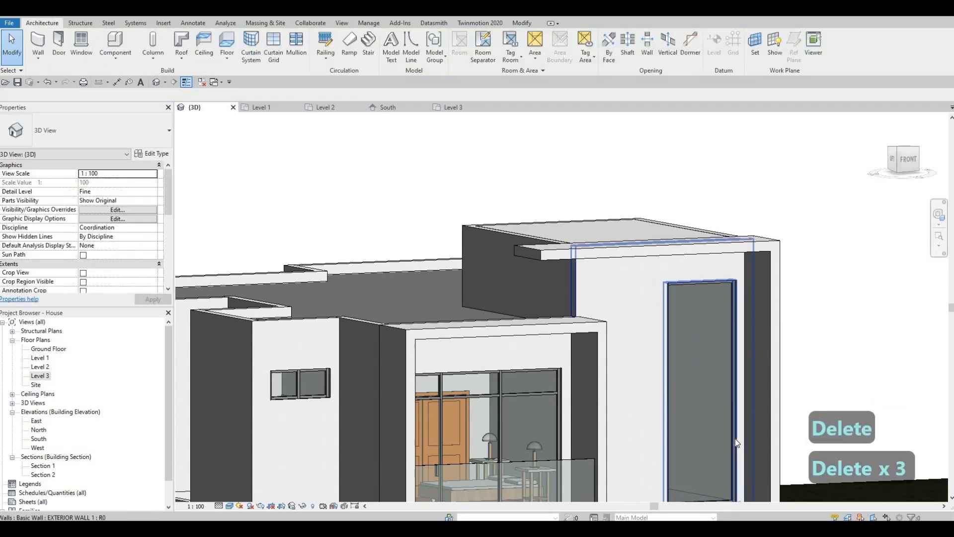
Delete both vertical edge mullions of the tall front curtain wall.
key(Tab)
key(Tab)
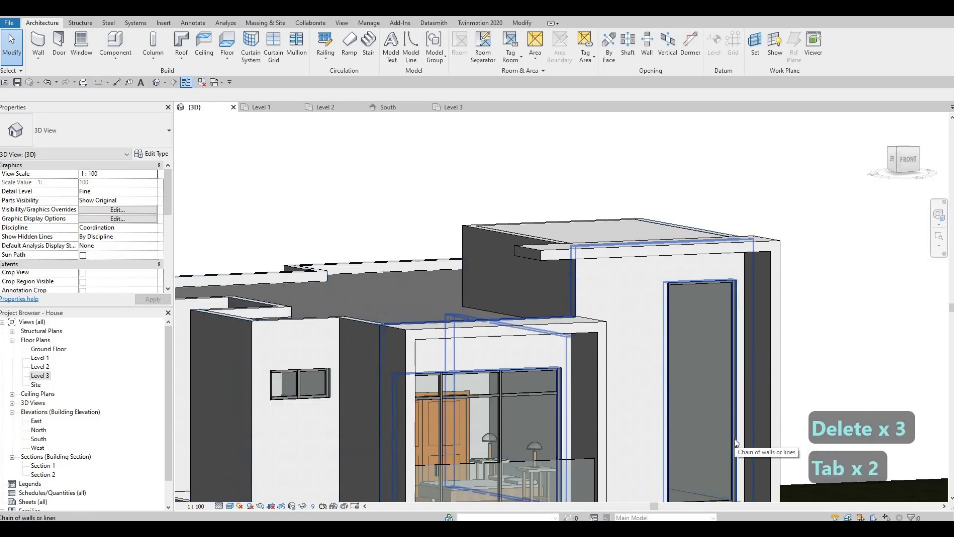
key(Tab)
click(712, 449)
key(Delete)
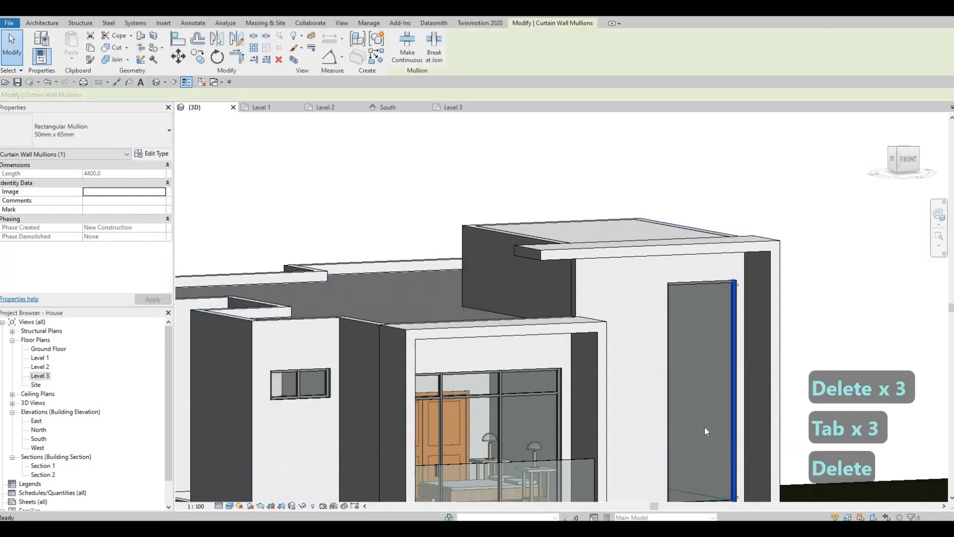
shift+middle_drag(551, 420, 483, 370)
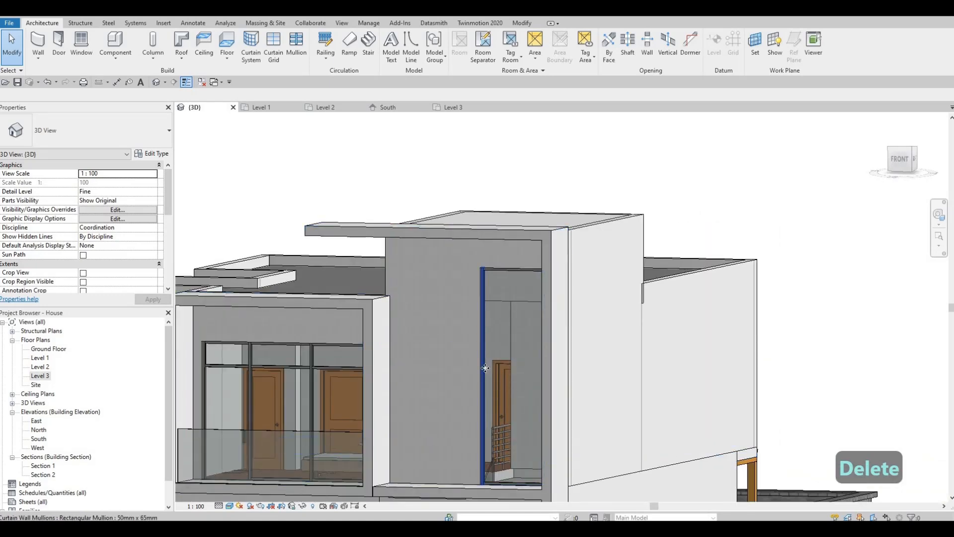
click(523, 291)
key(Delete)
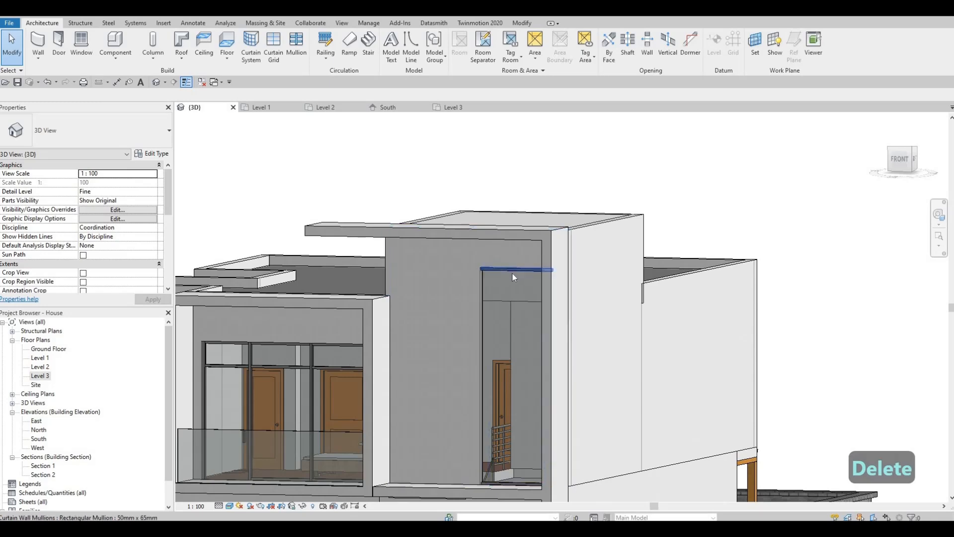
Delete the top and bottom edge mullions of the tall front curtain wall, leaving frameless glass.
click(512, 274)
key(Delete)
shift+middle_drag(564, 398, 613, 459)
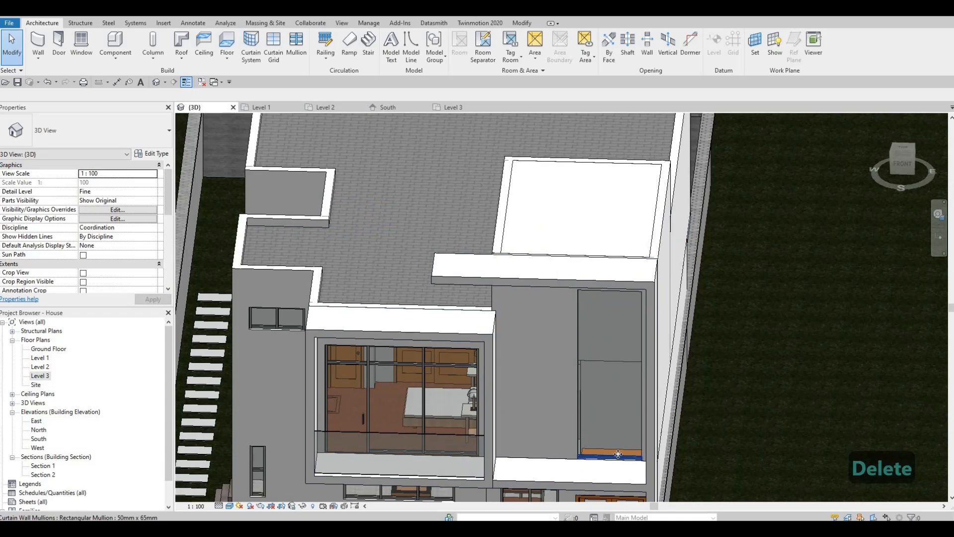
click(617, 454)
key(Delete)
middle_drag(655, 316, 619, 191)
click(621, 191)
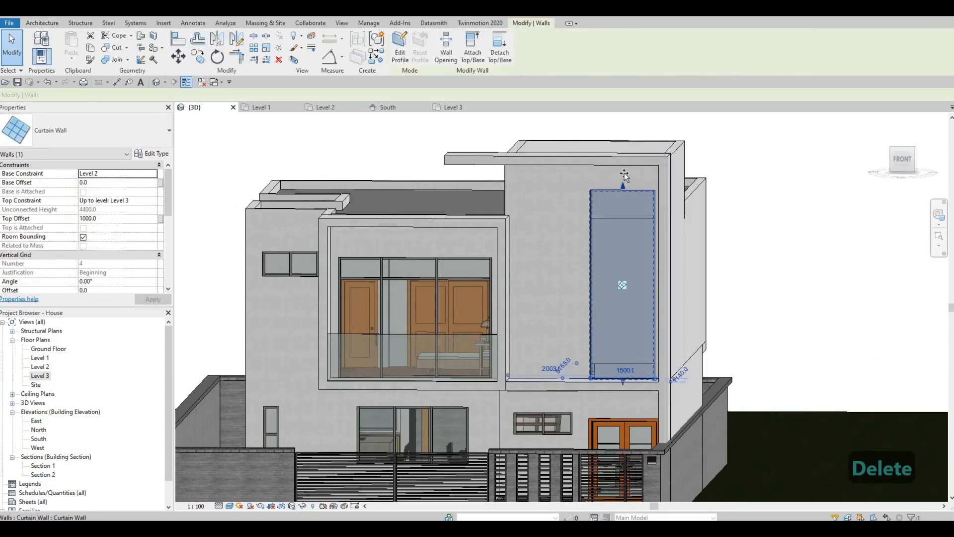
shift+middle_drag(578, 316, 541, 214)
key(Escape)
Shorten the roof-level slab of the front generic-model frame so it projects less past the side of the raised enclosure.
shift+middle_drag(467, 174, 702, 273)
key(Escape)
key(Escape)
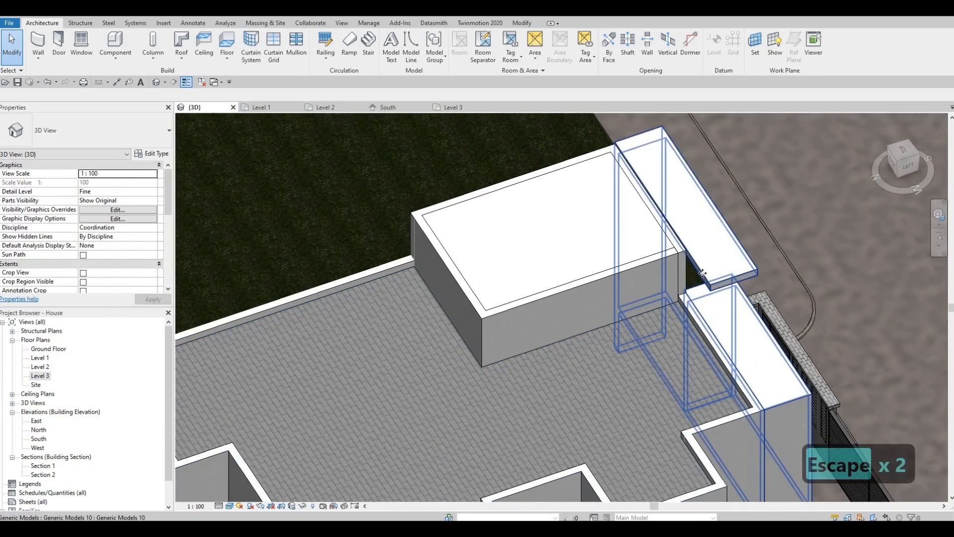
click(705, 273)
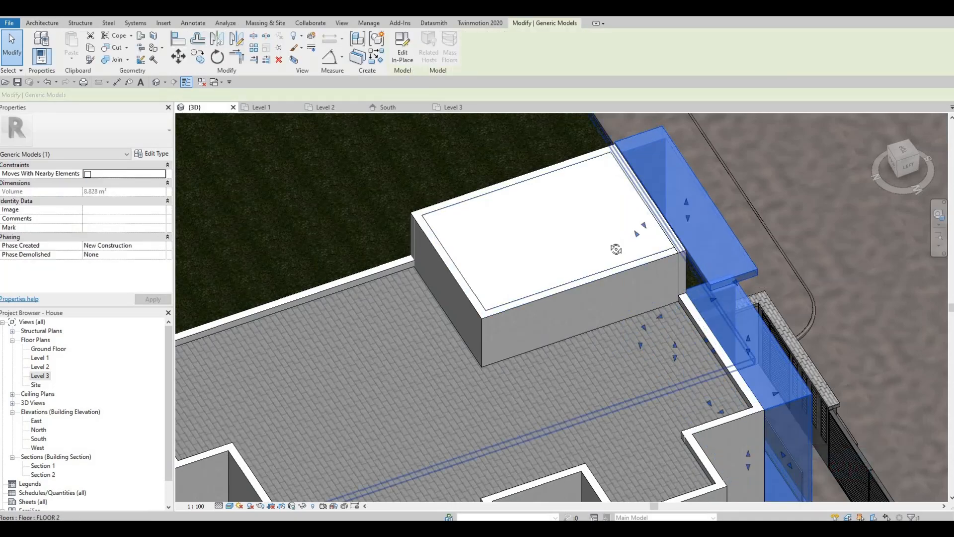
shift+middle_drag(517, 219, 705, 301)
shift+middle_drag(742, 216, 692, 211)
key(Escape)
click(692, 211)
shift+middle_drag(492, 267, 472, 211)
drag(472, 206, 506, 210)
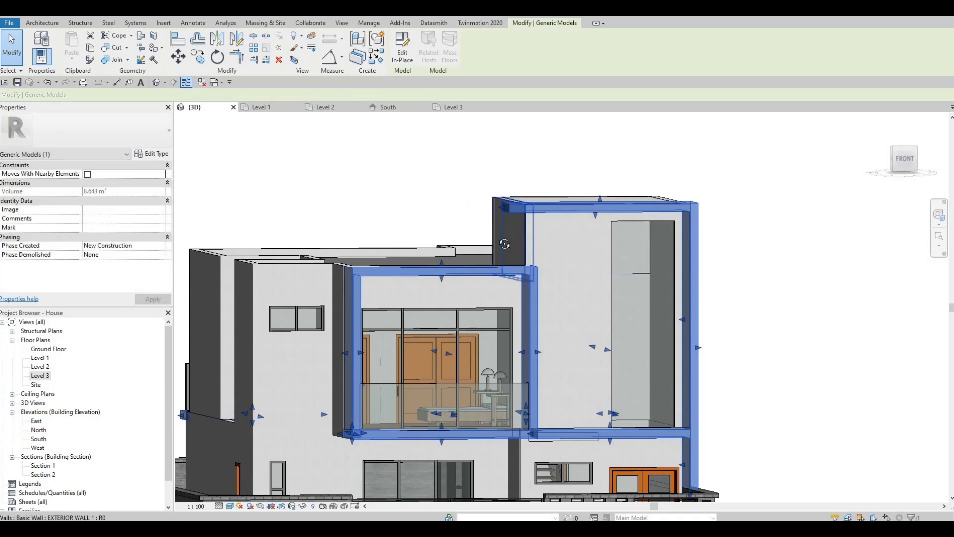
shift+middle_drag(491, 231, 456, 256)
scroll(454, 256, up, 3)
drag(452, 255, 450, 285)
shift+middle_drag(579, 321, 804, 205)
key(Escape)
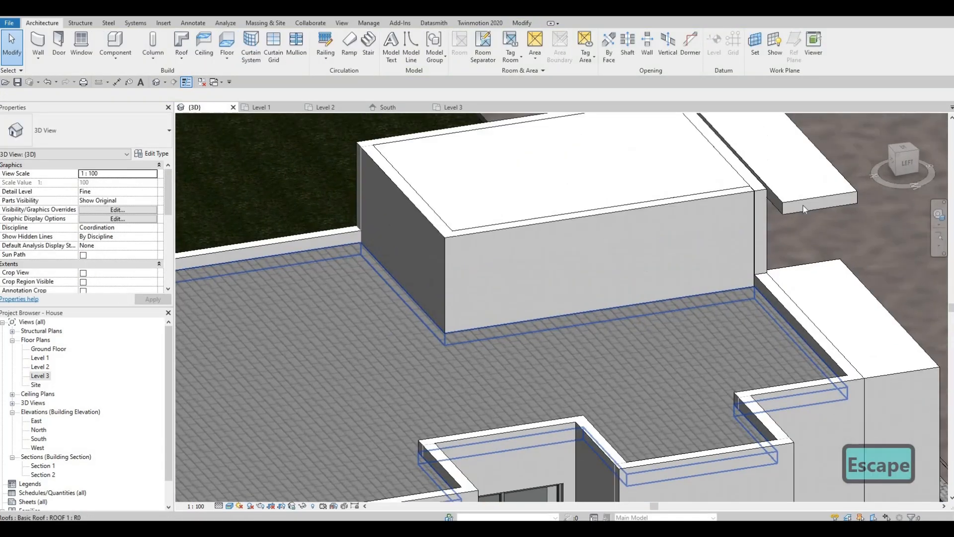
click(766, 270)
shift+middle_drag(628, 172, 403, 68)
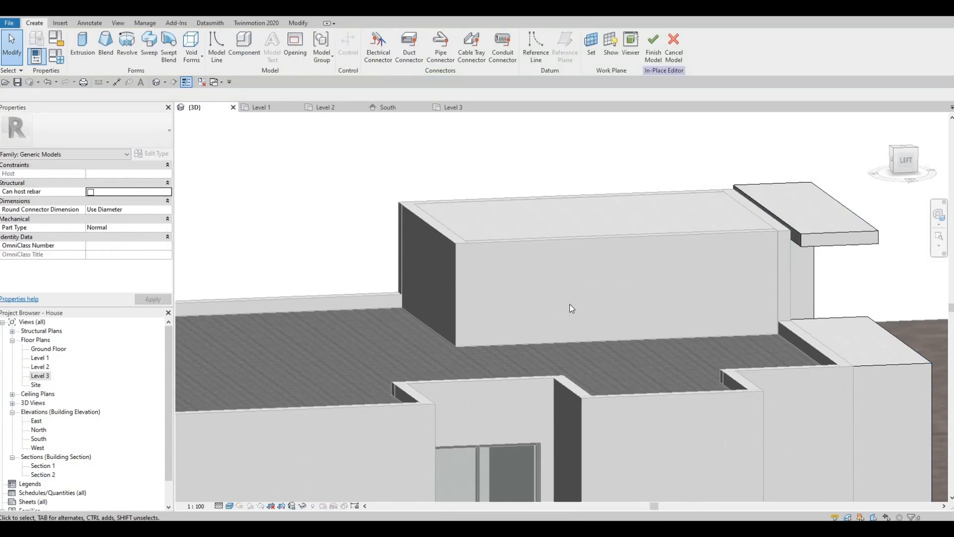
click(83, 49)
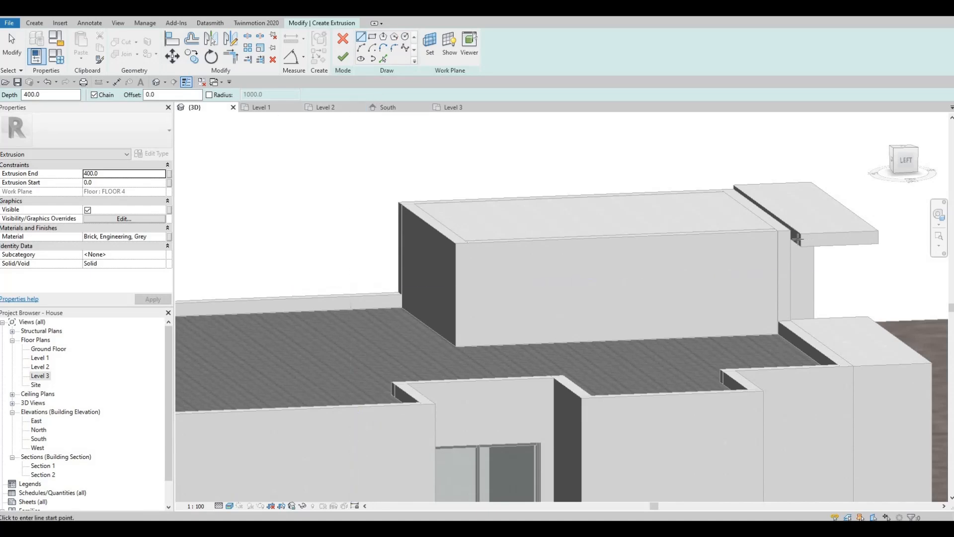
key(Escape)
key(Escape)
key(Escape)
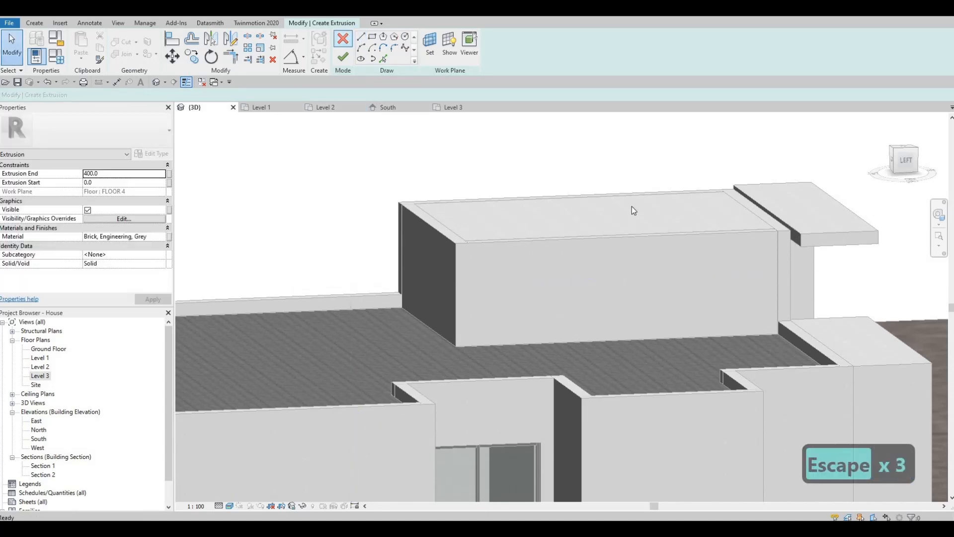
click(362, 47)
key(Escape)
key(Escape)
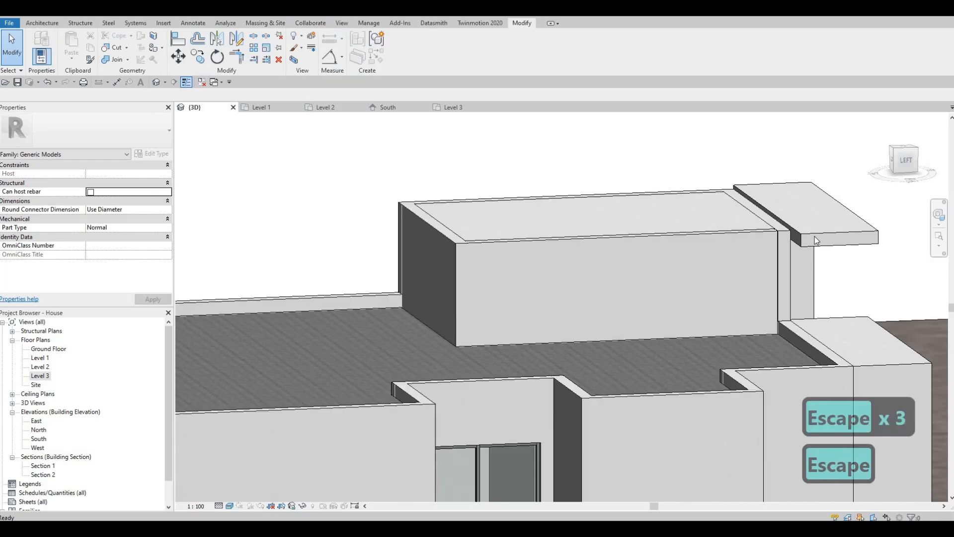
Copy the material name Gypsum Wall Board(3) from the front frame's roof-level extrusion and leave the in-place editor.
click(781, 273)
shift+middle_drag(700, 247, 398, 144)
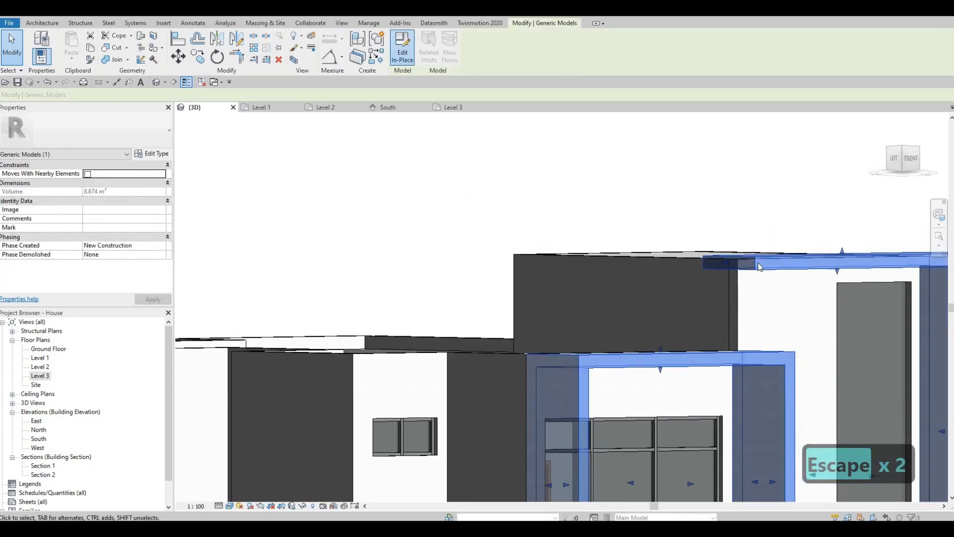
double_click(759, 263)
click(759, 263)
click(149, 239)
key(ctrl+c)
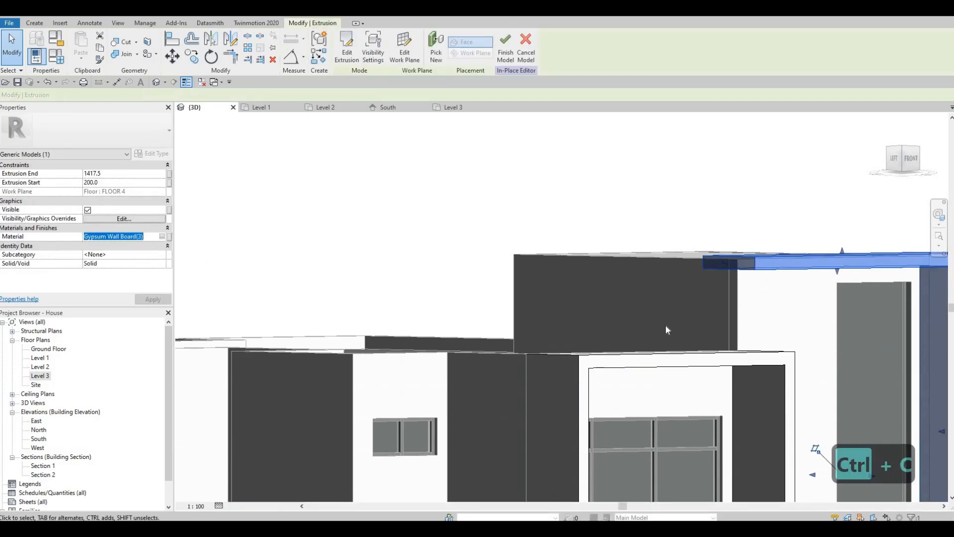
key(Escape)
key(Escape)
key(Escape)
middle_drag(435, 280, 396, 267)
scroll(305, 147, down, 2)
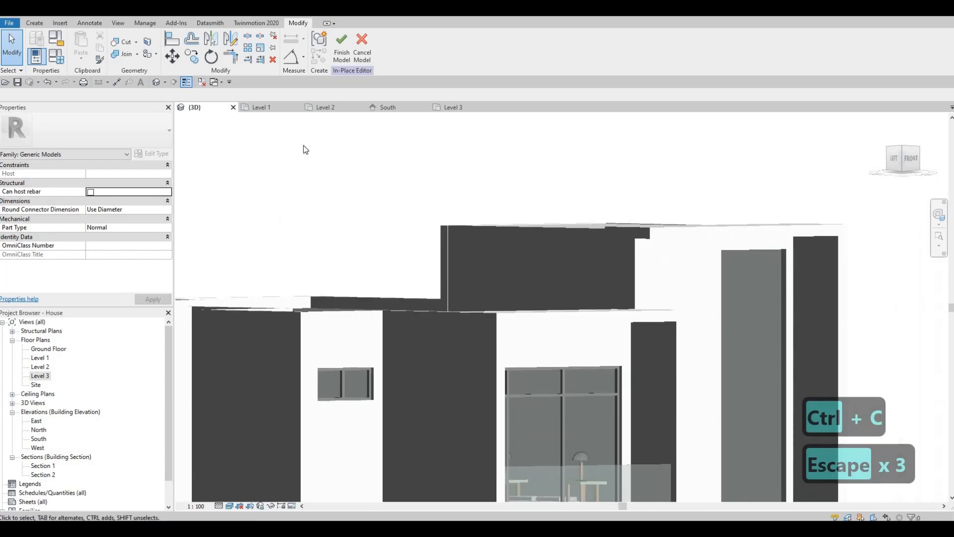
scroll(696, 338, up, 1)
middle_drag(587, 302, 673, 322)
key(Escape)
middle_drag(688, 279, 673, 321)
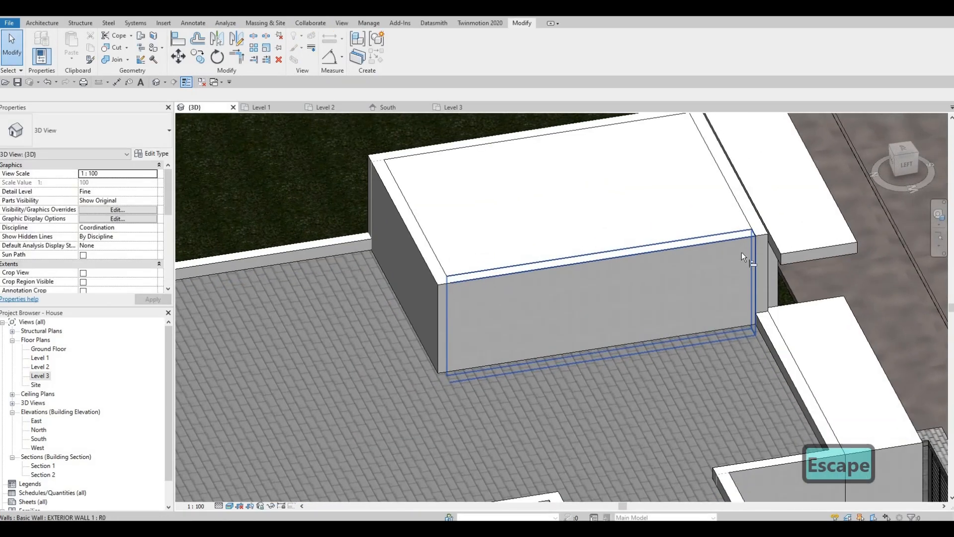
Align the top face of the front frame's overhanging slab with the top of the raised enclosure's front wall.
key(a)
key(l)
click(768, 208)
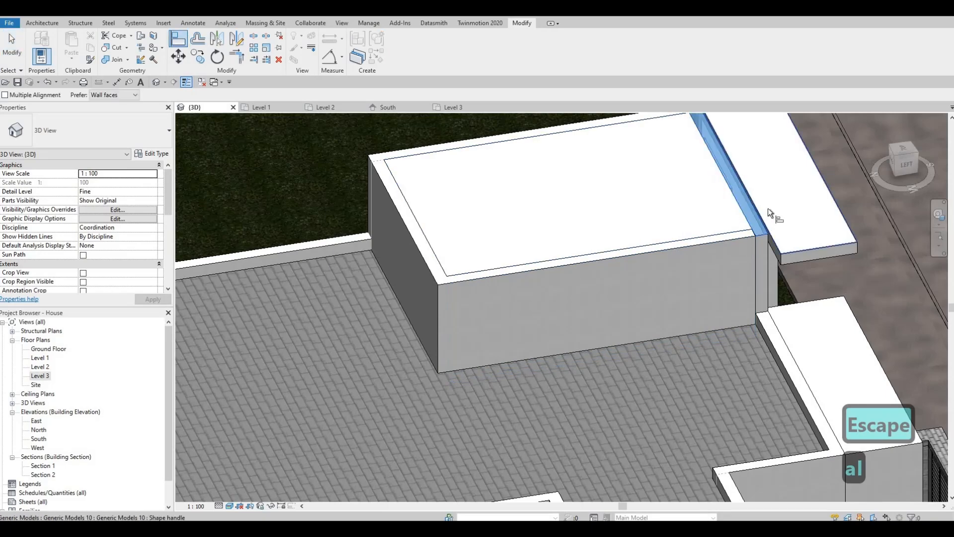
key(Escape)
shift+middle_drag(645, 286, 560, 231)
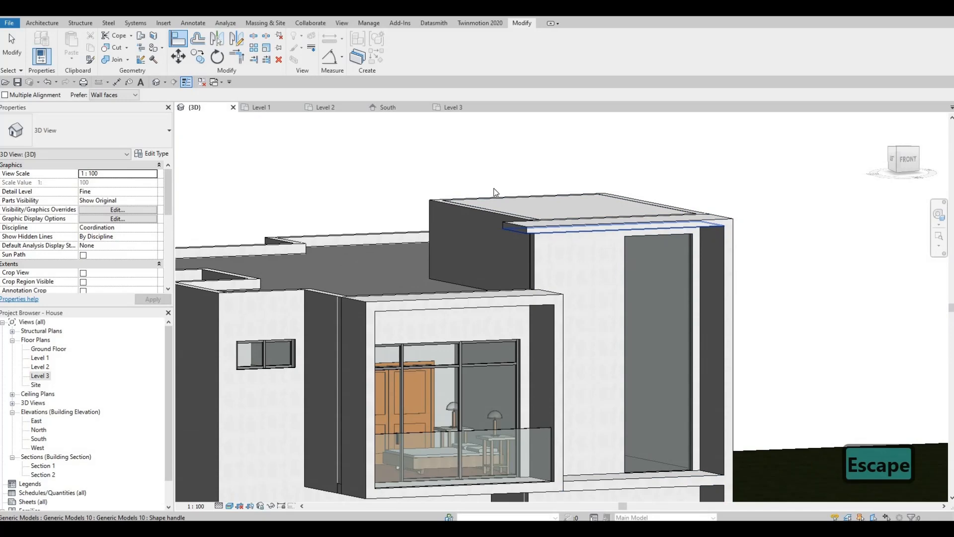
key(Escape)
key(Escape)
Edit the front frame's extrusion profile in place, set the roof-level slab's thickness to 200, and finish the sketch.
click(598, 228)
double_click(588, 234)
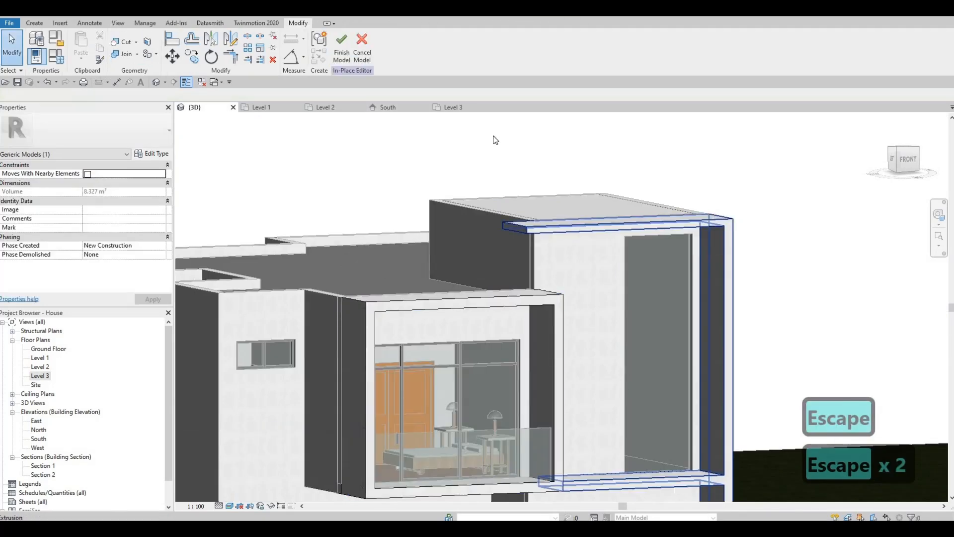
click(580, 225)
scroll(712, 219, up, 2)
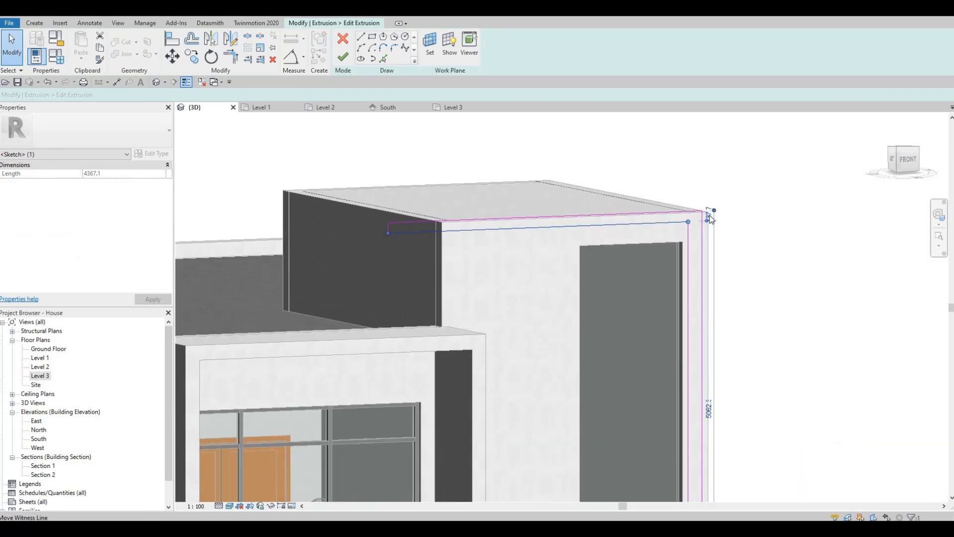
scroll(713, 220, up, 2)
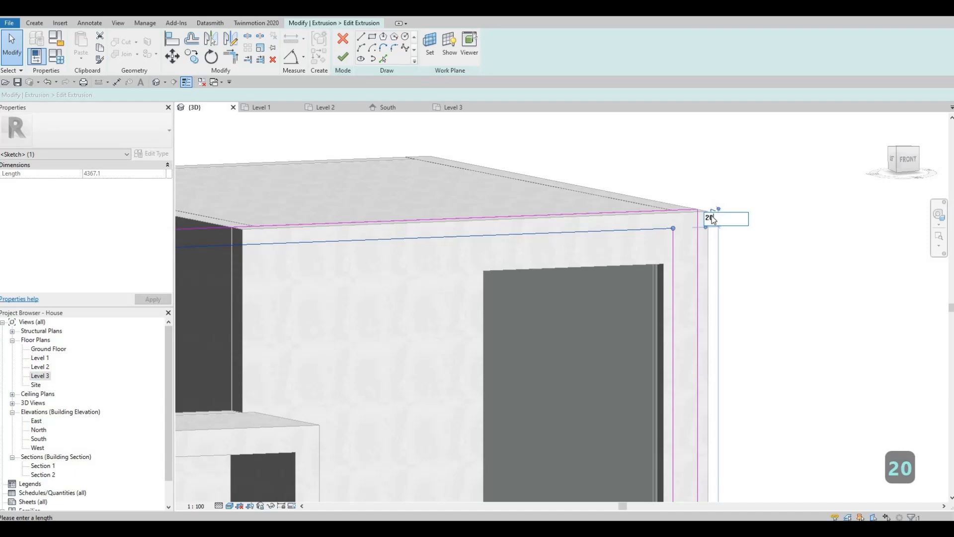
text(0)
key(Return)
click(346, 63)
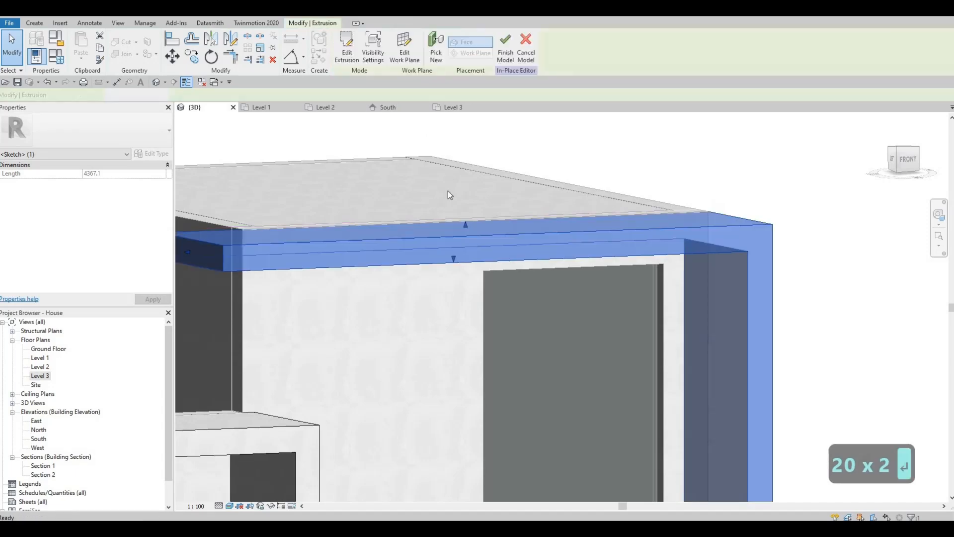
Set the work plane to the raised enclosure's wall facing the roof deck and start an extrusion with material Gypsum Wall Board(3).
scroll(437, 209, down, 2)
shift+middle_drag(523, 249, 223, 165)
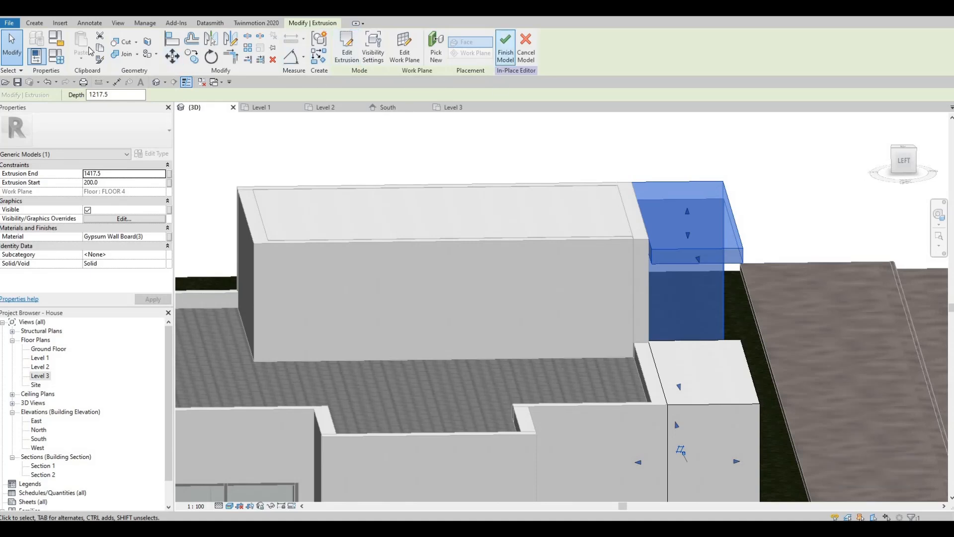
click(506, 50)
key(Escape)
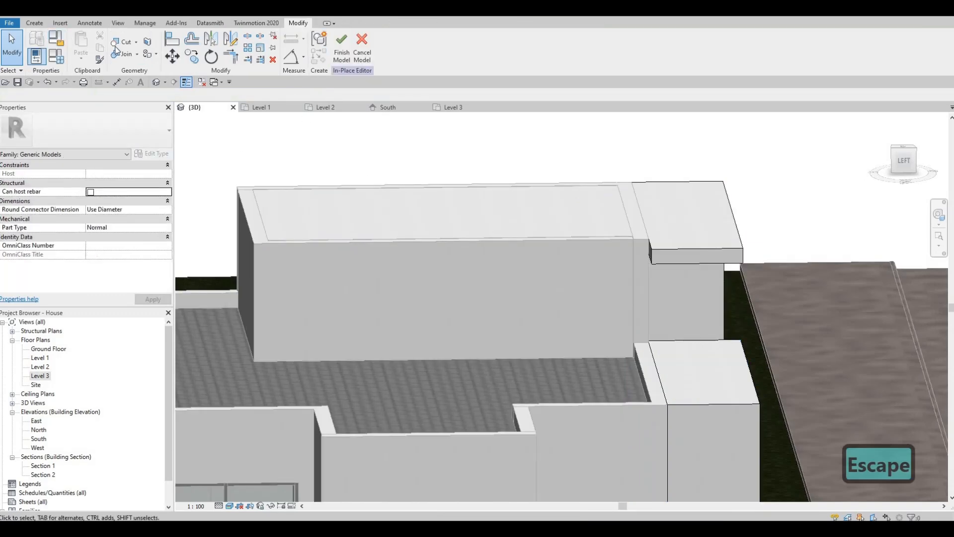
click(34, 22)
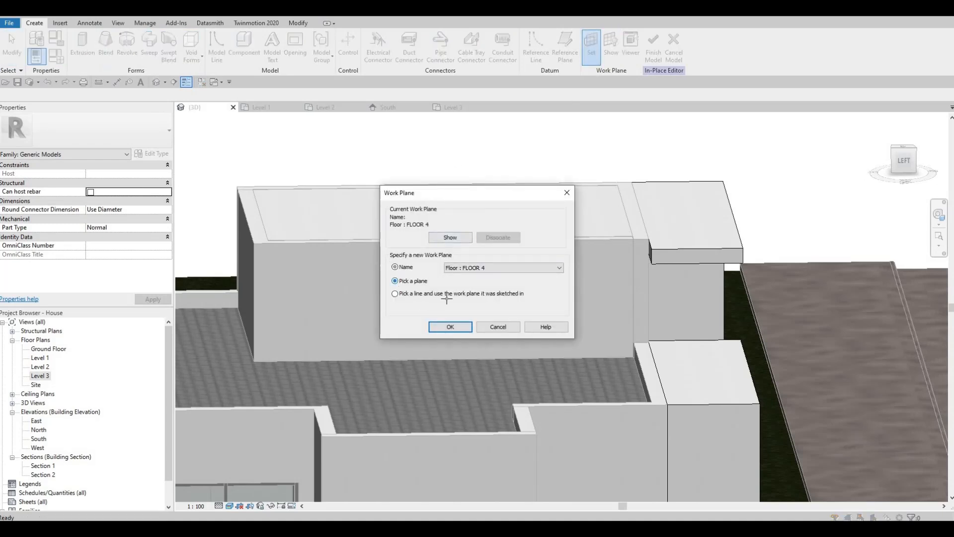
click(450, 327)
click(448, 308)
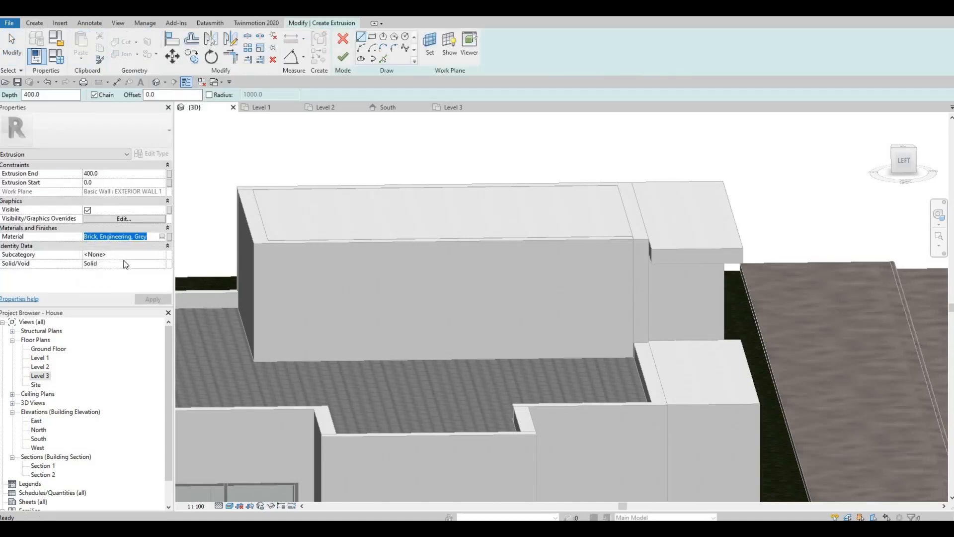
key(ctrl+v)
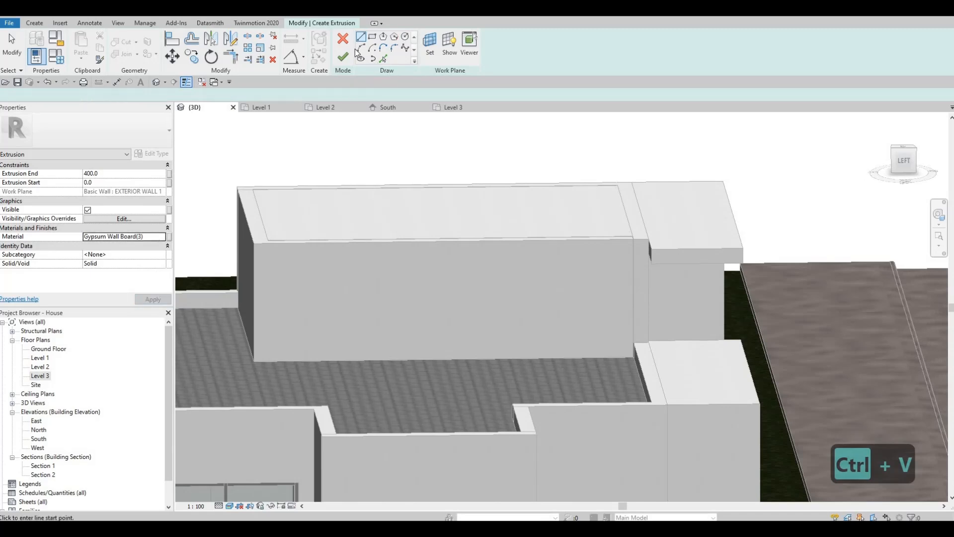
Sketch a rectangle about 5265 by 264 along the wall's top edge, from the front slab to the rear corner.
click(373, 37)
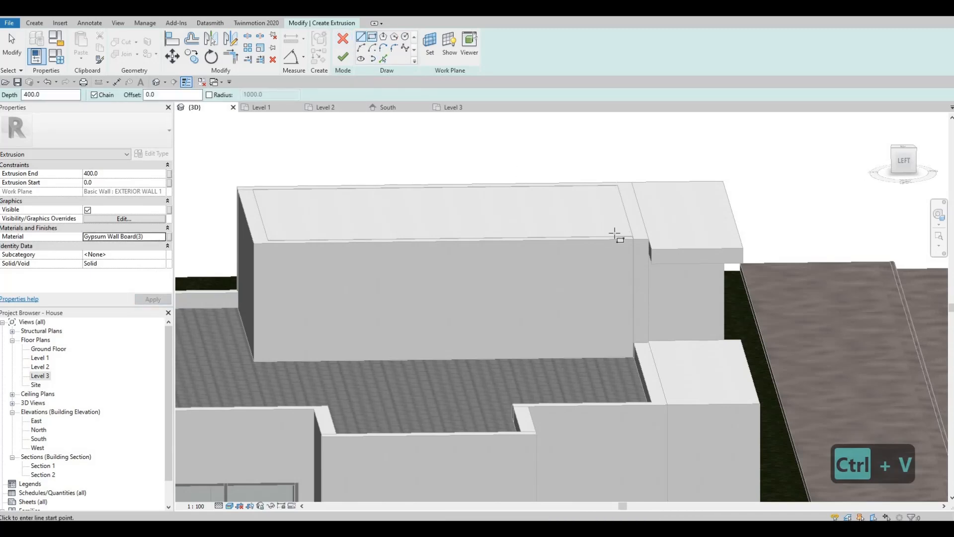
click(649, 242)
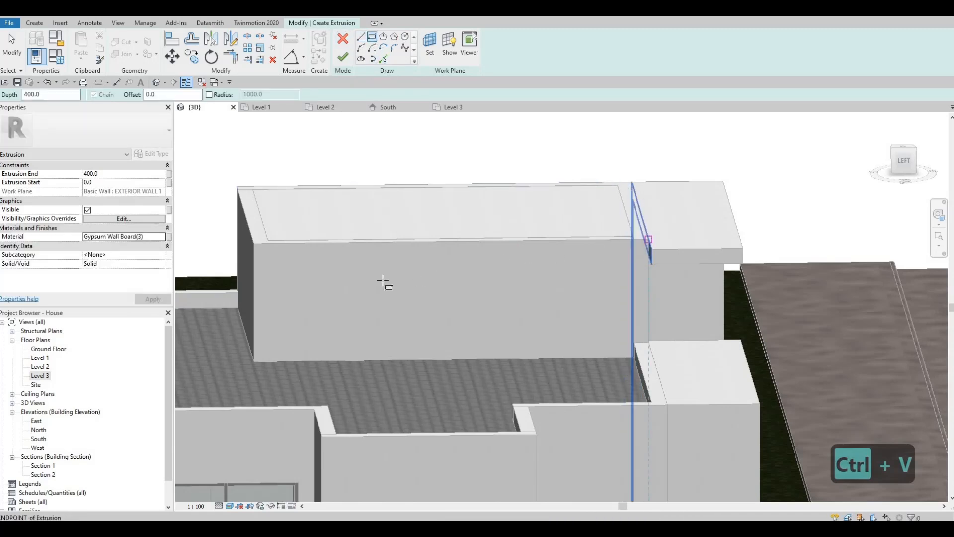
click(256, 263)
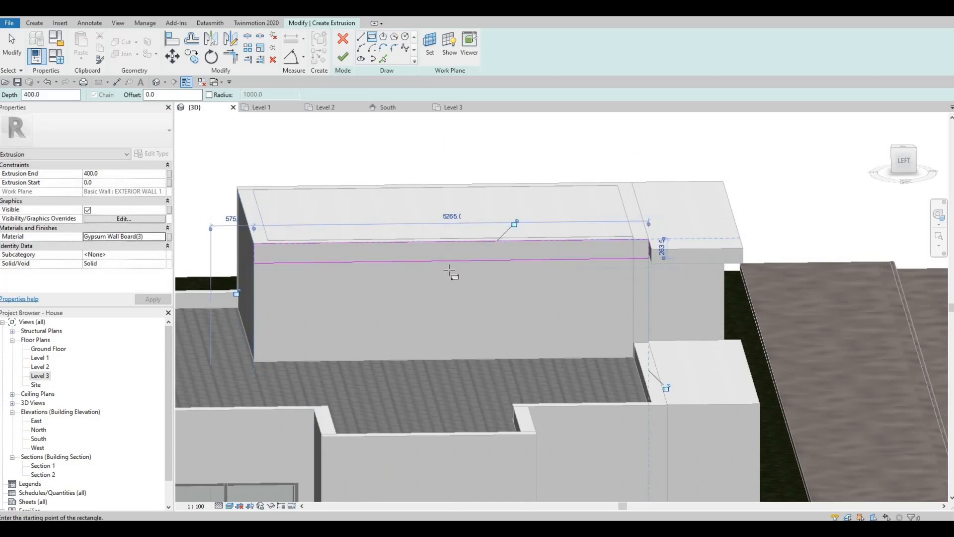
key(Escape)
key(Escape)
Set the rectangle's height to 200 and finish it as a 400-deep extrusion along the enclosure's side.
click(553, 252)
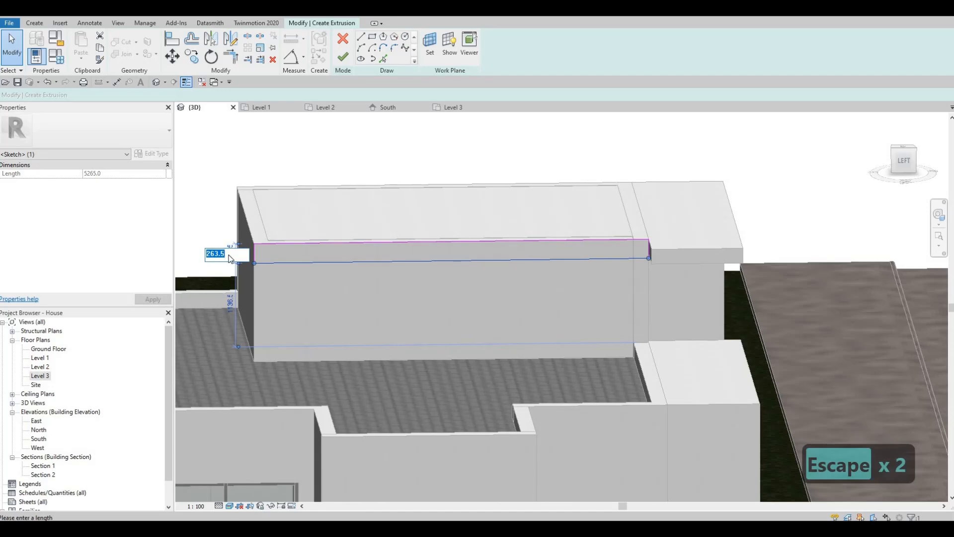
text(200)
key(Return)
key(Escape)
key(Escape)
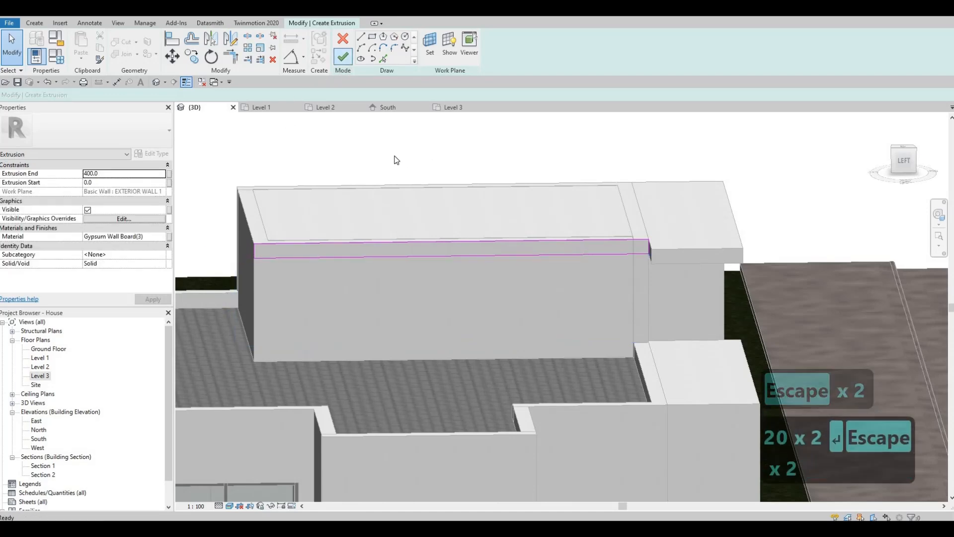
shift+middle_drag(497, 272, 497, 277)
key(Escape)
key(Escape)
key(Escape)
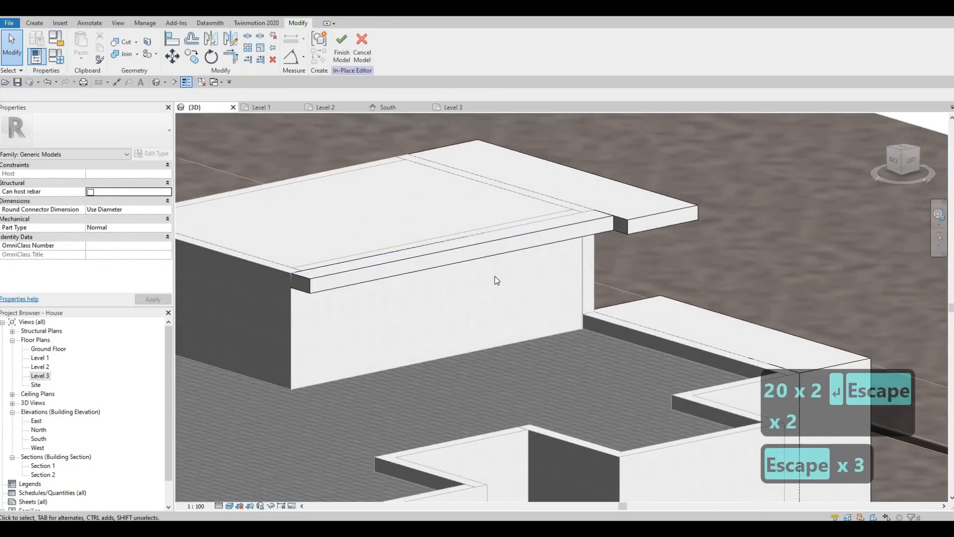
key(Escape)
key(Escape)
key(Escape)
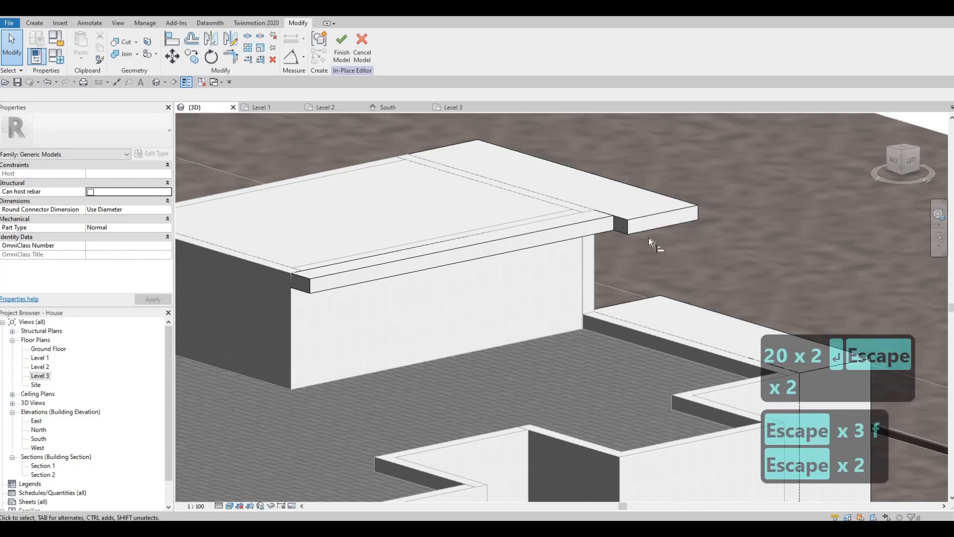
Align the outer face of the side canopy with the end face of the front slab and finish the in-place model.
key(a)
key(l)
click(593, 231)
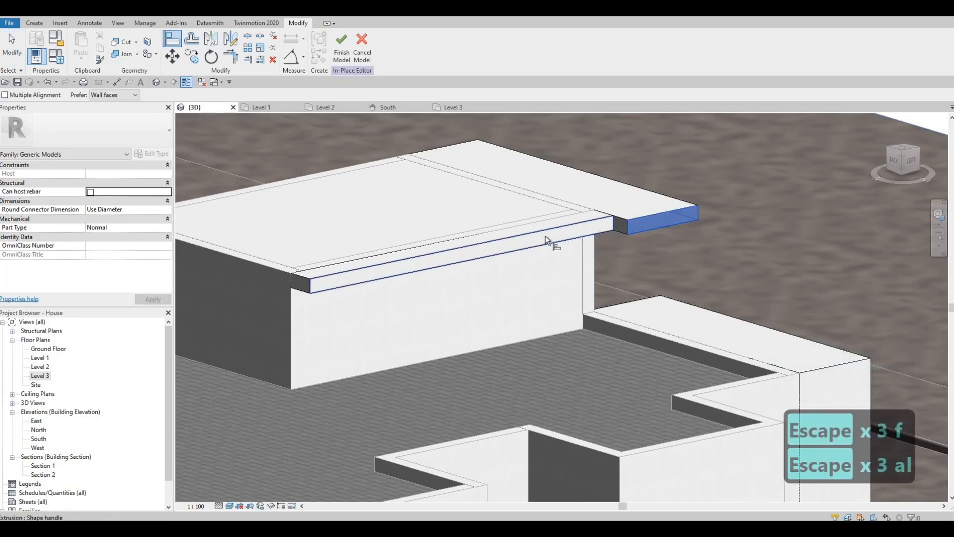
click(545, 235)
key(Escape)
key(Escape)
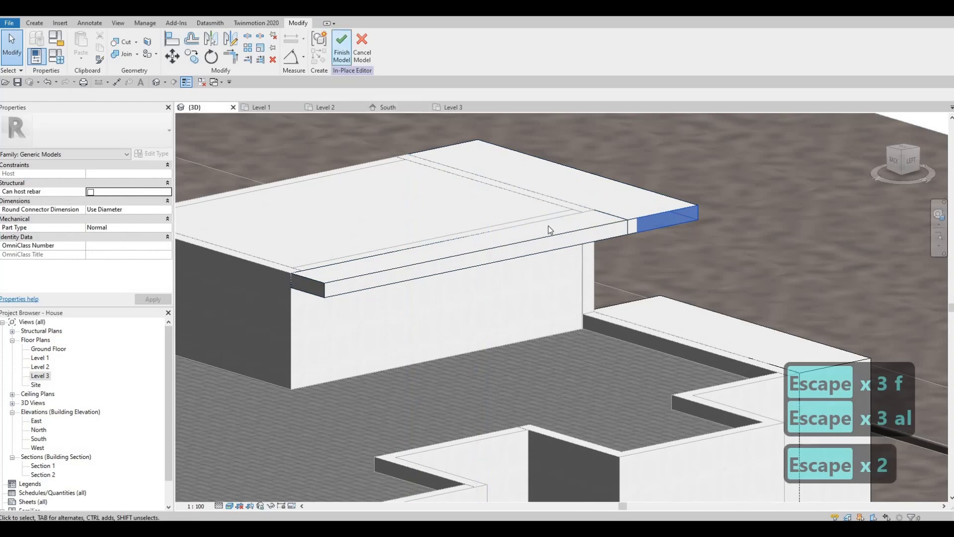
key(Escape)
Examine the roof overhang and the front facade of the house from several angles.
shift+middle_drag(377, 277, 487, 252)
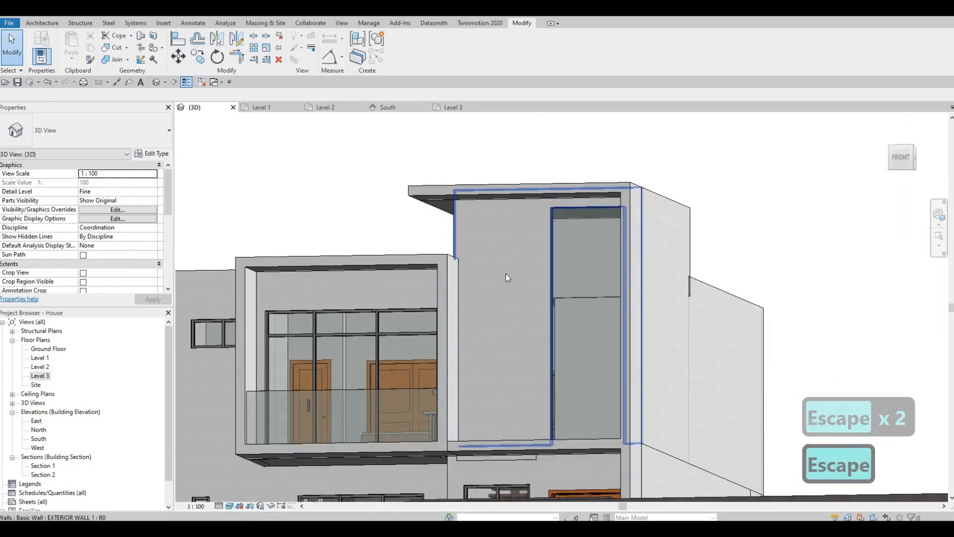
shift+middle_drag(552, 293, 533, 322)
scroll(590, 318, down, 2)
shift+middle_drag(559, 291, 567, 252)
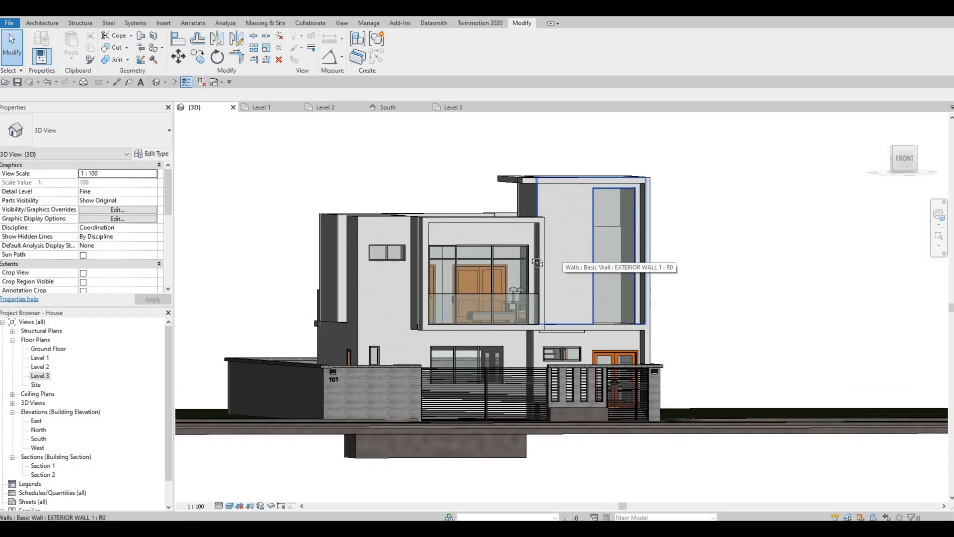
shift+middle_drag(532, 272, 601, 170)
key(Escape)
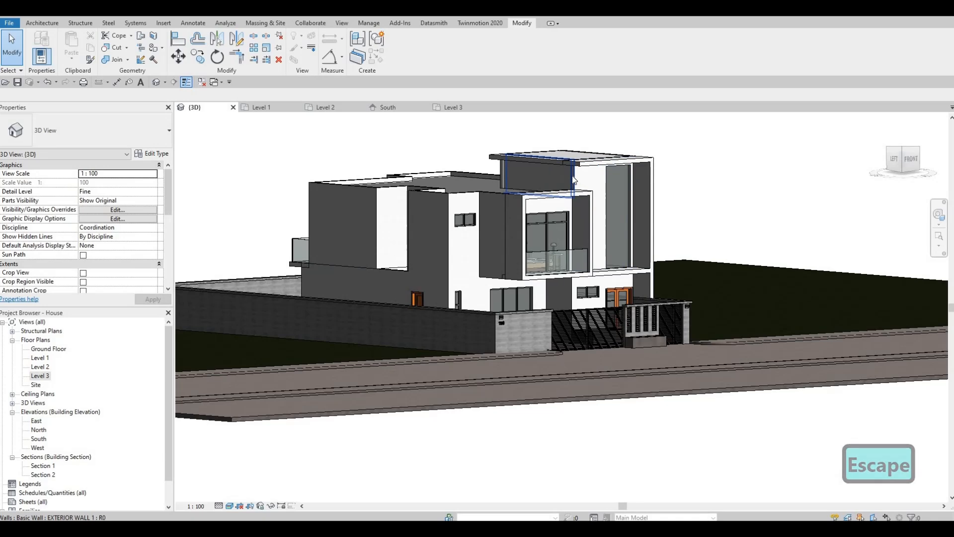
In the Level 3 plan, draw a Curtain Wall about 4300 long inside the raised enclosure's side wall.
double_click(40, 376)
scroll(431, 307, down, 5)
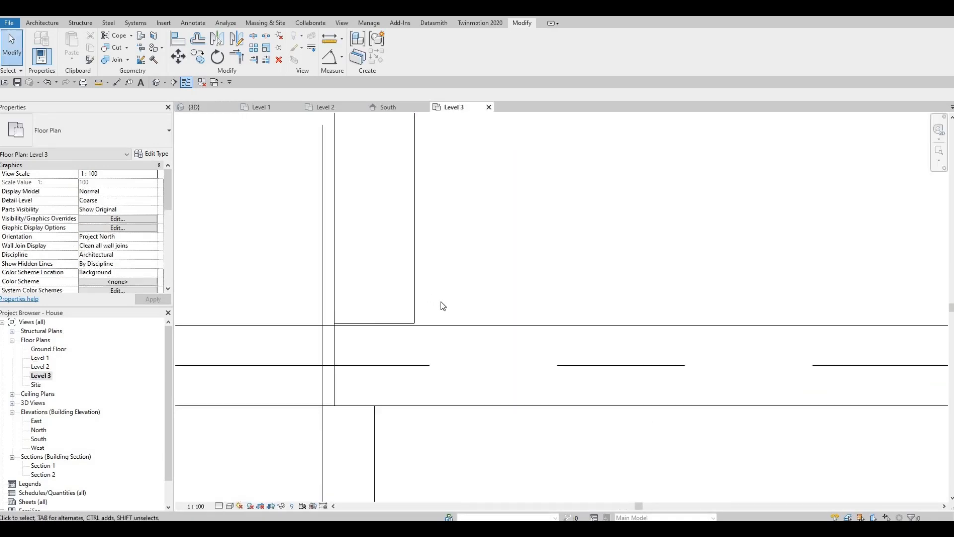
key(Escape)
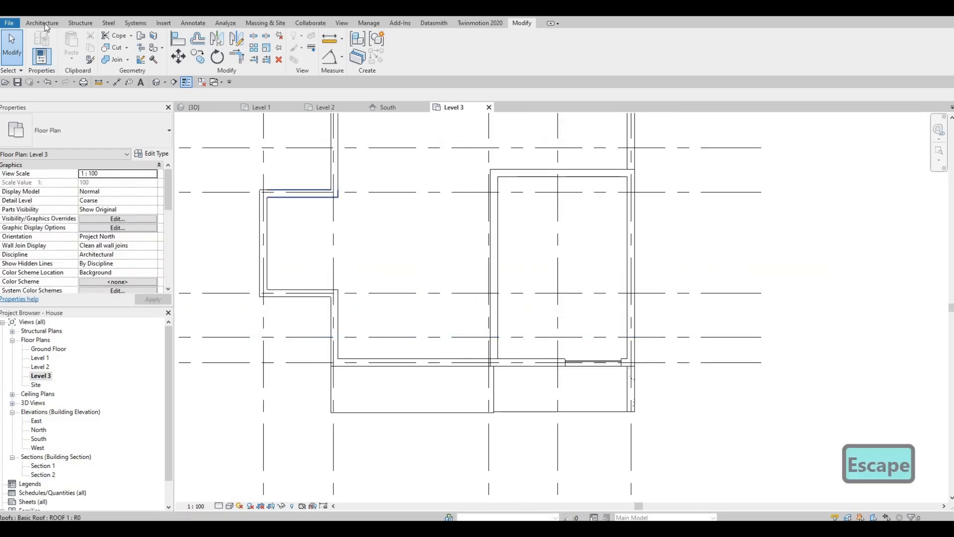
key(Escape)
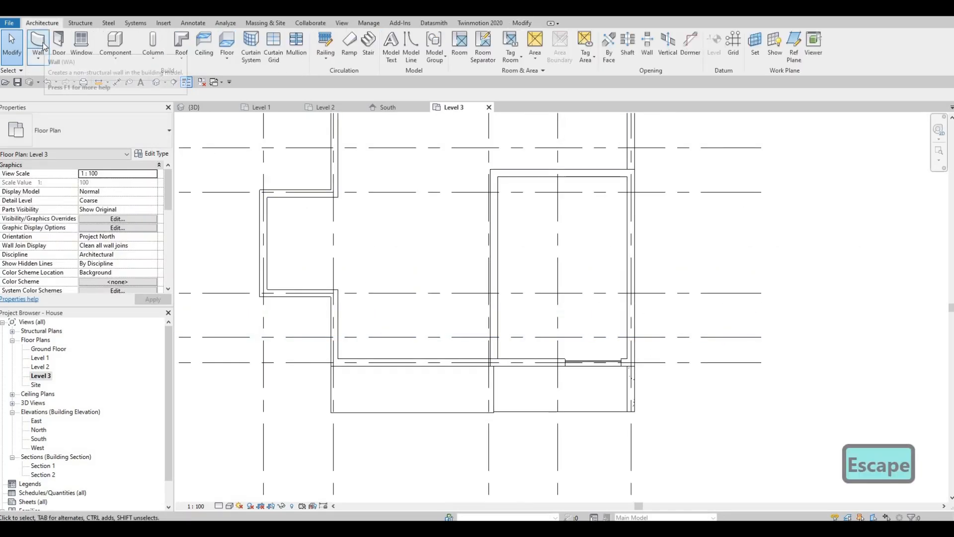
key(w)
key(a)
click(65, 133)
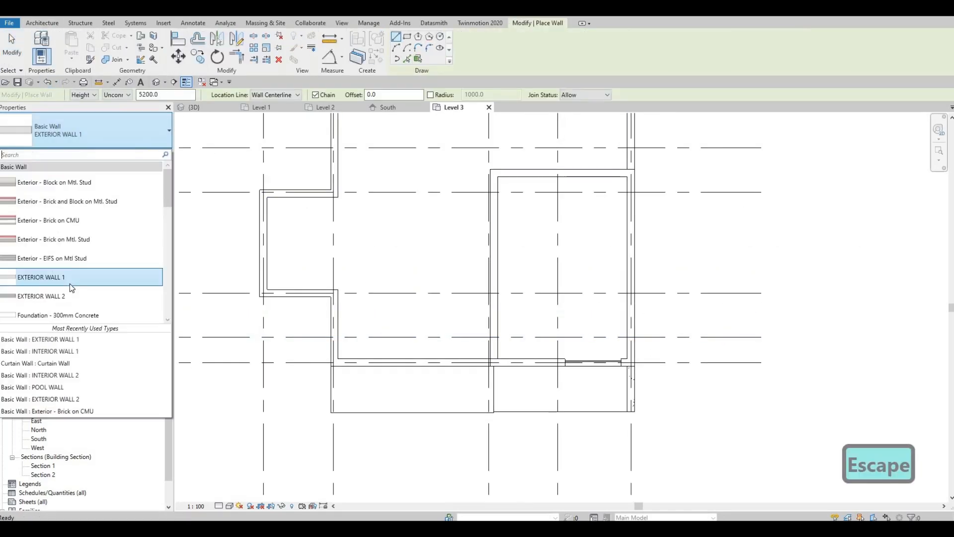
scroll(64, 289, down, 10)
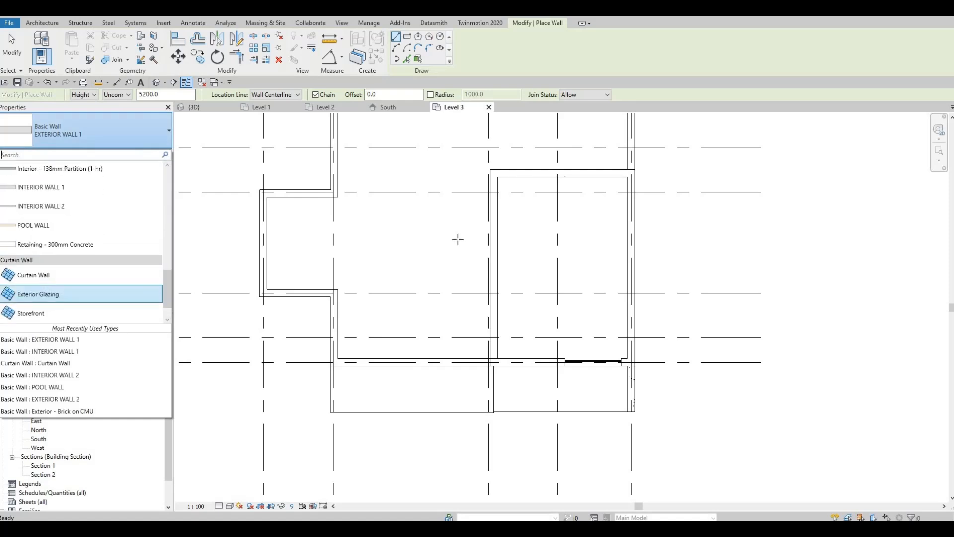
click(494, 185)
scroll(492, 183, up, 2)
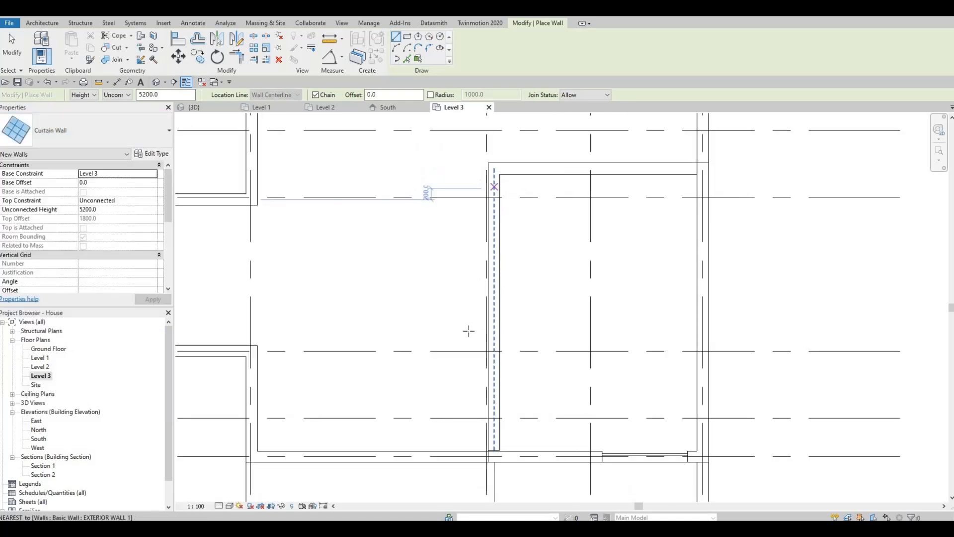
click(516, 427)
key(Escape)
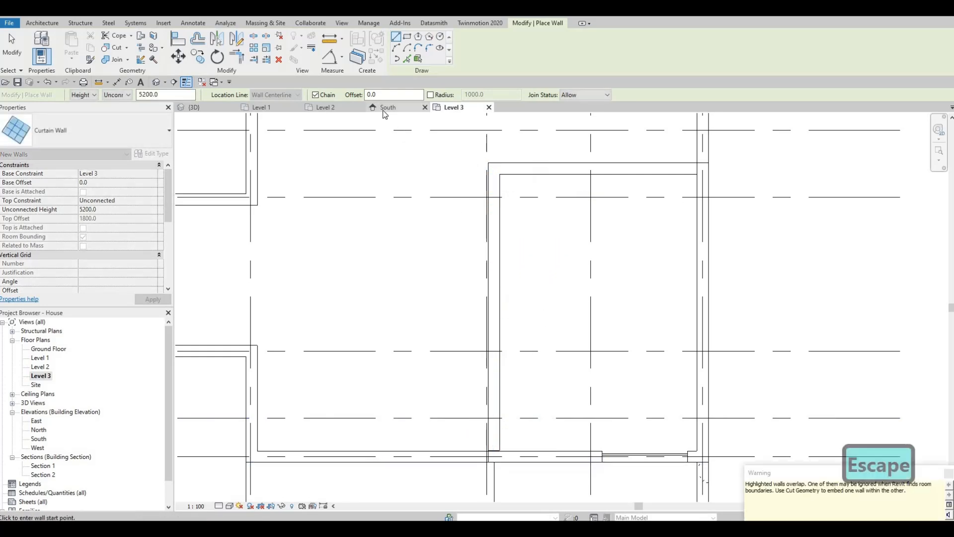
key(Escape)
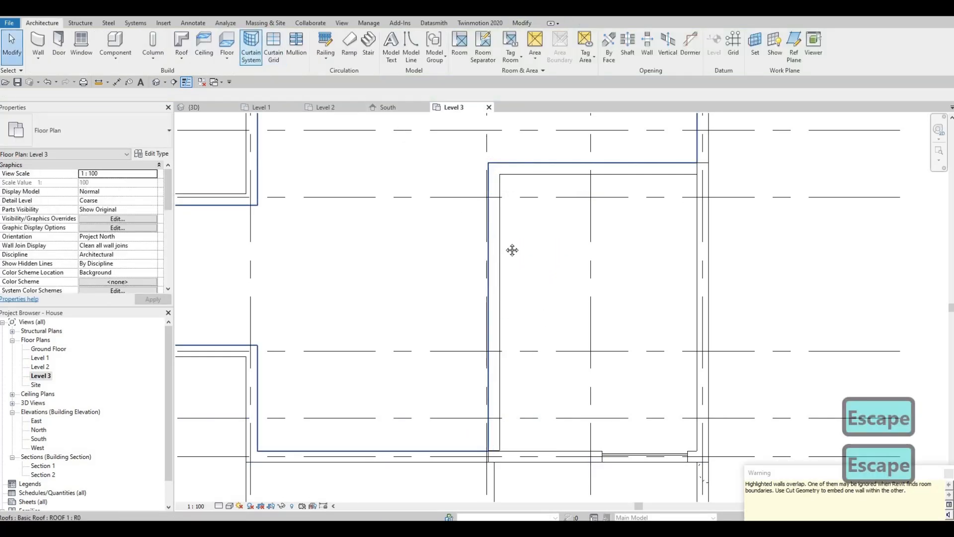
Draw a second, flipped Curtain Wall about 1620 long inside the enclosure's front wall, beside the existing tall glazing.
middle_drag(541, 406, 522, 334)
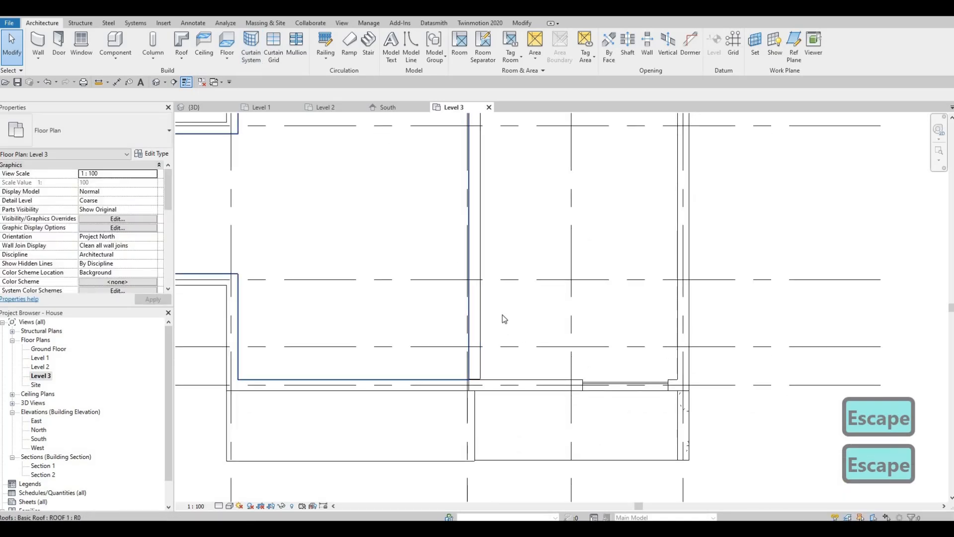
key(w)
key(a)
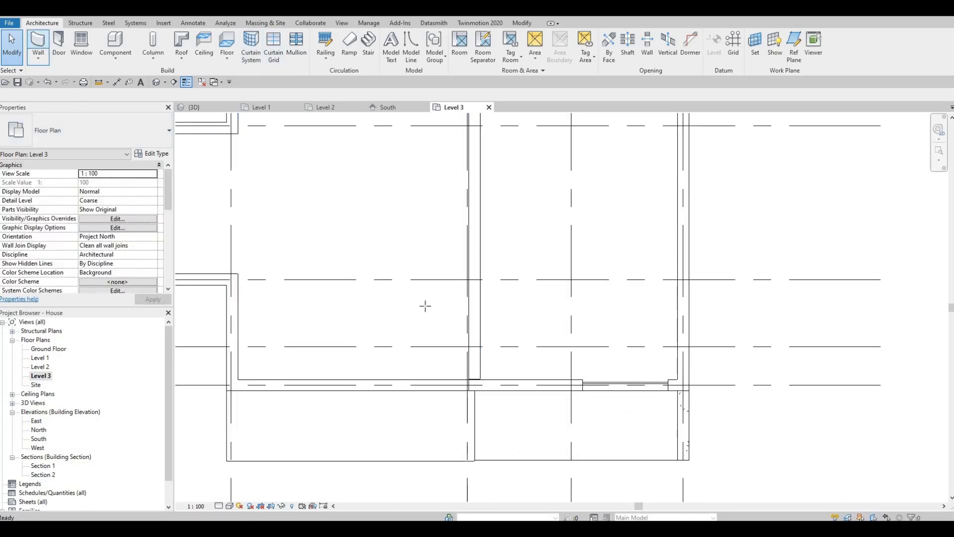
scroll(574, 370, up, 3)
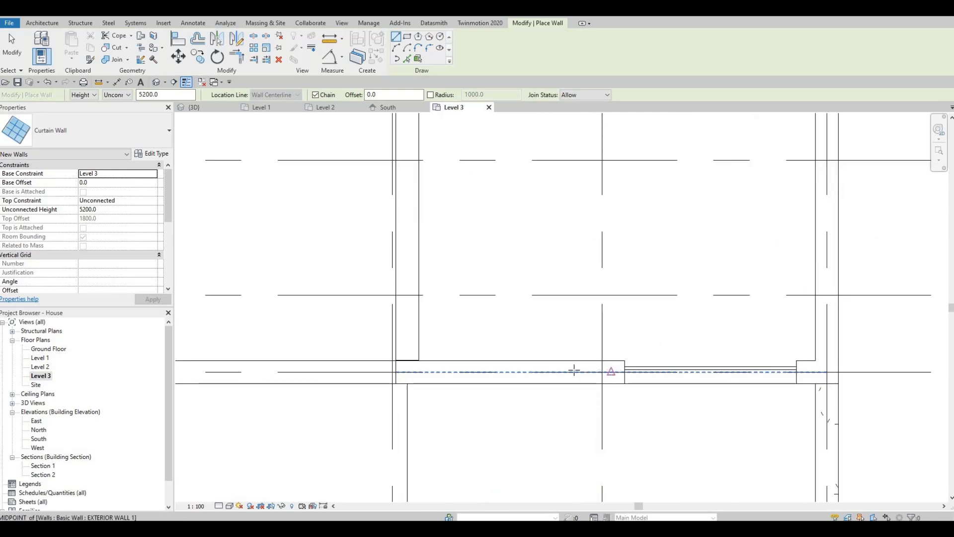
key(Escape)
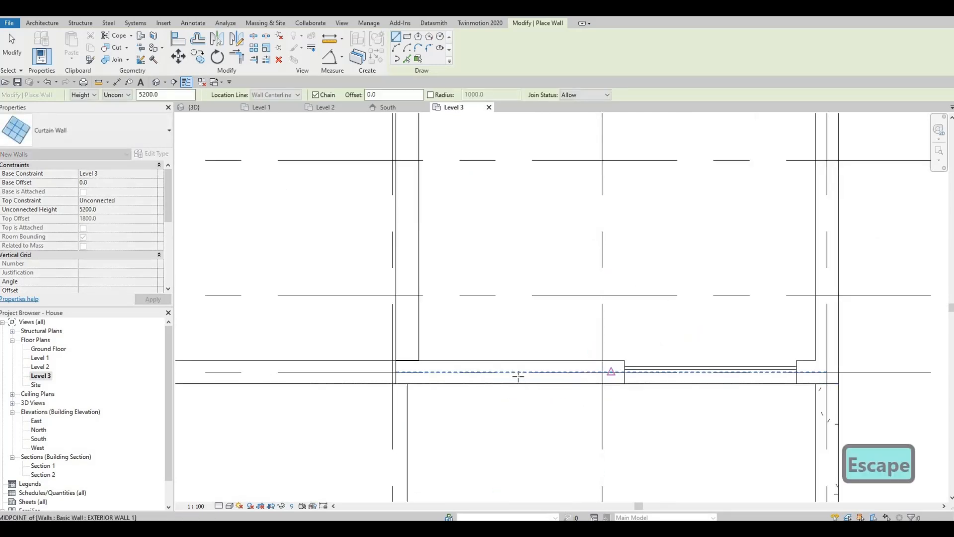
key(space)
click(426, 372)
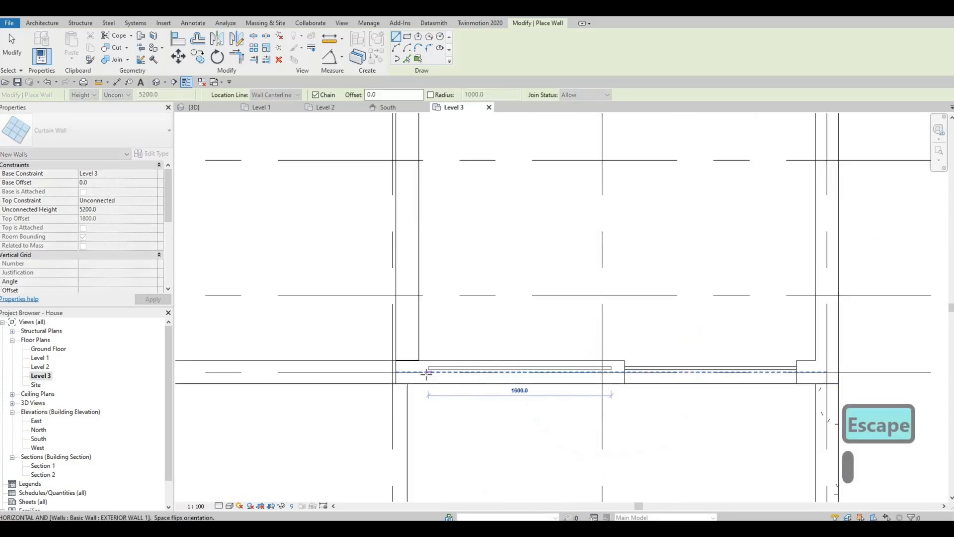
key(Escape)
key(Escape)
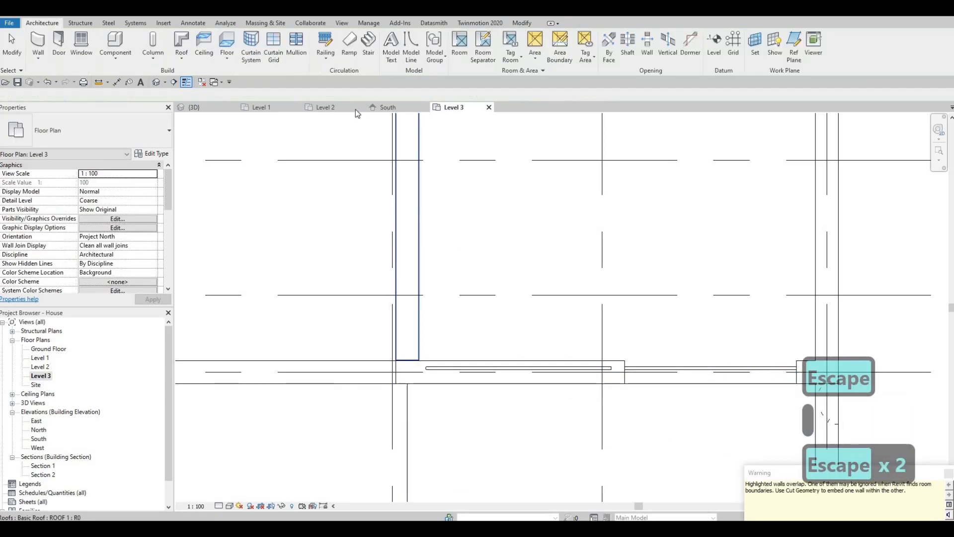
Try a similar curtain wall about 4460 long along the enclosure's side wall, and undo its placement.
scroll(460, 353, down, 2)
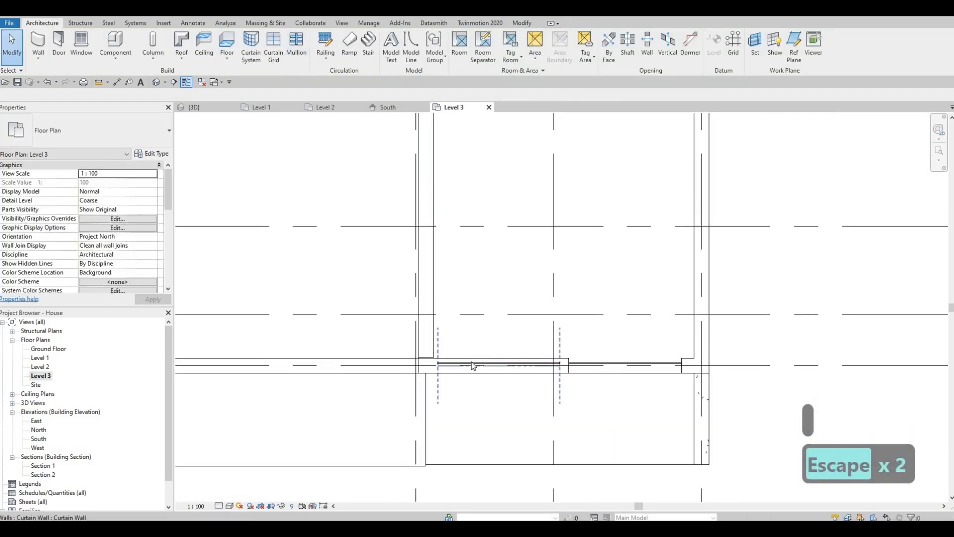
click(464, 301)
key(c)
key(s)
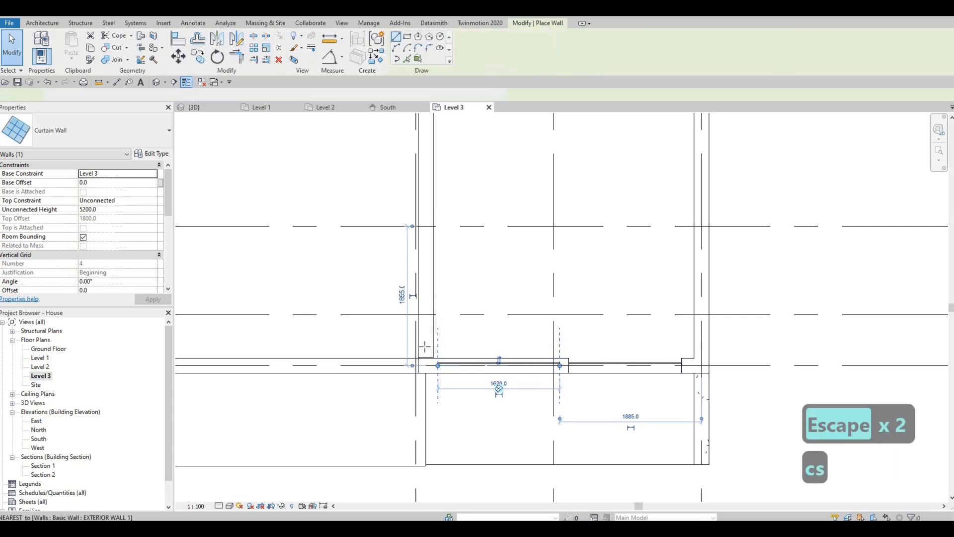
click(425, 346)
middle_drag(430, 203, 427, 308)
middle_drag(422, 182, 419, 315)
click(421, 233)
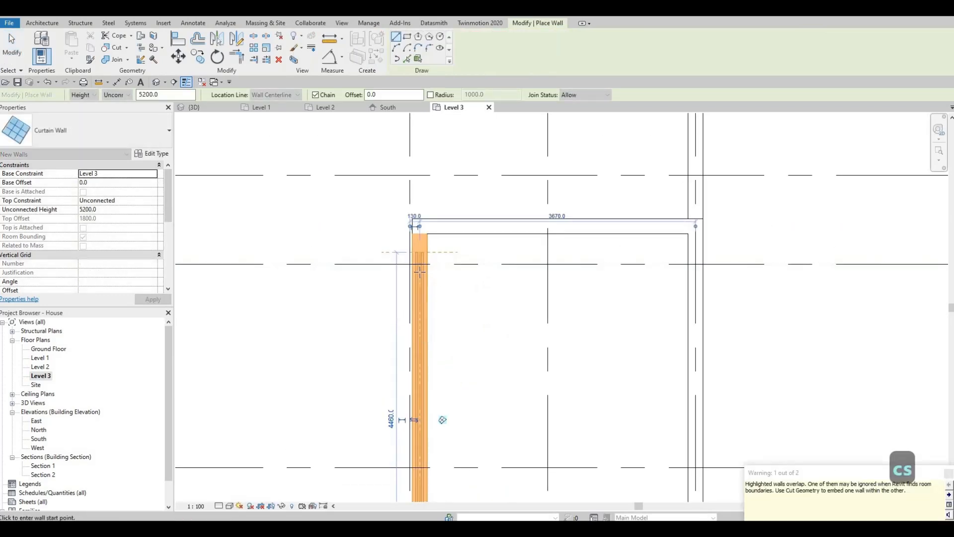
key(Escape)
key(Escape)
scroll(422, 267, up, 2)
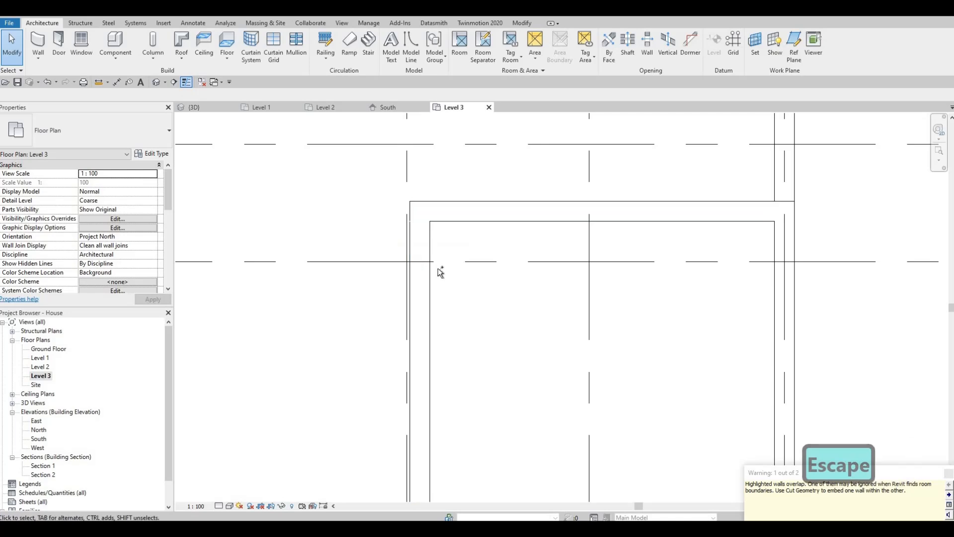
key(ctrl+z)
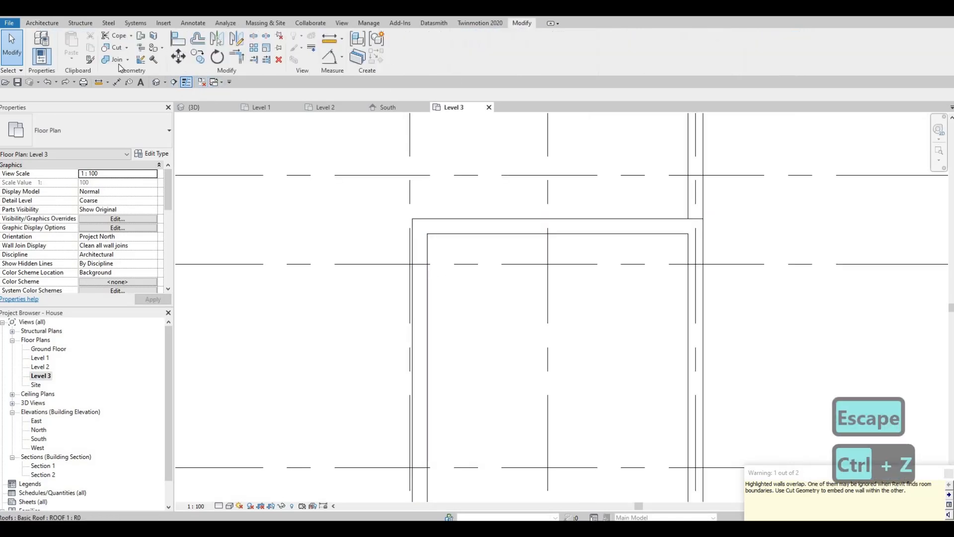
Cut the enclosure's side and front walls with the curtain walls embedded in them.
click(424, 291)
middle_drag(495, 500, 482, 311)
click(482, 412)
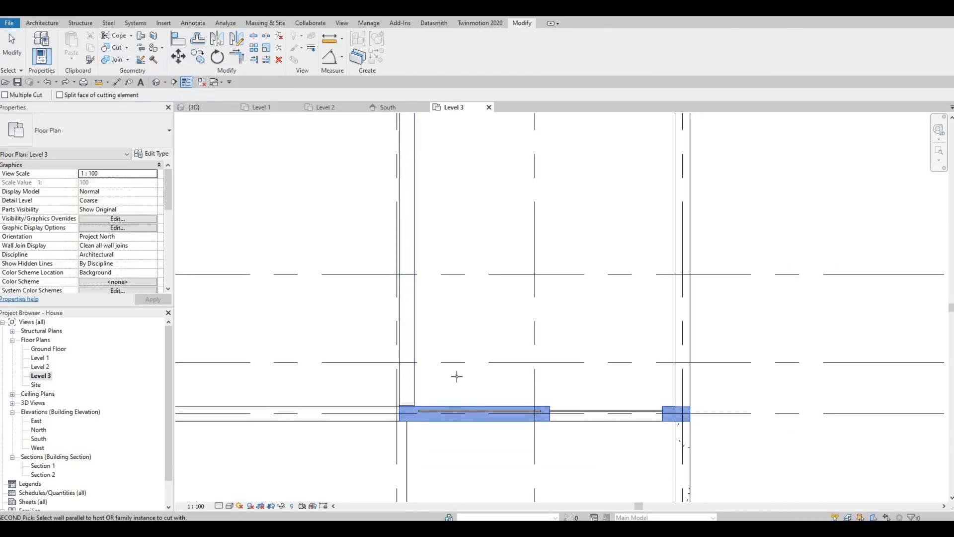
click(406, 331)
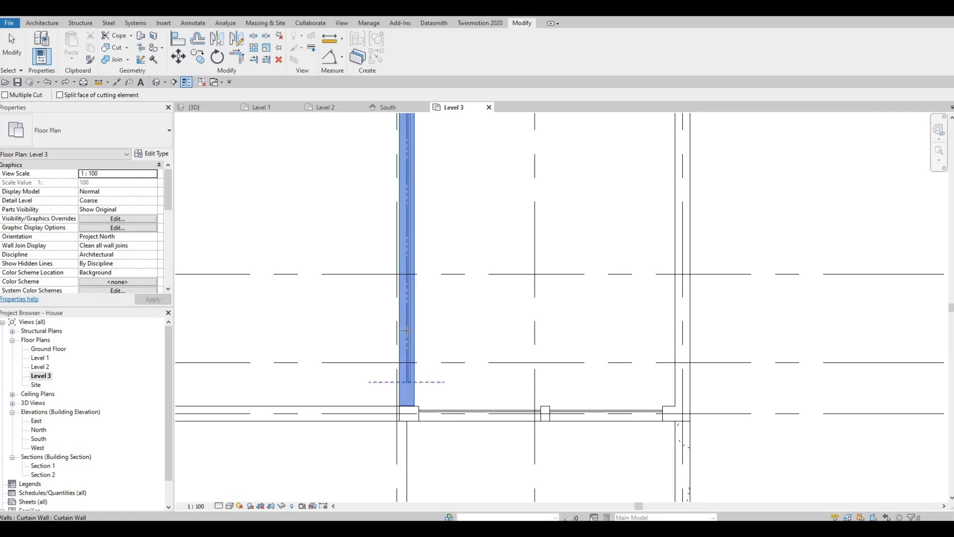
scroll(449, 257, down, 3)
key(Escape)
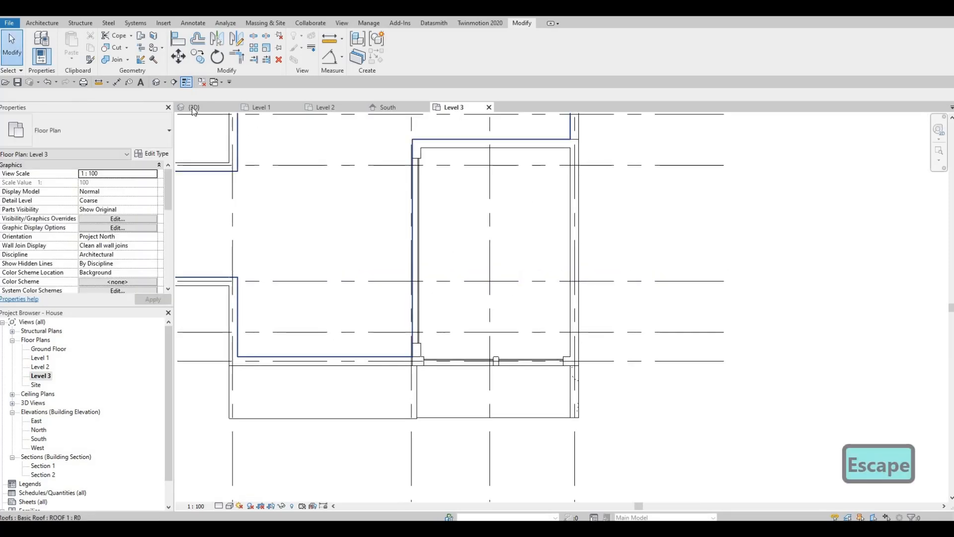
In the 3D view, lower the tops of the front and side curtain walls below the roof overhang, the side one about 1274 high.
shift+middle_drag(583, 252, 631, 196)
scroll(631, 196, up, 3)
key(Escape)
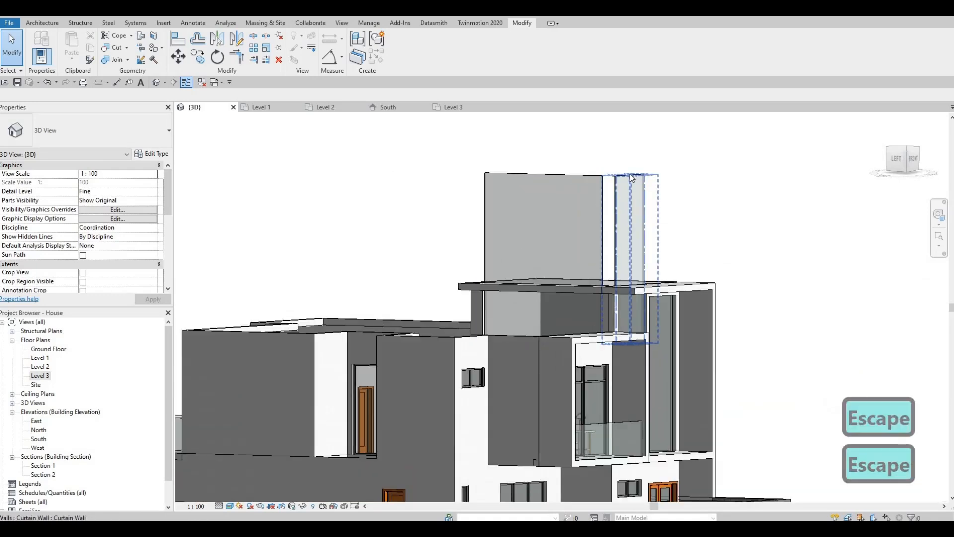
click(628, 308)
drag(627, 307, 628, 301)
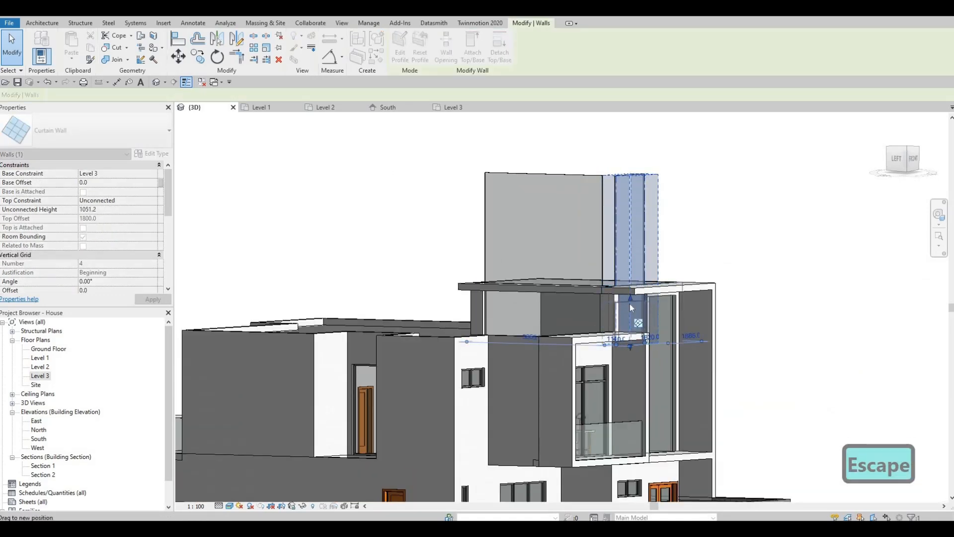
key(Escape)
click(546, 209)
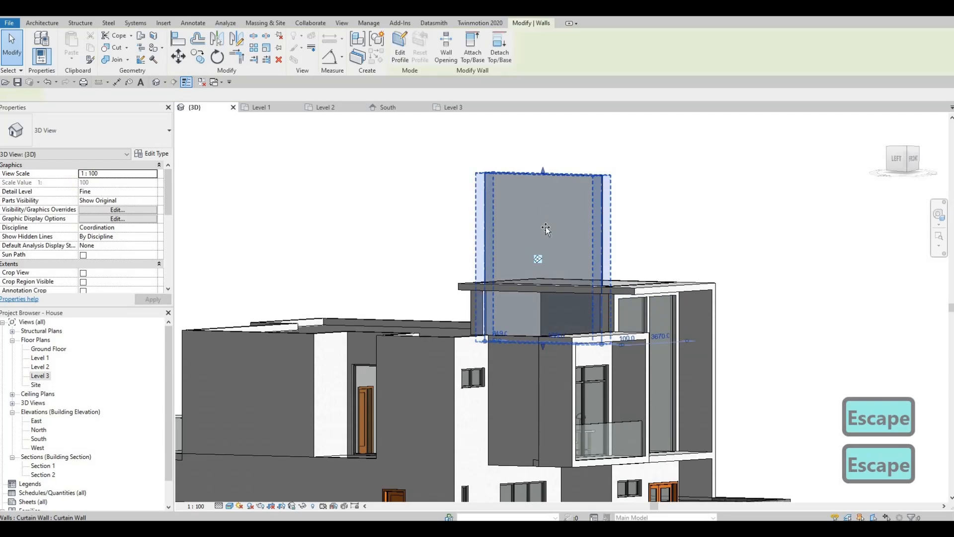
key(Delete)
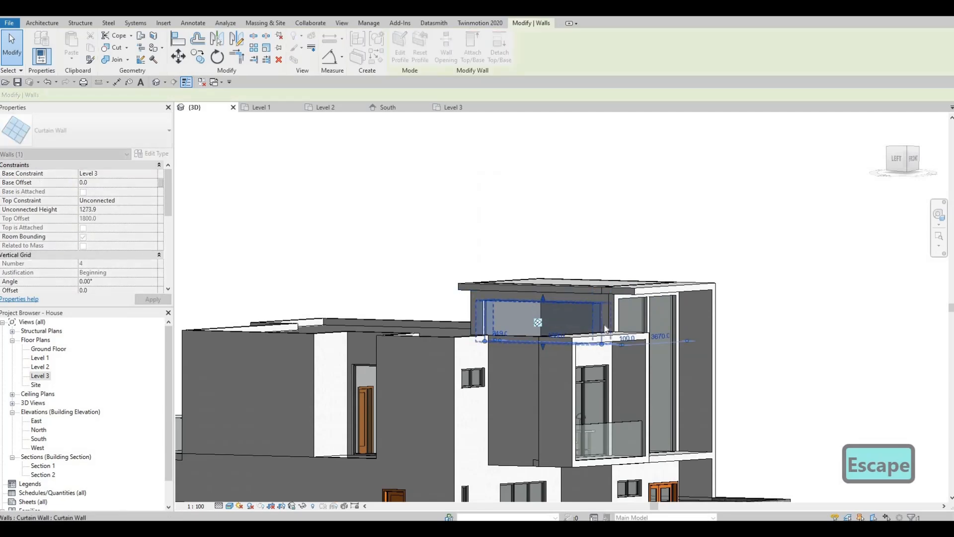
key(Escape)
Align the top of the side curtain wall with the top of the front curtain wall.
scroll(605, 326, up, 3)
scroll(604, 328, up, 3)
key(a)
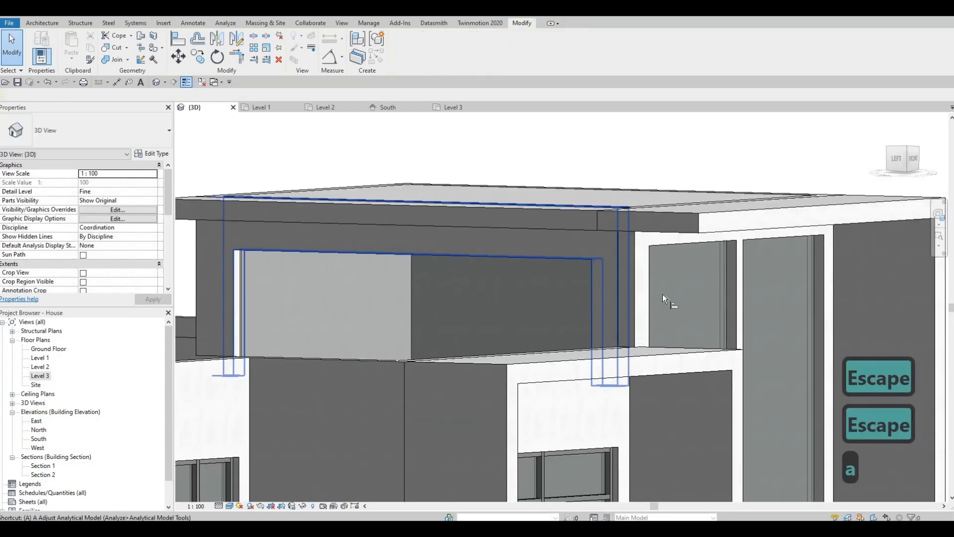
key(l)
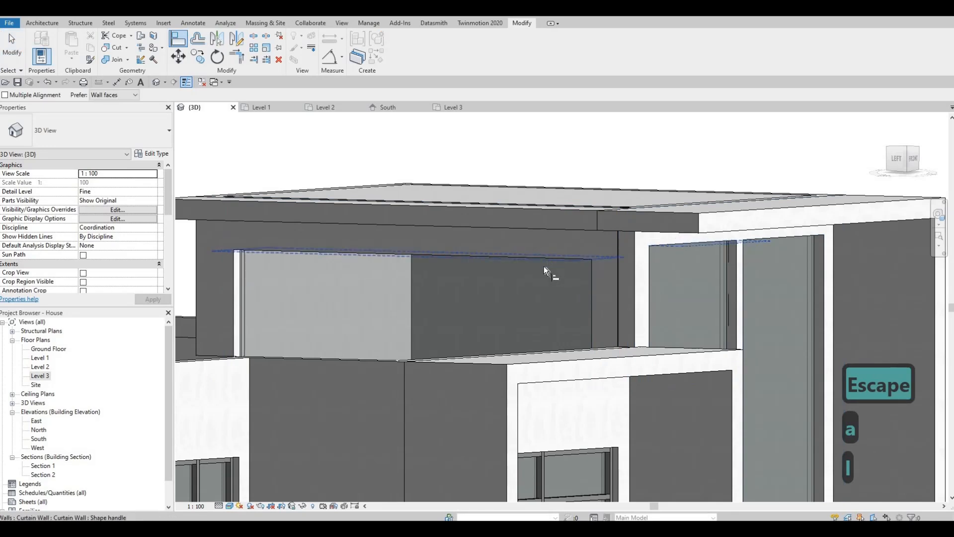
key(Escape)
scroll(517, 335, down, 2)
key(Escape)
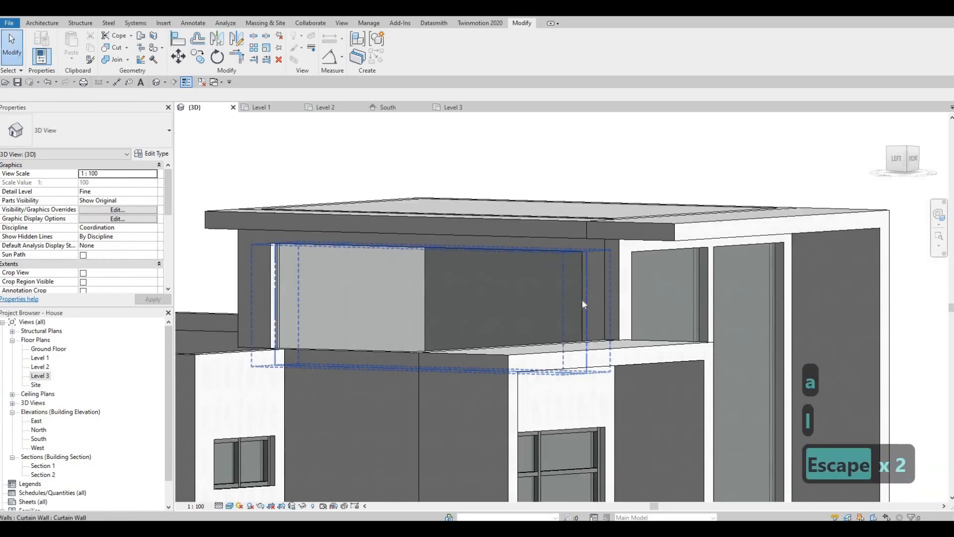
Raise the bottom of the side curtain wall to a base offset of about 690, making it about 723 high.
click(433, 369)
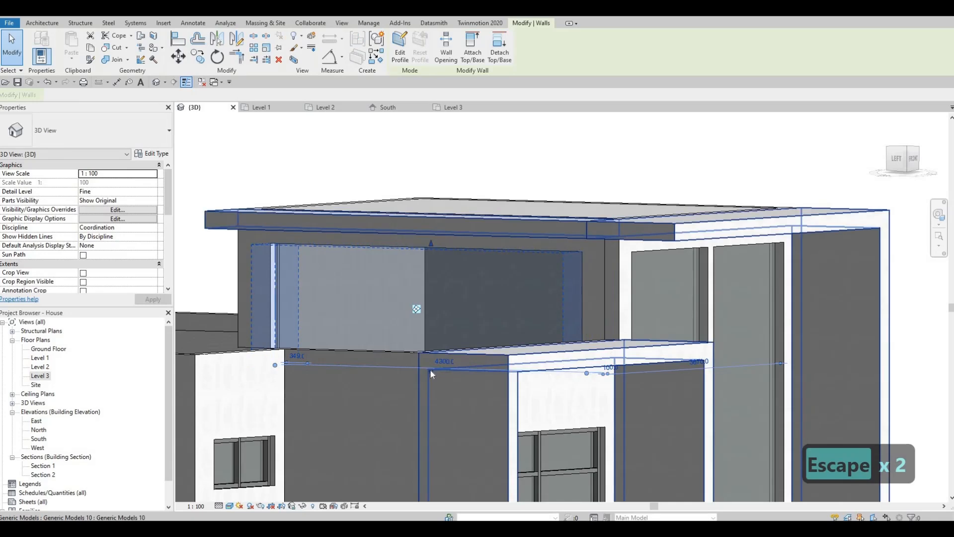
click(420, 333)
key(Escape)
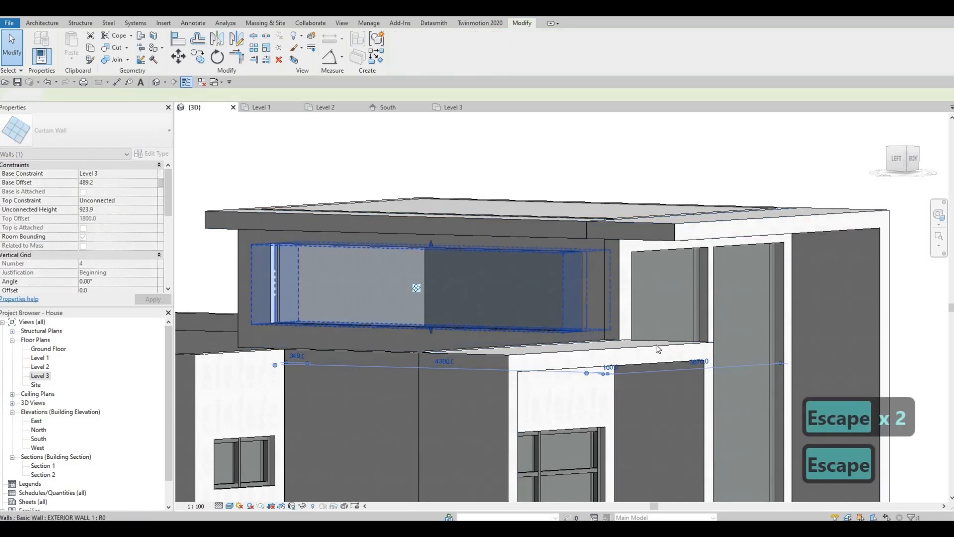
shift+middle_drag(587, 369, 469, 330)
click(432, 318)
key(Escape)
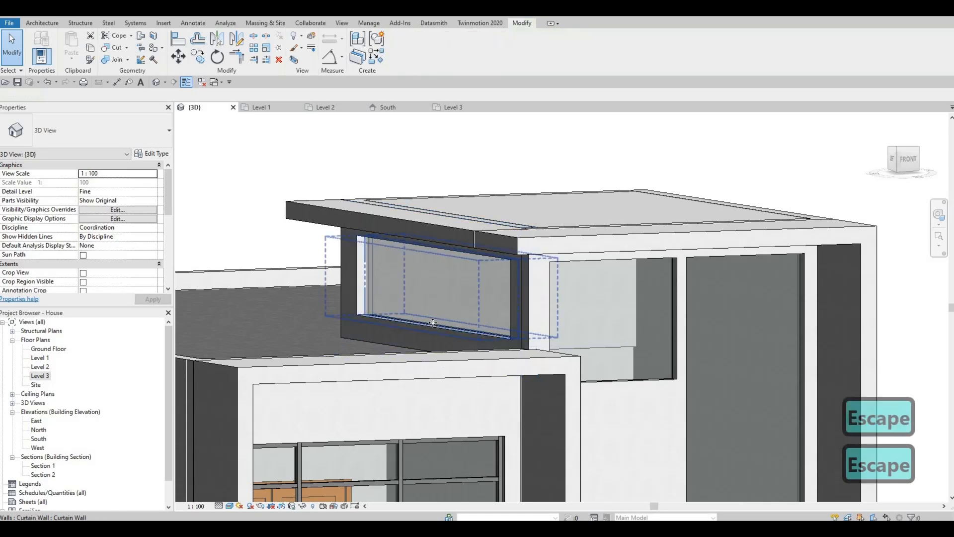
click(433, 322)
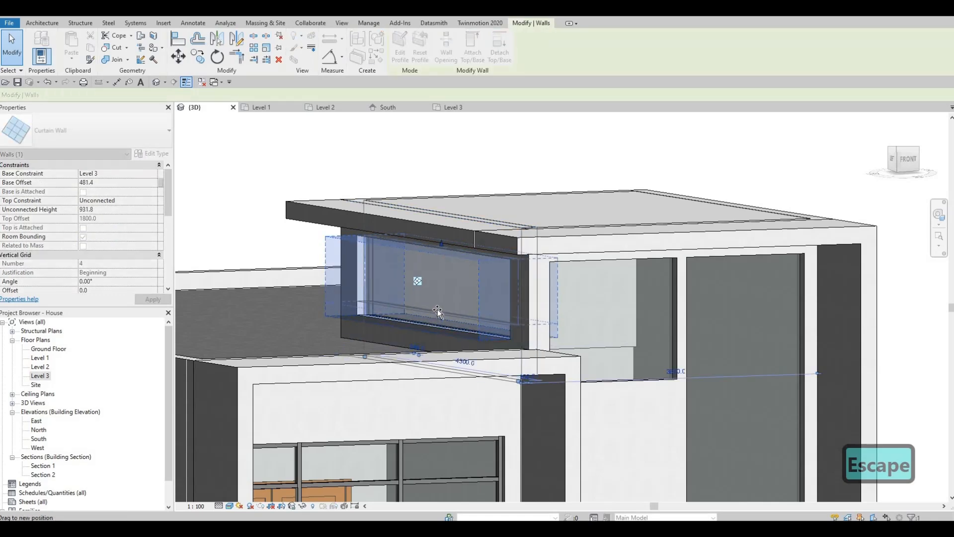
middle_drag(583, 339, 520, 270)
key(Escape)
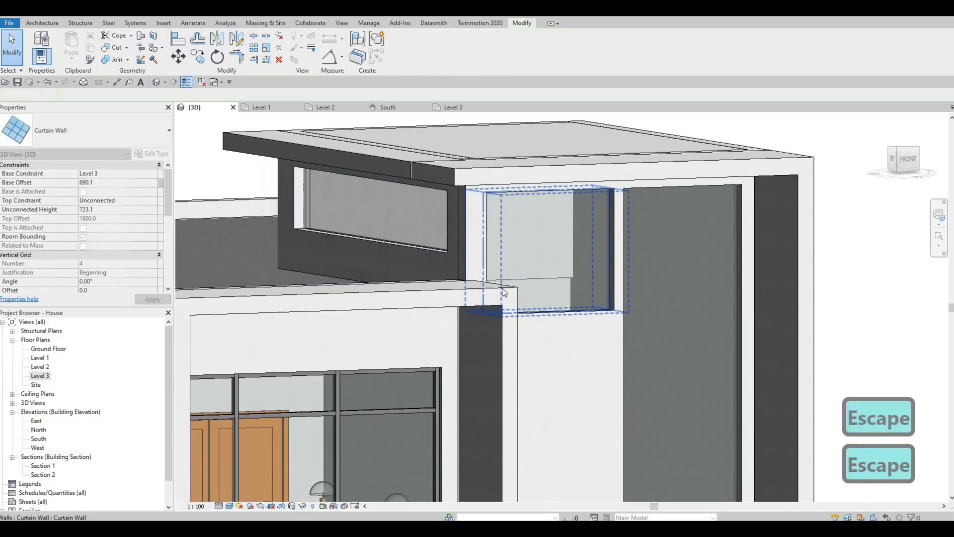
Align the bottom of the front curtain wall with the bottom of the side curtain wall.
key(Escape)
key(a)
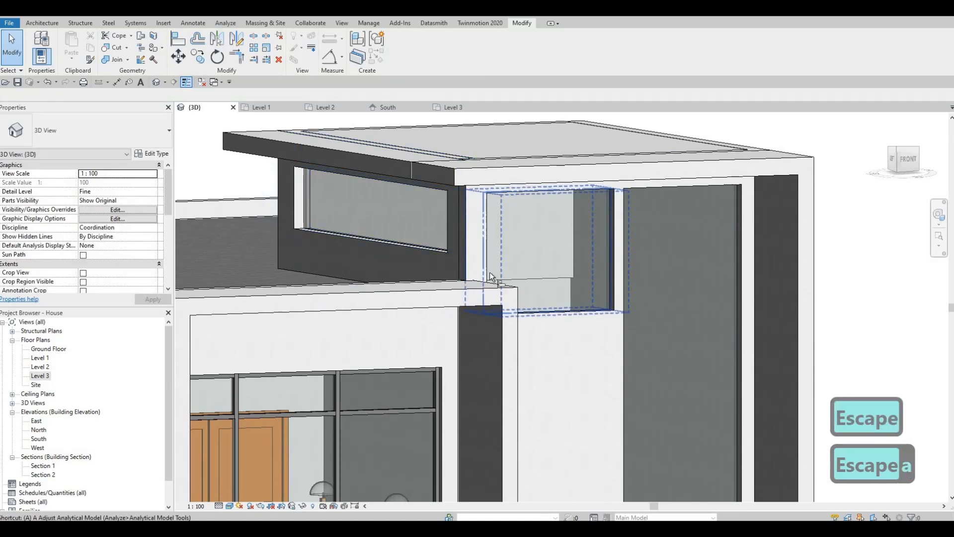
key(l)
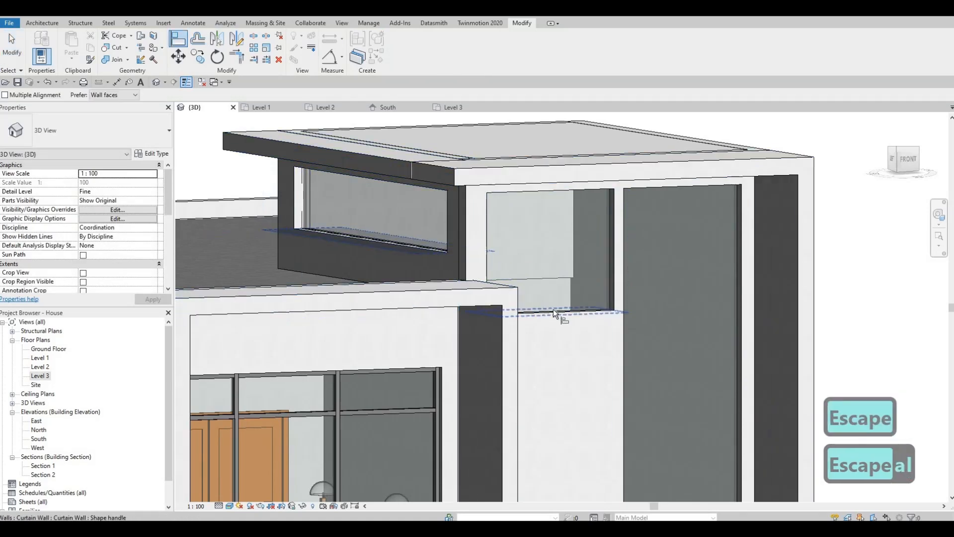
shift+middle_drag(529, 293, 513, 285)
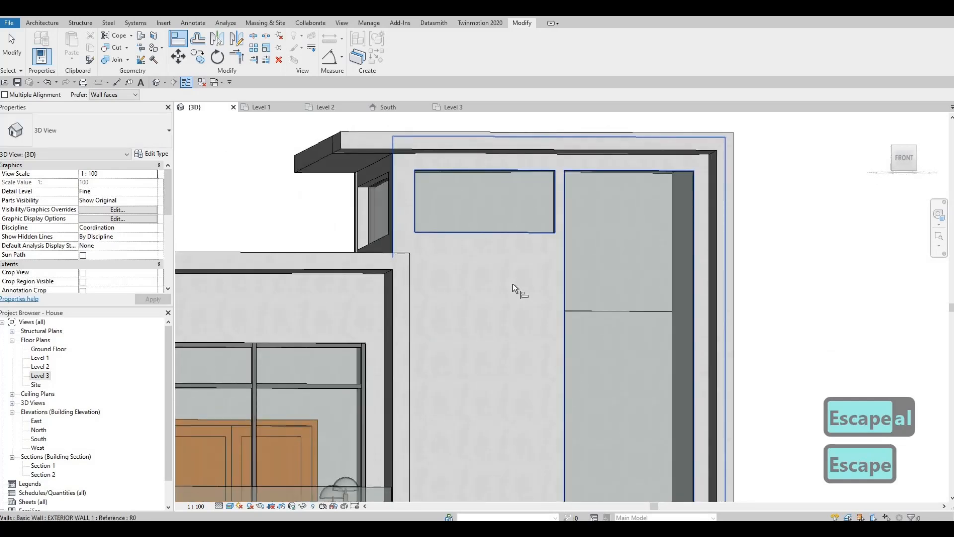
shift+middle_drag(500, 249, 530, 216)
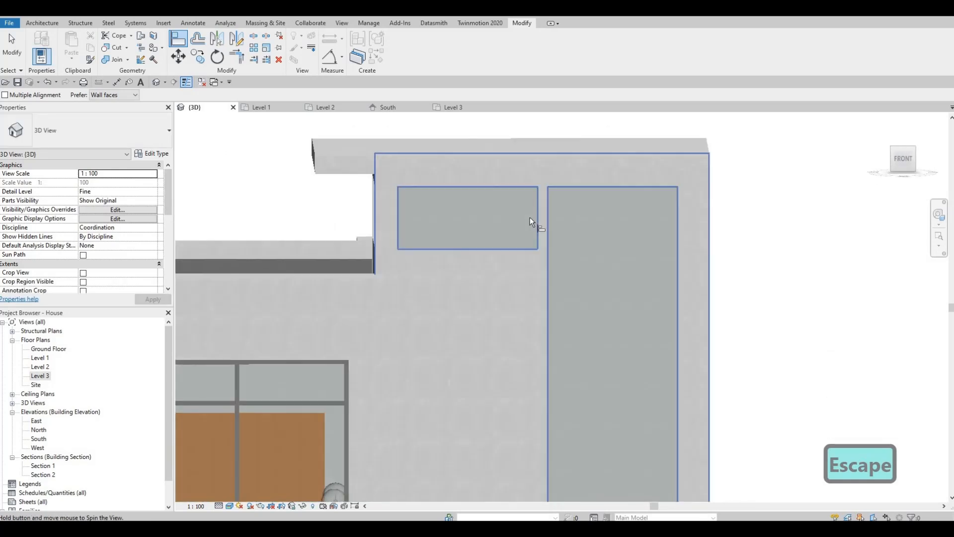
key(Escape)
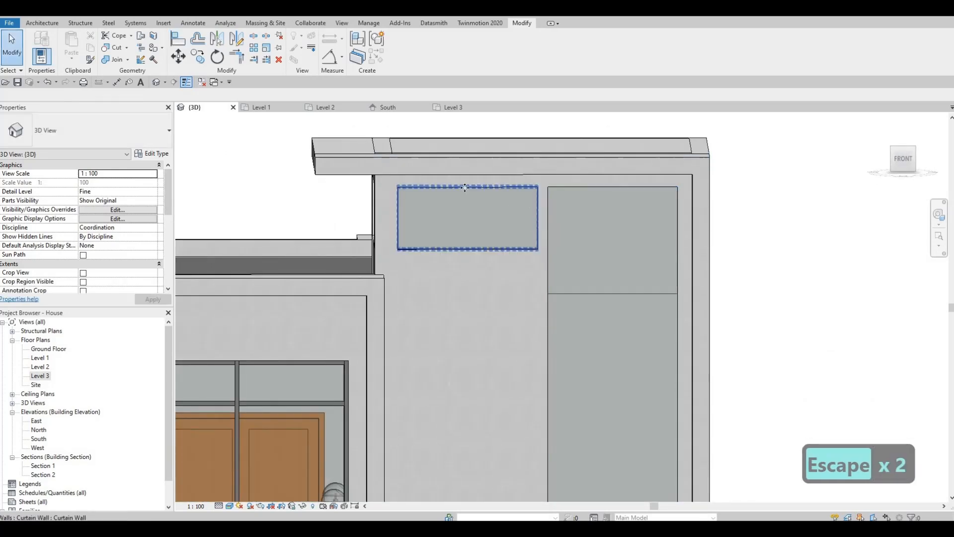
In the Level 3 plan, extend the front curtain wall's end to meet the neighbouring tall curtain wall.
click(527, 210)
shift+middle_drag(524, 181, 572, 244)
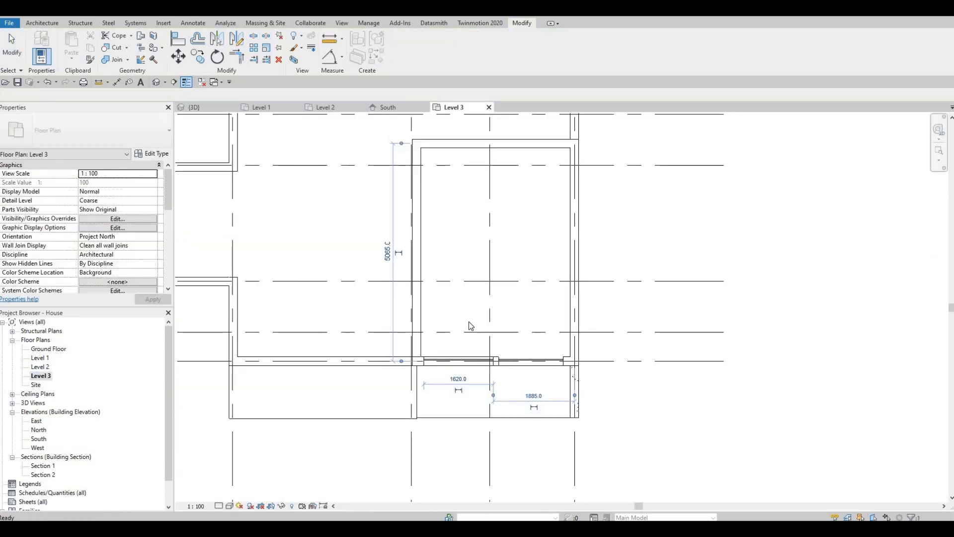
scroll(494, 354, up, 2)
drag(509, 370, 507, 376)
key(Escape)
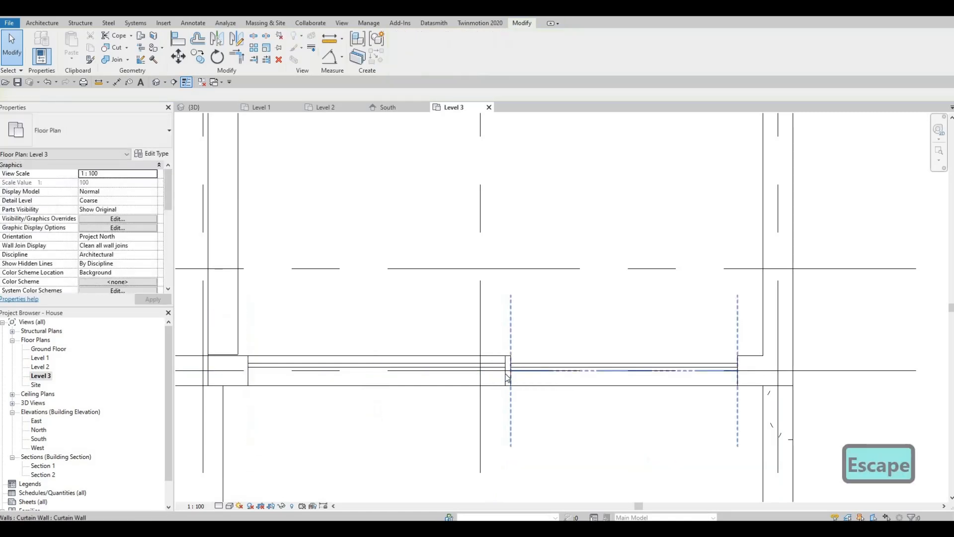
scroll(507, 374, up, 2)
click(504, 371)
drag(506, 370, 514, 370)
key(Escape)
scroll(492, 337, down, 3)
scroll(496, 371, up, 4)
scroll(458, 276, down, 3)
scroll(456, 201, up, 2)
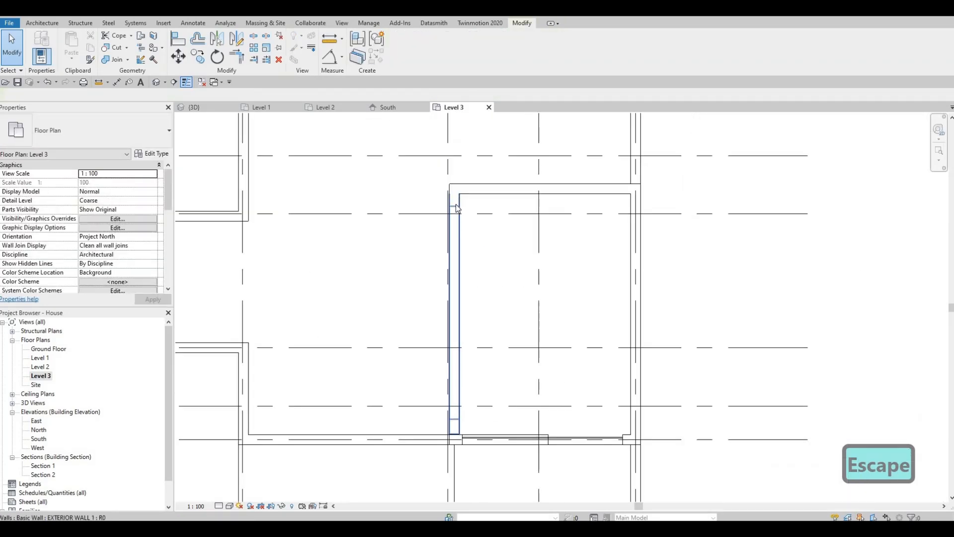
click(453, 256)
scroll(450, 271, up, 2)
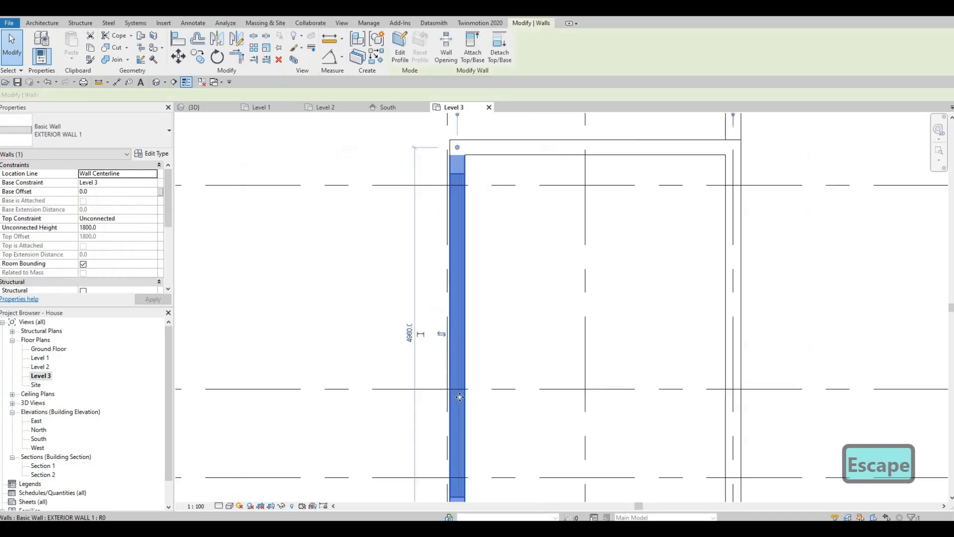
scroll(473, 361, down, 3)
scroll(470, 388, up, 4)
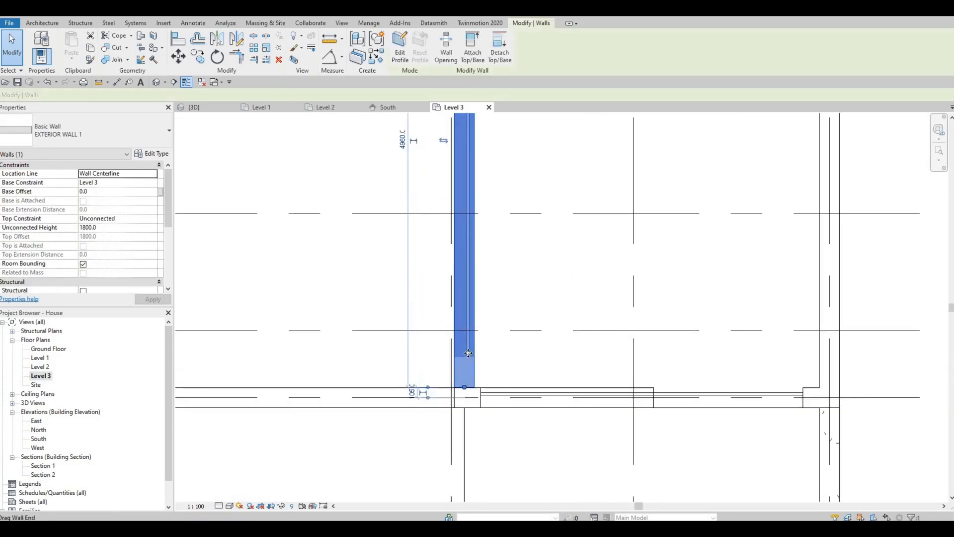
key(Escape)
key(Tab)
click(462, 333)
key(Escape)
key(Escape)
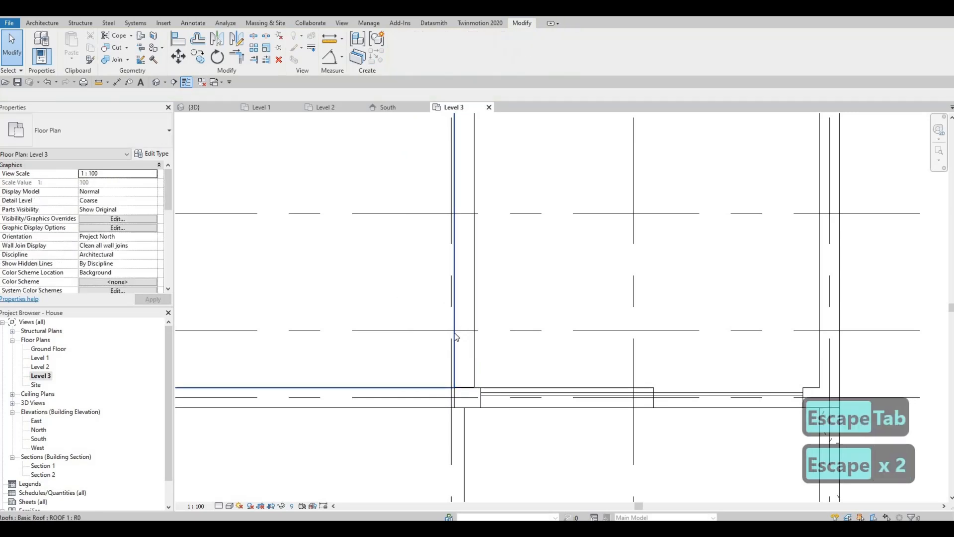
In the Level 3 plan's graphic display options, apply model transparency to reveal the curtain walls beneath the roof.
click(230, 505)
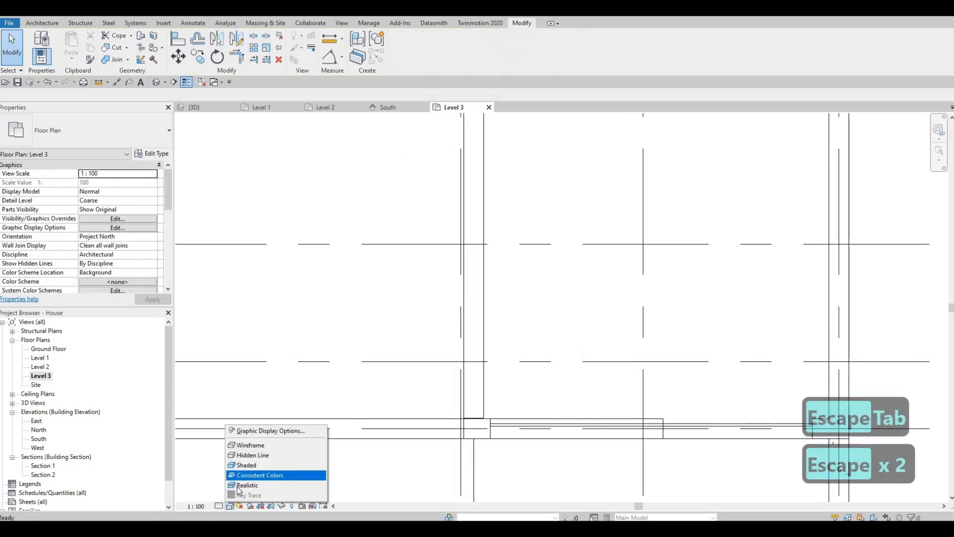
click(256, 431)
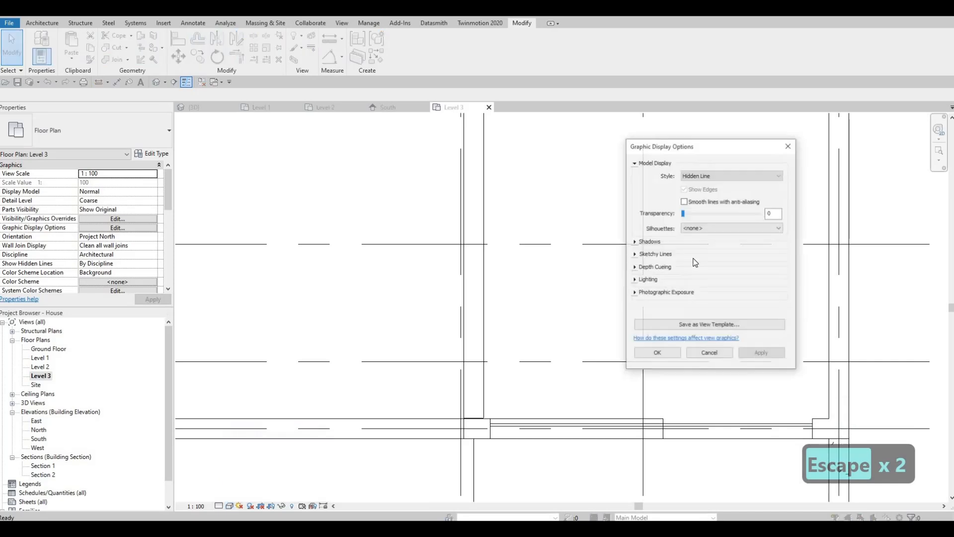
click(752, 353)
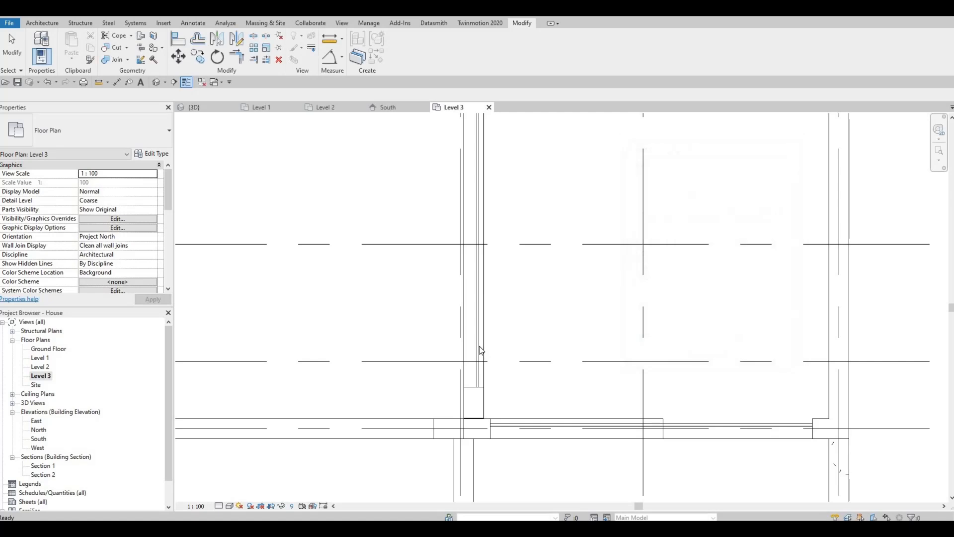
Extend both ends of the side curtain wall to the adjoining front and rear walls of the enclosure.
key(Escape)
click(475, 388)
drag(474, 387, 474, 418)
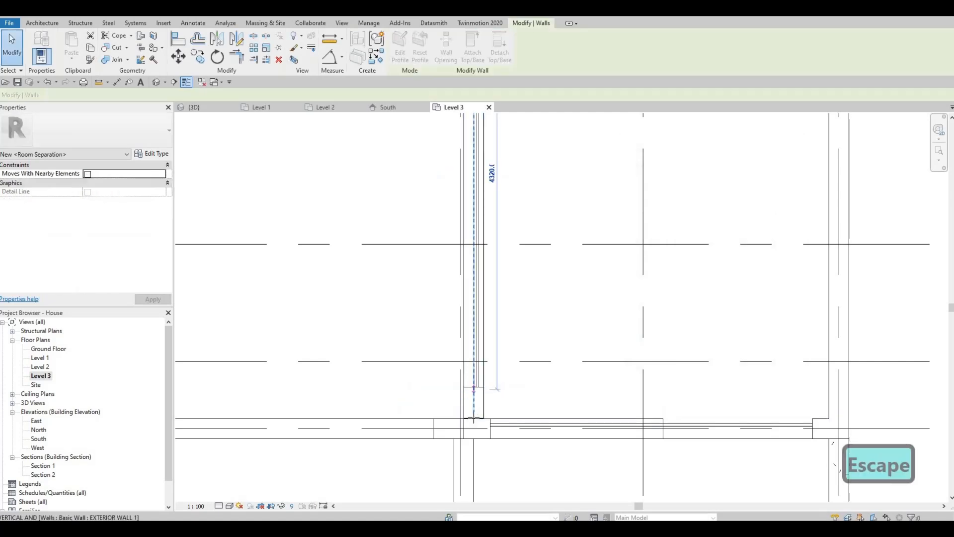
scroll(487, 306, up, 1)
middle_drag(488, 201, 487, 308)
scroll(488, 309, down, 3)
middle_drag(484, 158, 480, 263)
drag(477, 222, 478, 206)
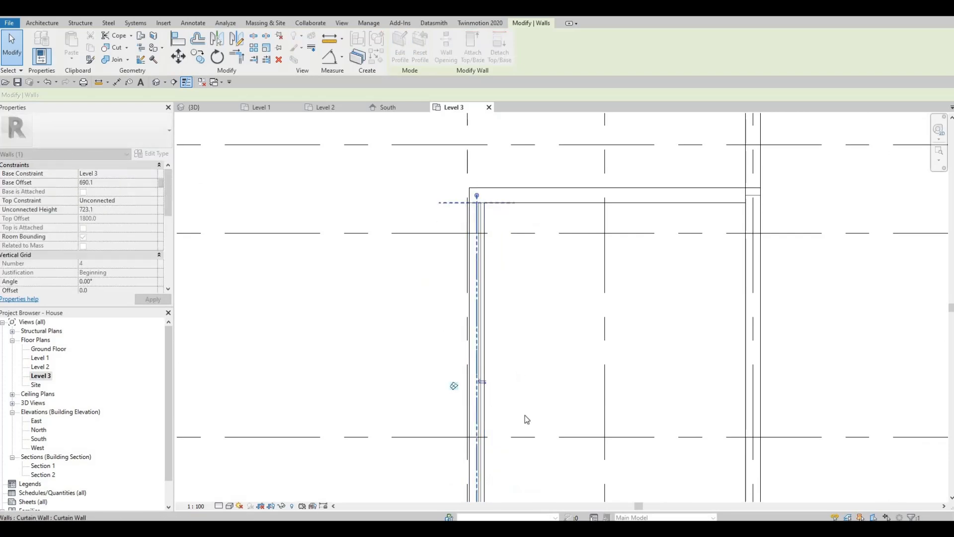
key(Escape)
Extend the front curtain wall's corner end toward the side wall, making it about 1880 long.
middle_drag(517, 352, 517, 176)
scroll(492, 398, up, 3)
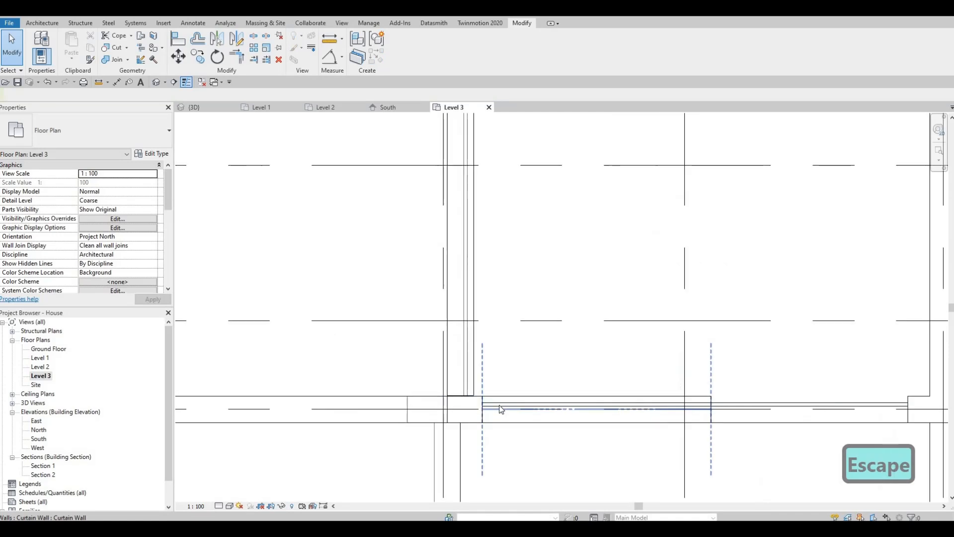
key(Escape)
click(464, 408)
click(464, 408)
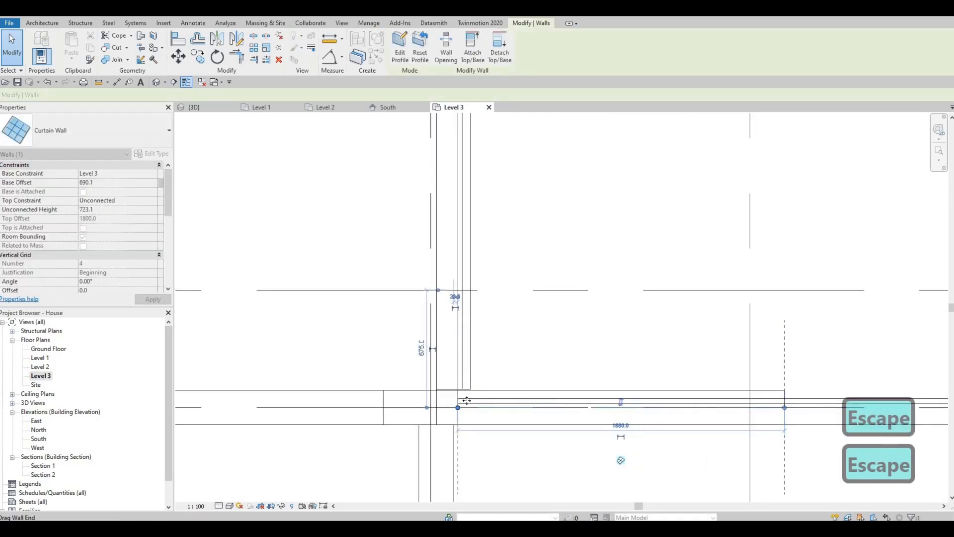
key(Escape)
key(Escape)
In the 3D view, examine the corner where the side and front curtain walls meet.
key(ctrl+Tab)
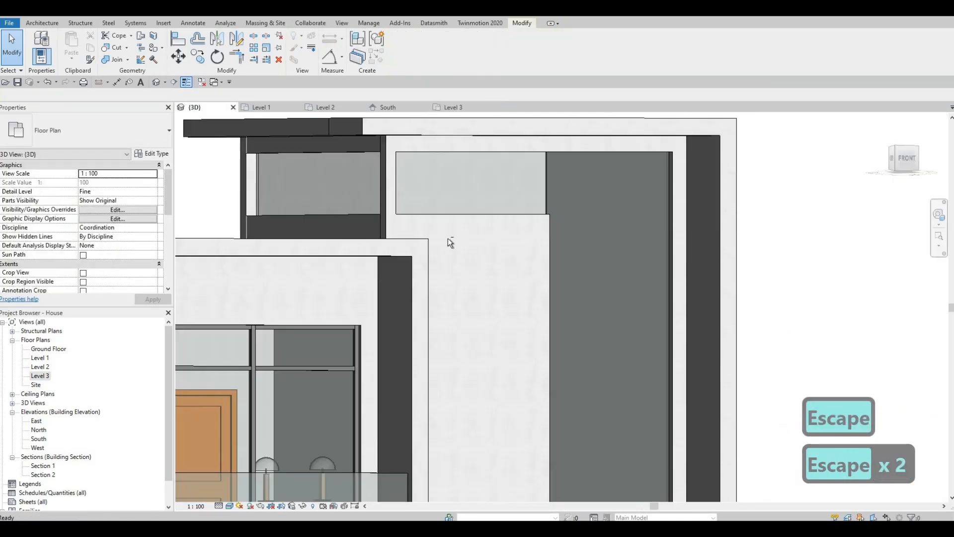
shift+middle_drag(449, 236, 460, 258)
shift+middle_drag(604, 253, 529, 262)
scroll(520, 208, down, 5)
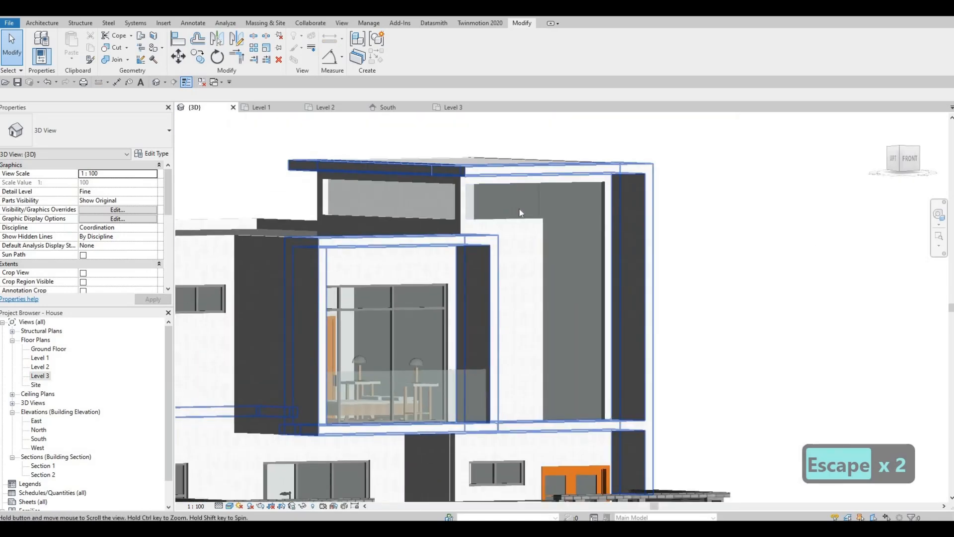
scroll(507, 218, up, 5)
click(501, 215)
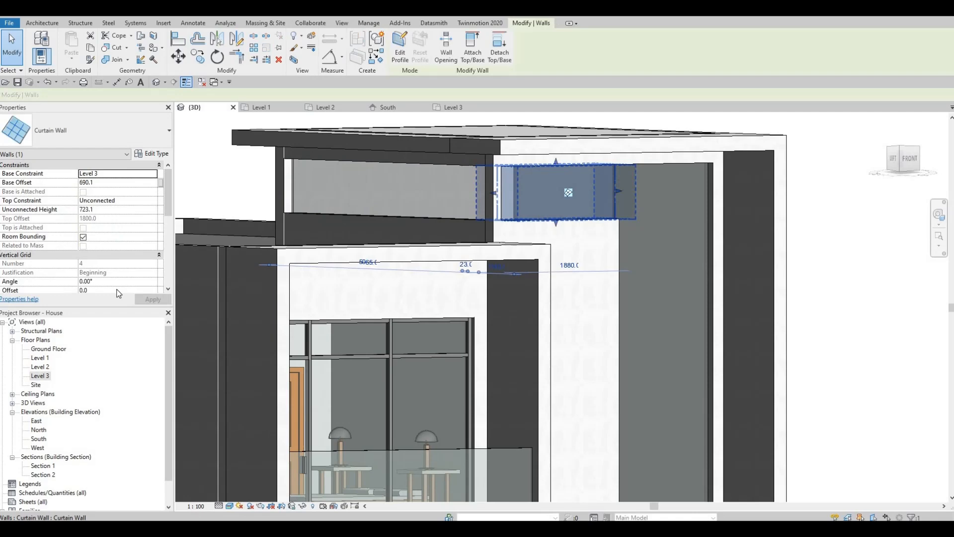
In the Level 3 plan, try to extend the end of the enclosure's side wall to the front wall's centreline.
double_click(58, 376)
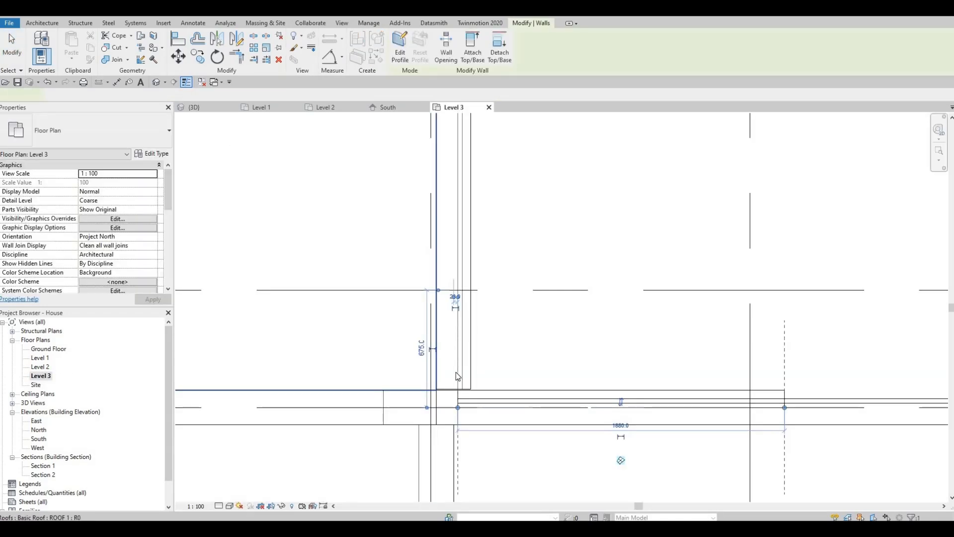
key(Escape)
key(Escape)
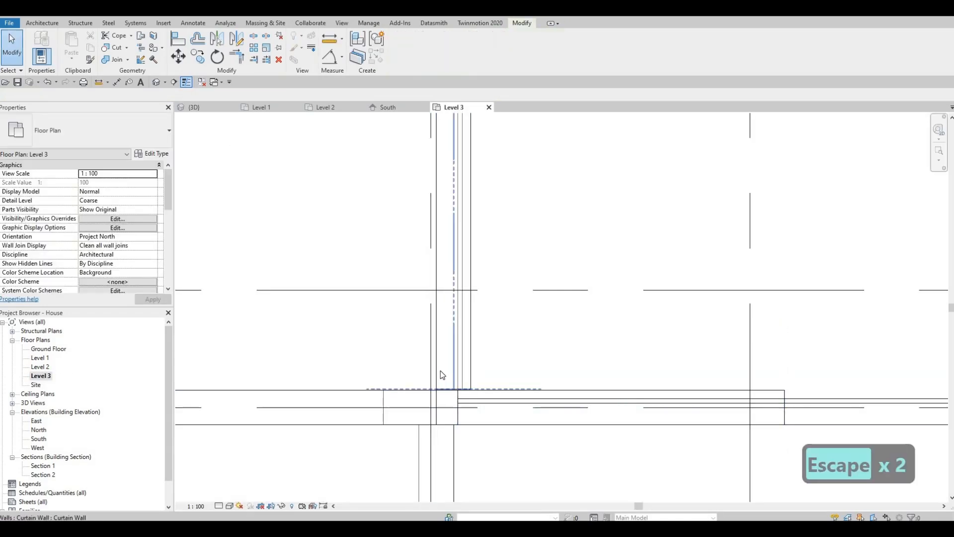
click(452, 390)
drag(453, 394, 454, 396)
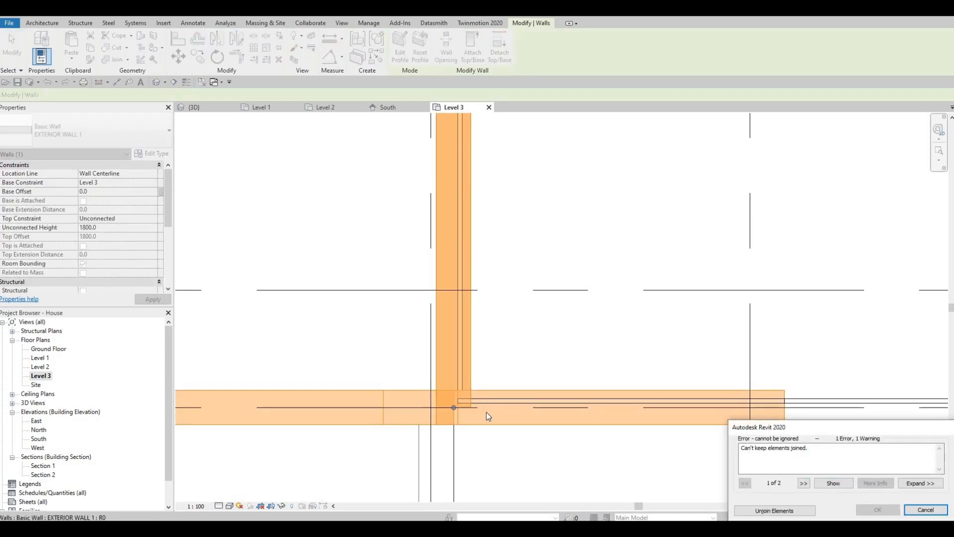
key(Escape)
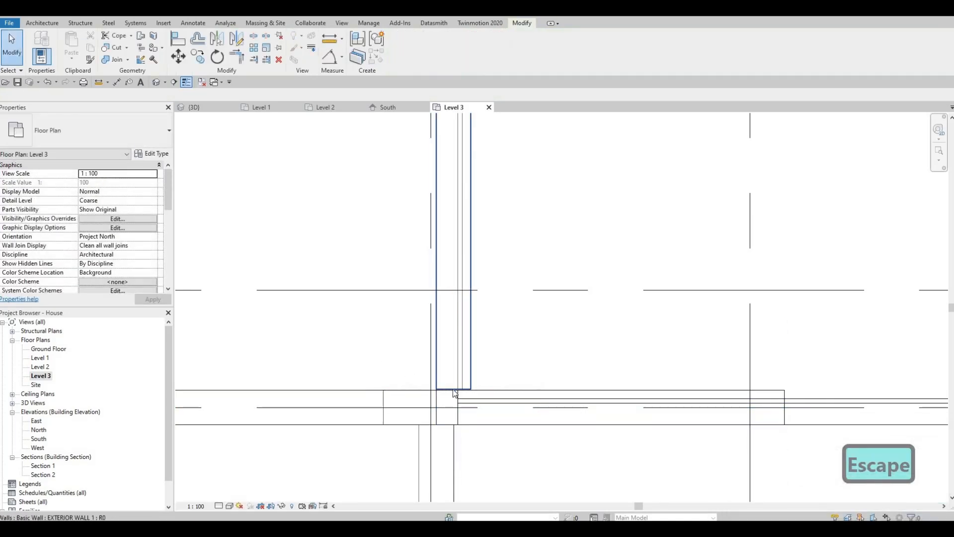
click(453, 392)
drag(453, 394, 454, 408)
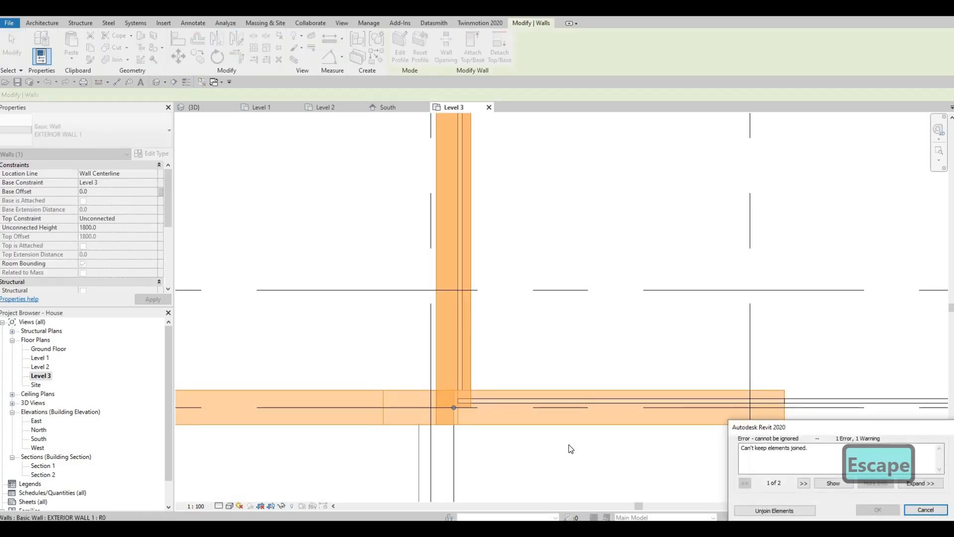
key(Escape)
key(Escape)
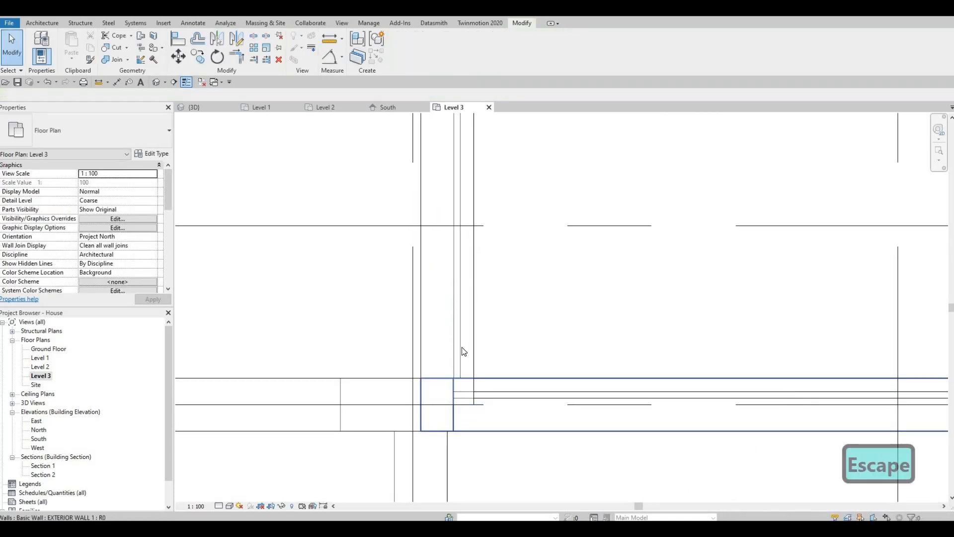
Extend the side curtain wall's end to the front wall's centreline and check the corner in the 3D view.
click(447, 407)
drag(447, 425, 447, 427)
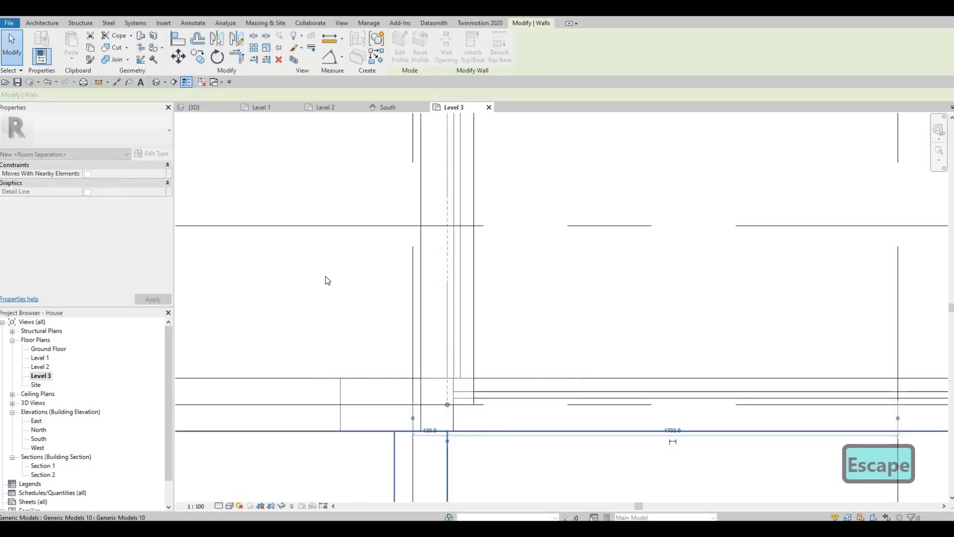
key(Escape)
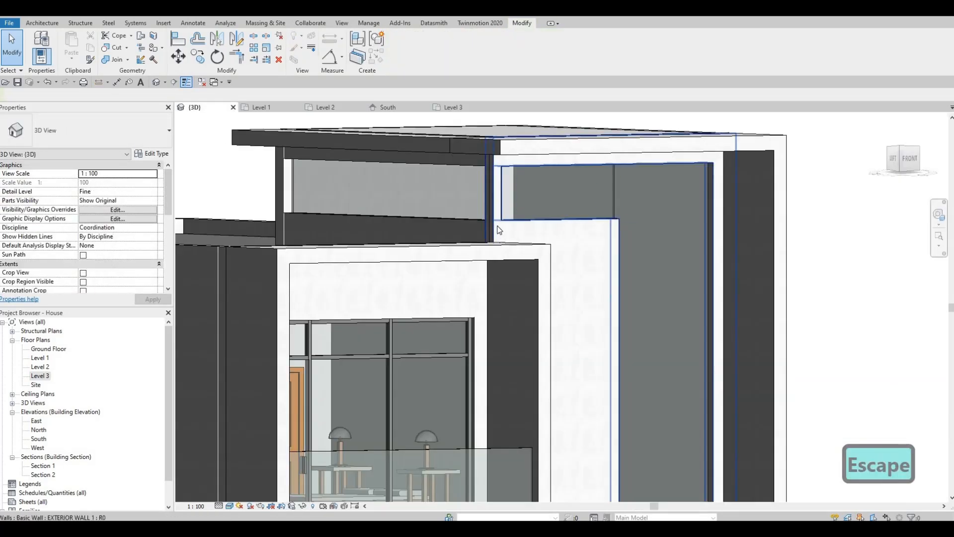
shift+middle_drag(545, 219, 521, 207)
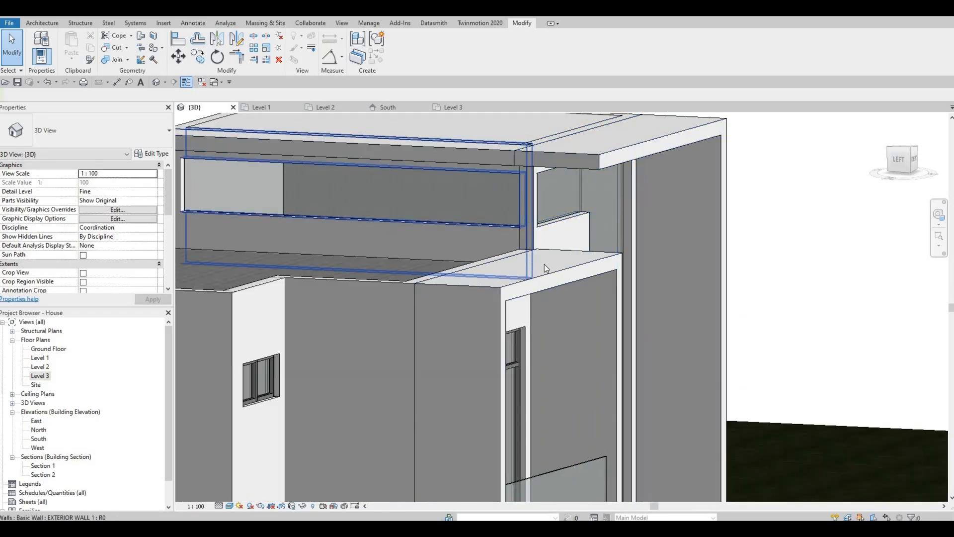
shift+middle_drag(533, 232, 515, 236)
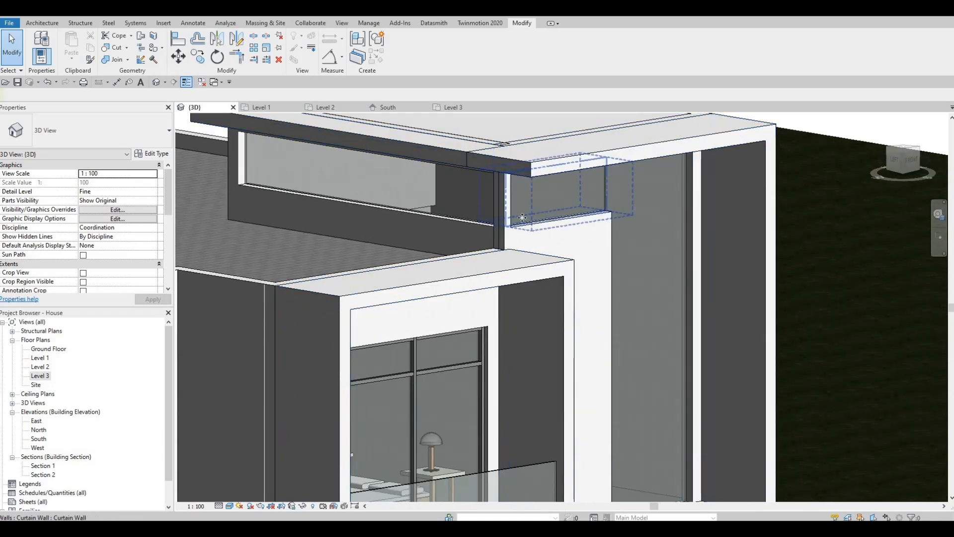
Undo the last edits made at the corner between the side and front curtain walls.
click(513, 236)
key(ctrl+z)
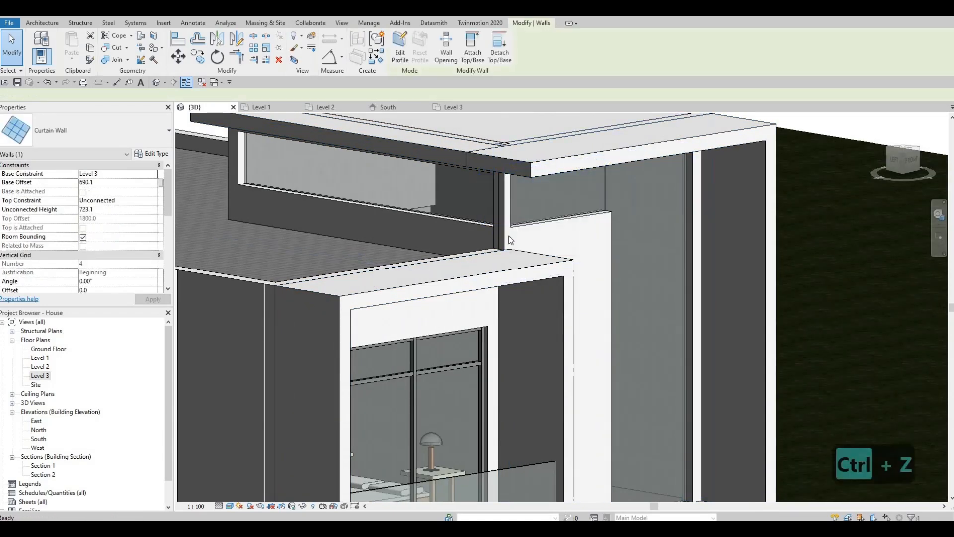
key(ctrl+z)
key(ctrl+z)
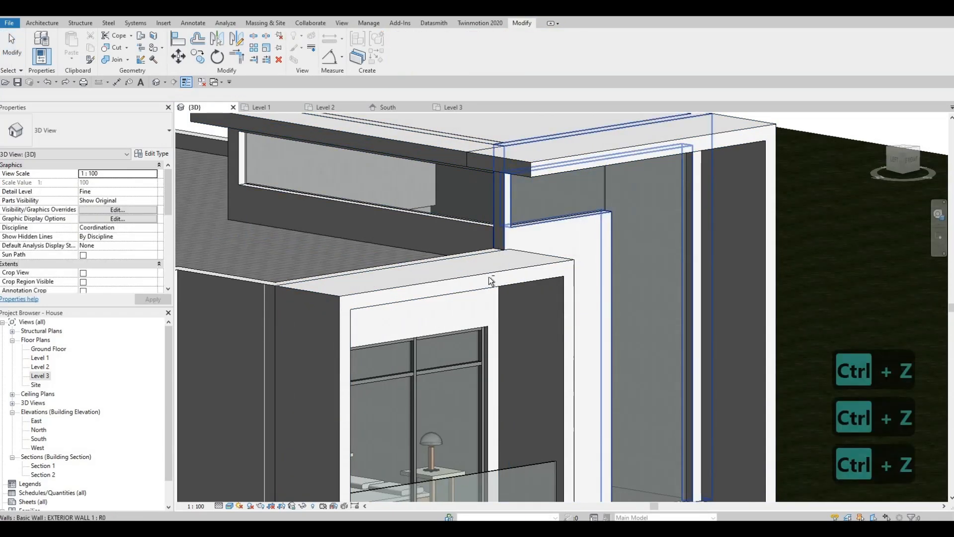
key(Escape)
shift+middle_drag(544, 278, 467, 296)
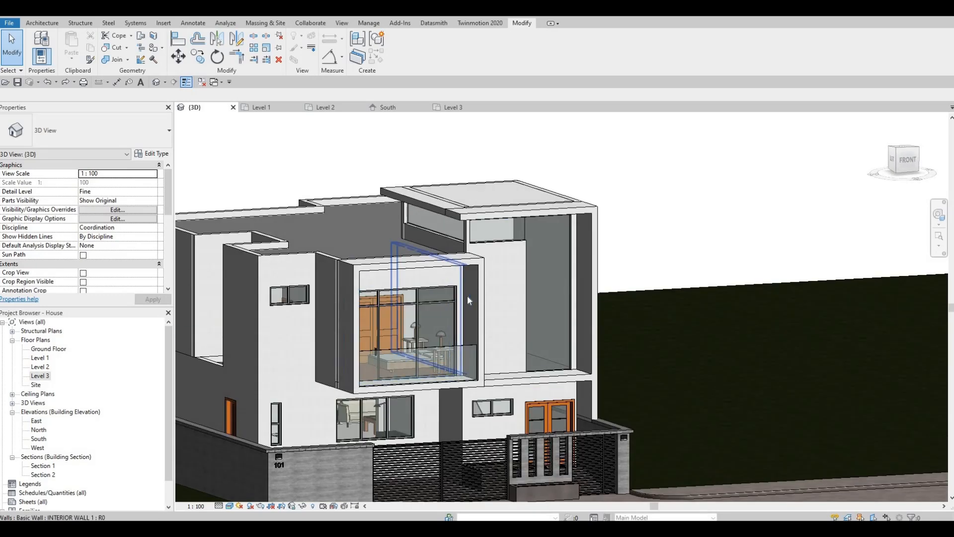
shift+middle_drag(422, 272, 455, 289)
scroll(491, 234, up, 4)
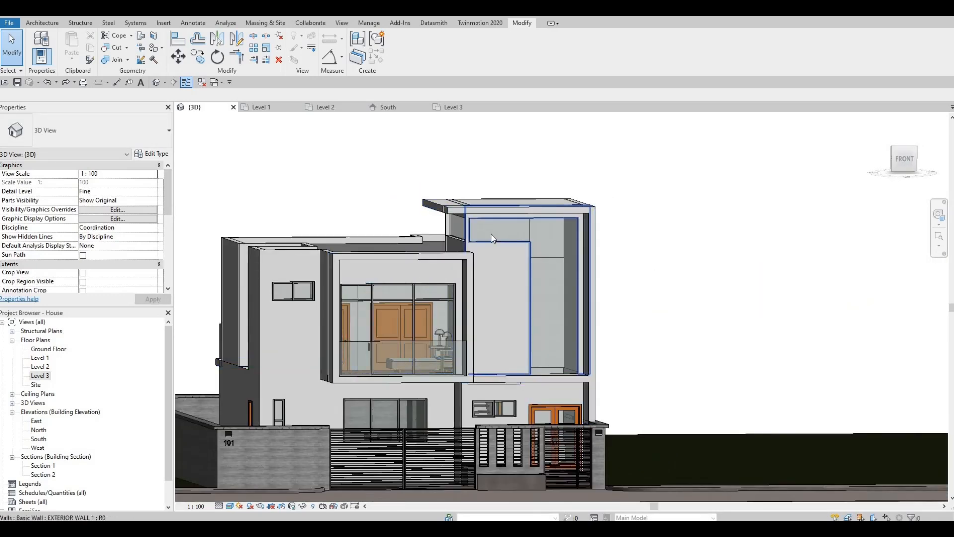
Try to lower the bottom edge of the enclosure's upper front curtain wall in the 3D view and undo the change.
click(504, 248)
scroll(506, 250, up, 2)
drag(504, 251, 502, 265)
key(ctrl+z)
Examine the raised enclosure's front curtain walls and roof overhang in the 3D view.
shift+middle_drag(427, 336, 484, 317)
scroll(499, 303, down, 2)
shift+middle_drag(551, 223, 579, 212)
scroll(538, 166, up, 5)
scroll(553, 213, down, 2)
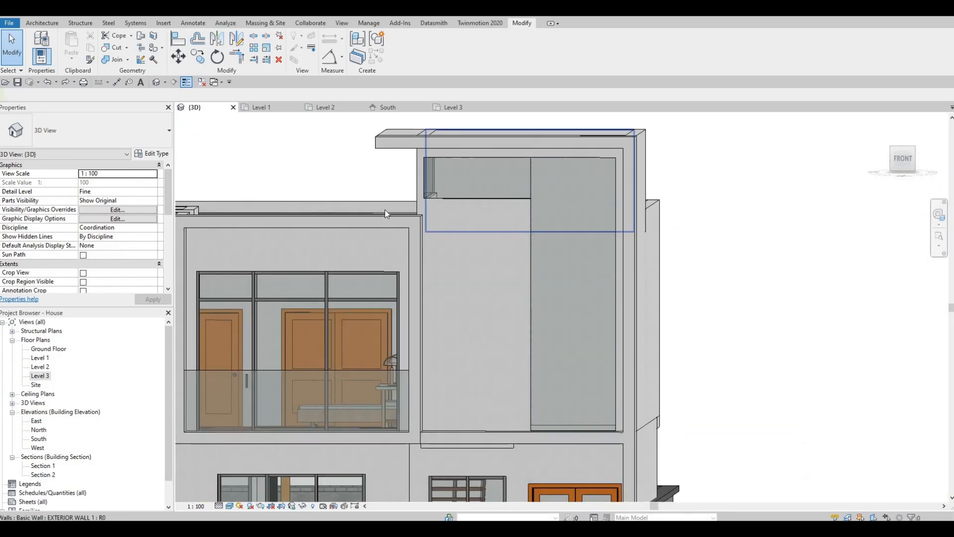
scroll(537, 233, down, 1)
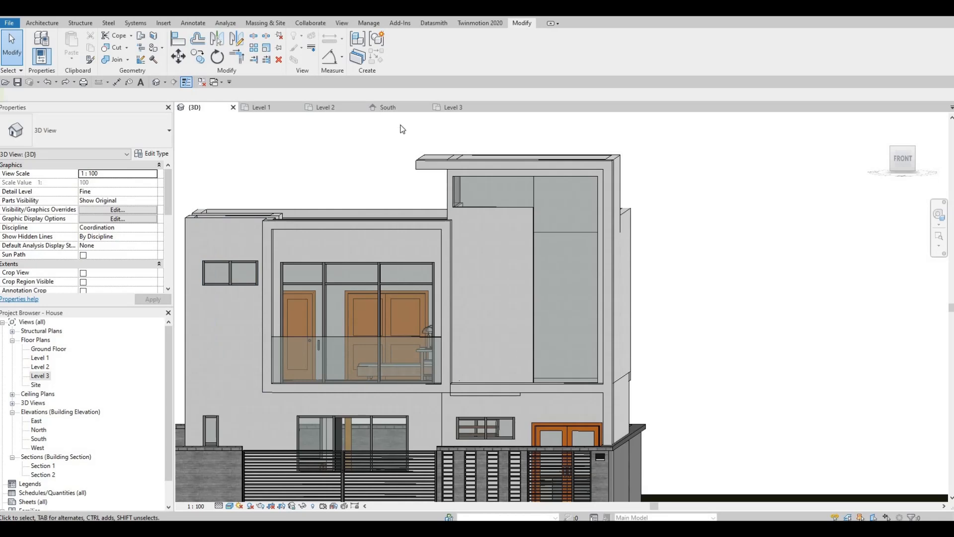
Open the South elevation and delete the section line that crosses the tall front curtain wall.
click(380, 109)
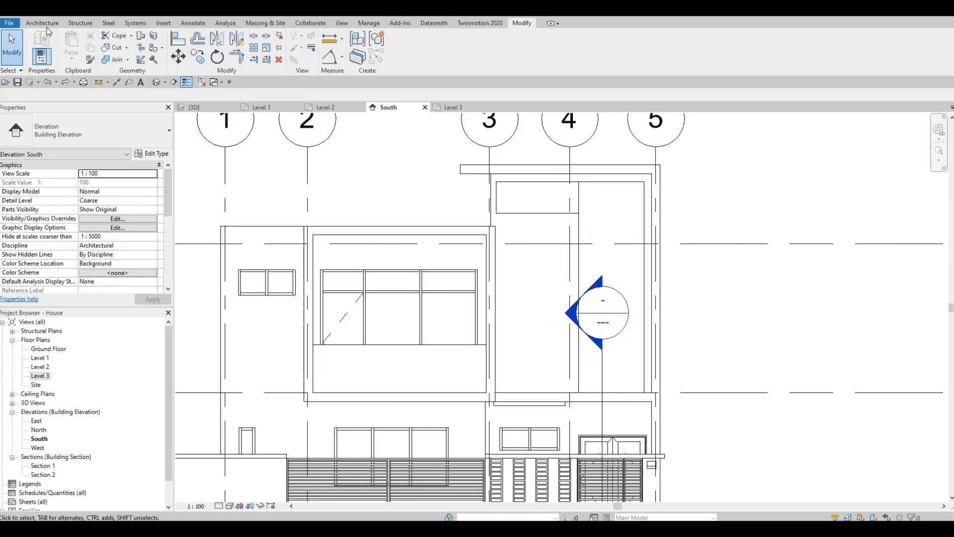
click(44, 25)
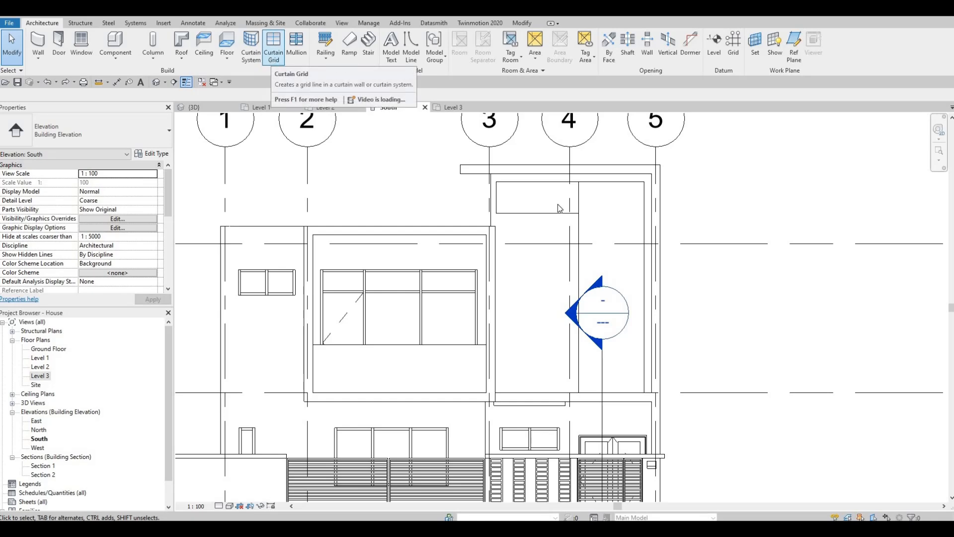
key(Escape)
key(Escape)
click(512, 227)
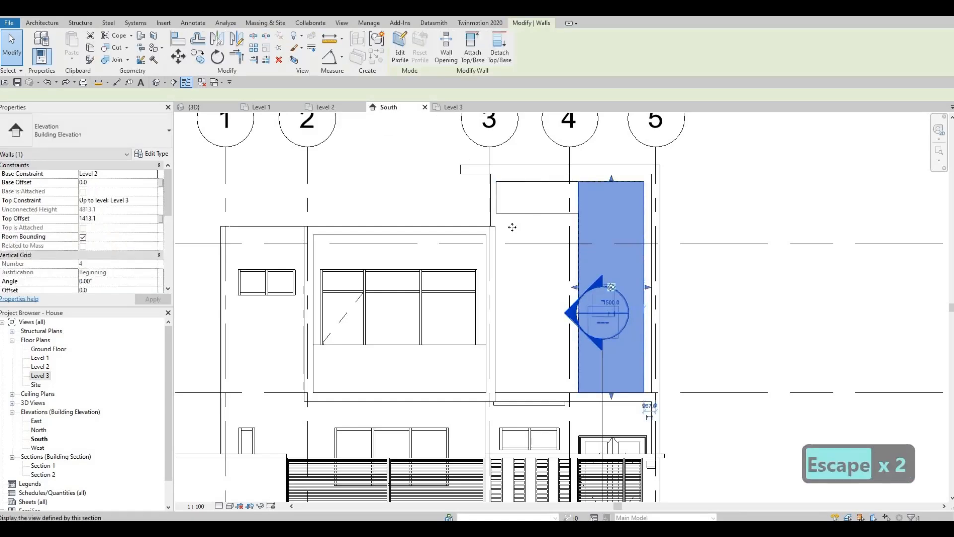
middle_drag(512, 228, 445, 163)
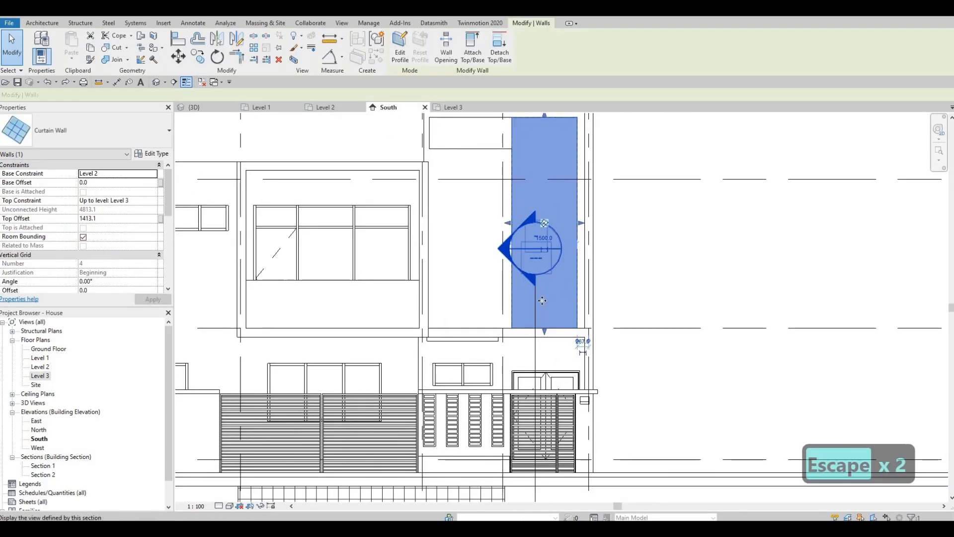
key(Escape)
click(529, 349)
key(Delete)
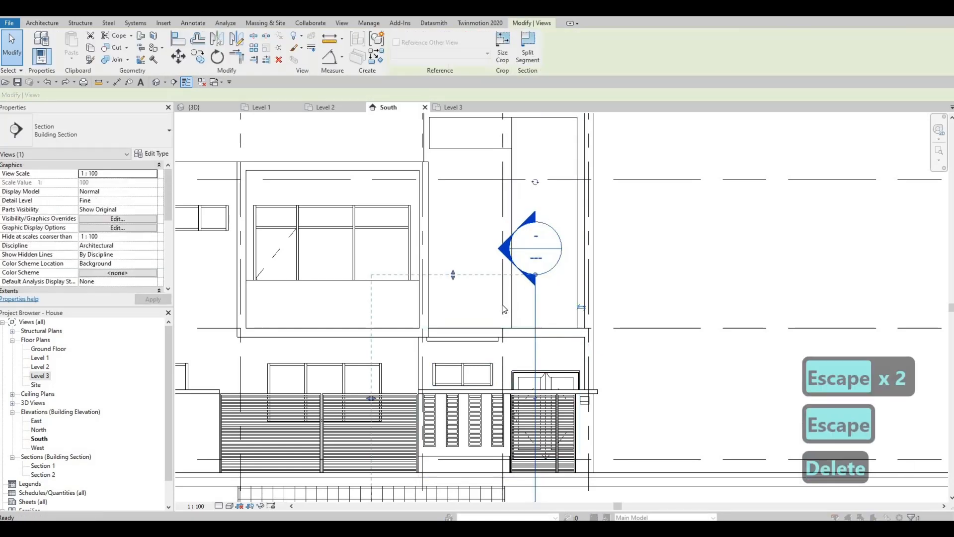
key(Return)
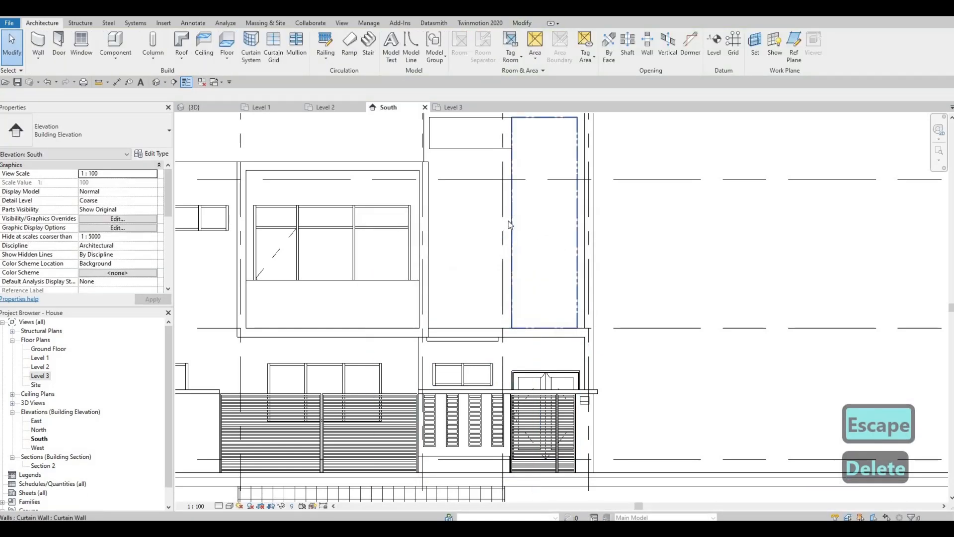
Narrow the tall front curtain wall to 893 mm and extend the upper curtain wall to meet its edge.
click(510, 222)
drag(508, 224, 526, 278)
middle_drag(536, 249, 542, 315)
mouse_move(541, 289)
mouse_down()
mouse_move(533, 293)
mouse_move(544, 290)
mouse_up()
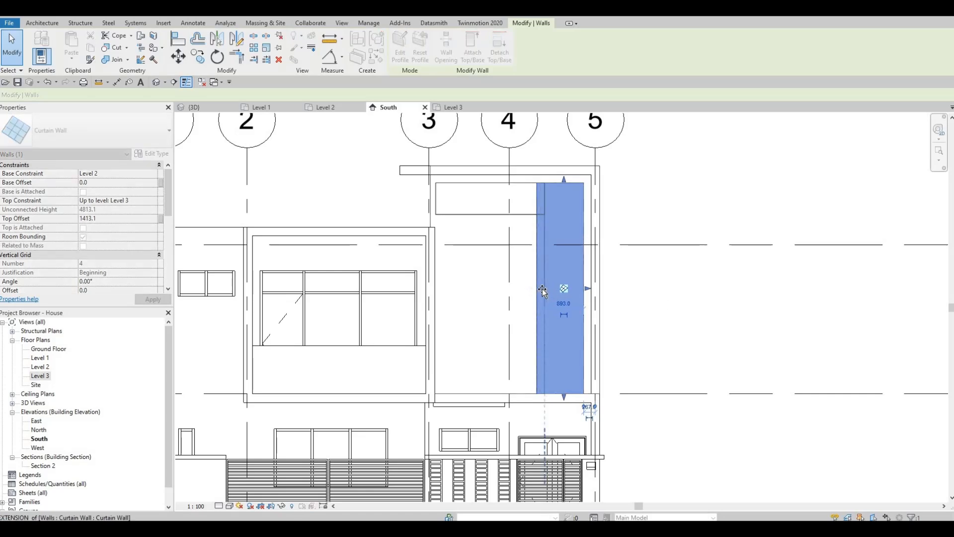
key(Escape)
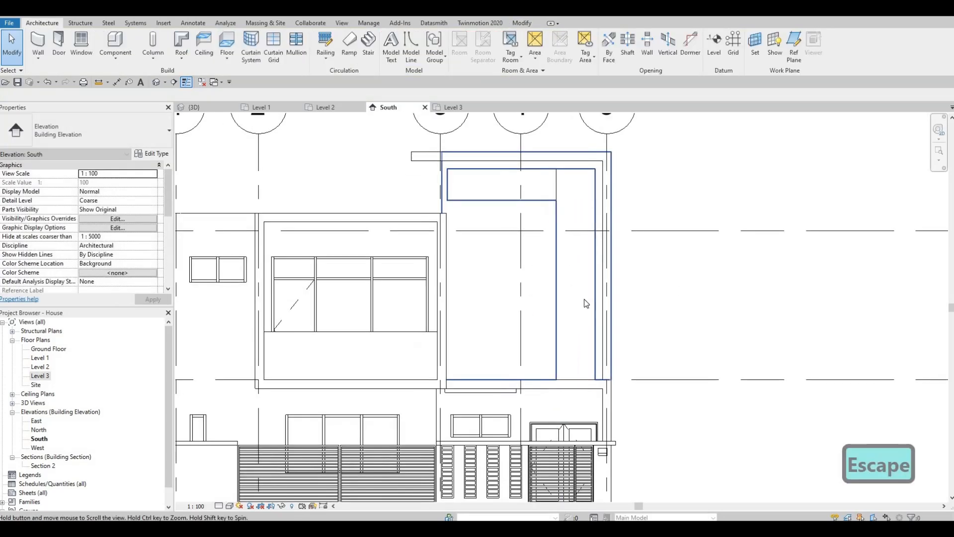
Try a vertical curtain grid line in the upper front curtain wall and delete it.
scroll(586, 316, down, 3)
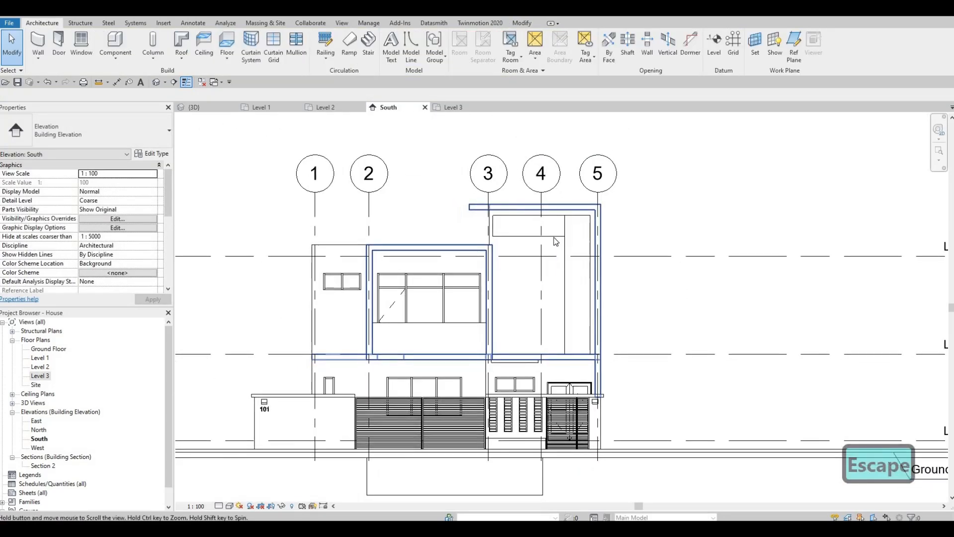
scroll(553, 248, up, 2)
key(Escape)
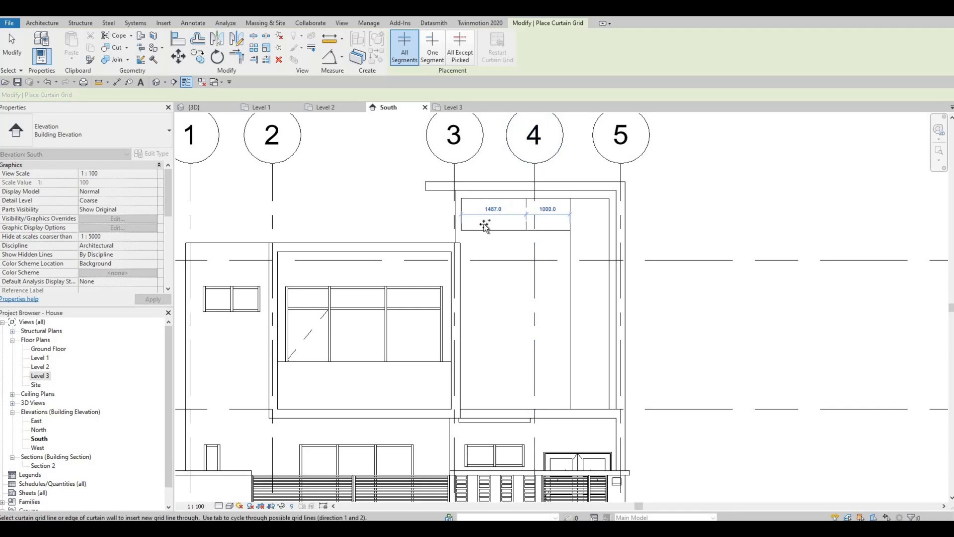
key(Escape)
key(Escape)
scroll(526, 208, up, 3)
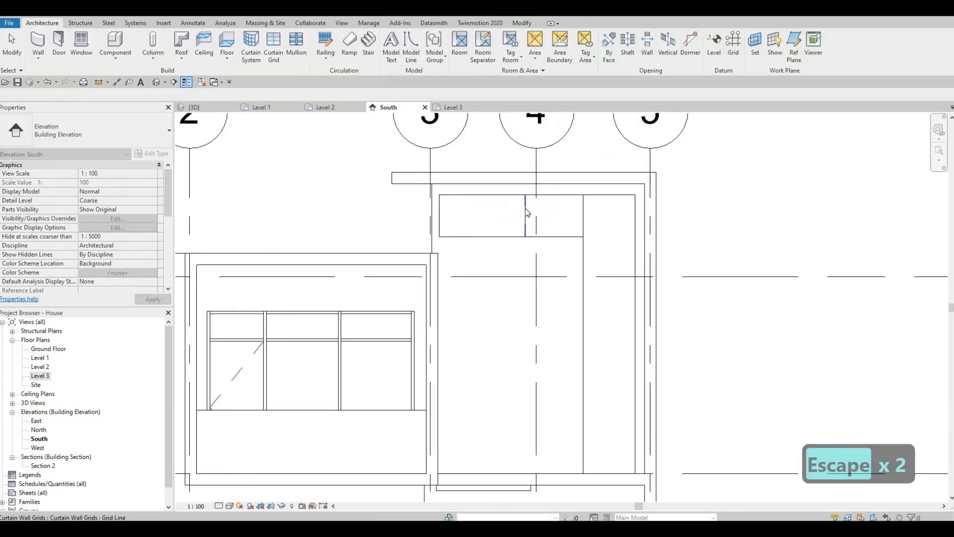
key(Escape)
click(526, 218)
key(Delete)
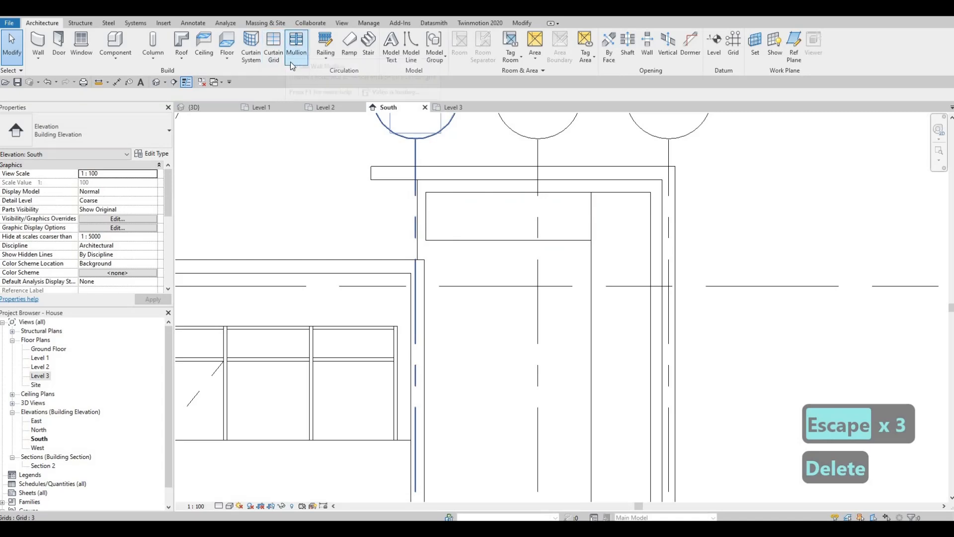
Divide the upper front curtain wall into three equal 829 mm panels with two vertical grid lines.
click(540, 246)
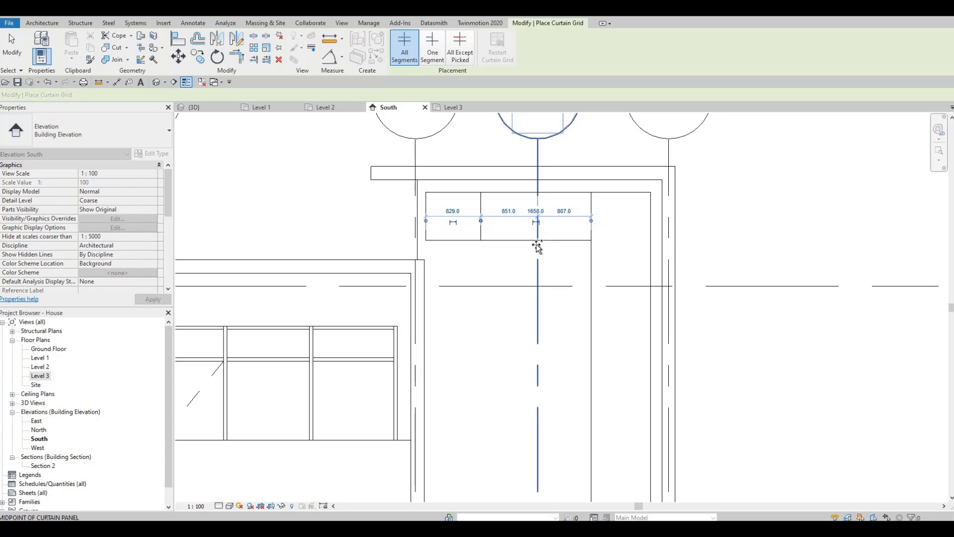
scroll(537, 245, up, 2)
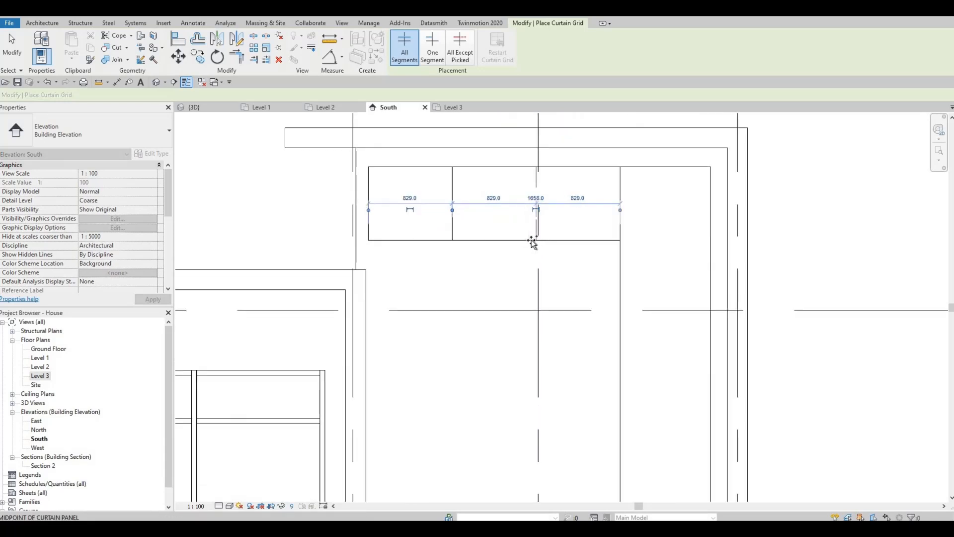
click(616, 254)
Divide the tall front curtain wall into six equal panels 802.2 mm high with horizontal grid lines.
scroll(651, 257, down, 2)
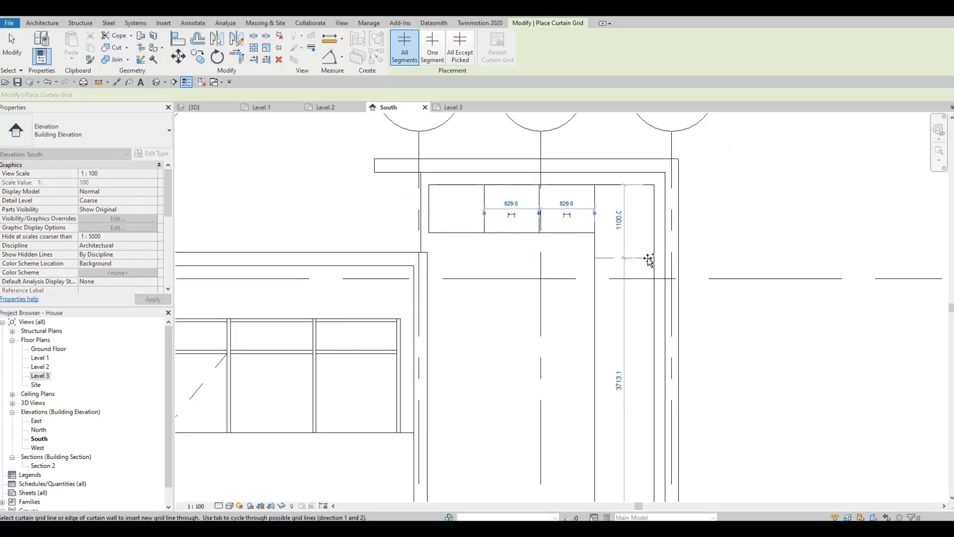
middle_drag(653, 312, 641, 279)
scroll(642, 278, down, 1)
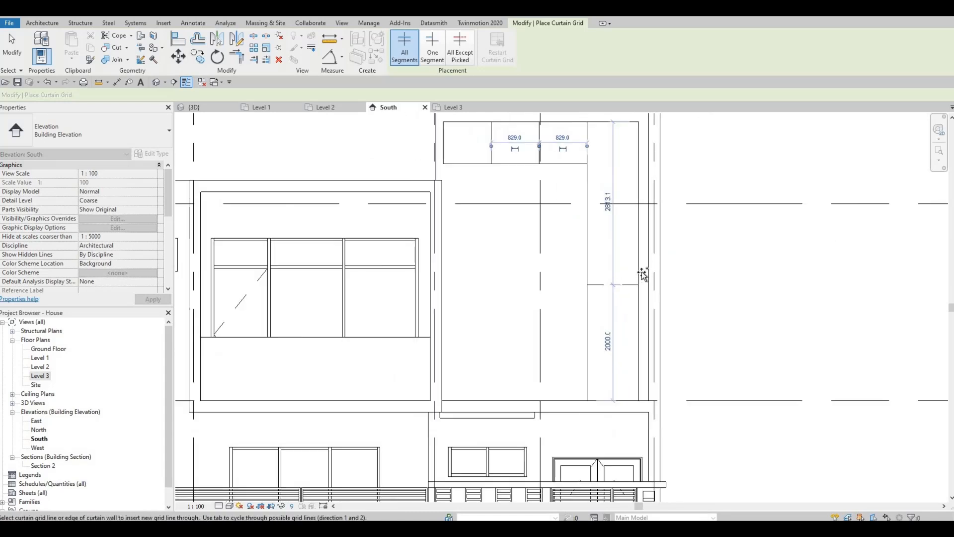
click(639, 201)
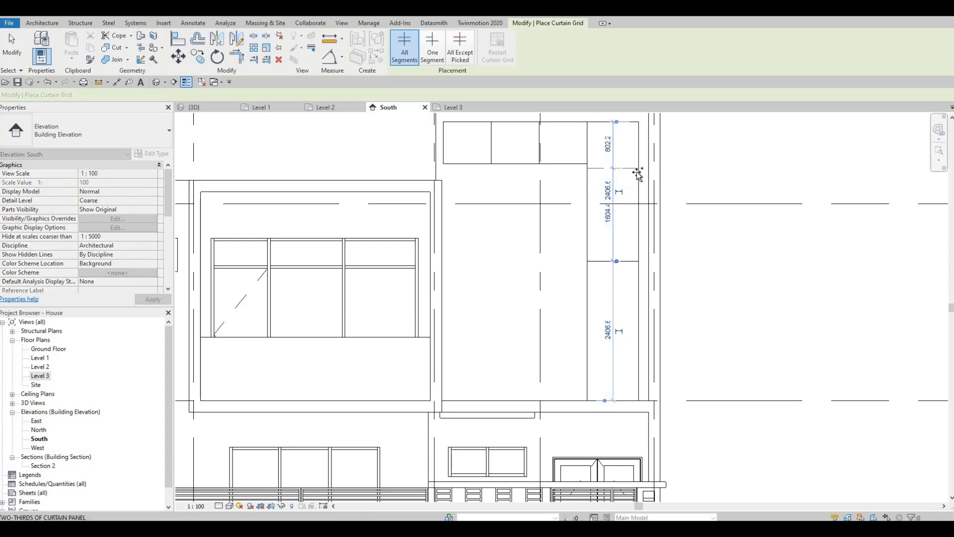
click(639, 214)
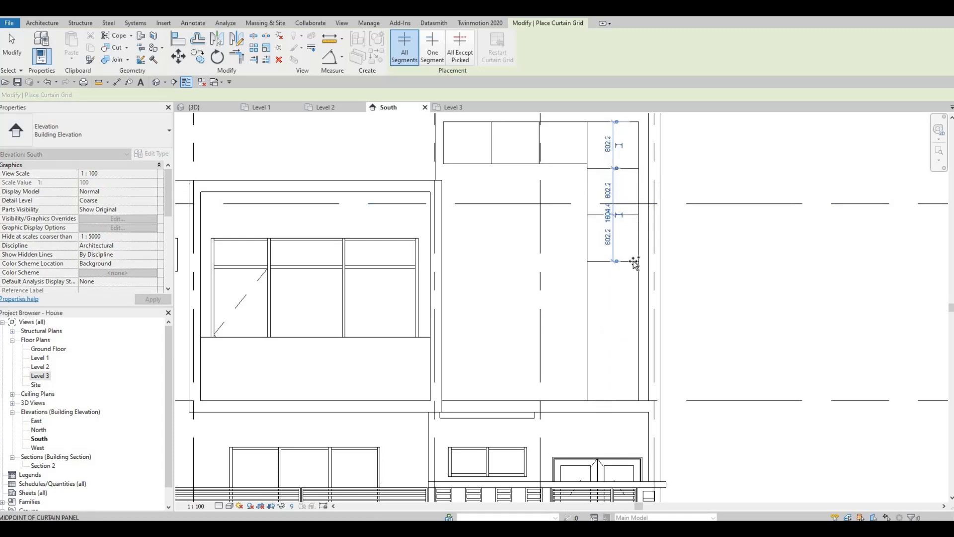
click(636, 349)
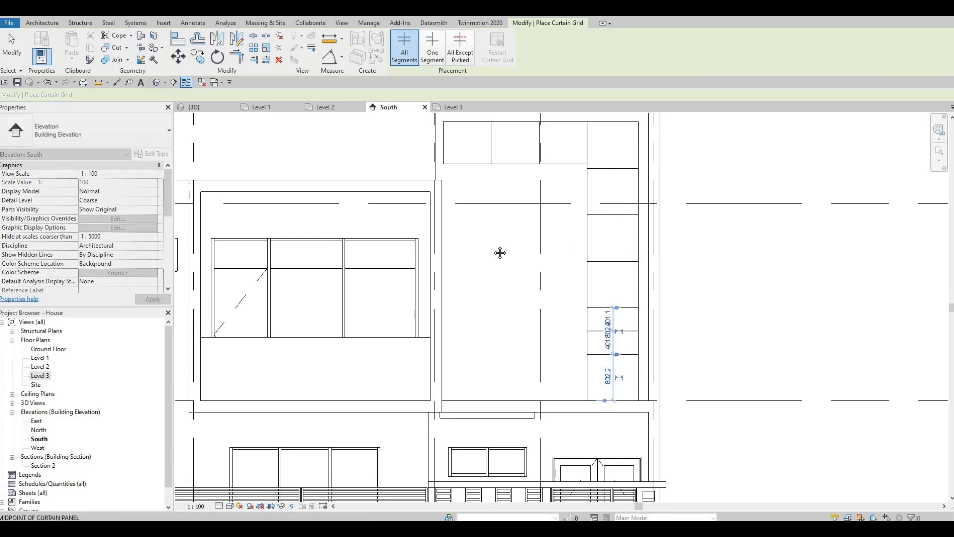
Stretch the upper front curtain wall's lower edge down to the tall curtain wall's uppermost horizontal grid line.
scroll(500, 253, down, 4)
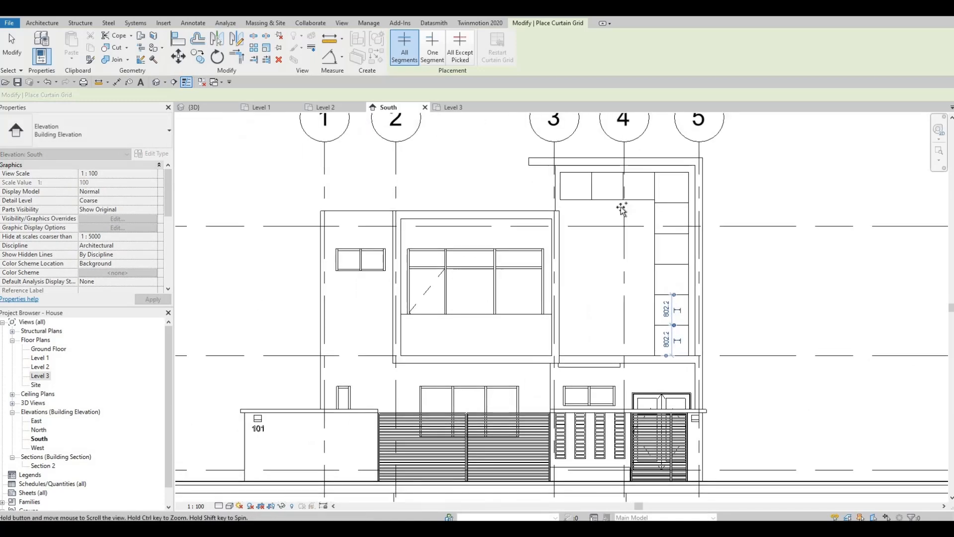
scroll(622, 209, up, 4)
key(Escape)
key(Escape)
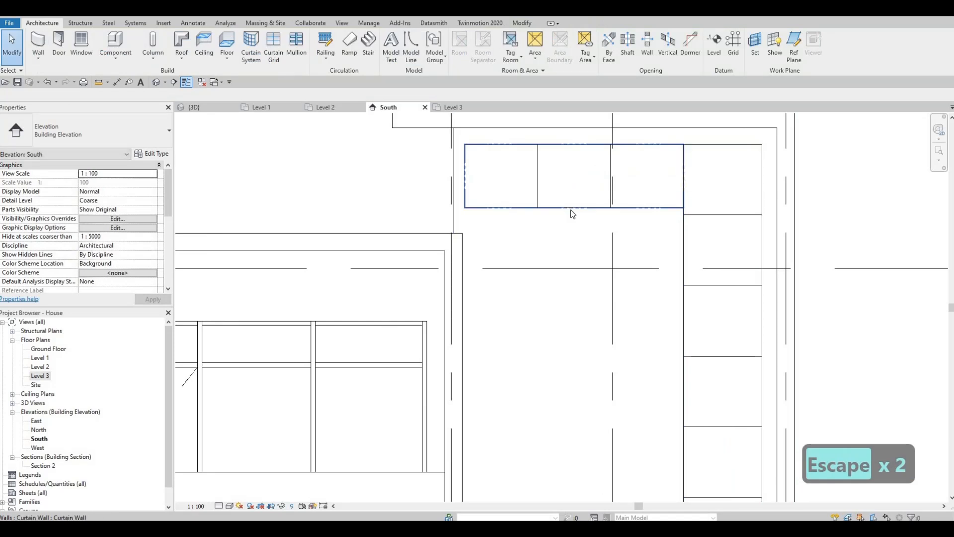
click(572, 214)
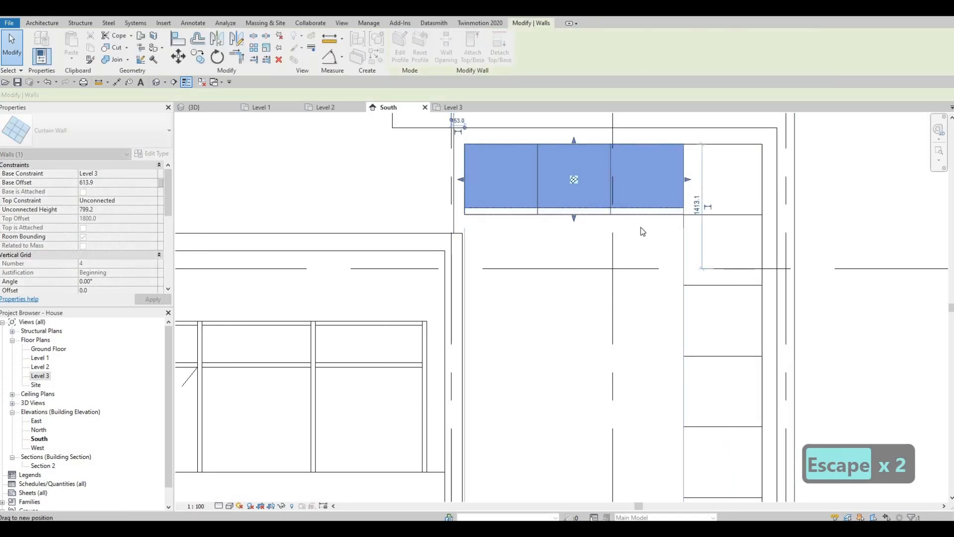
scroll(656, 226, up, 3)
key(Escape)
key(Escape)
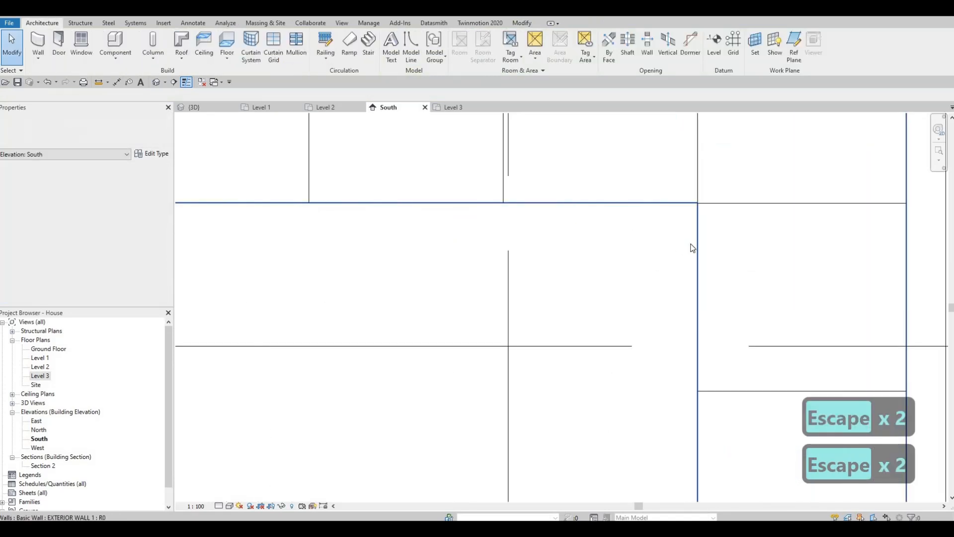
Align the upper front curtain wall's lower edge exactly with the tall curtain wall's uppermost grid line.
key(a)
key(l)
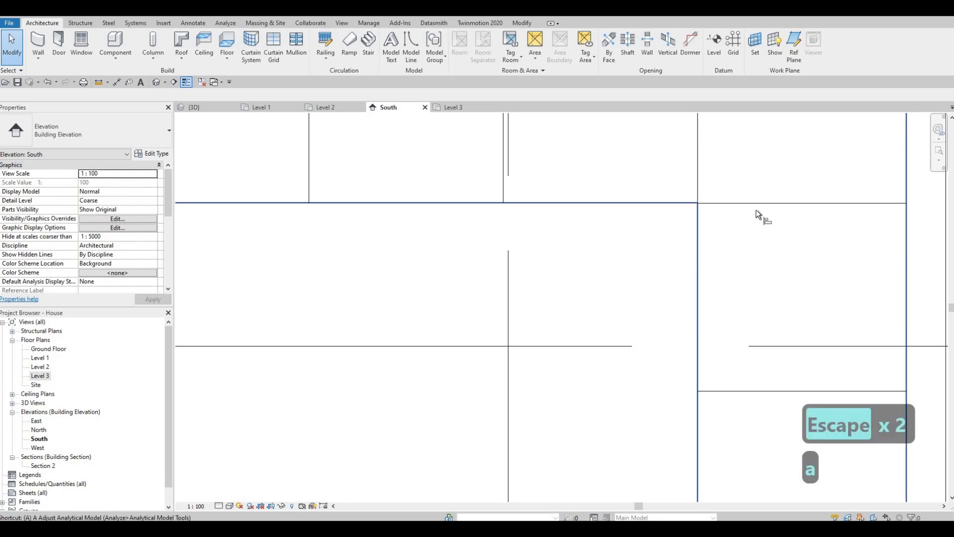
click(667, 202)
click(667, 202)
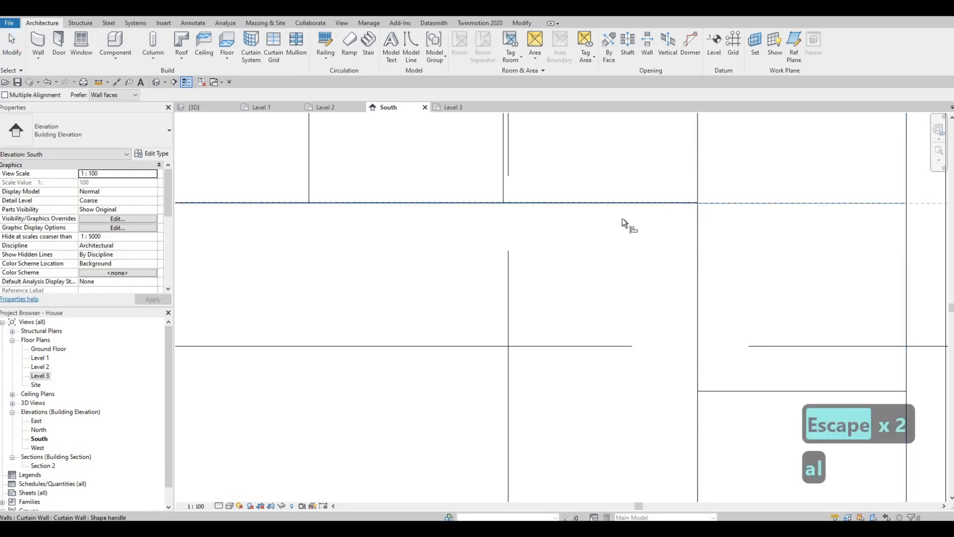
key(Escape)
key(Escape)
In the 3D view, align the side curtain wall's lower edge with the lower edge of the upper front curtain wall.
scroll(620, 220, down, 2)
scroll(406, 225, down, 3)
click(194, 108)
shift+middle_drag(560, 246, 418, 214)
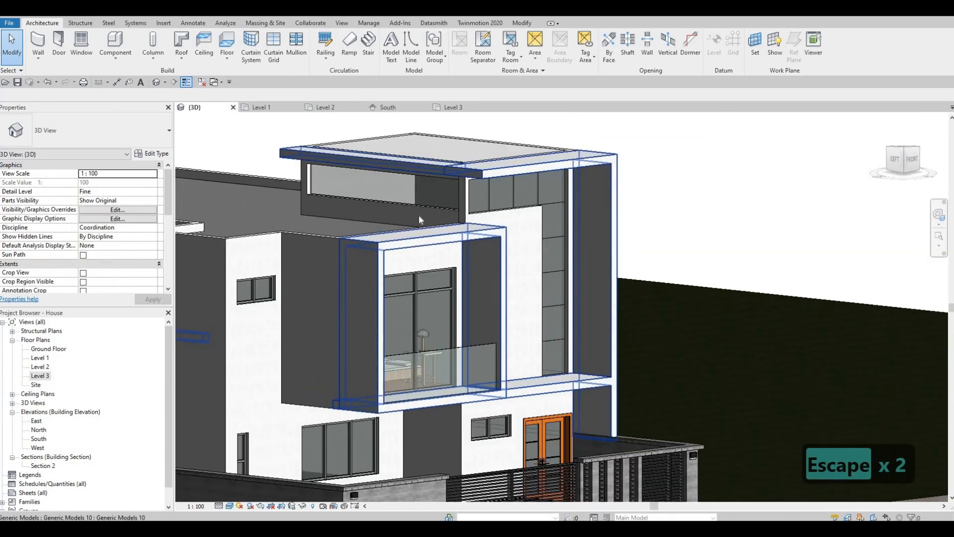
key(a)
key(l)
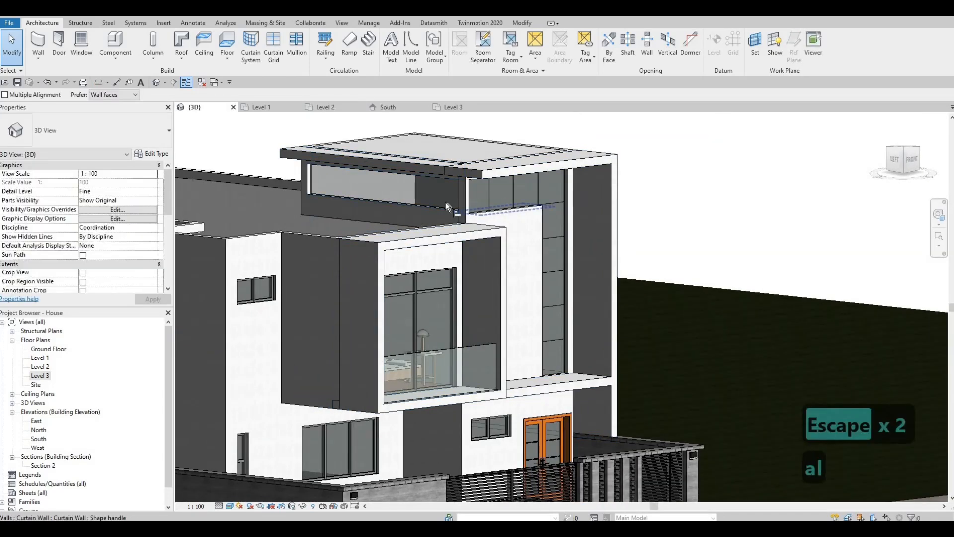
key(Escape)
key(Escape)
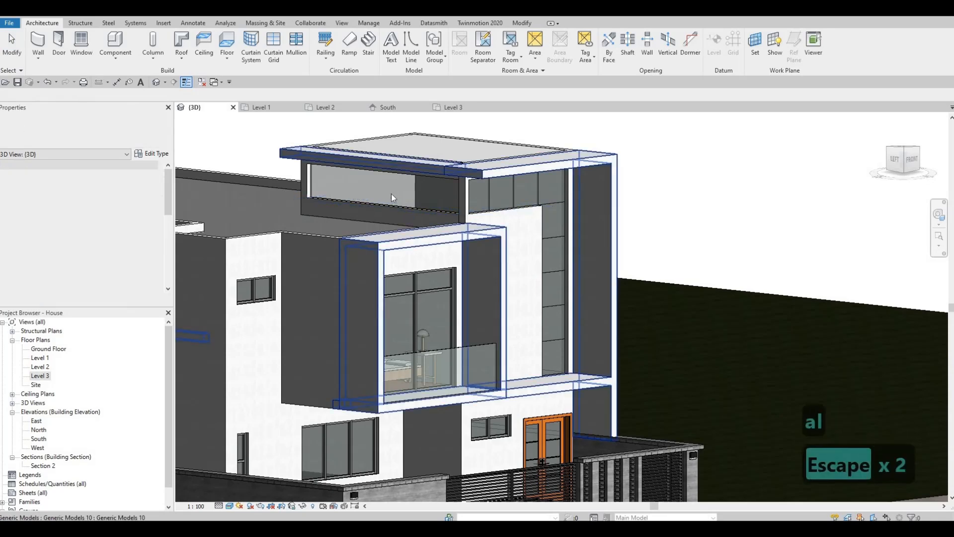
Divide the side curtain wall into six equal panels with vertical grid lines.
shift+middle_drag(392, 194, 417, 195)
click(277, 50)
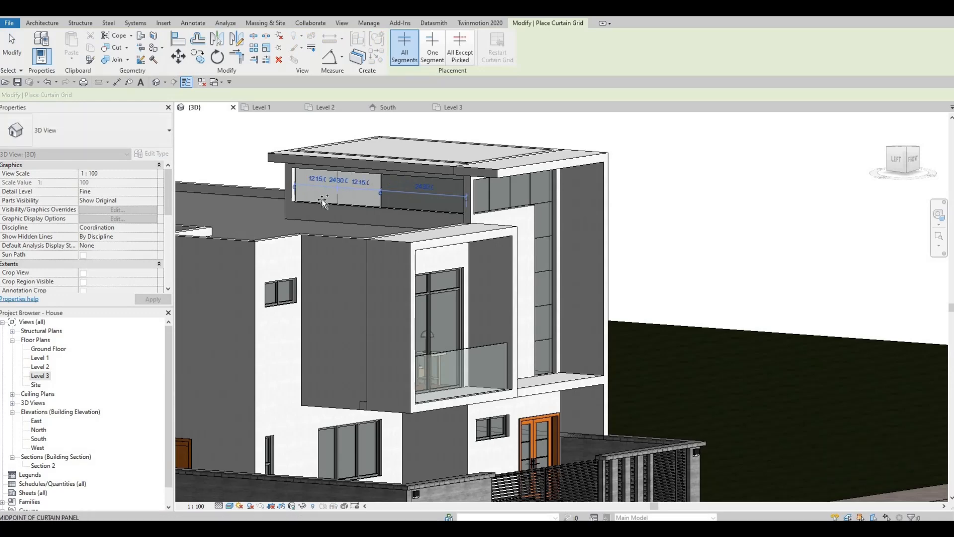
click(351, 206)
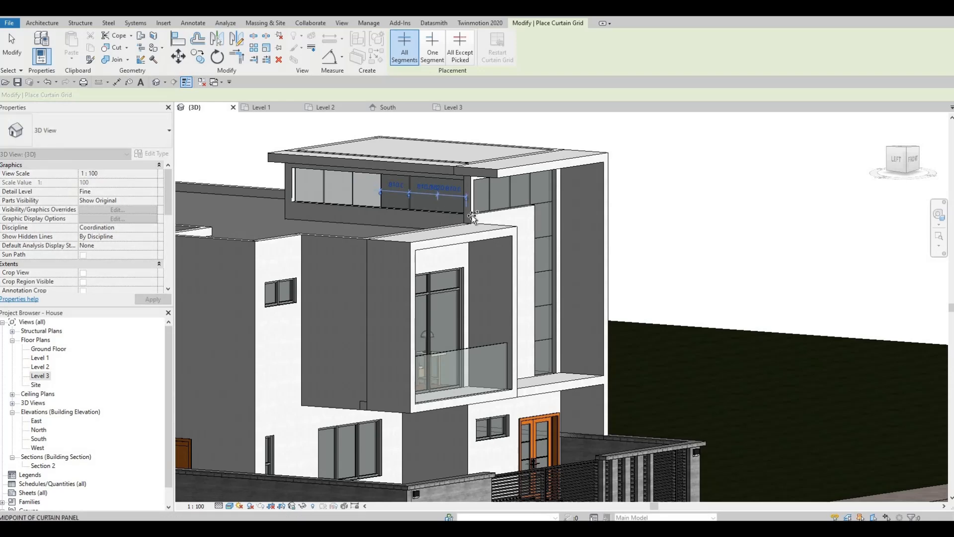
key(Escape)
Add 50mm x 65mm rectangular mullions along all grid lines of the enclosure's front and side curtain walls.
shift+middle_drag(513, 227, 442, 261)
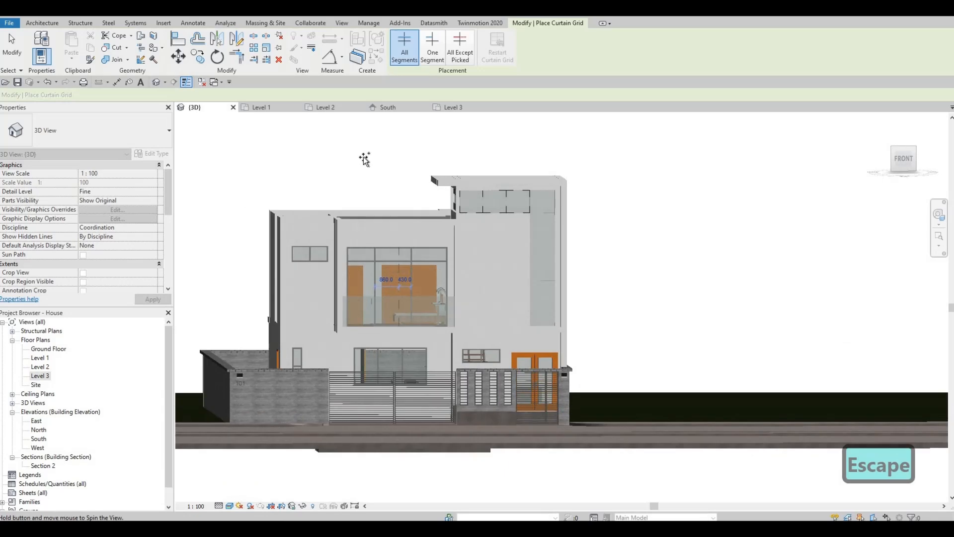
key(Escape)
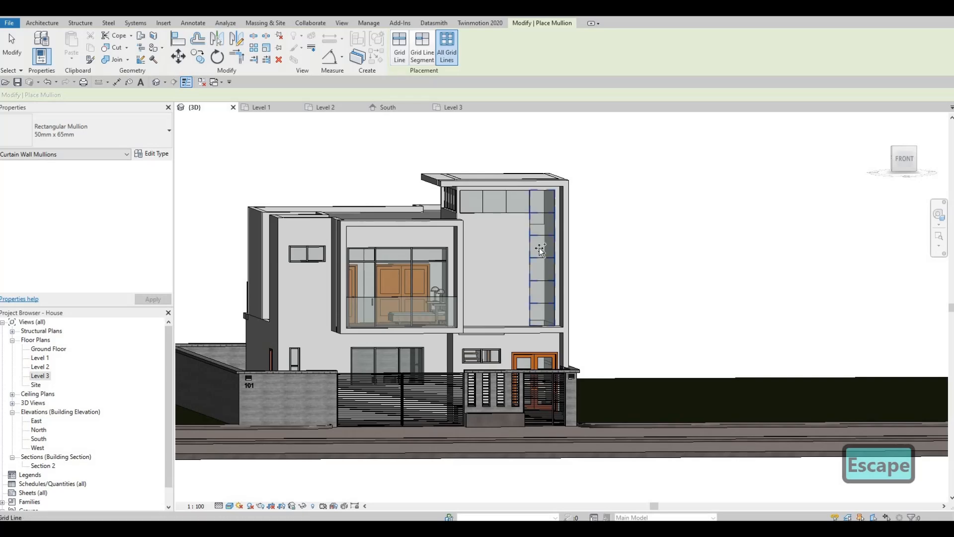
shift+middle_drag(432, 204, 560, 211)
scroll(460, 199, up, 5)
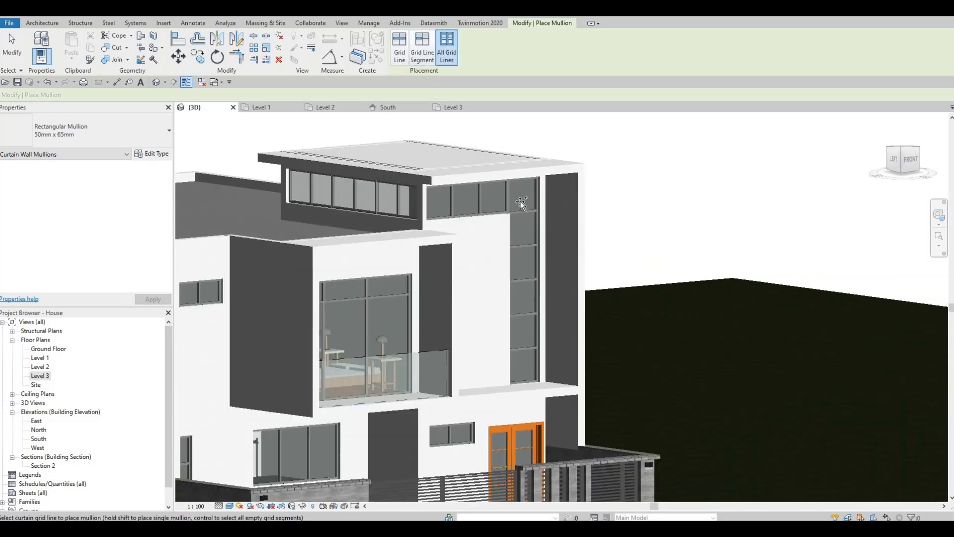
Delete the vertical mullion at the end of the upper front curtain wall where it meets the tall curtain wall.
key(Escape)
key(Escape)
click(499, 176)
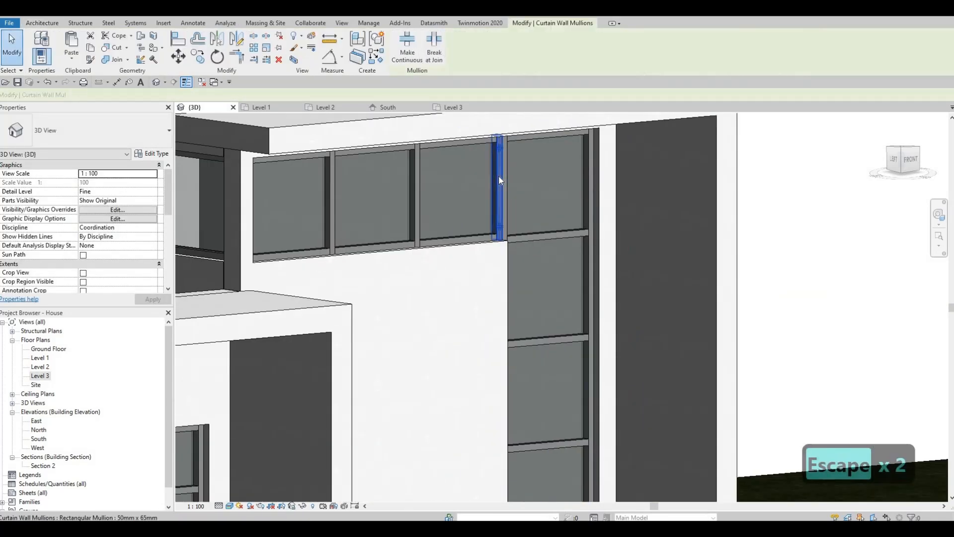
key(Delete)
Examine how the raised enclosure's curtain walls fit beneath the roof frame in the 3D view and the South elevation.
shift+middle_drag(371, 233, 466, 290)
scroll(483, 261, down, 5)
middle_drag(399, 311, 564, 380)
shift+middle_drag(499, 298, 477, 308)
shift+middle_drag(546, 349, 487, 327)
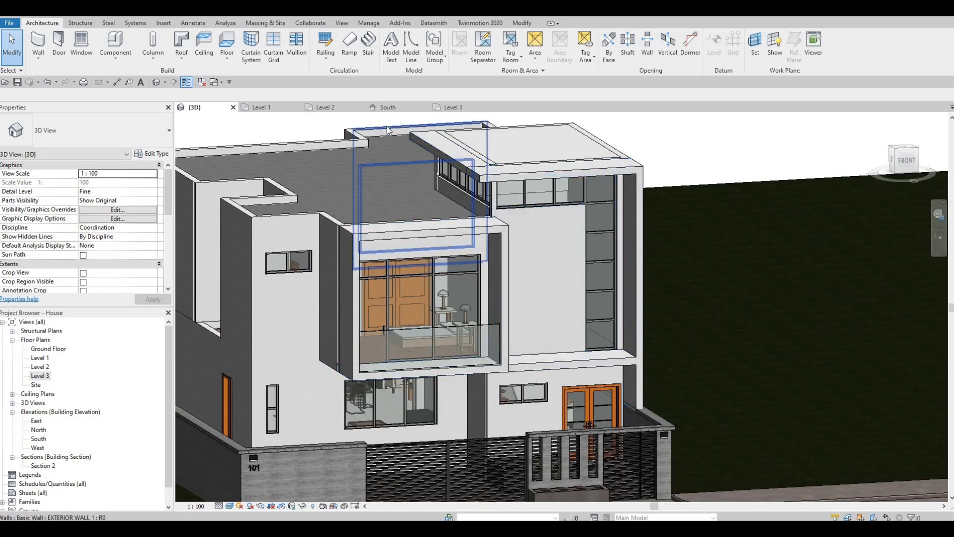
click(384, 108)
scroll(513, 237, down, 3)
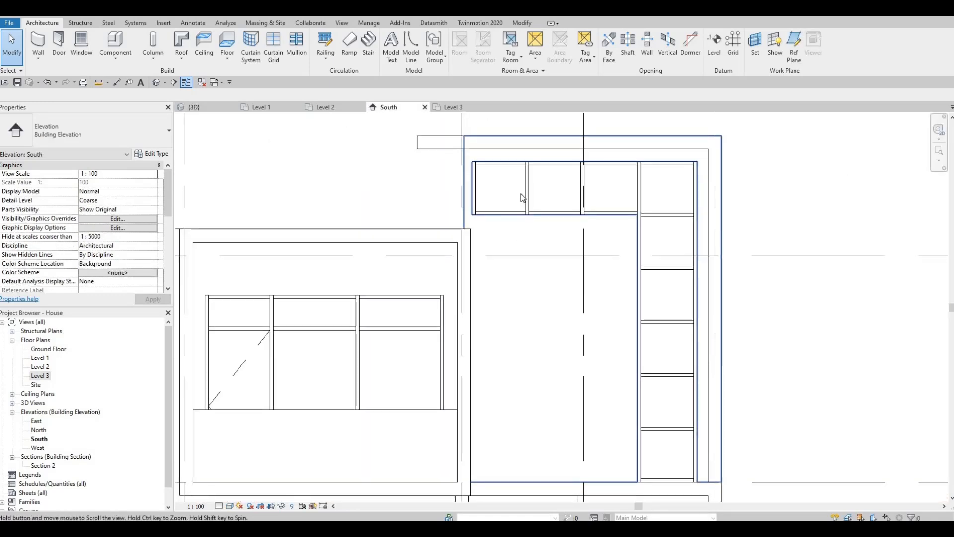
click(497, 158)
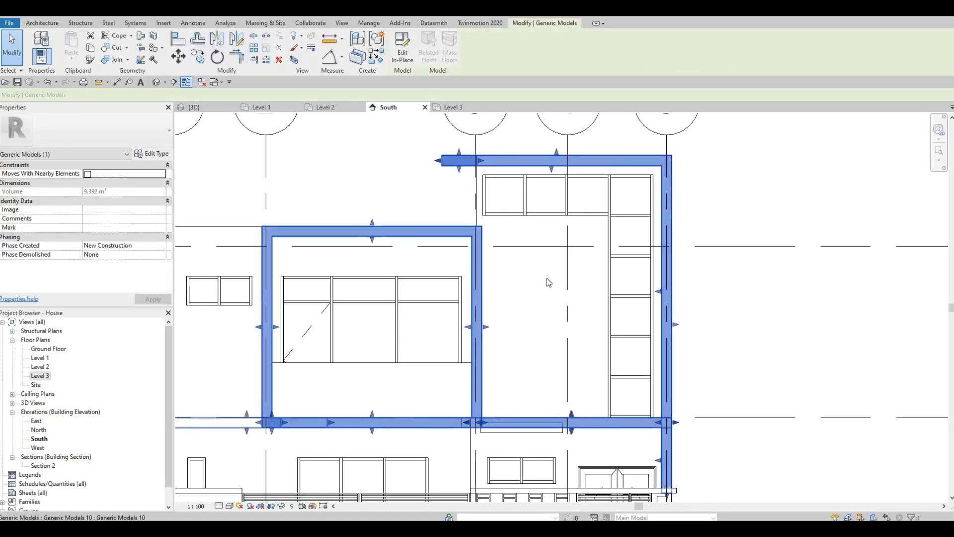
key(Escape)
key(Escape)
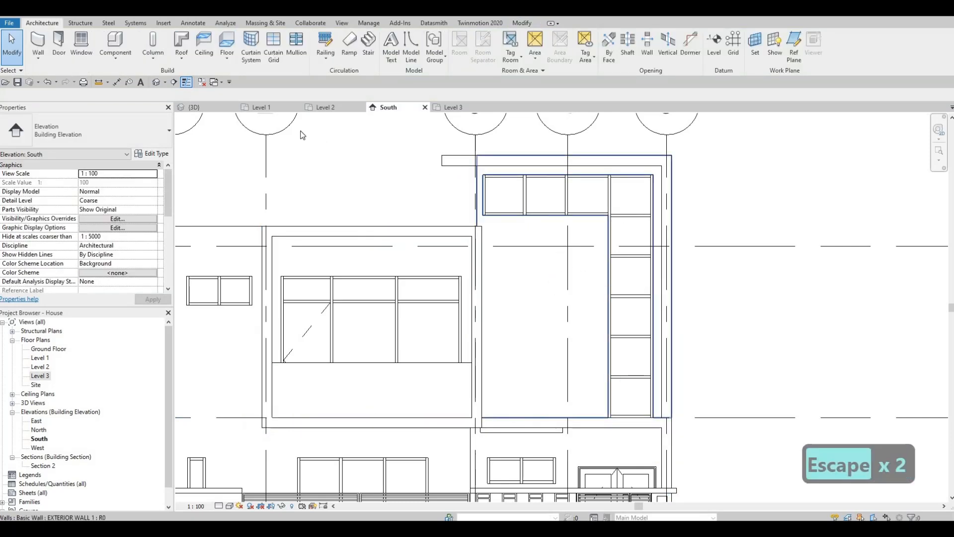
scroll(303, 134, down, 1)
middle_drag(302, 135, 400, 115)
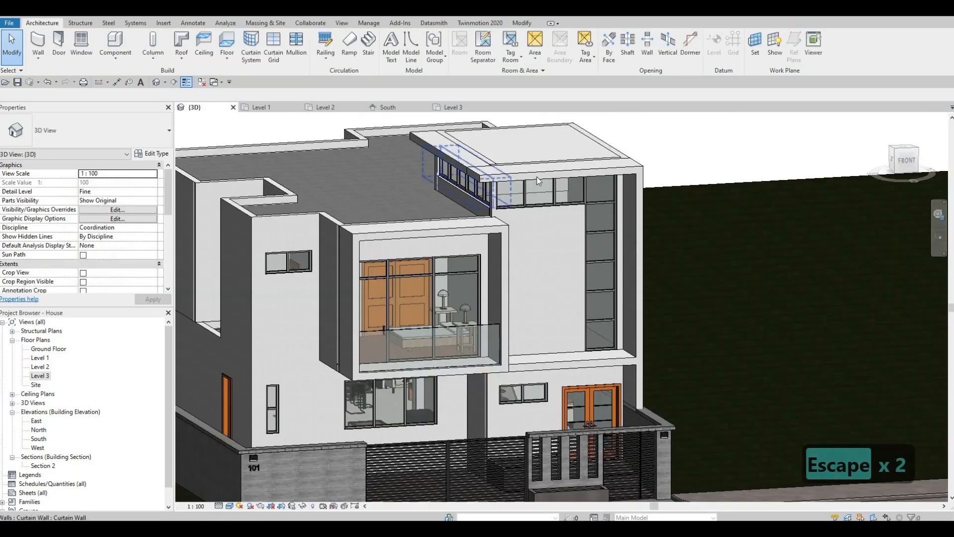
shift+middle_drag(537, 224, 526, 192)
key(F1)
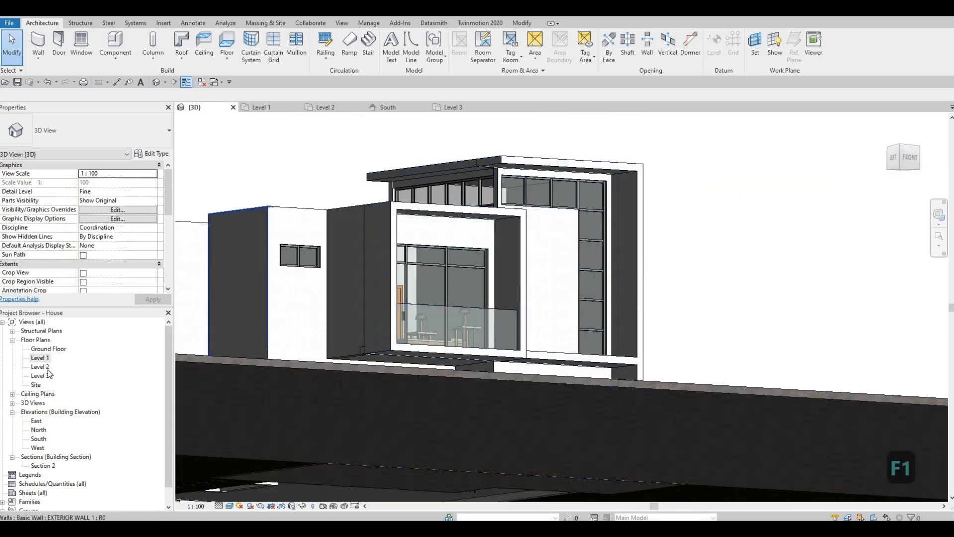
In the South elevation, raise the top edges of the upper front and tall curtain walls to the underside of the roof frame.
click(387, 108)
scroll(594, 187, up, 2)
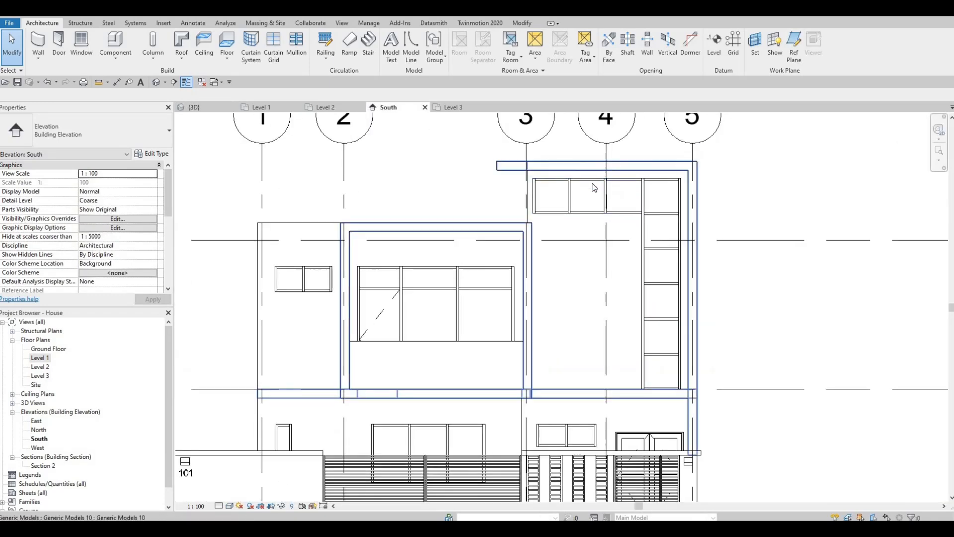
scroll(594, 187, up, 3)
drag(574, 190, 571, 173)
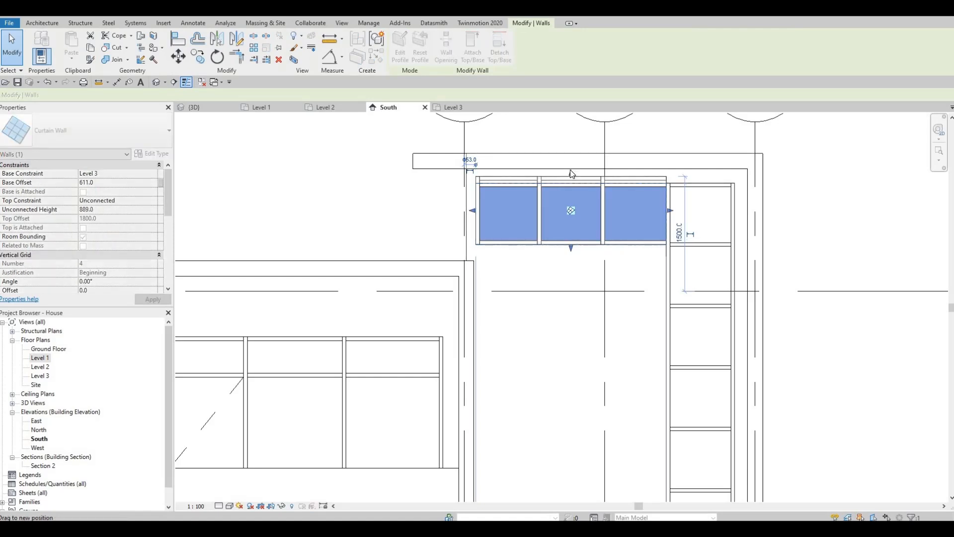
click(701, 179)
drag(701, 172, 701, 166)
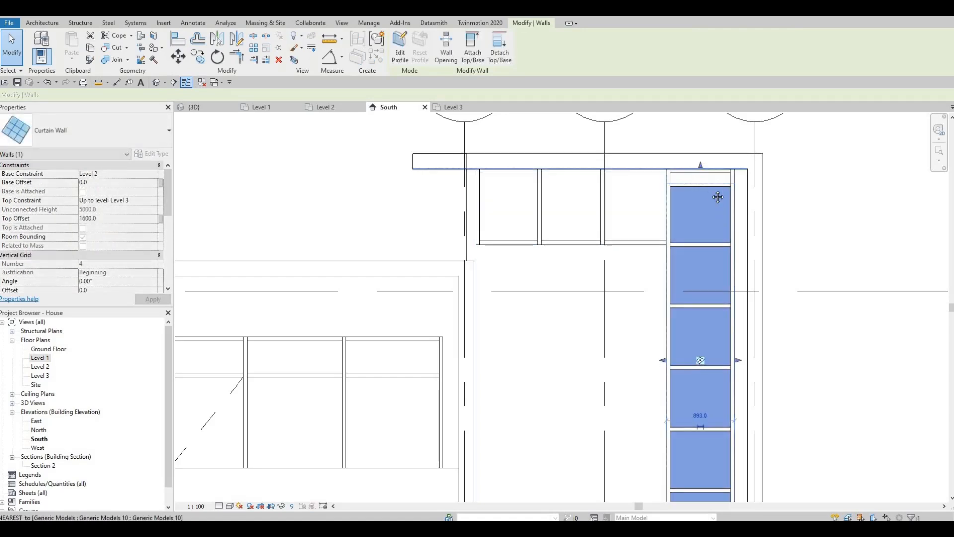
Extend the tall curtain wall sideways to the inner face of the enclosure's vertical frame, making it 1060 mm wide.
middle_drag(735, 317, 721, 290)
drag(734, 335, 736, 338)
drag(618, 256, 604, 240)
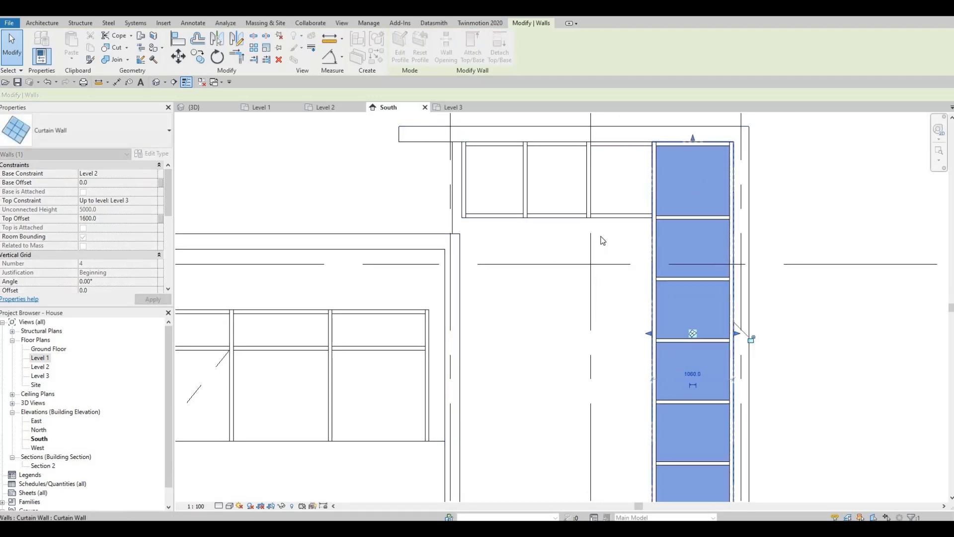
Try to extend the upper front curtain wall's lower edge downward and undo the change.
click(560, 226)
drag(558, 227, 554, 238)
key(ctrl+z)
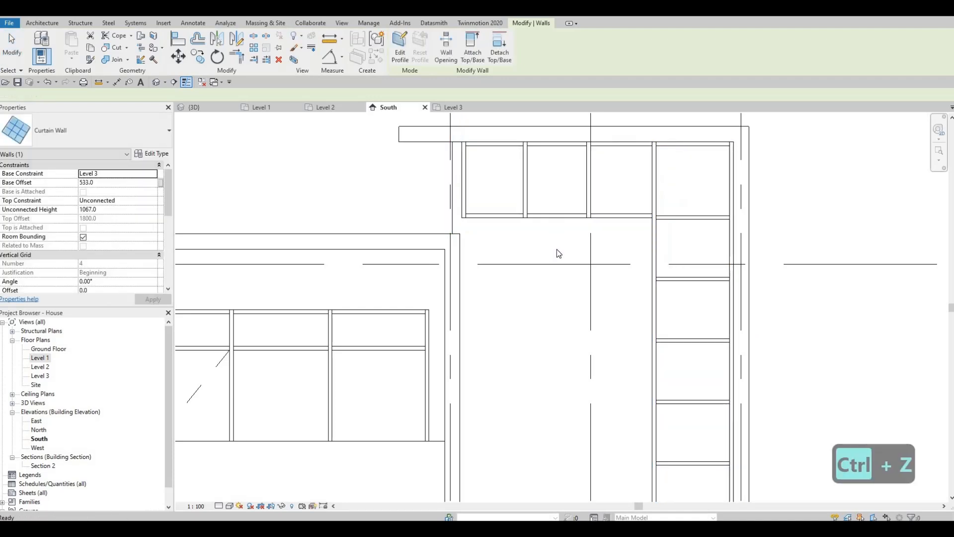
key(Escape)
scroll(571, 284, down, 4)
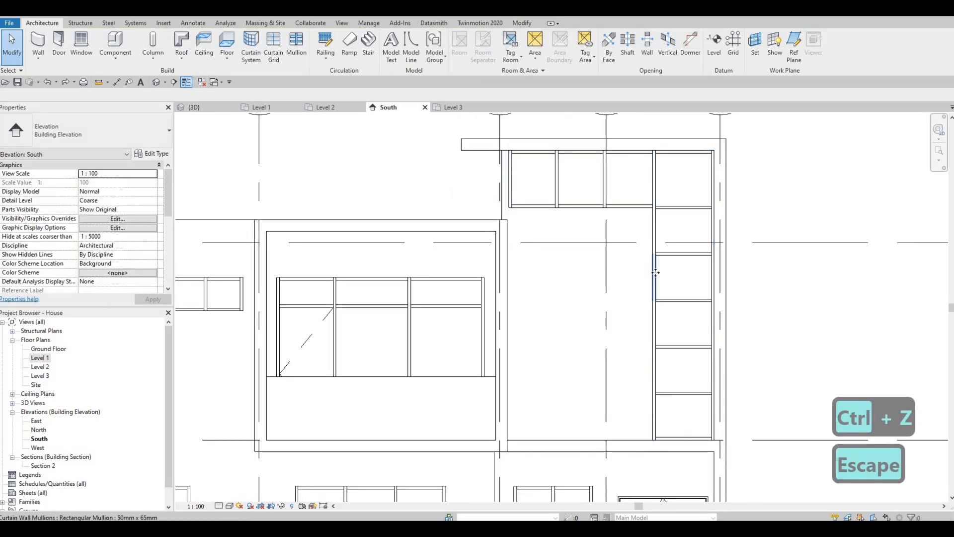
Extend the free end of the upper front curtain wall to grid line 3.
click(649, 286)
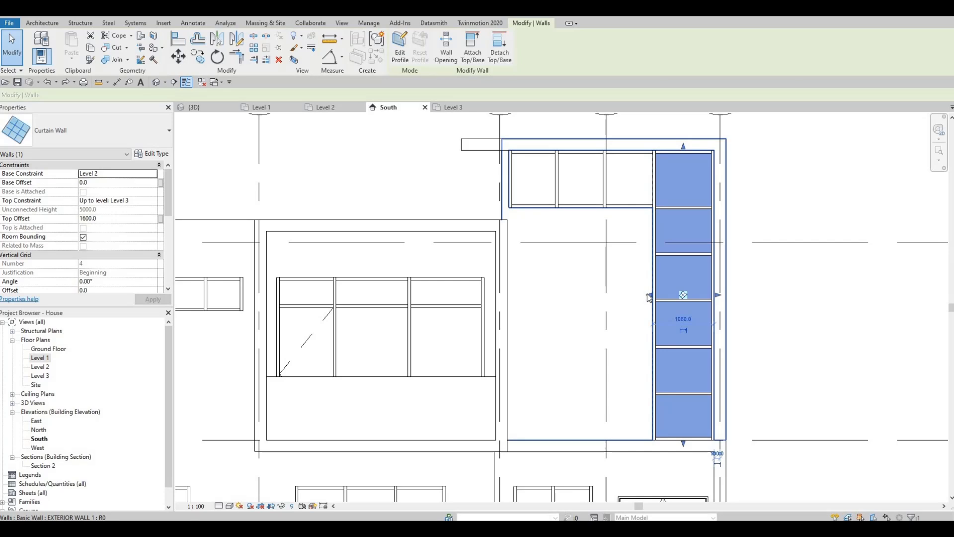
key(Escape)
key(Escape)
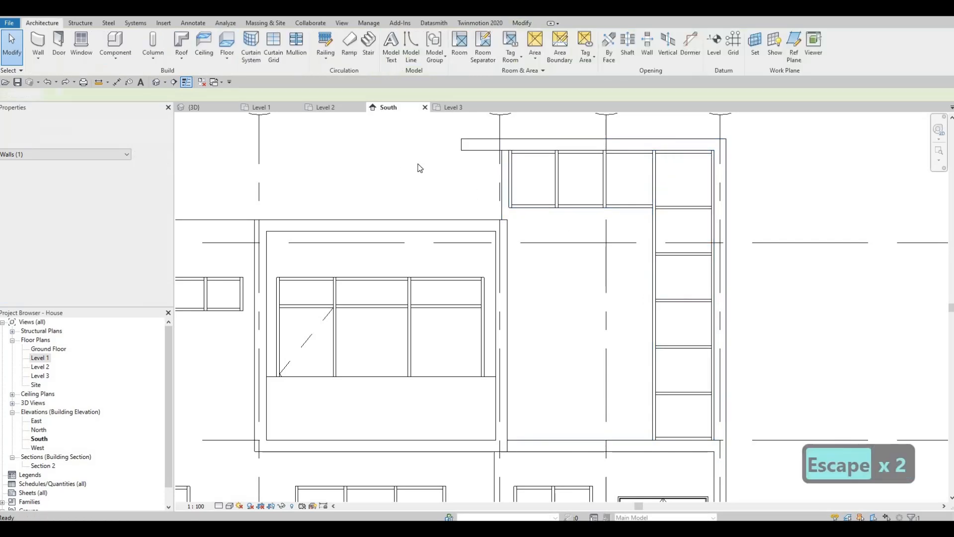
click(512, 187)
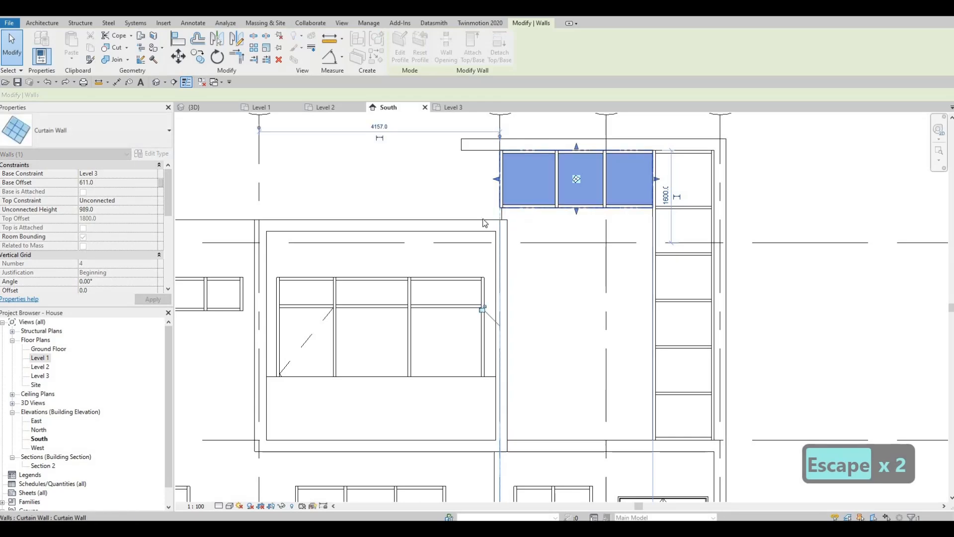
key(Escape)
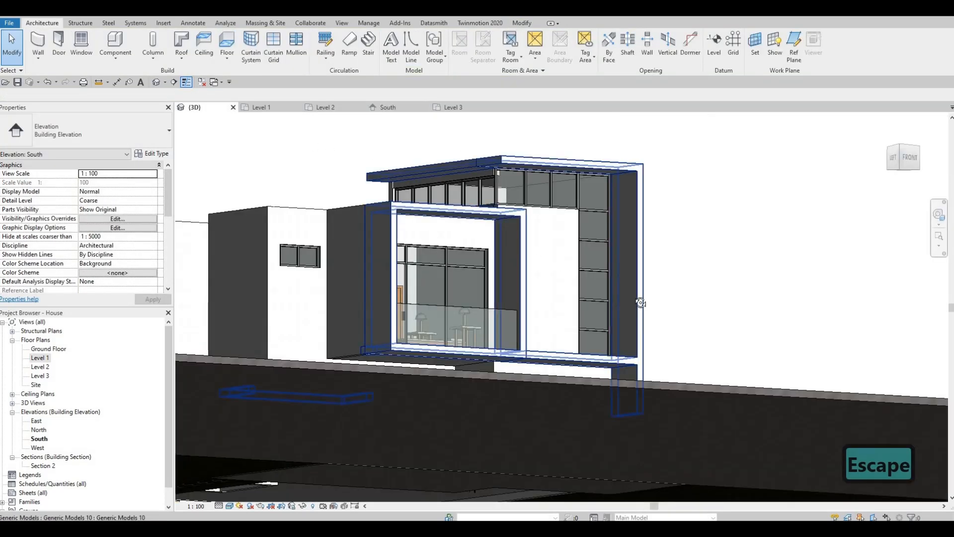
In the 3D view, raise the side curtain wall's top edge to the underside of the roof overhang.
shift+middle_drag(639, 302, 450, 182)
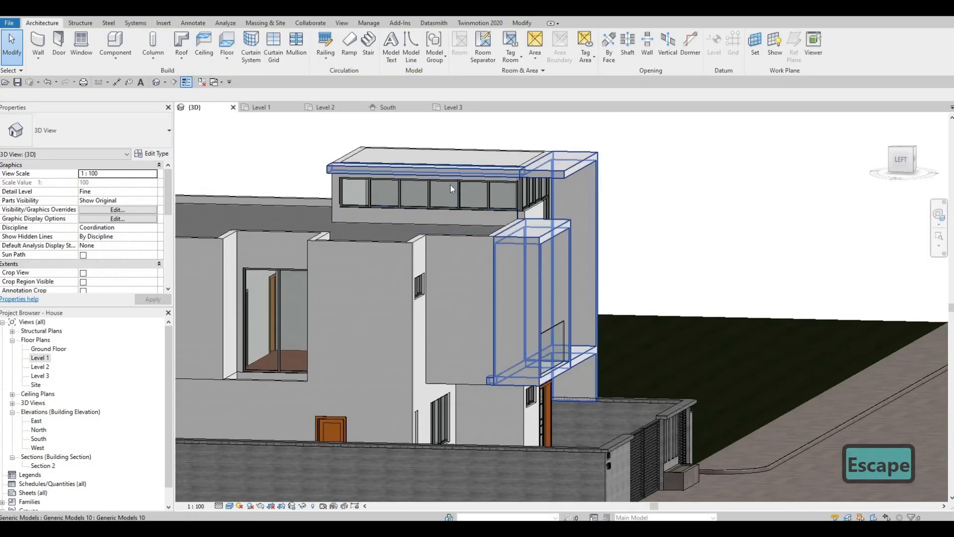
key(Escape)
scroll(451, 184, up, 5)
click(412, 212)
drag(417, 175, 417, 165)
shift+middle_drag(447, 184, 416, 169)
drag(416, 168, 416, 166)
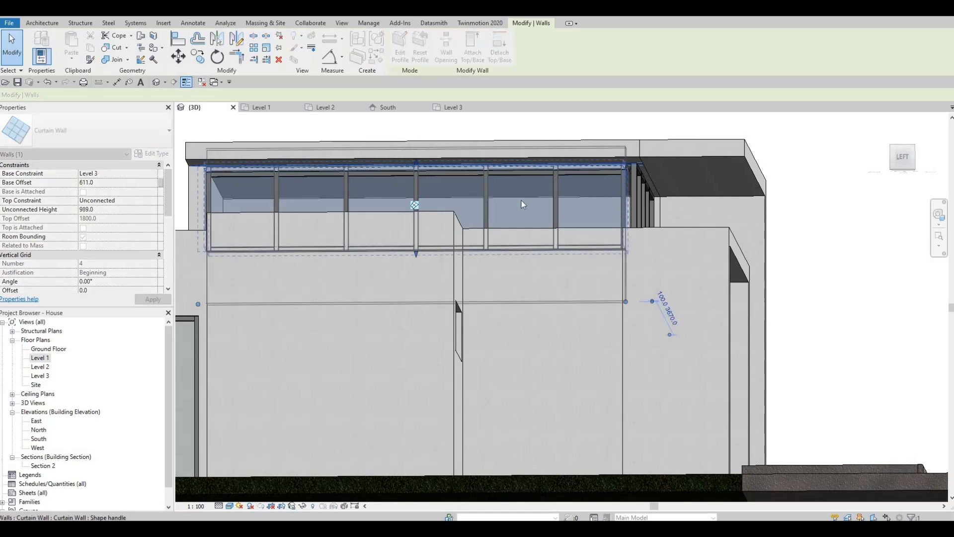
key(Escape)
In the Level 3 plan, nudge the side curtain wall about 50 mm toward the outer face of its host wall.
shift+middle_drag(512, 241, 624, 243)
scroll(625, 243, up, 1)
shift+middle_drag(621, 154, 634, 343)
key(Escape)
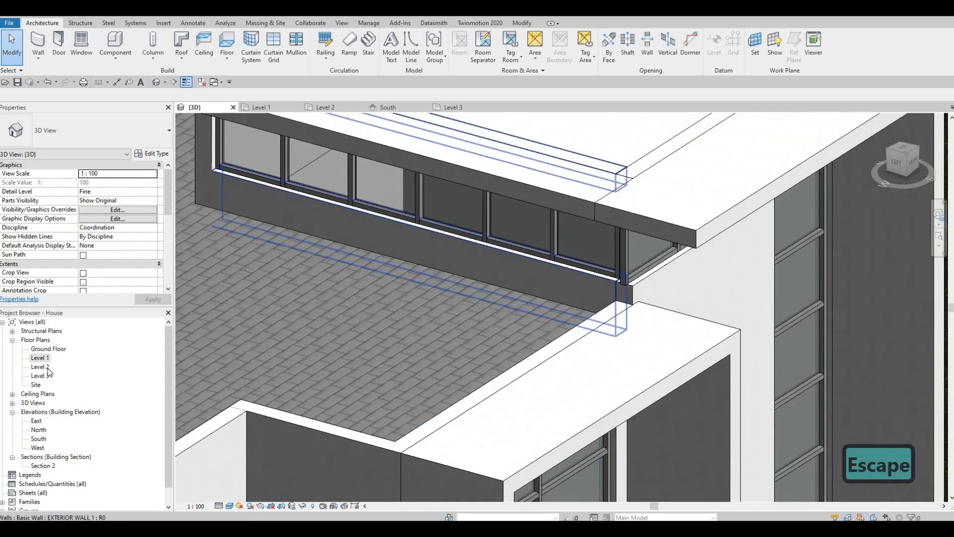
double_click(40, 376)
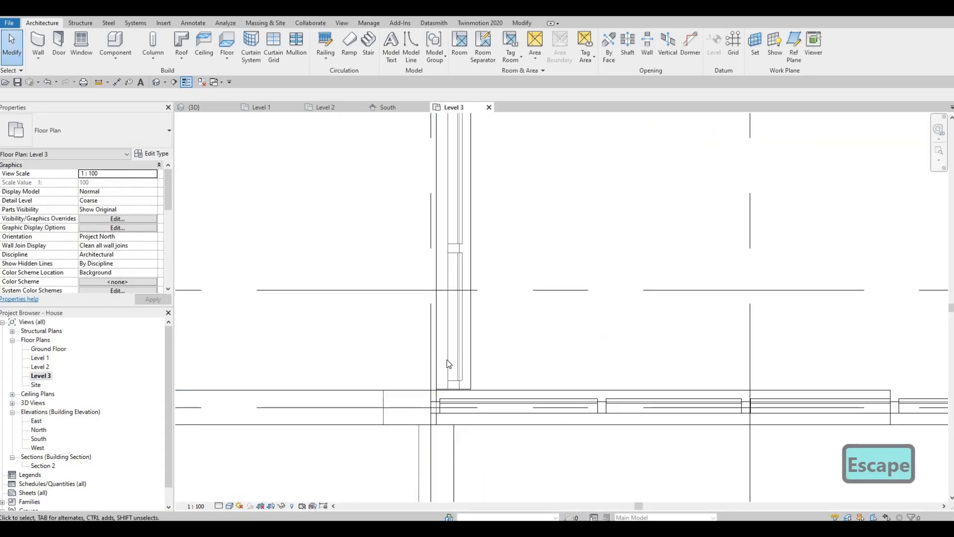
key(Escape)
click(462, 326)
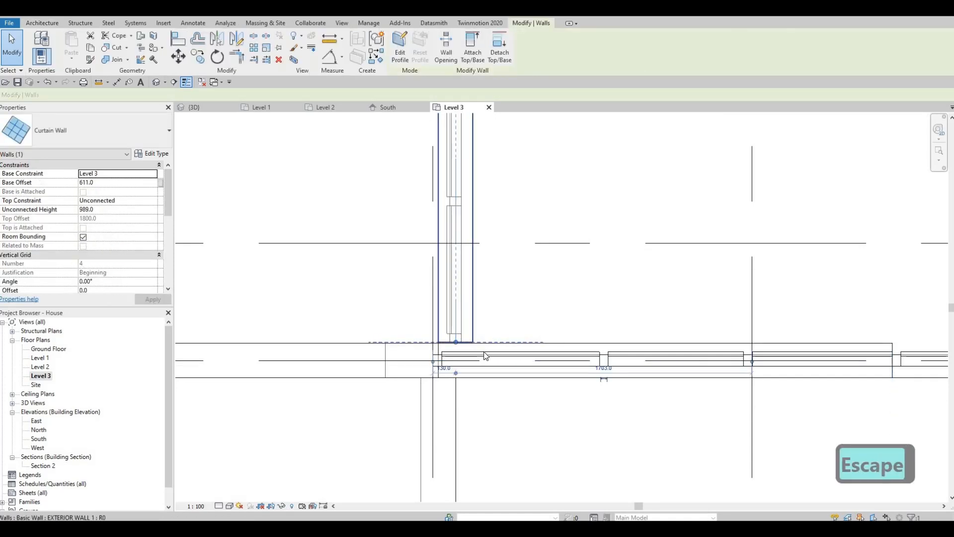
key(Left)
key(Left)
key(Left)
key(Left)
key(Left)
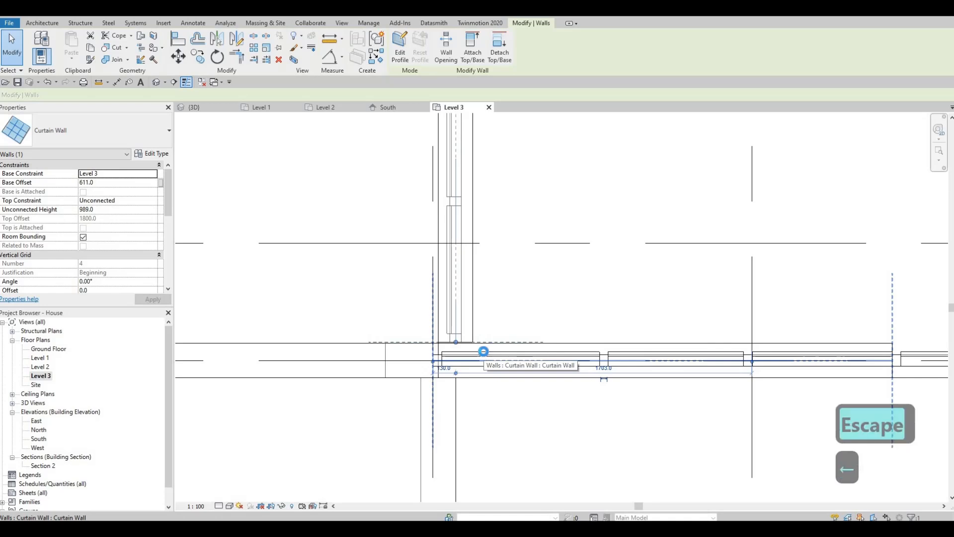
key(Escape)
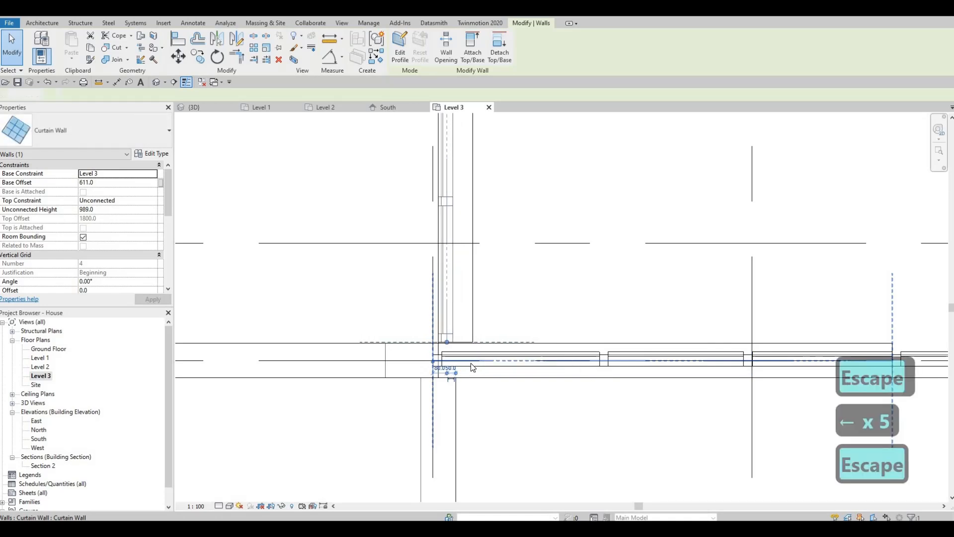
Try nudging the side curtain wall one increment inward and move it back.
click(449, 315)
key(Right)
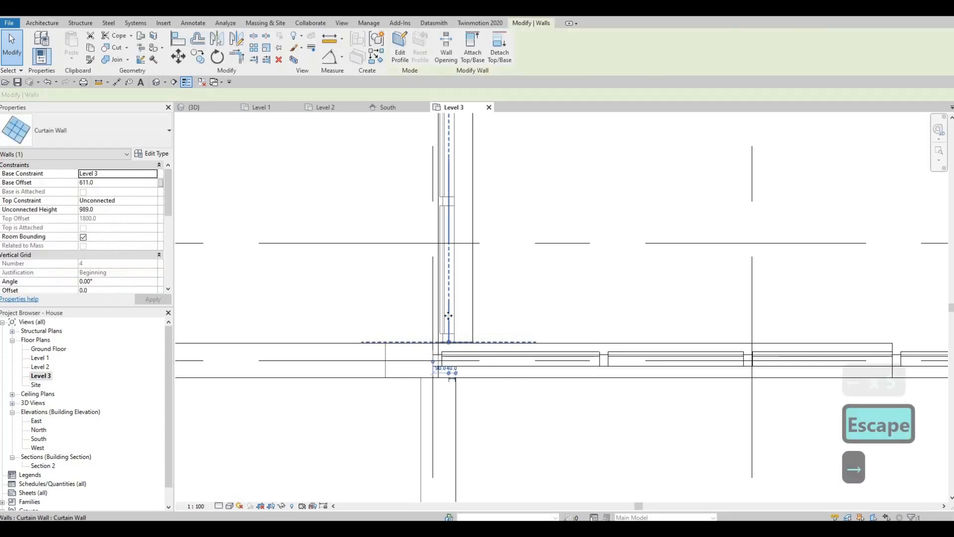
key(Escape)
key(Escape)
Flip the side curtain wall's orientation in the Level 3 plan and nudge it slightly toward the host wall's outer face.
click(195, 108)
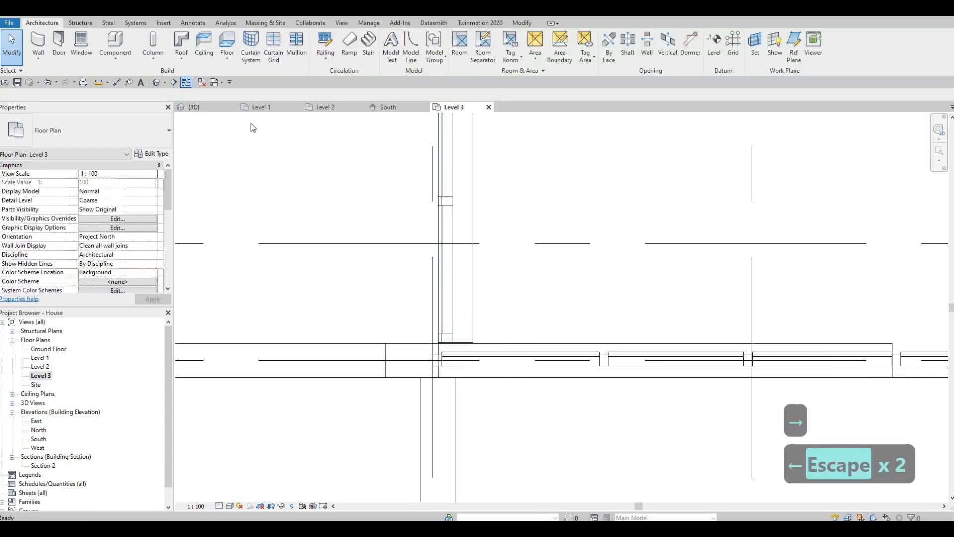
shift+middle_drag(485, 247, 41, 373)
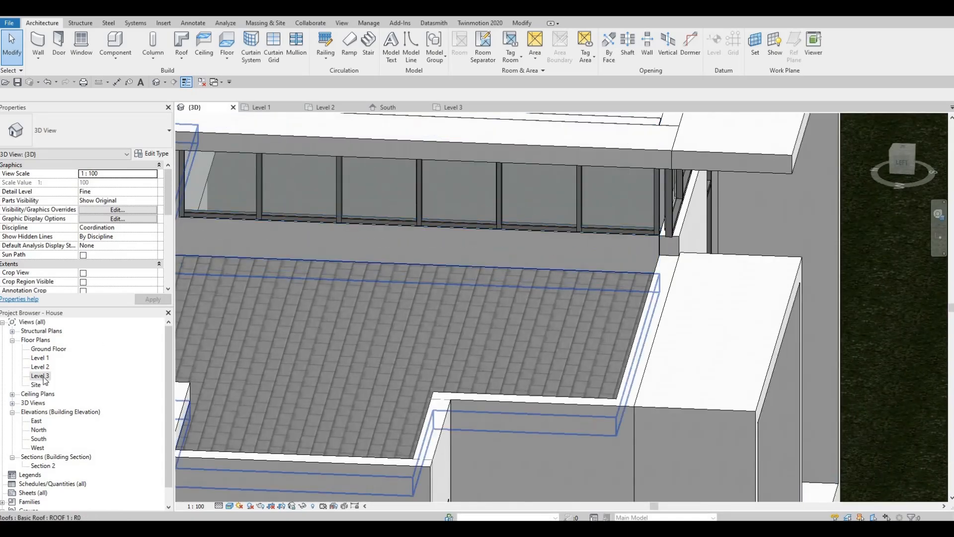
shift+middle_drag(359, 205, 470, 153)
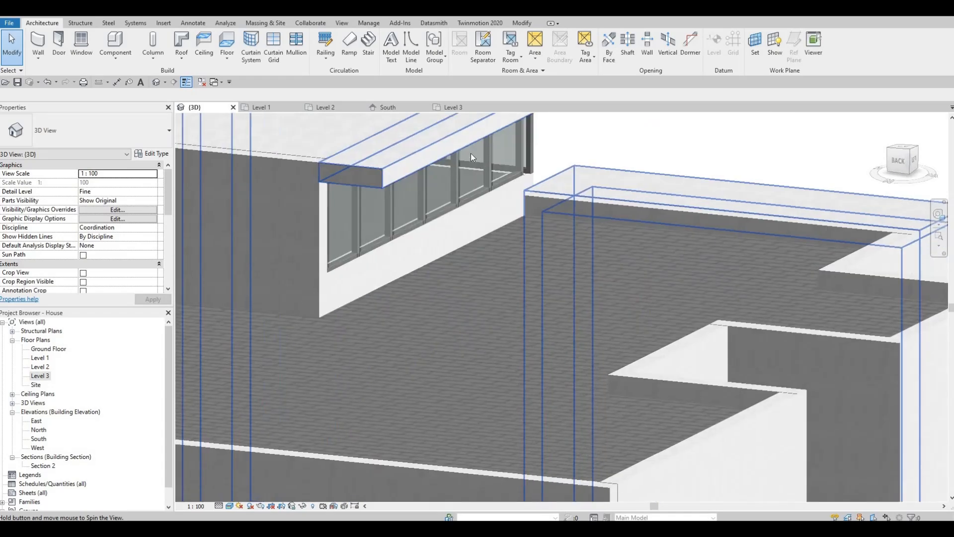
scroll(521, 185, up, 5)
shift+middle_drag(602, 240, 533, 294)
scroll(472, 294, up, 4)
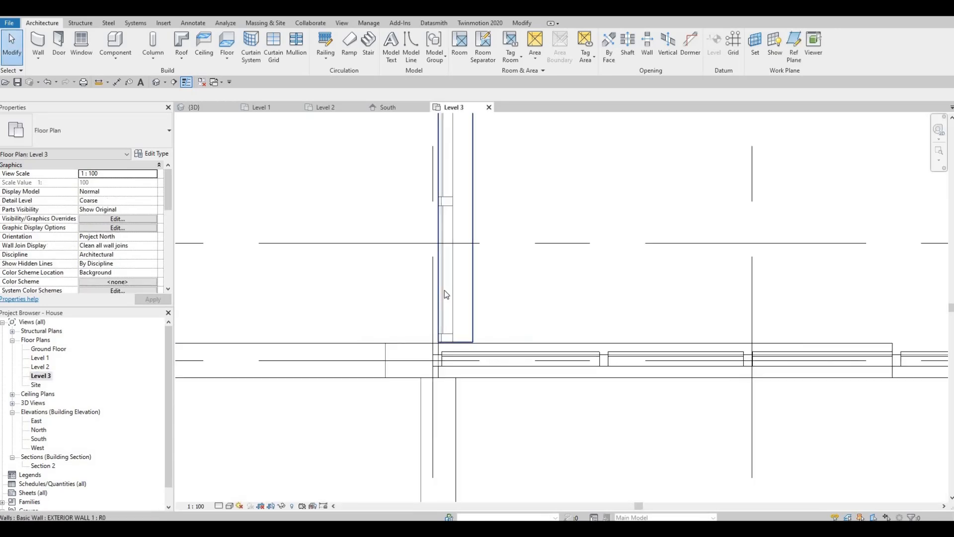
click(468, 302)
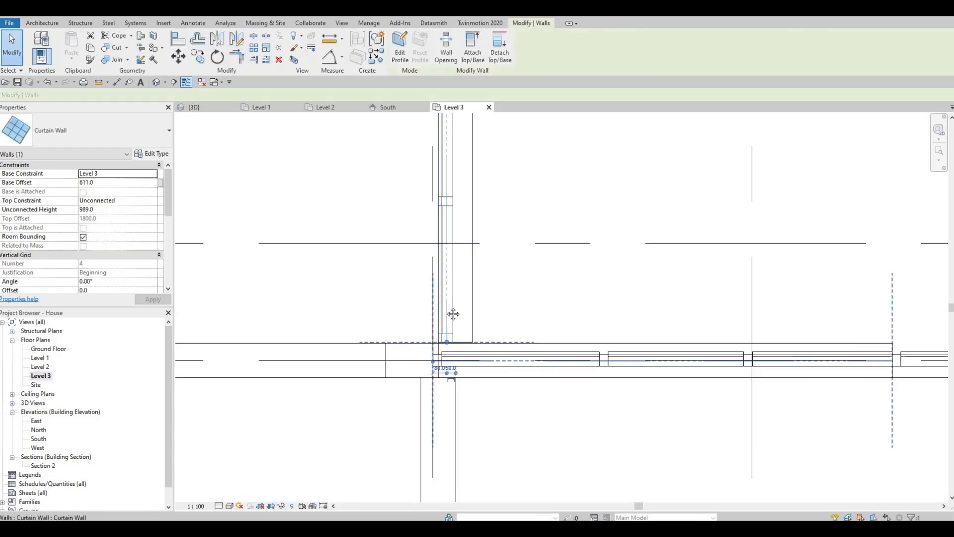
scroll(454, 313, down, 3)
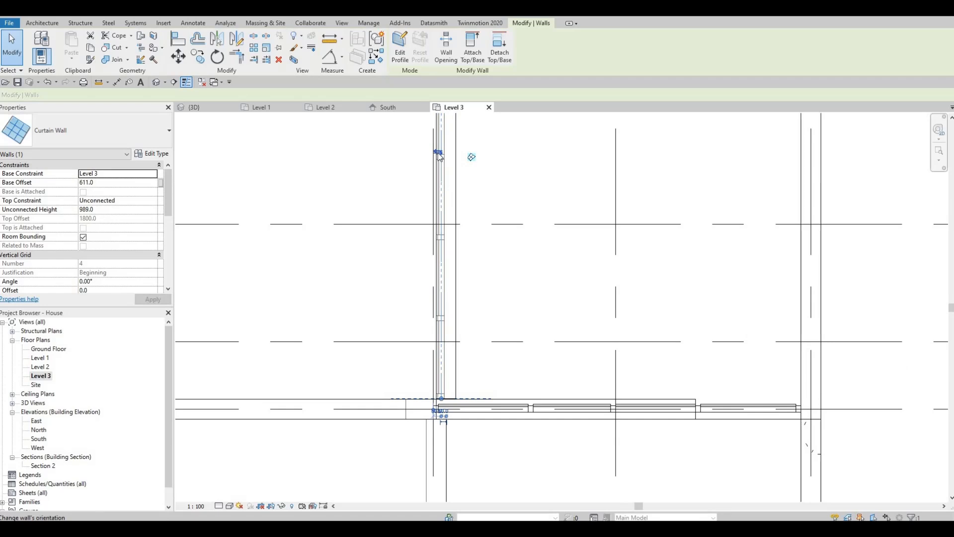
scroll(525, 423, up, 2)
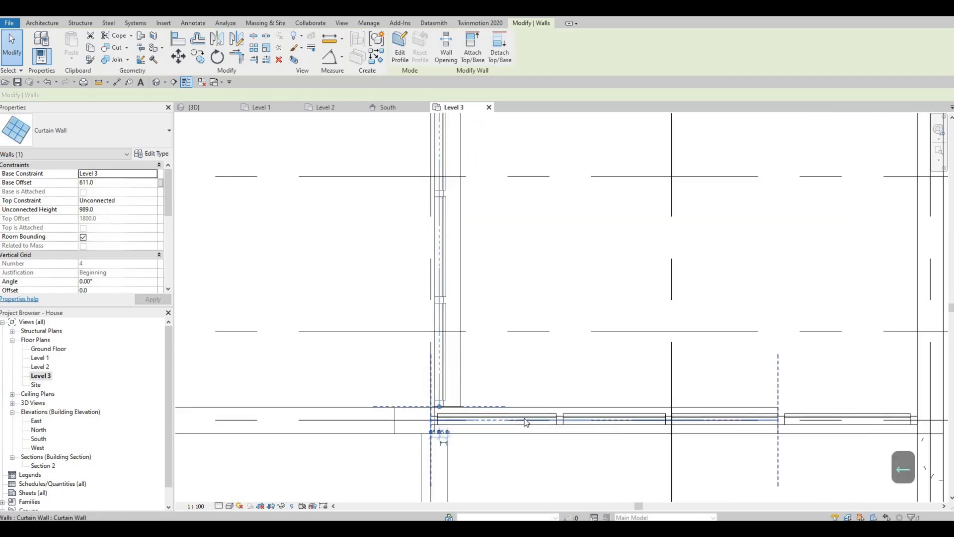
key(Escape)
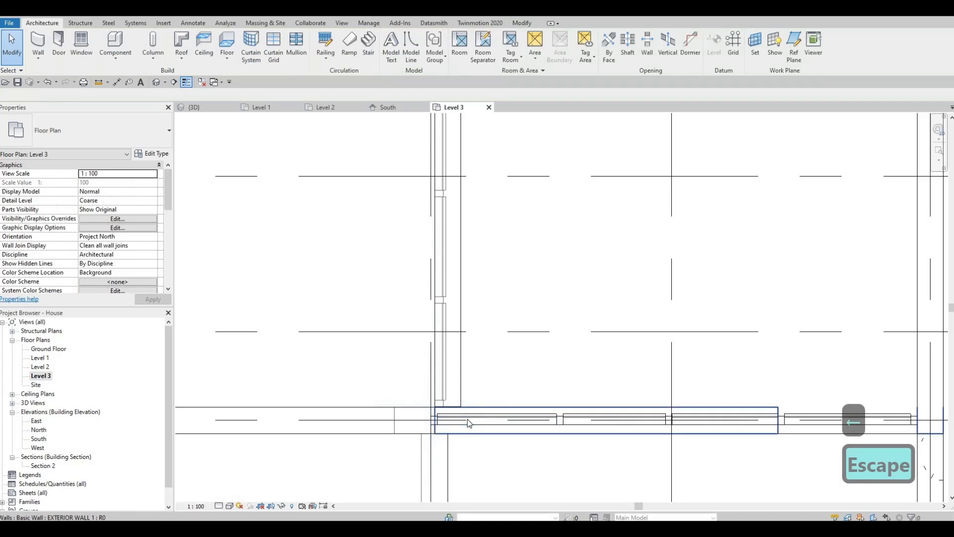
Check the upper front curtain wall's end in plan and examine its corner with the side curtain wall in 3D.
click(436, 424)
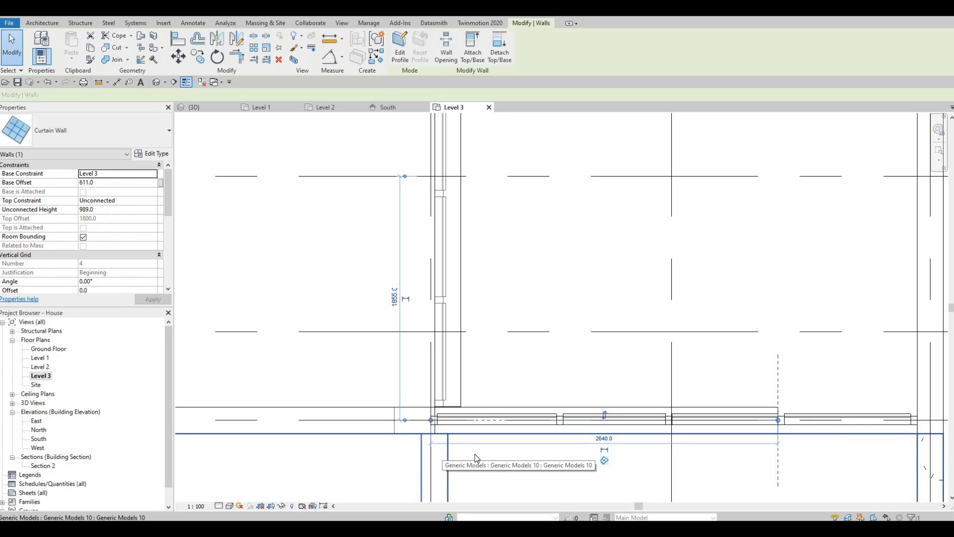
key(Escape)
scroll(540, 398, down, 3)
click(206, 113)
shift+middle_drag(484, 220, 482, 282)
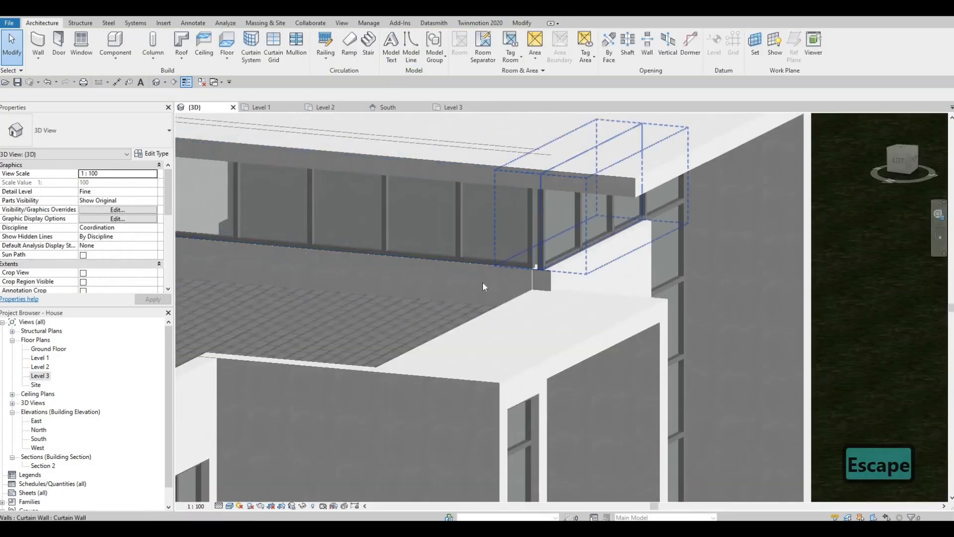
Paint the raised enclosure's side wall below the curtain wall with the Oak Flooring material.
scroll(488, 240, down, 5)
middle_drag(418, 303, 198, 58)
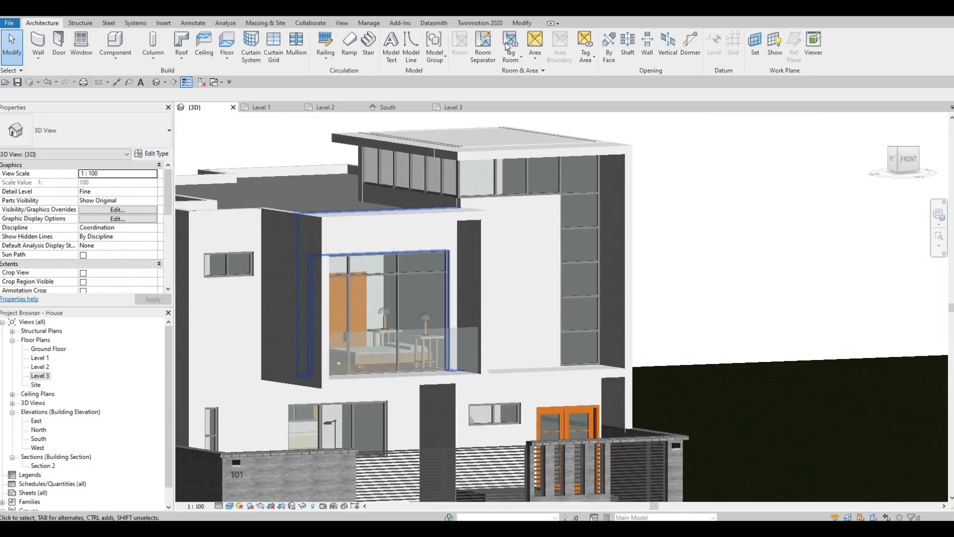
click(521, 22)
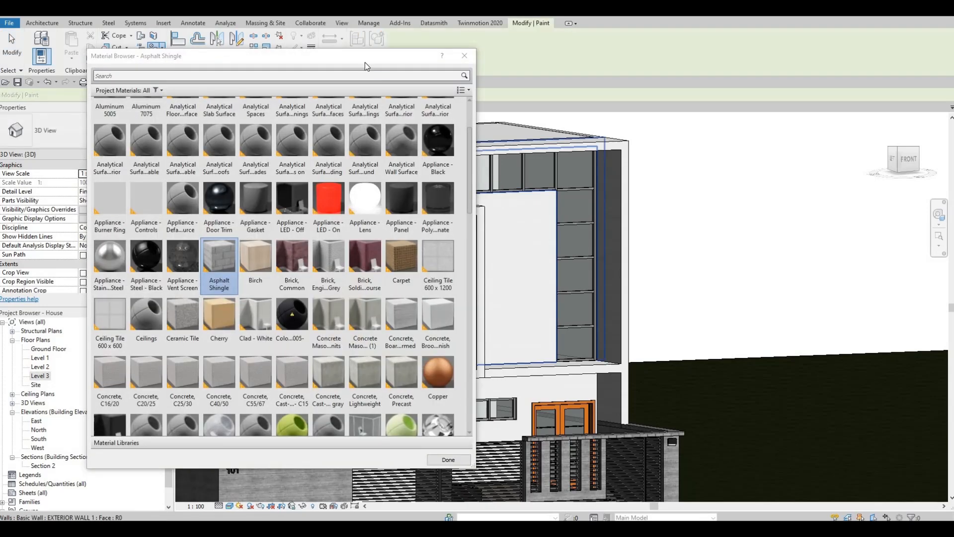
drag(364, 61, 810, 91)
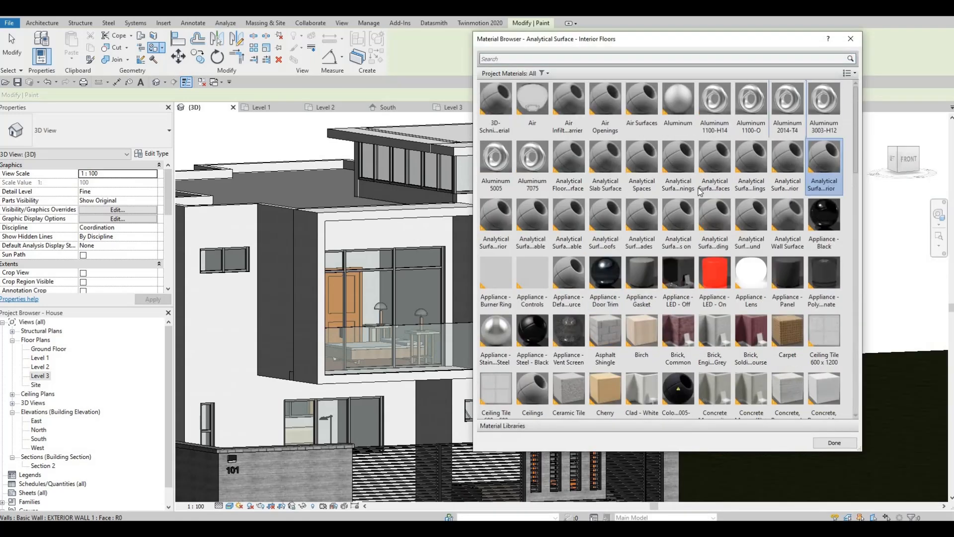
scroll(696, 309, down, 10)
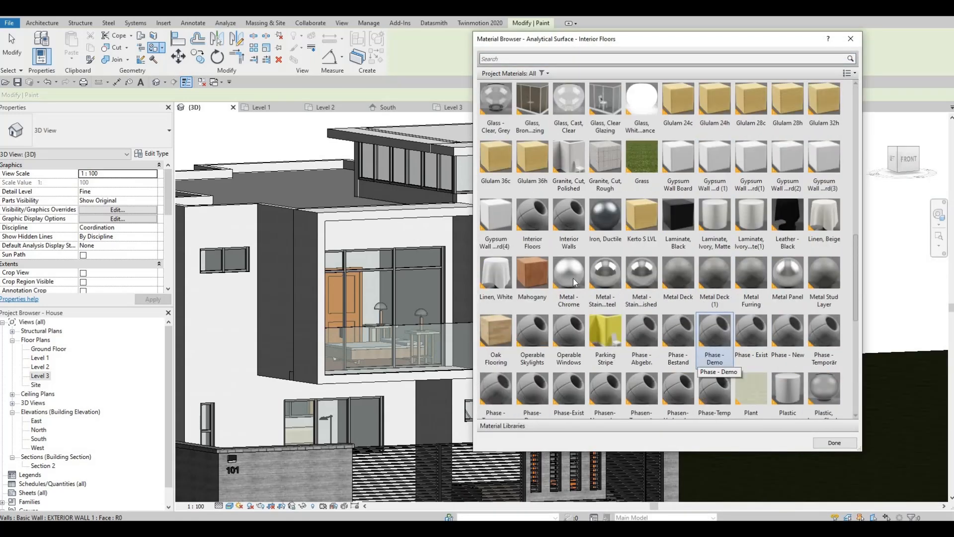
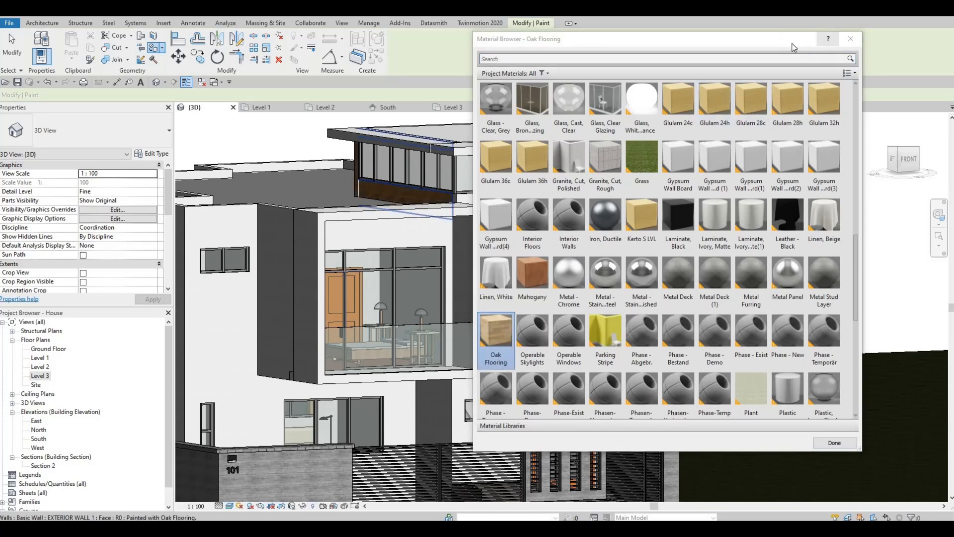
Move the material browser clear of the model and paint the tall upper front wall with Oak Flooring.
drag(912, 69, 761, 83)
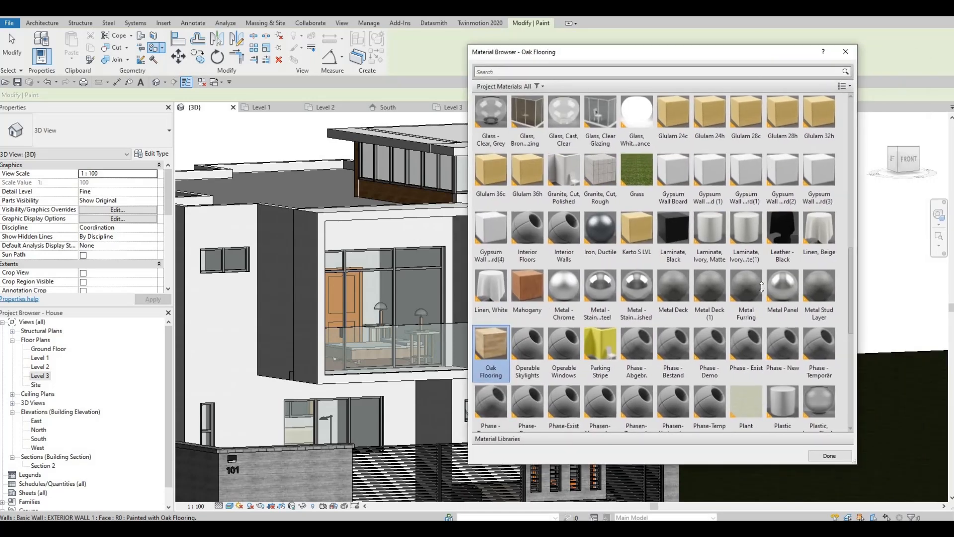
drag(696, 83, 675, 182)
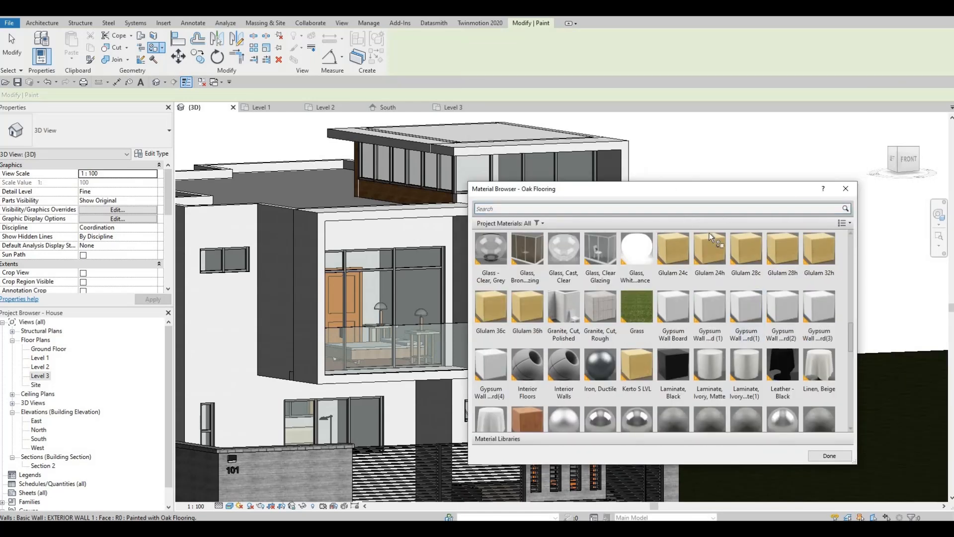
click(492, 239)
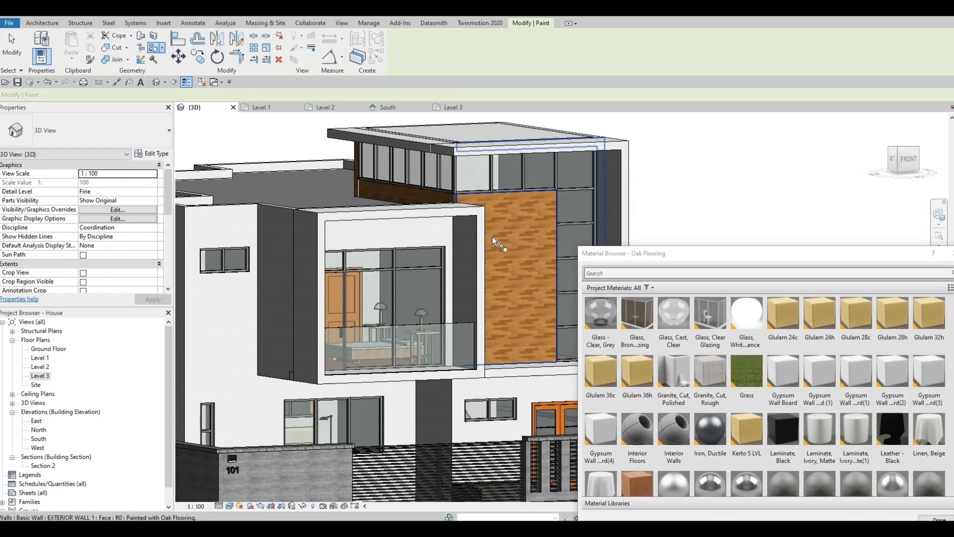
Paint the narrow corner face and the front wall's top edge under the curtain wall with Oak Flooring.
shift+middle_drag(493, 237, 502, 210)
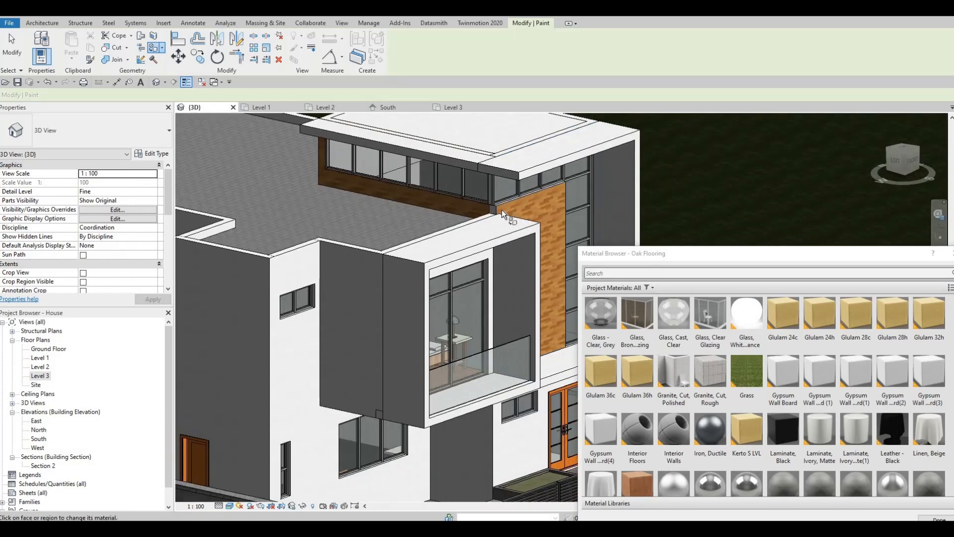
scroll(502, 210, up, 5)
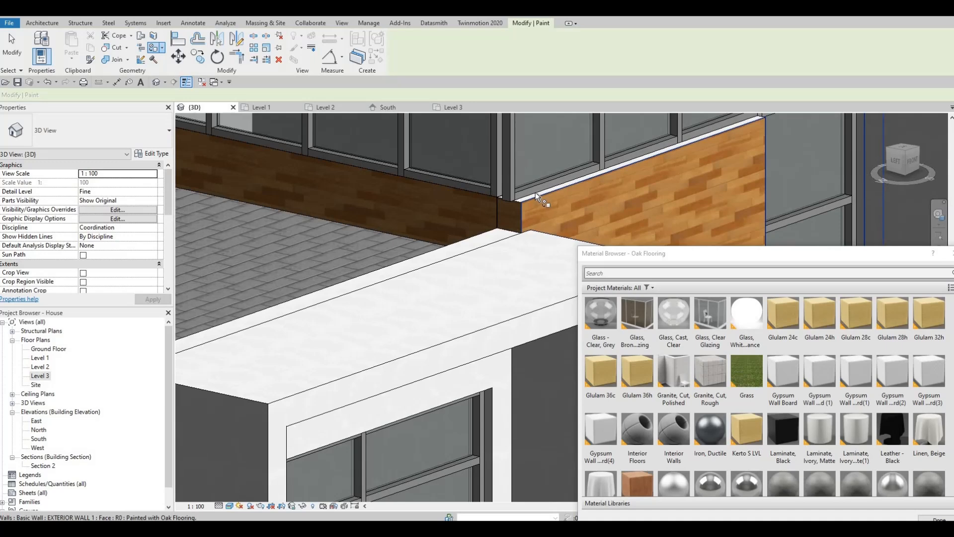
key(Tab)
key(Tab)
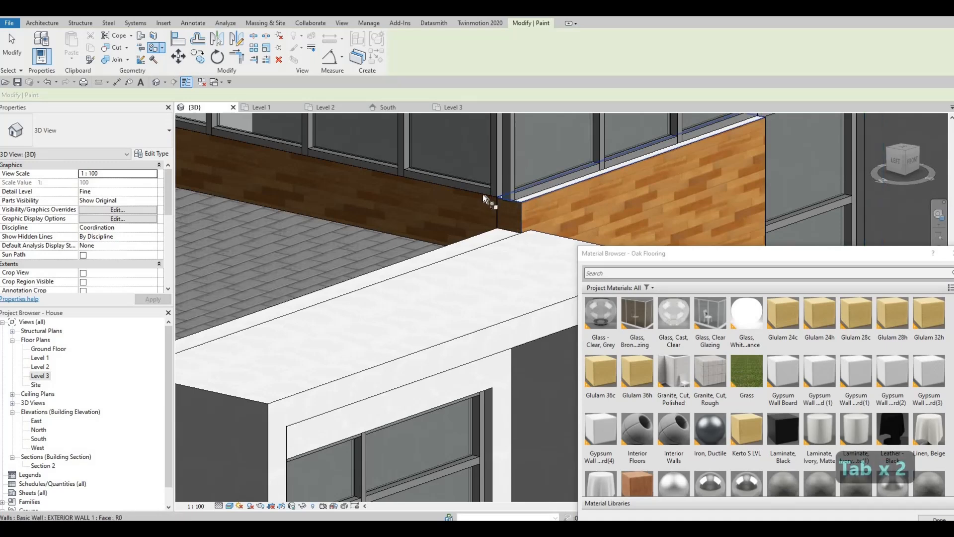
Examine the raised enclosure's painted walls, curtain wall corner and roof underside from several angles in 3D.
shift+middle_drag(503, 279, 485, 157)
scroll(478, 141, down, 2)
scroll(455, 174, up, 3)
scroll(456, 175, down, 3)
mouse_move(333, 187)
shift+middle_down()
mouse_move(433, 211)
mouse_move(412, 206)
mouse_move(416, 232)
shift+middle_up()
scroll(386, 277, down, 3)
shift+middle_drag(534, 279, 347, 261)
mouse_move(344, 241)
shift+middle_down()
mouse_move(350, 171)
mouse_move(368, 157)
shift+middle_up()
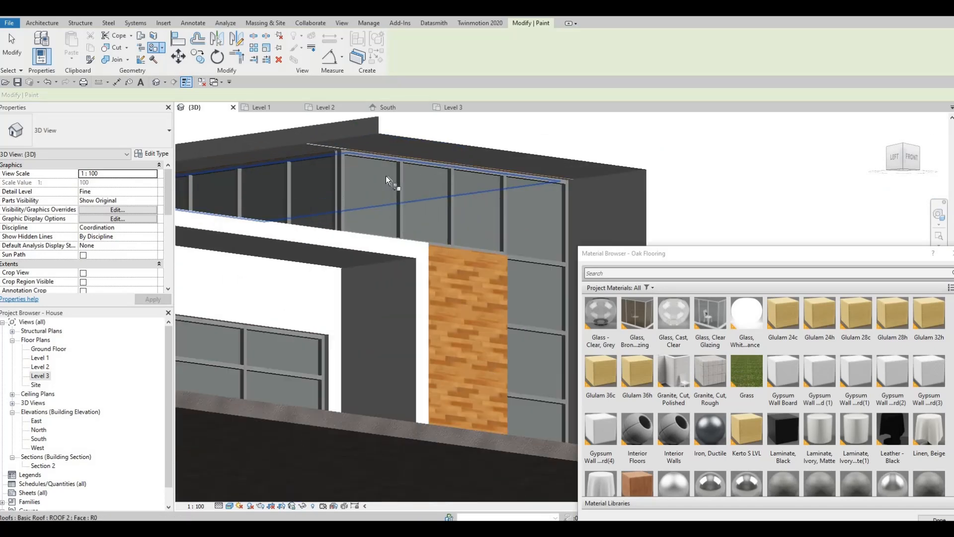
scroll(386, 175, up, 4)
scroll(397, 197, down, 2)
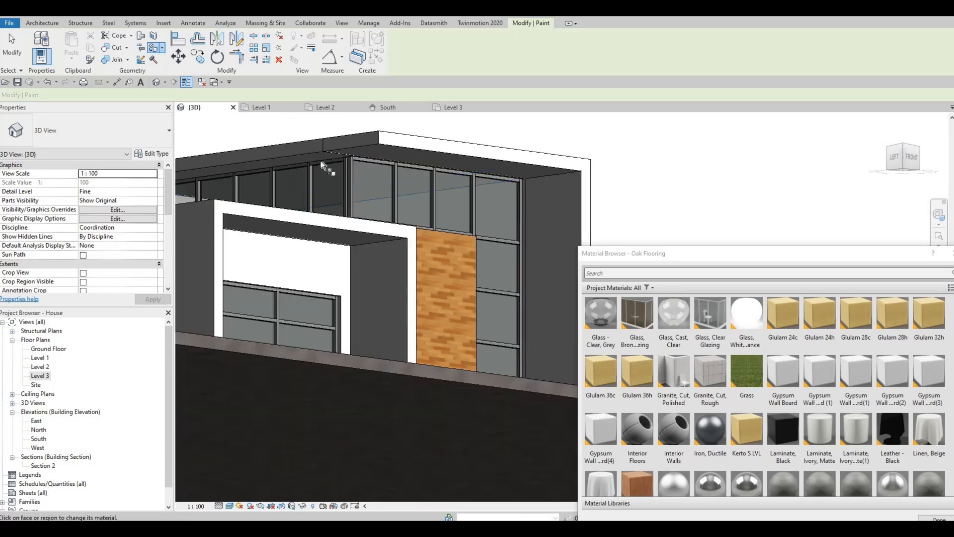
scroll(321, 160, up, 5)
scroll(386, 184, down, 6)
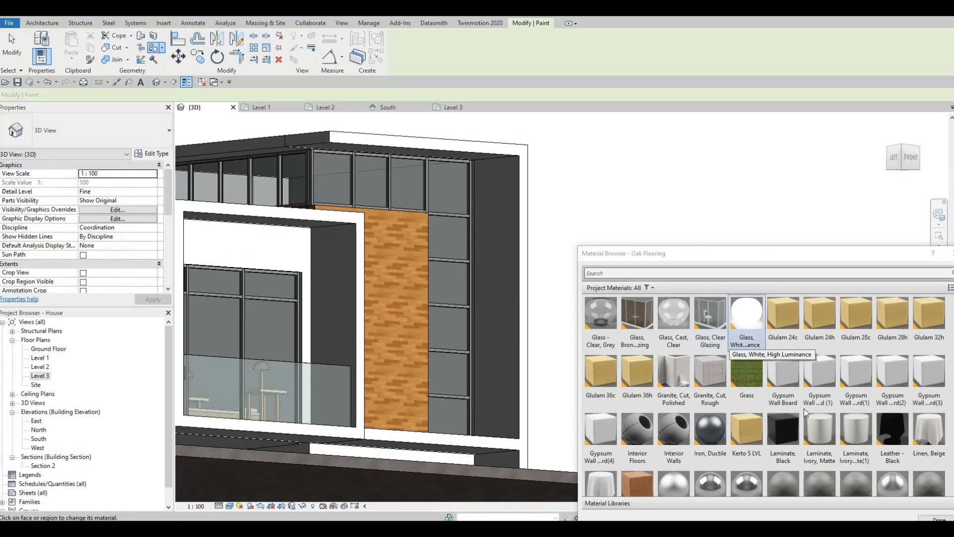
scroll(783, 443, down, 10)
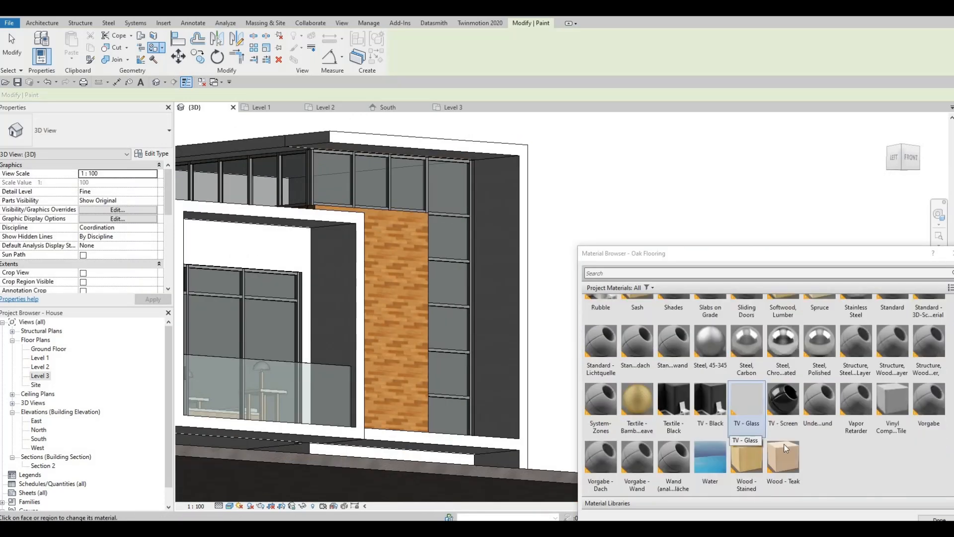
click(749, 456)
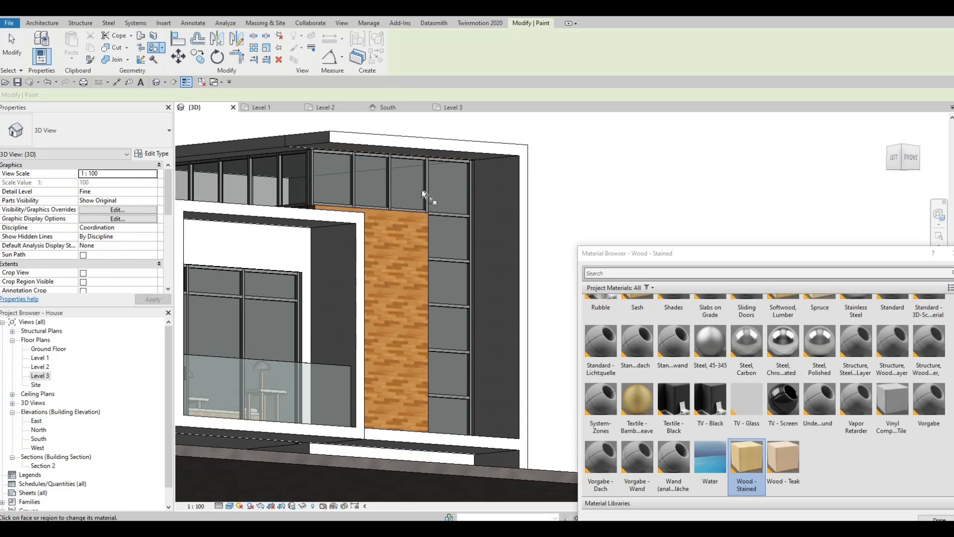
shift+middle_drag(328, 159, 378, 278)
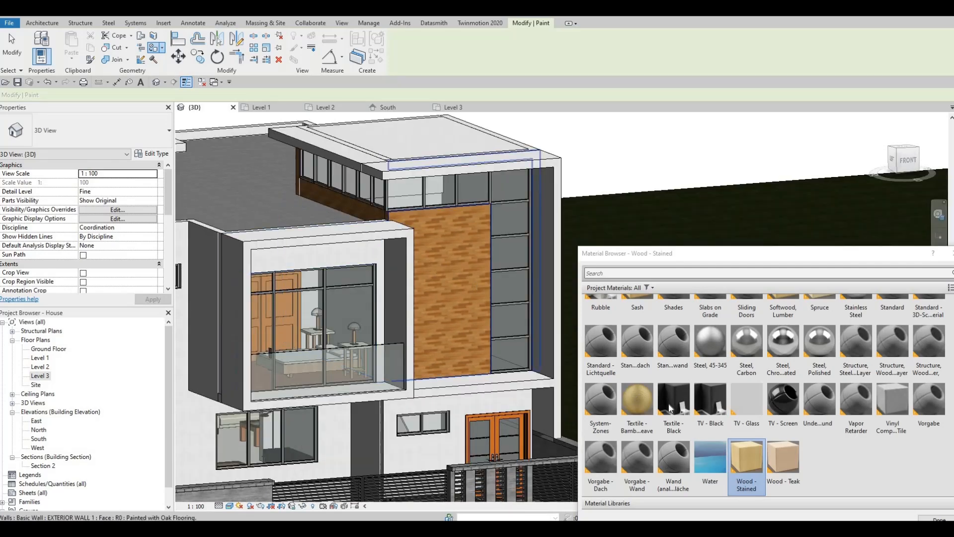
Paint the wall face around the large balcony window with Oak Flooring.
scroll(664, 408, up, 5)
scroll(664, 408, up, 3)
scroll(664, 407, down, 3)
click(601, 460)
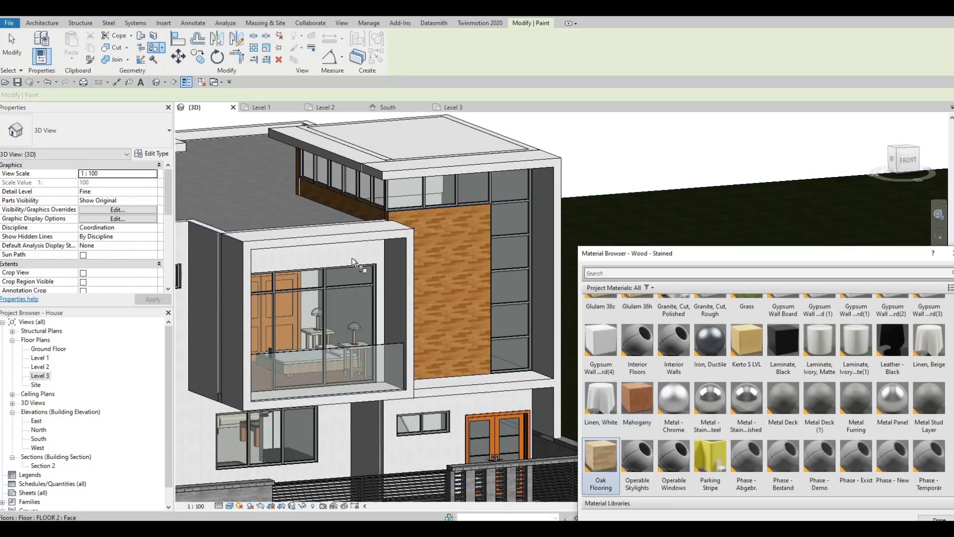
click(384, 283)
Paint the head and both side reveals of the balcony window opening with Oak Flooring.
mouse_move(384, 284)
shift+middle_down()
mouse_move(387, 221)
mouse_move(369, 220)
mouse_move(347, 241)
shift+middle_up()
scroll(368, 213, up, 5)
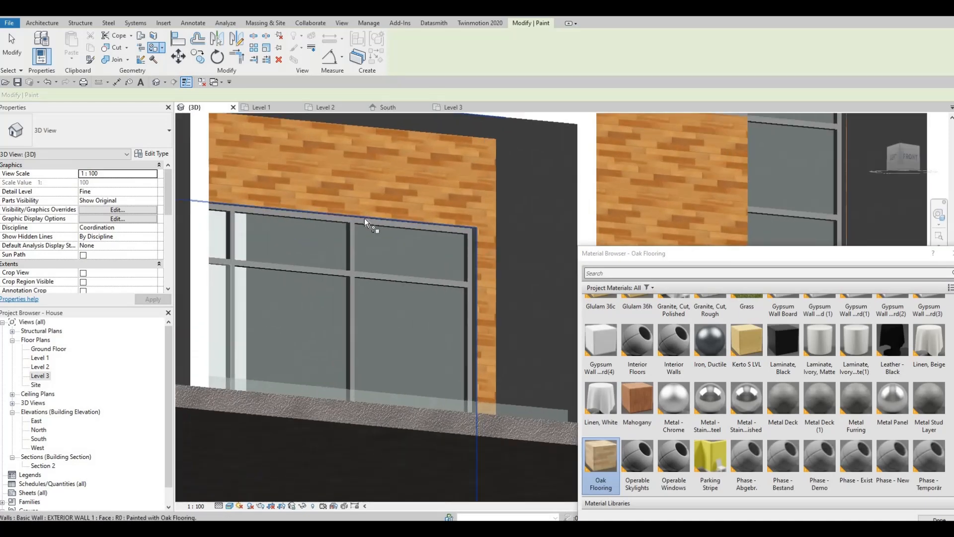
scroll(365, 218, up, 2)
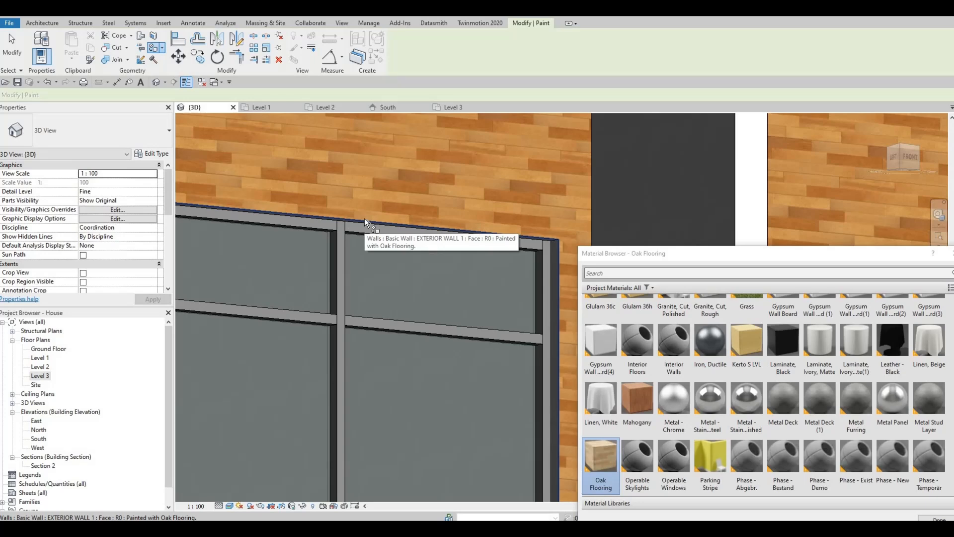
key(Tab)
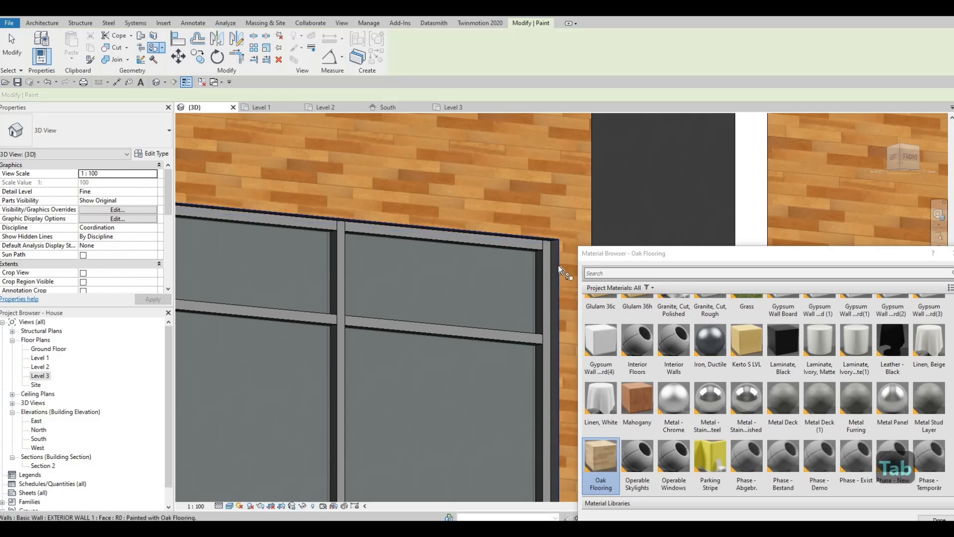
key(Tab)
scroll(486, 316, down, 2)
middle_drag(411, 277, 427, 265)
scroll(350, 345, down, 6)
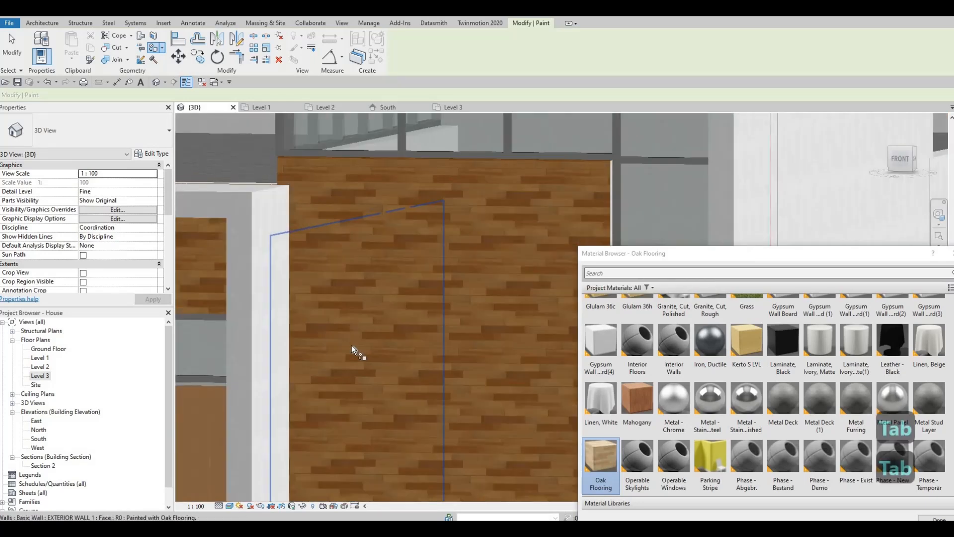
scroll(258, 284, up, 5)
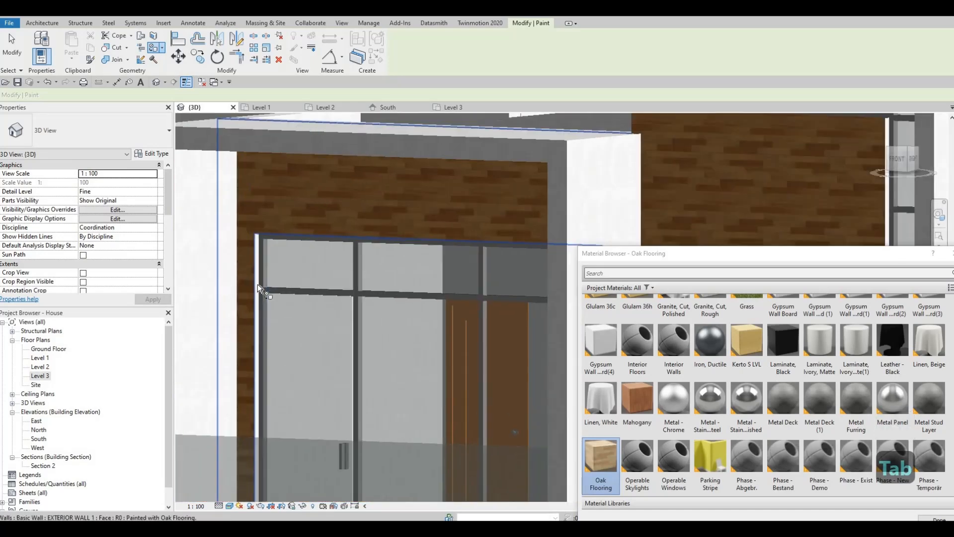
key(Tab)
Paint the front wall's narrow edge face beside the tall curtain wall with Oak Flooring.
scroll(278, 278, down, 5)
shift+middle_drag(456, 452, 470, 244)
scroll(330, 259, up, 2)
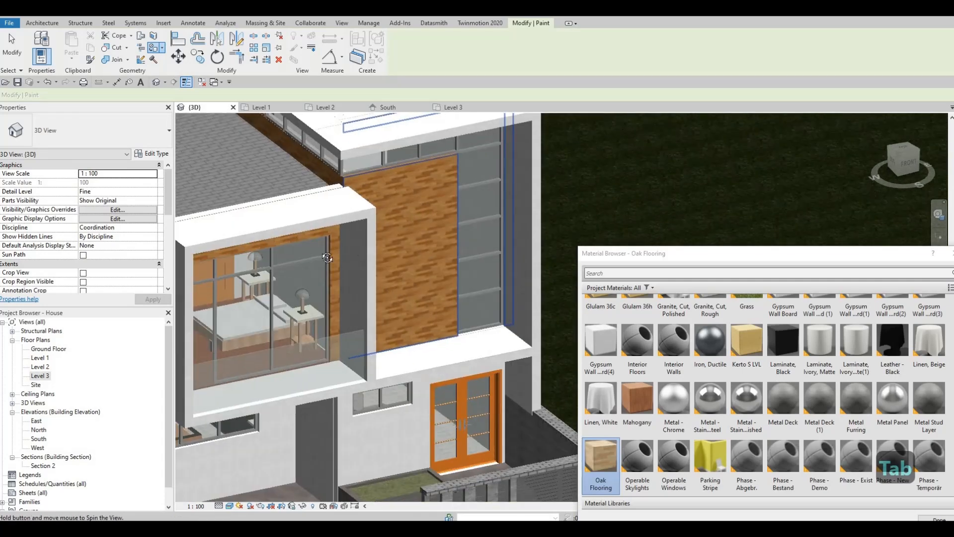
shift+middle_drag(271, 230, 318, 213)
scroll(353, 183, up, 4)
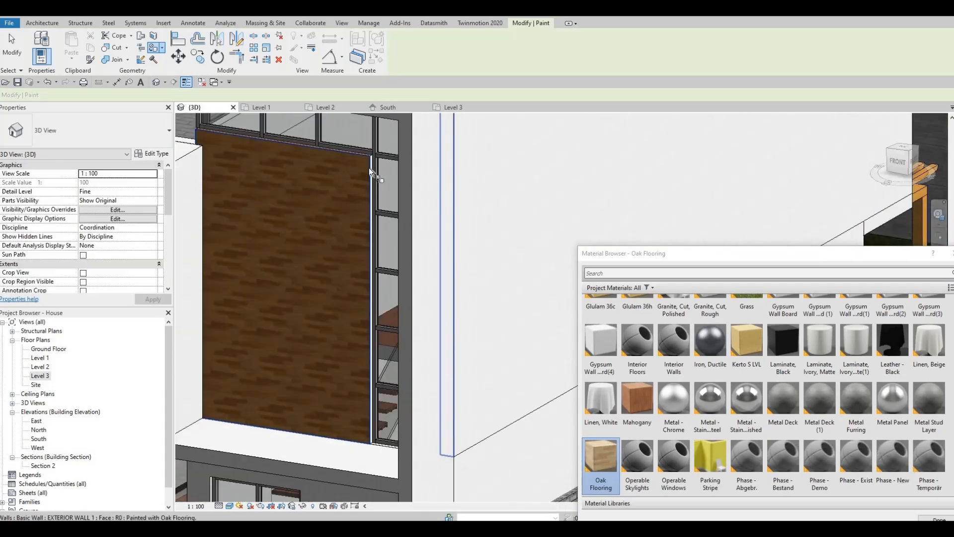
scroll(369, 168, up, 2)
key(Tab)
Paint the sill and the far end reveal of the raised side wall's window opening with Oak Flooring.
scroll(287, 239, down, 4)
shift+middle_drag(435, 278, 461, 288)
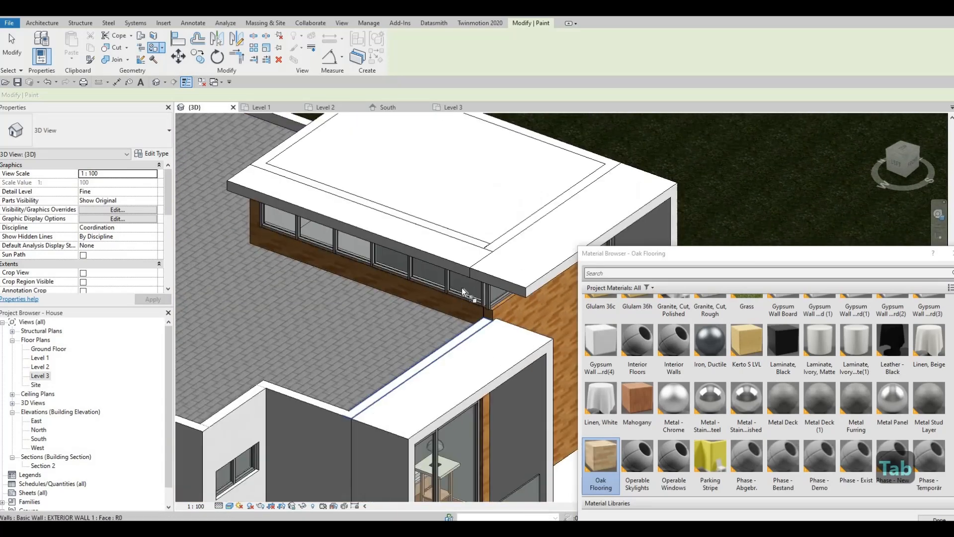
scroll(462, 287, up, 5)
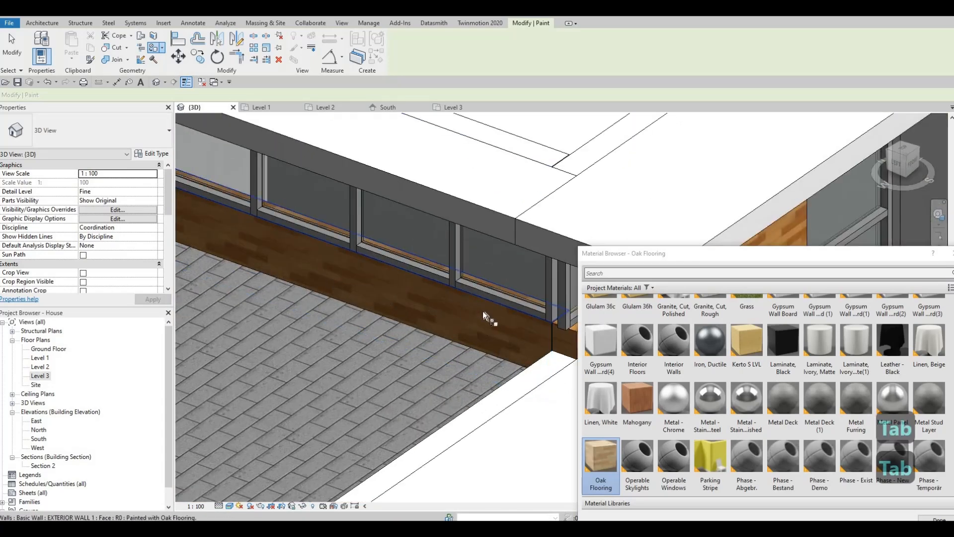
scroll(486, 316, down, 4)
scroll(398, 227, up, 2)
scroll(411, 249, down, 3)
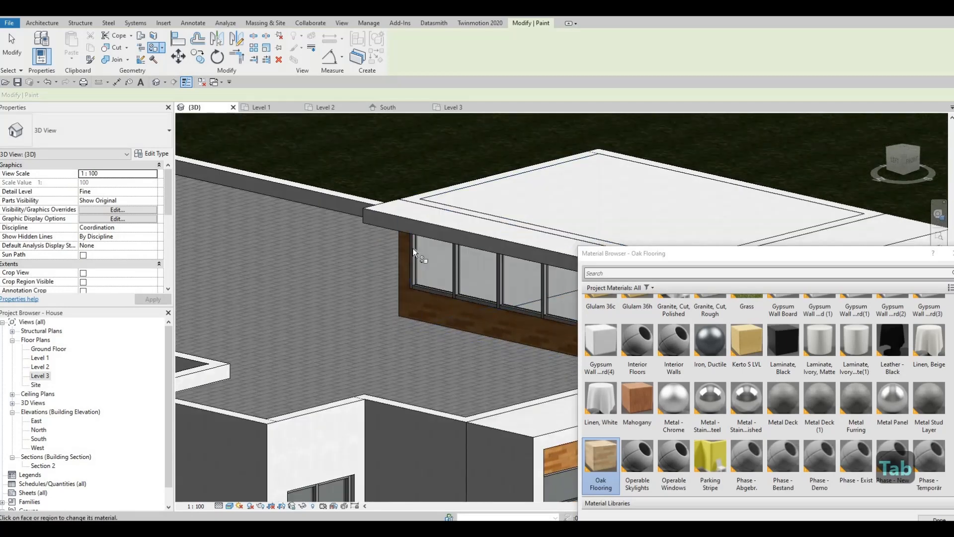
key(Tab)
key(Tab)
key(Tab)
key(Tab)
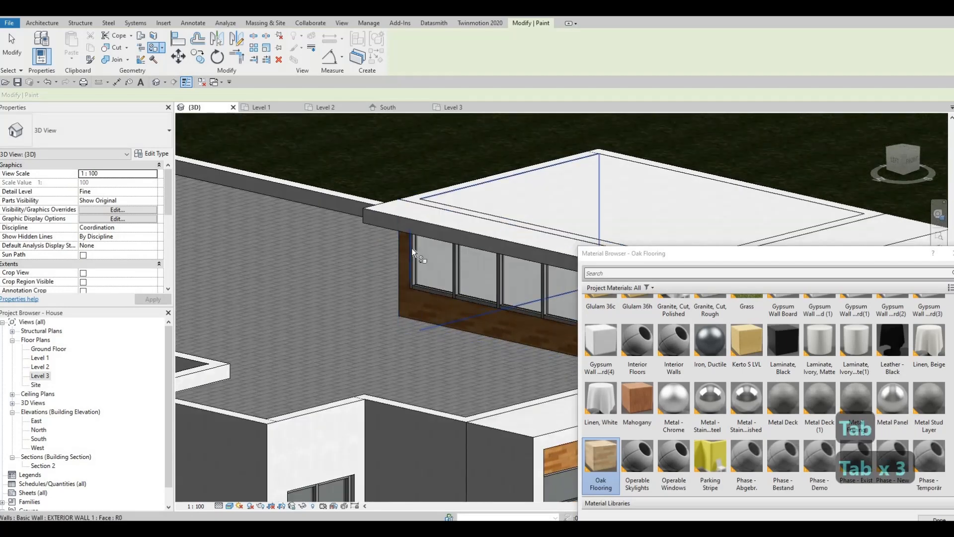
Choose Wood - Teak as the paint material and look over the front facade for surfaces to paint.
shift+middle_drag(408, 187, 443, 393)
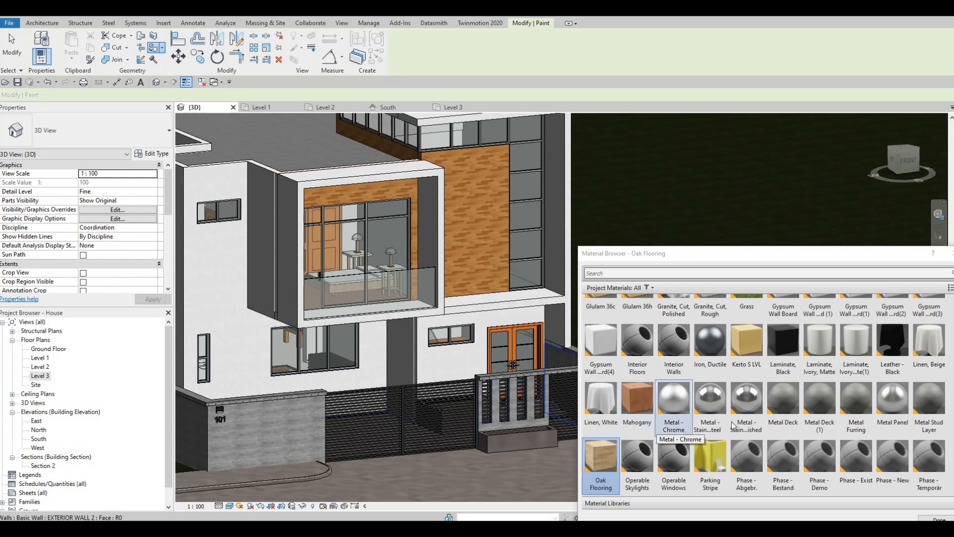
scroll(721, 428, down, 3)
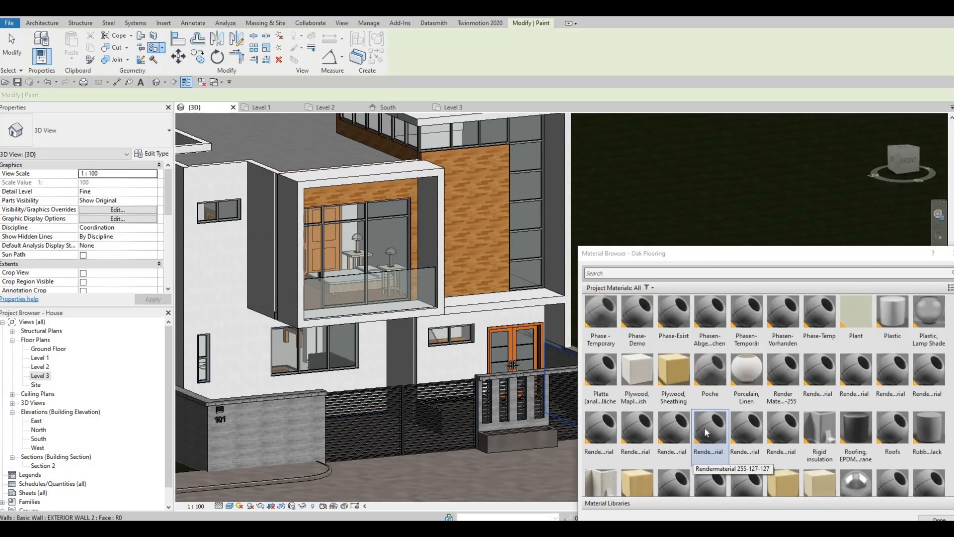
scroll(708, 434, down, 5)
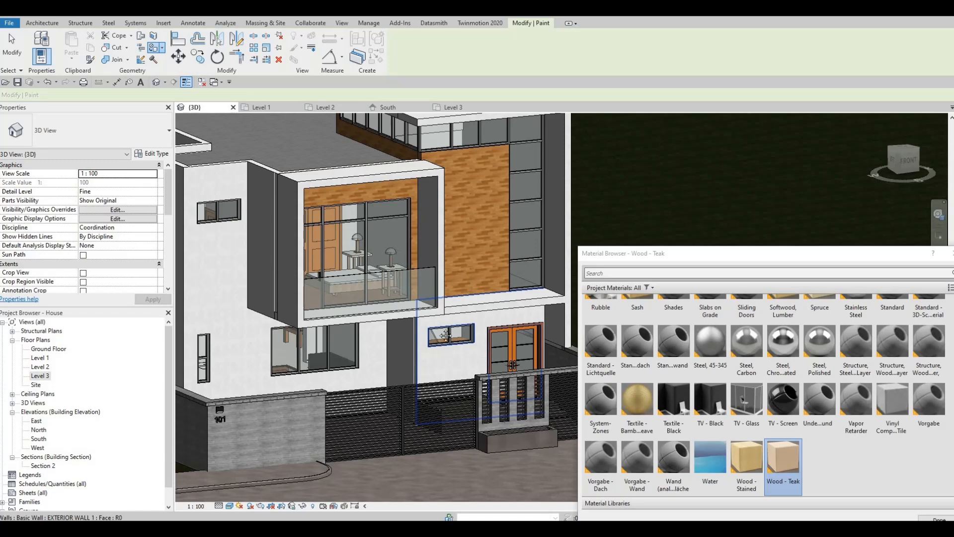
middle_drag(524, 264, 506, 318)
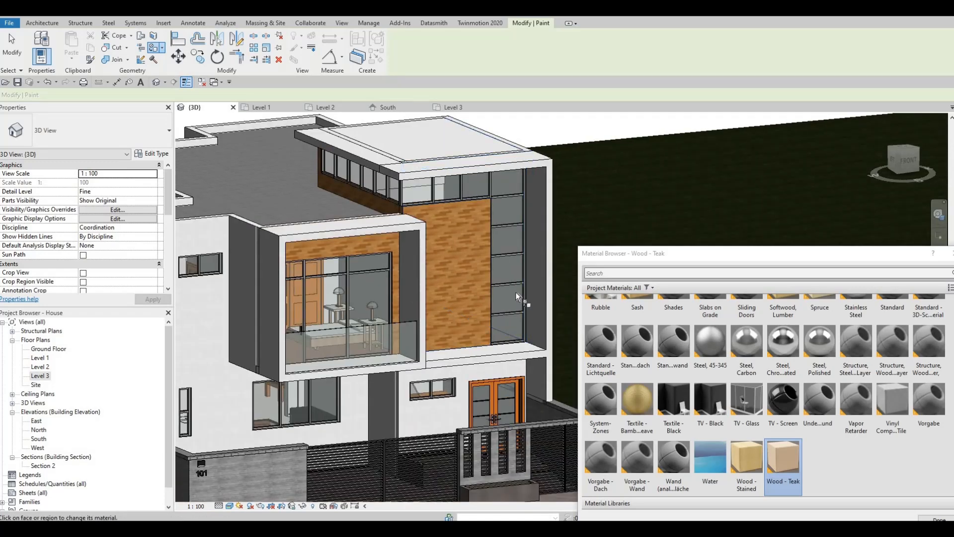
shift+middle_drag(435, 330, 466, 364)
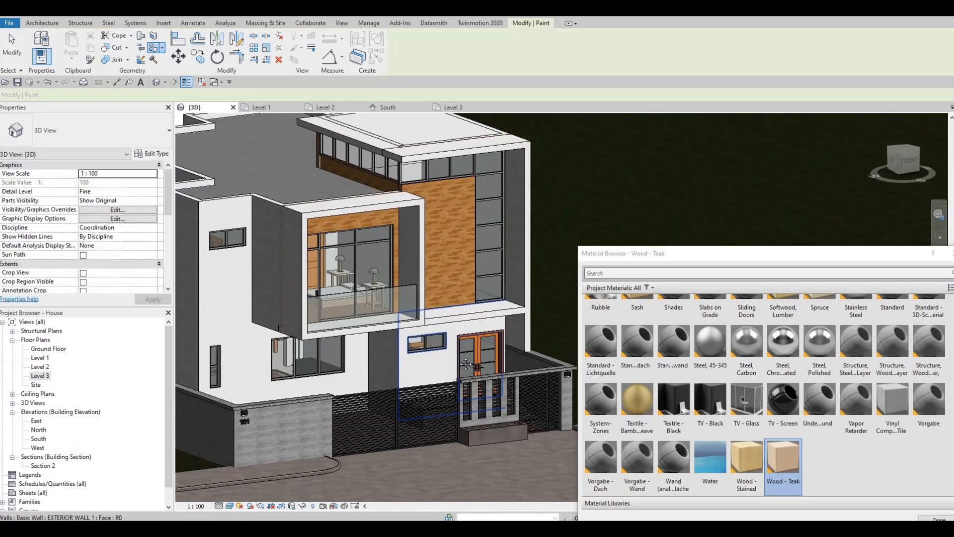
shift+middle_drag(407, 396, 412, 386)
scroll(411, 386, up, 3)
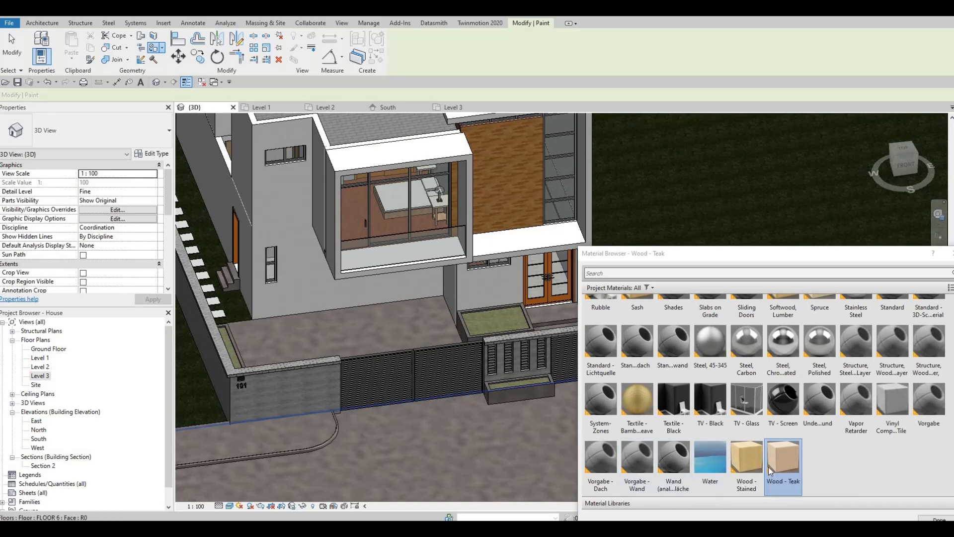
Paint the lower and upper front wall faces beside the projecting balcony with the Parking Stripe material.
scroll(770, 471, up, 5)
scroll(761, 468, down, 5)
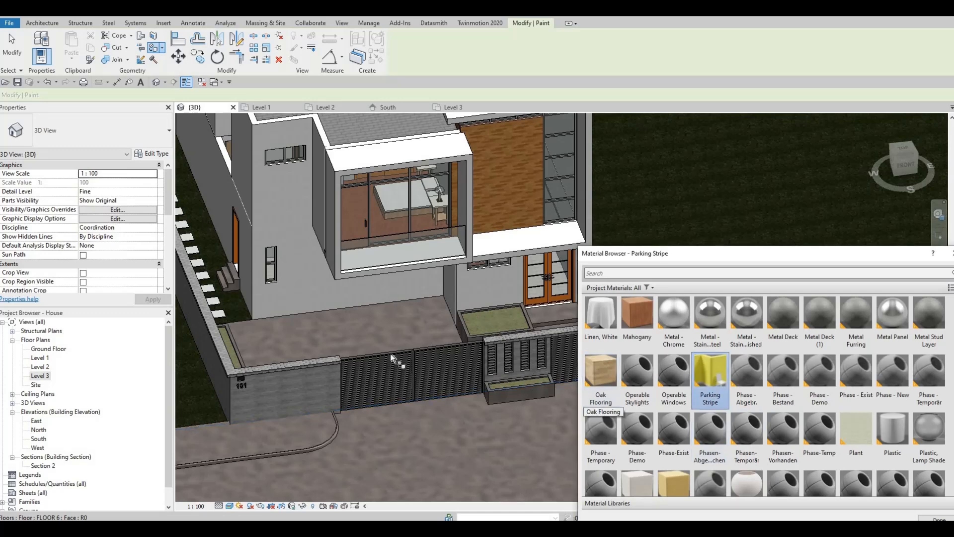
middle_drag(309, 278, 369, 342)
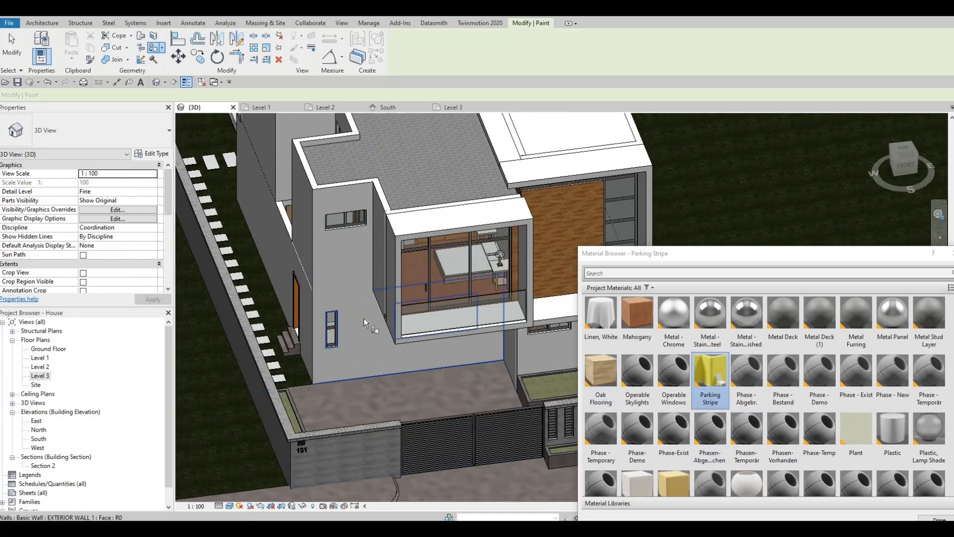
click(364, 320)
click(348, 276)
shift+middle_drag(373, 309, 38, 405)
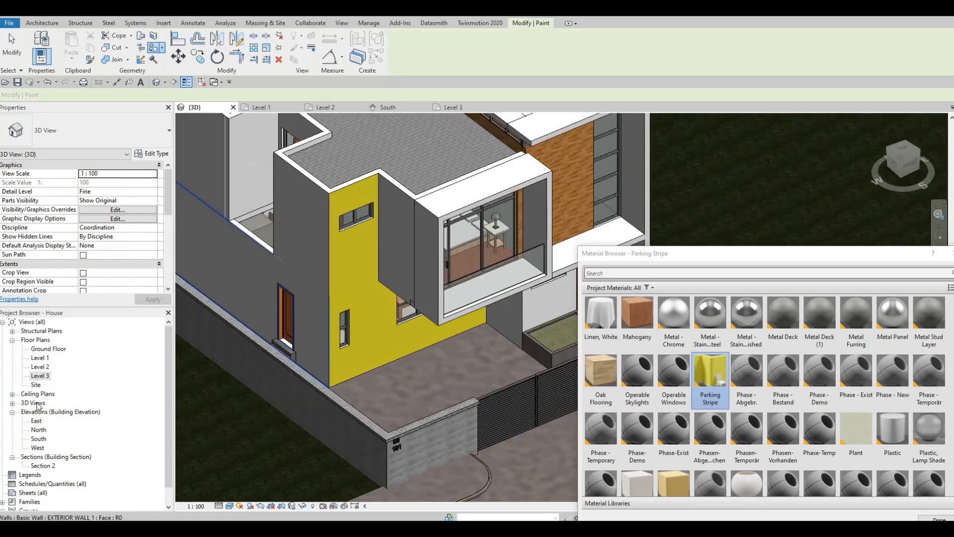
Dismiss the save reminder and bring up the Level 1 floor plan at the small recess beside the kitchen.
double_click(39, 376)
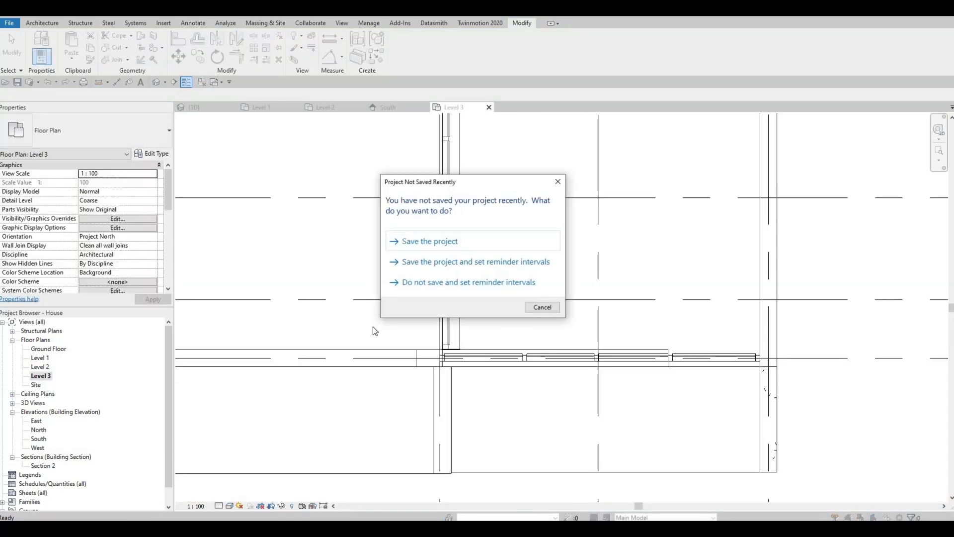
key(Escape)
key(Escape)
double_click(40, 366)
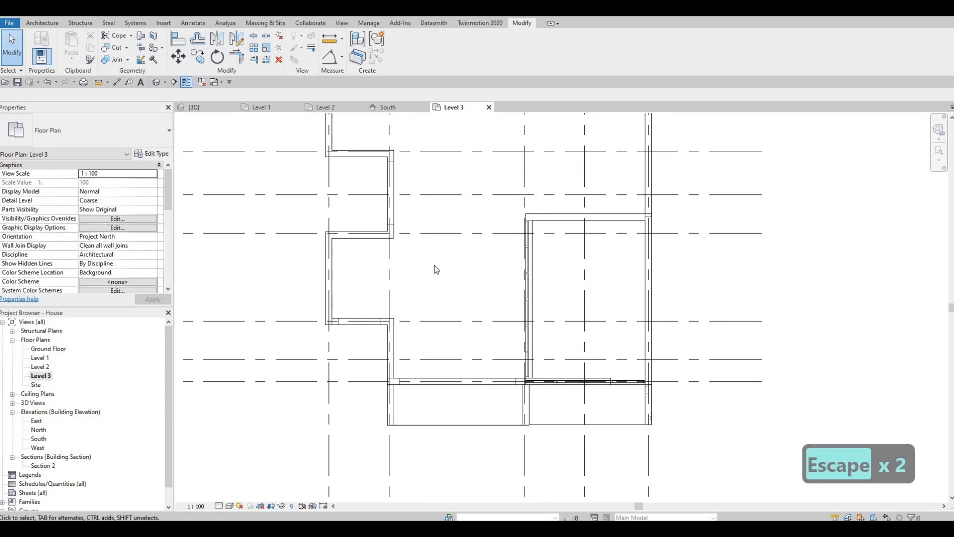
middle_drag(507, 310, 531, 321)
scroll(539, 318, down, 5)
double_click(39, 358)
scroll(447, 298, down, 5)
scroll(437, 232, up, 5)
click(412, 234)
key(Escape)
click(411, 232)
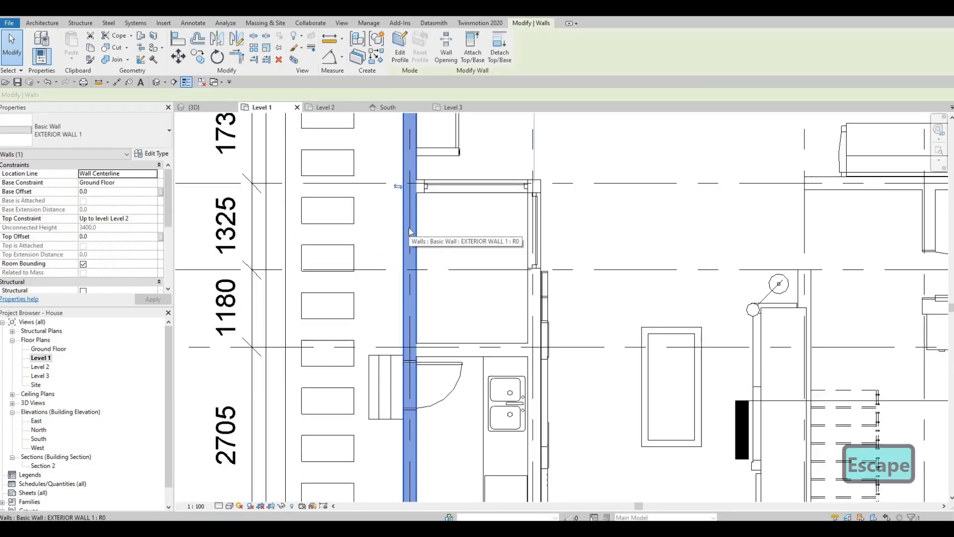
key(t)
key(r)
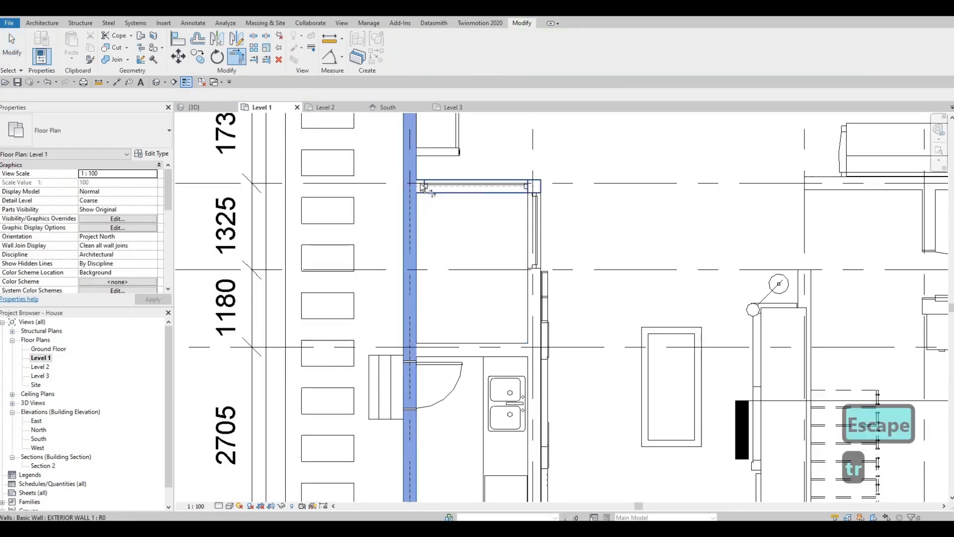
key(Escape)
key(Escape)
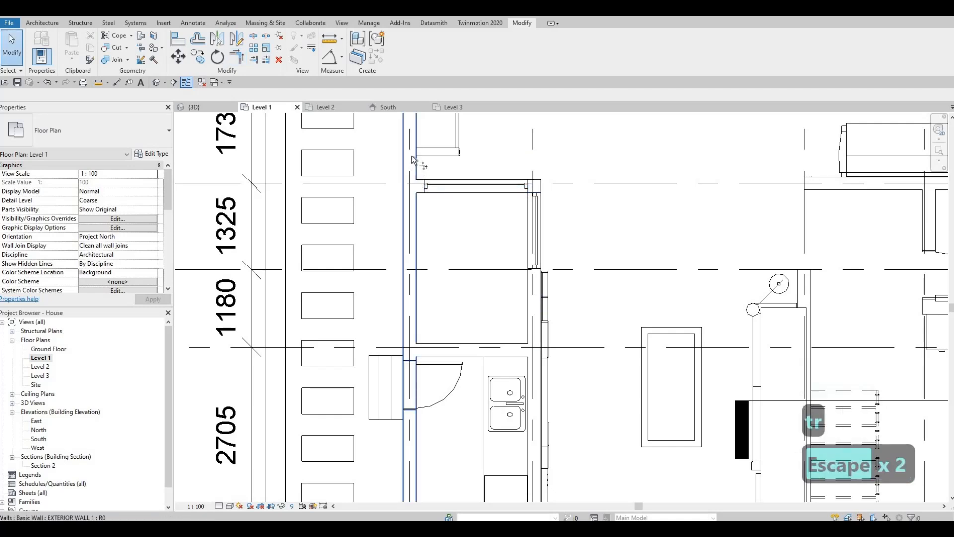
Try to trim the long exterior side wall against the recess's window wall without splitting it.
key(t)
key(r)
click(420, 185)
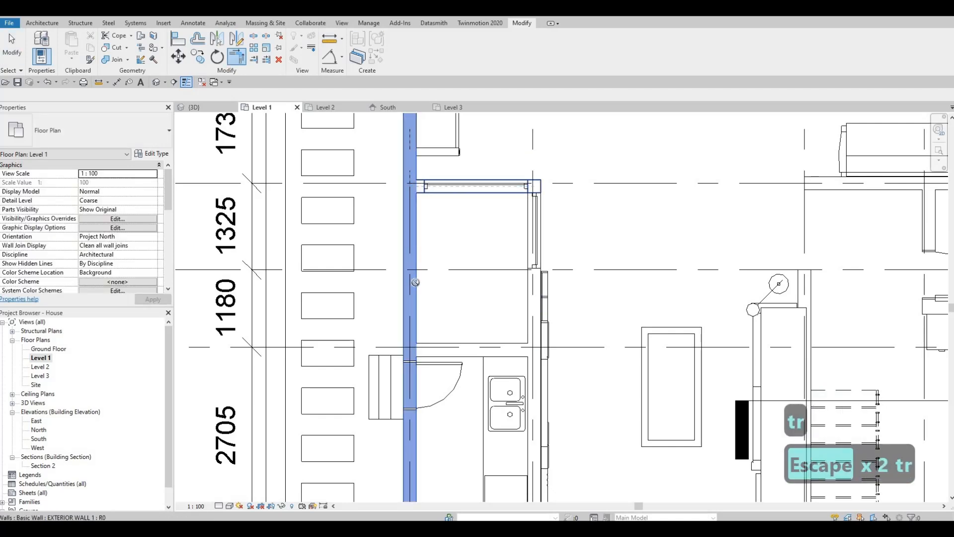
click(437, 361)
click(775, 510)
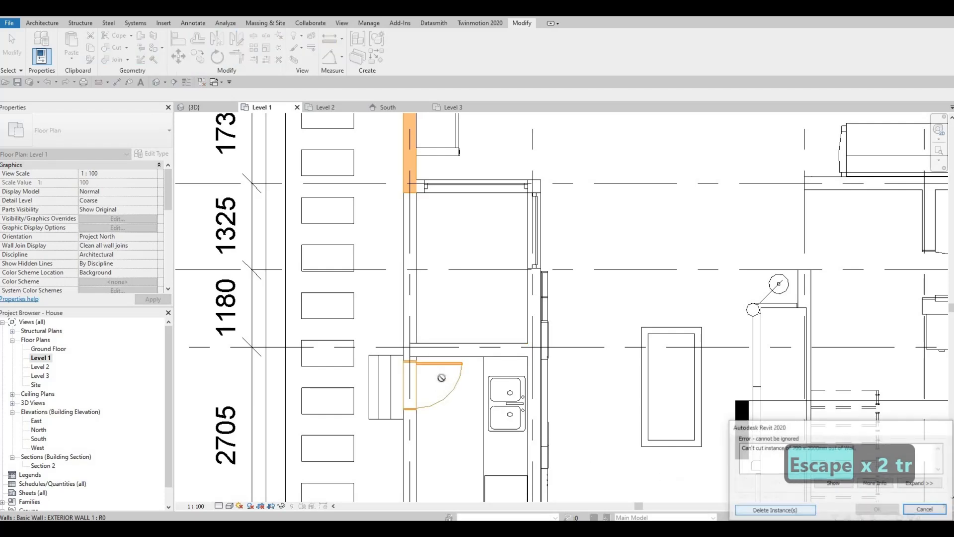
key(ctrl+z)
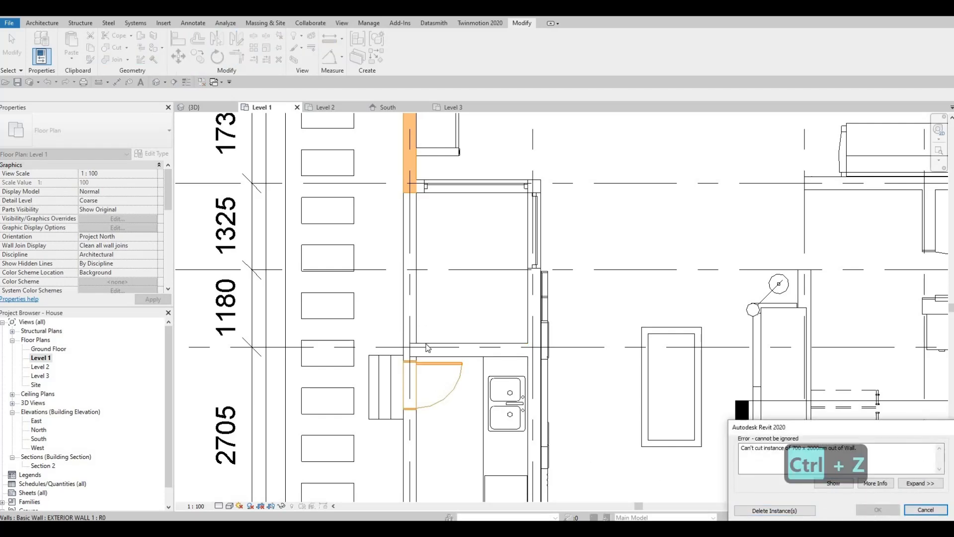
Split the exterior side wall between the window wall and the kitchen door.
key(s)
key(l)
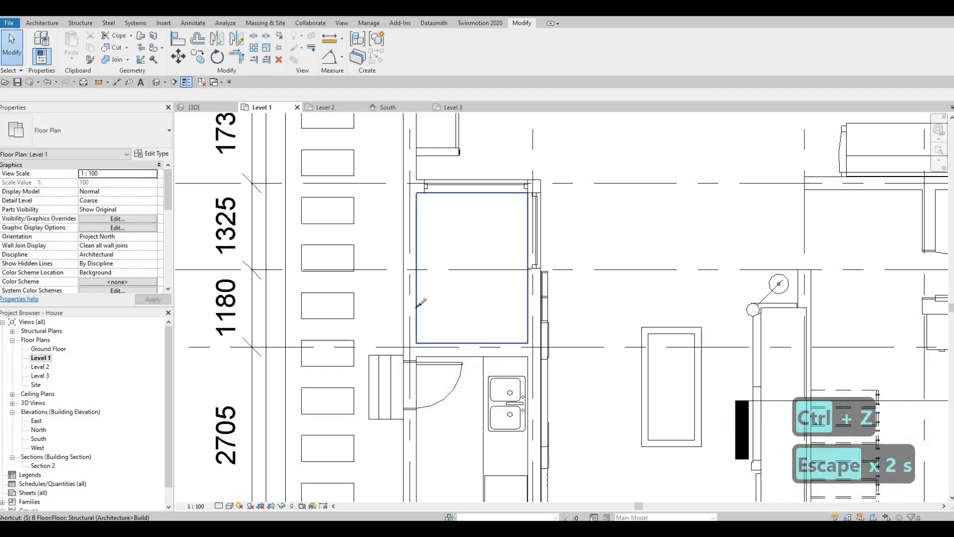
click(412, 309)
key(Escape)
key(Escape)
key(Escape)
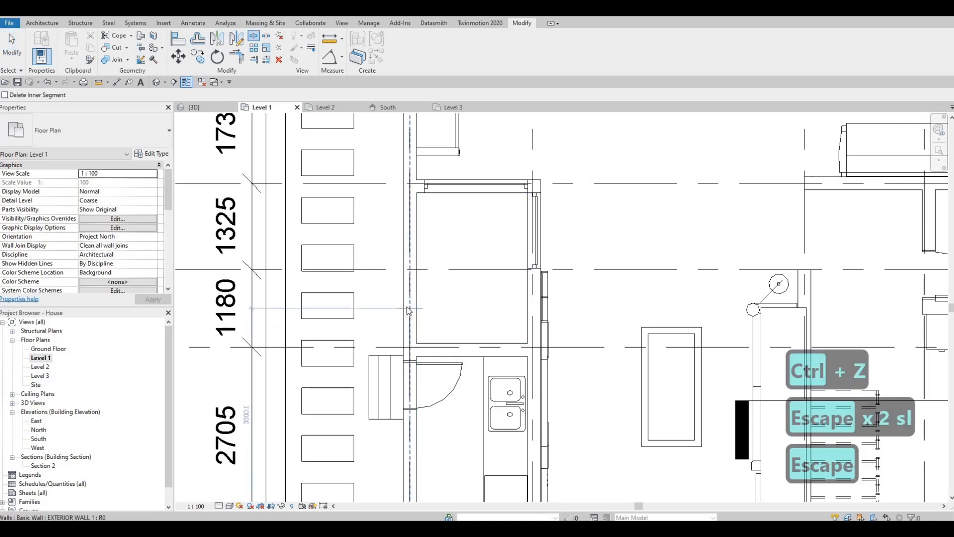
Trim the split side wall segments to the recess's two cross walls, opening the recess to the outside.
key(t)
key(r)
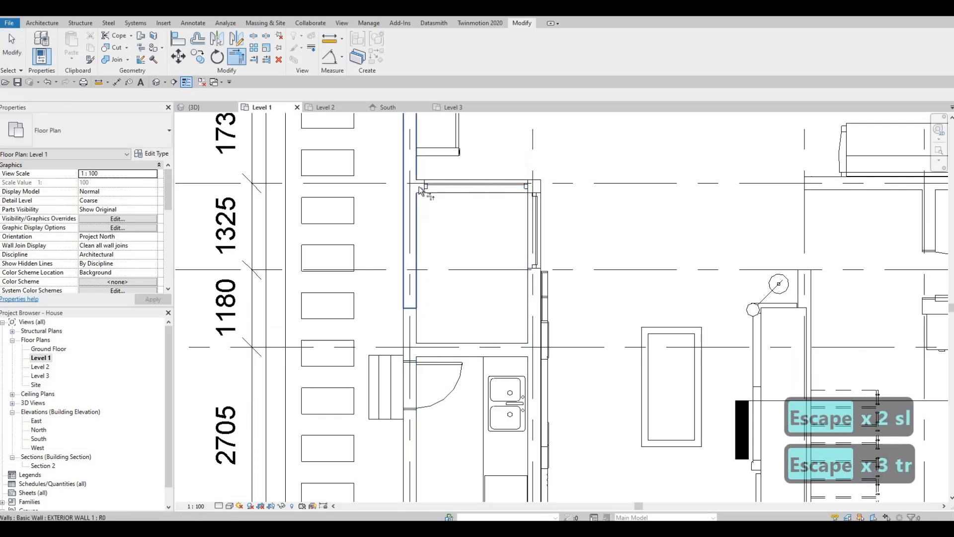
click(417, 175)
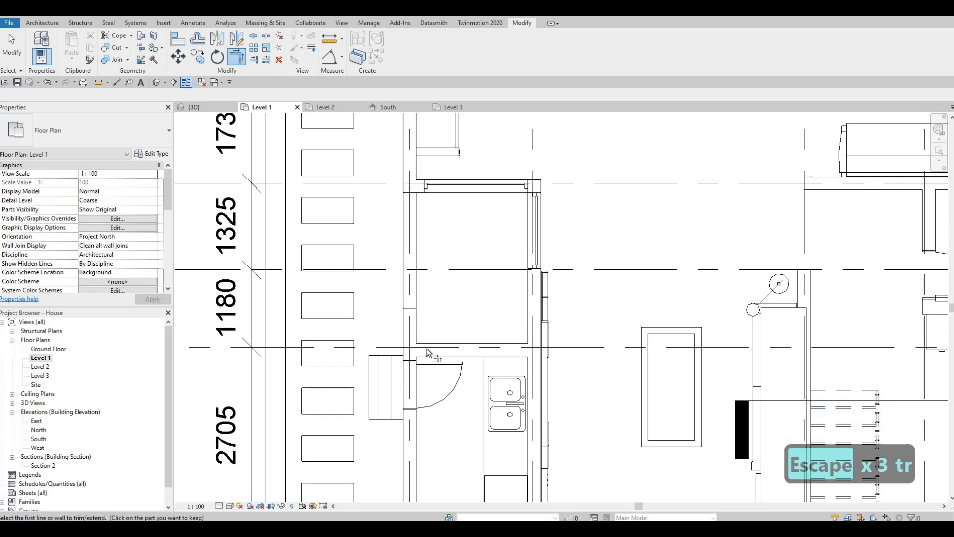
key(Escape)
key(Escape)
key(Escape)
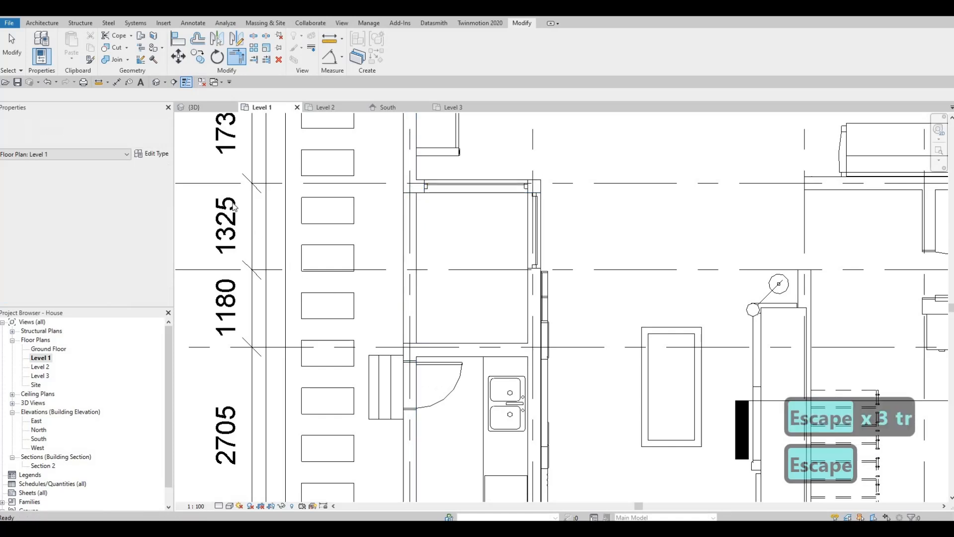
Delete the small Level 1 FLOOR 2 slab inside the opened recess in the 3D view.
click(195, 106)
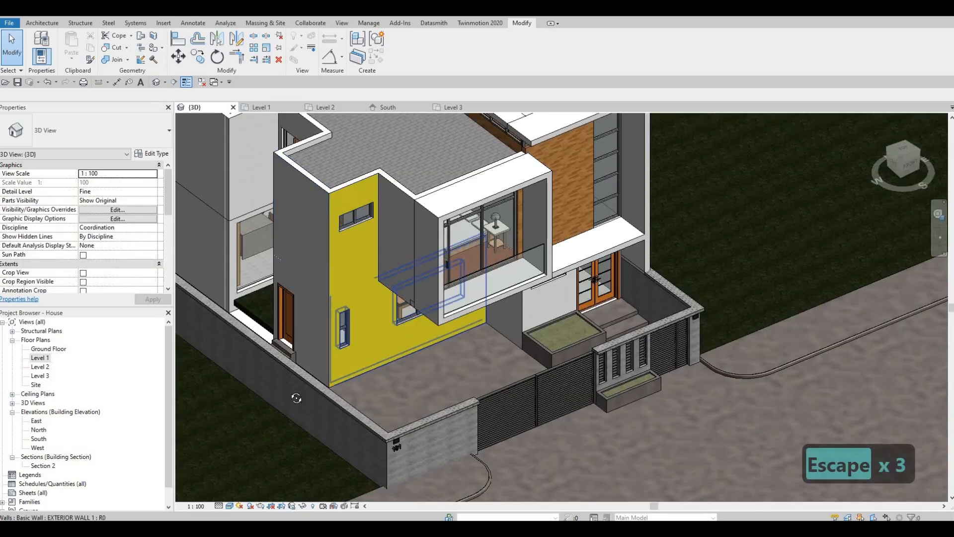
shift+middle_drag(296, 398, 268, 204)
scroll(268, 205, up, 3)
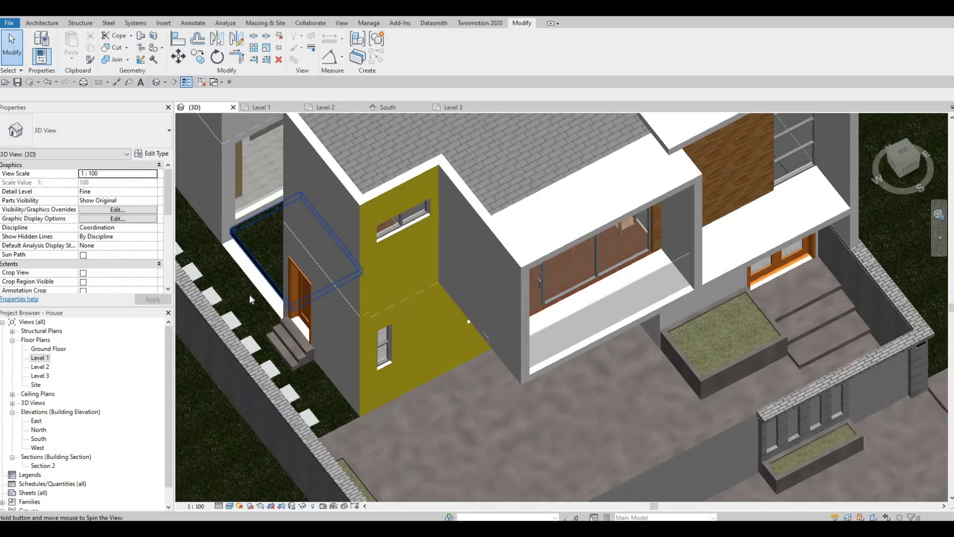
click(239, 300)
key(Delete)
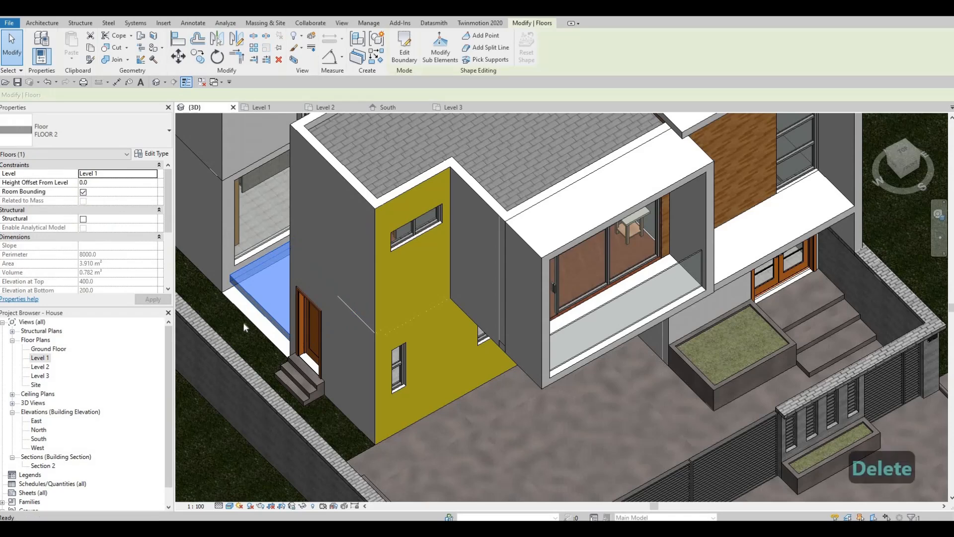
Edit the boundary of the ground-level side yard floor, adding lines along the recess's three inner wall faces.
click(204, 311)
click(405, 49)
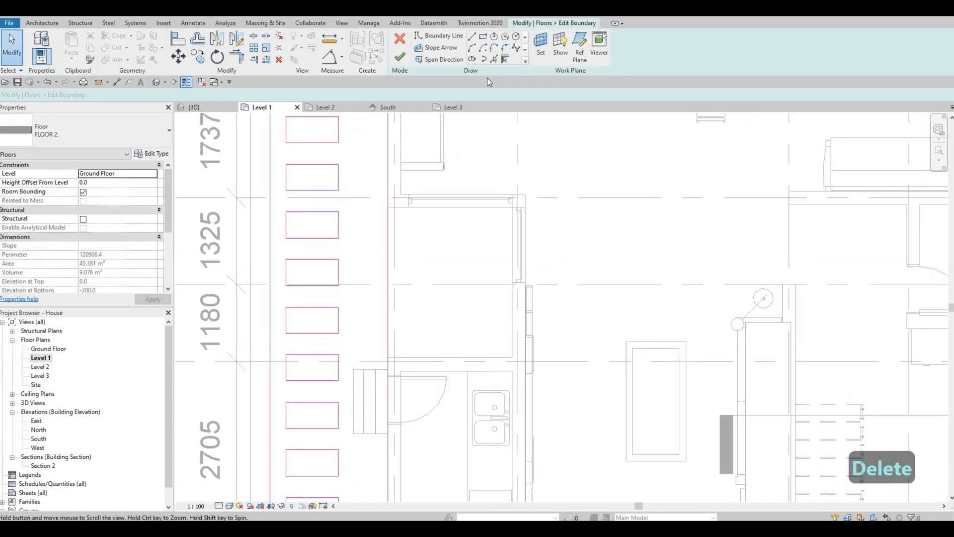
click(496, 59)
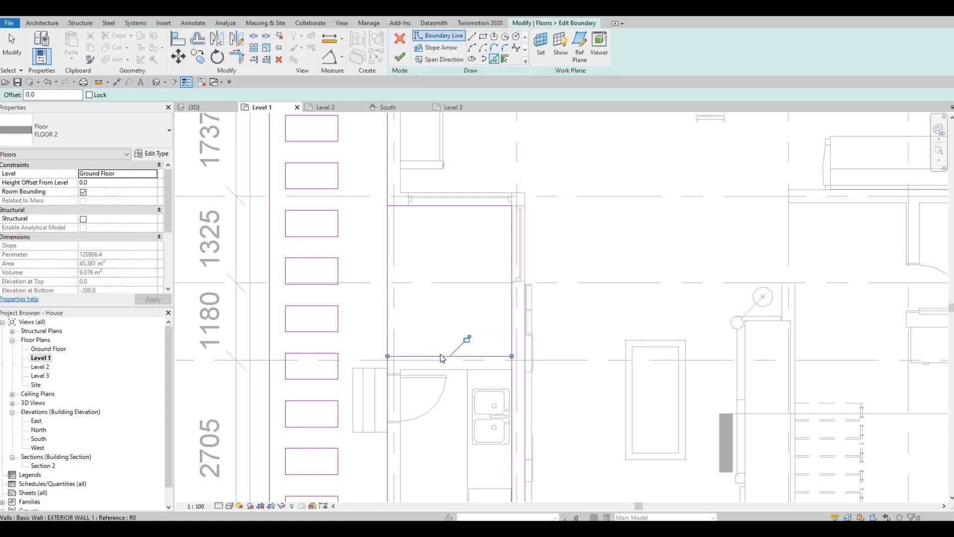
key(Escape)
key(Escape)
key(Escape)
Split the yard floor's long boundary line at the recess and trim the pieces to the two crosswise recess lines.
key(s)
key(l)
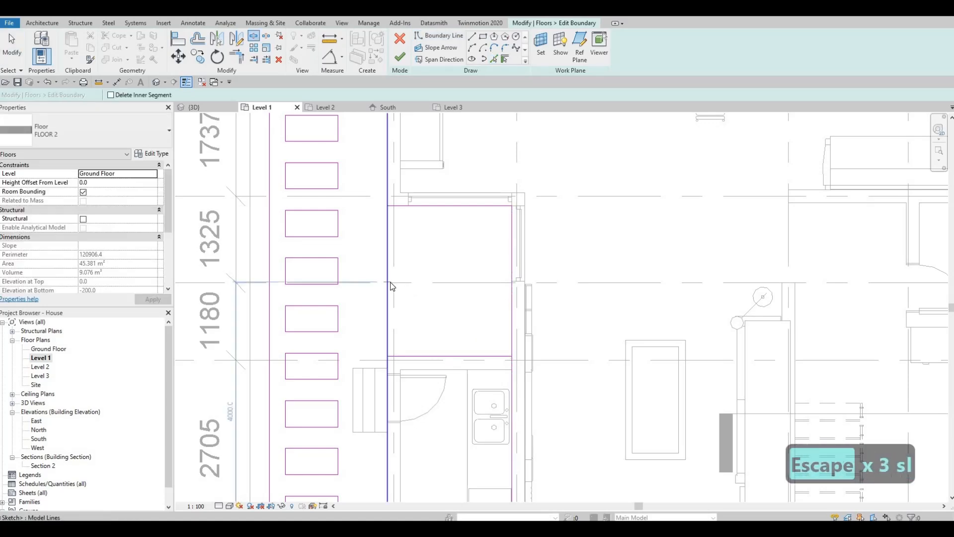
key(Escape)
key(r)
click(393, 206)
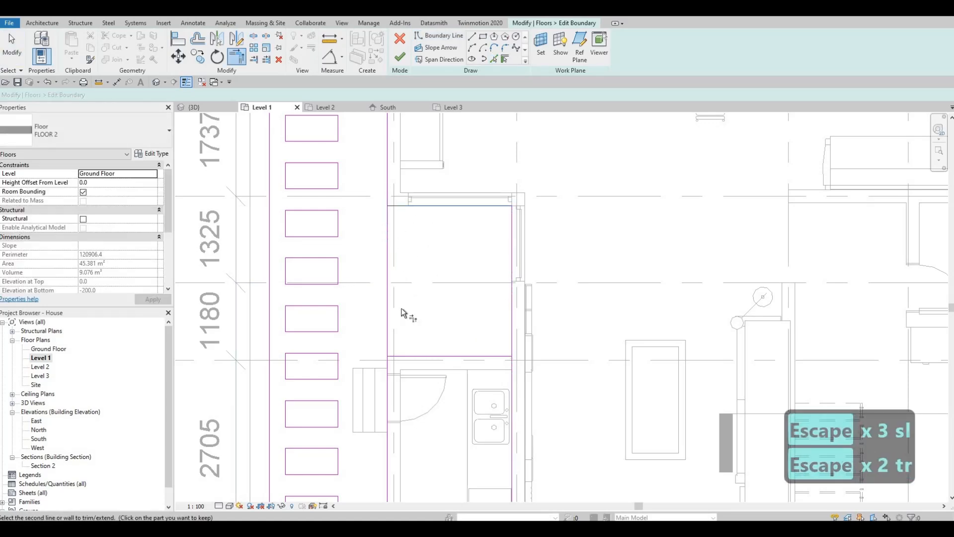
click(400, 358)
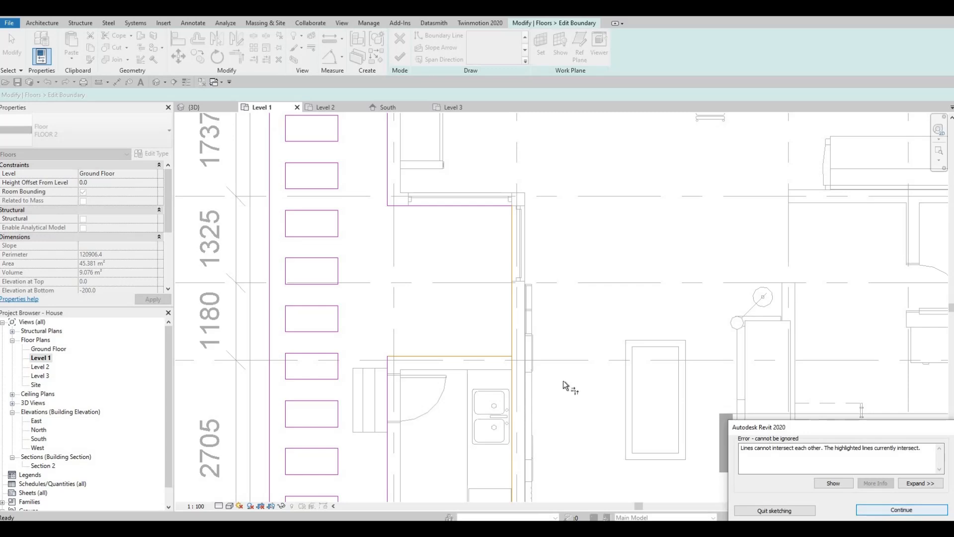
key(Return)
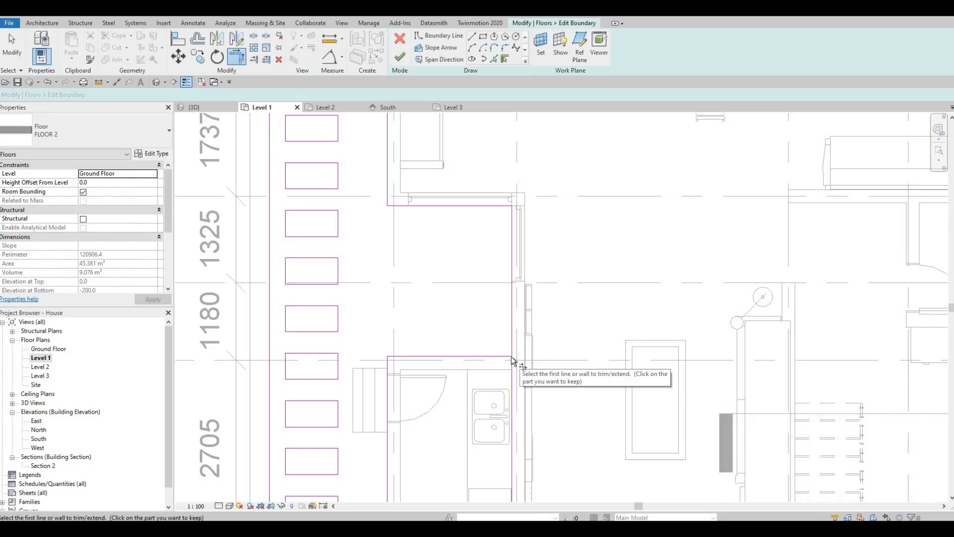
Trim the recess's inner corner beside the kitchen and finish the yard floor's boundary edit.
key(t)
key(r)
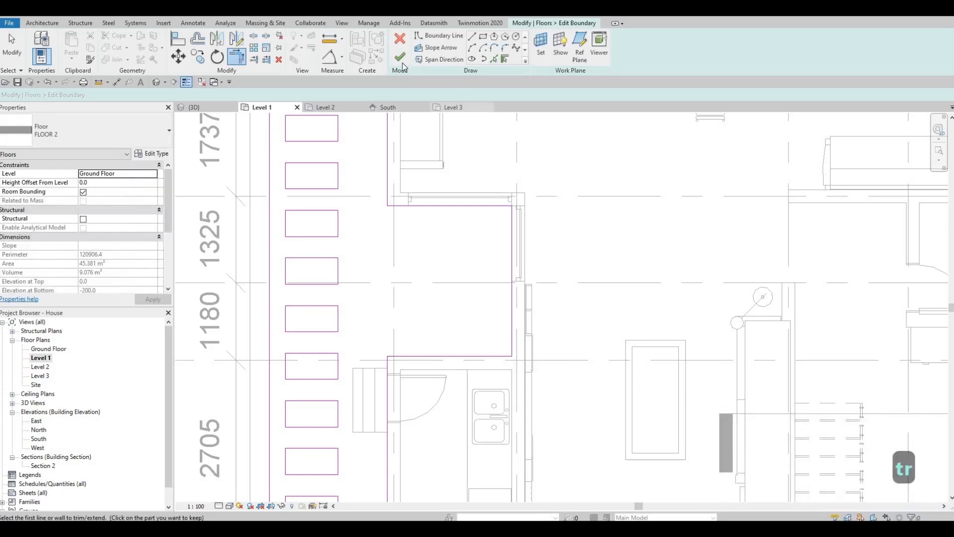
click(399, 56)
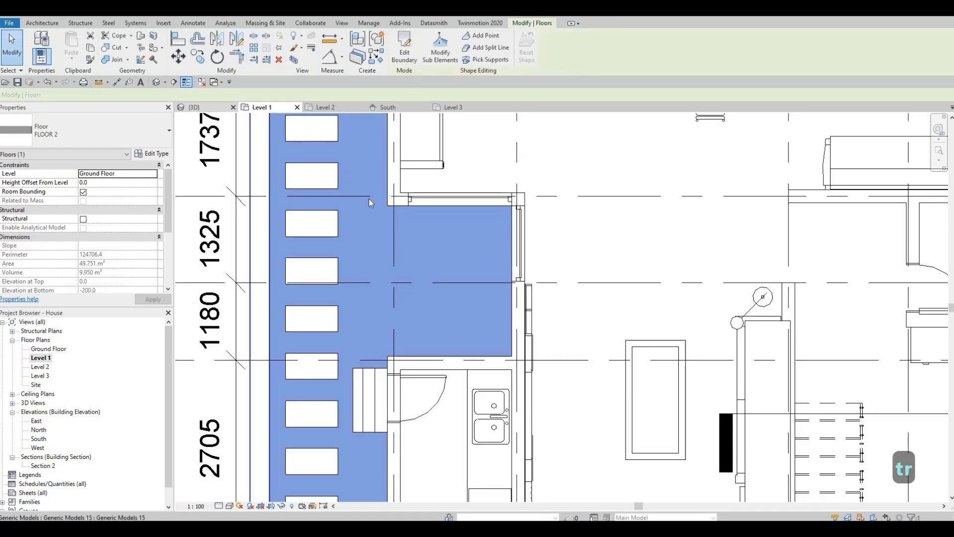
Inspect the opened recess and extended yard floor in the 3D view, and clear the selection.
key(ctrl+Tab)
scroll(460, 298, up, 5)
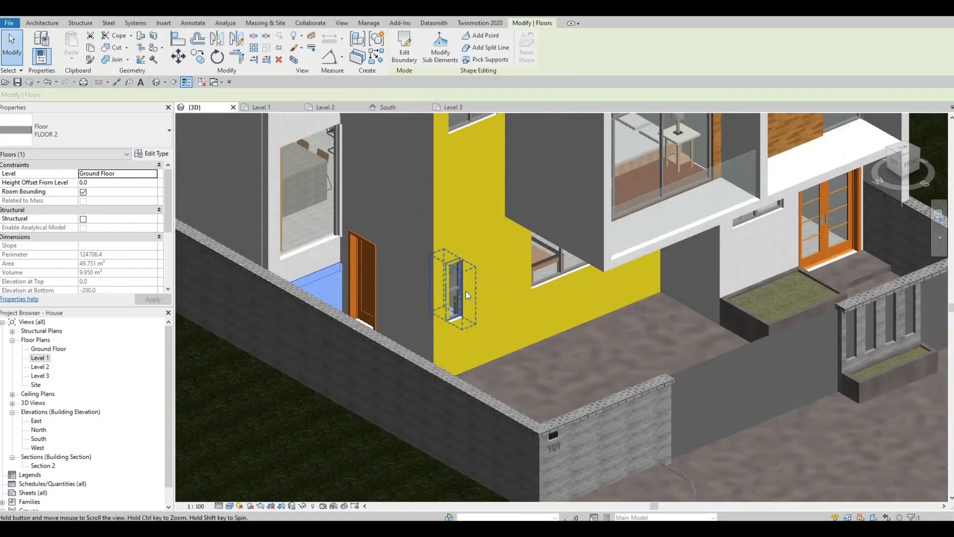
scroll(466, 291, down, 3)
shift+middle_drag(468, 316, 338, 76)
key(Escape)
key(Escape)
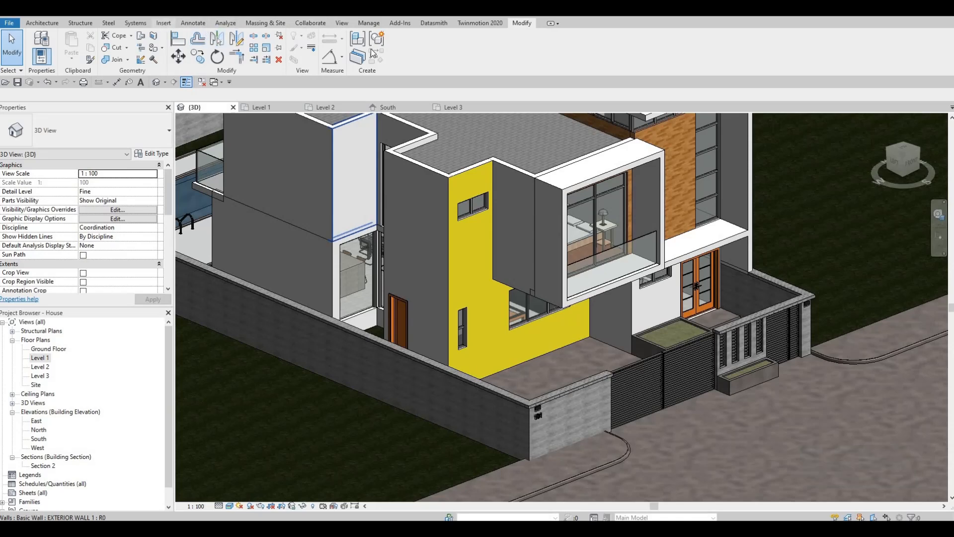
Paint the white ground-floor front wall around the small window and orange entrance door with the Rigid insulation material.
shift+middle_drag(365, 160, 265, 128)
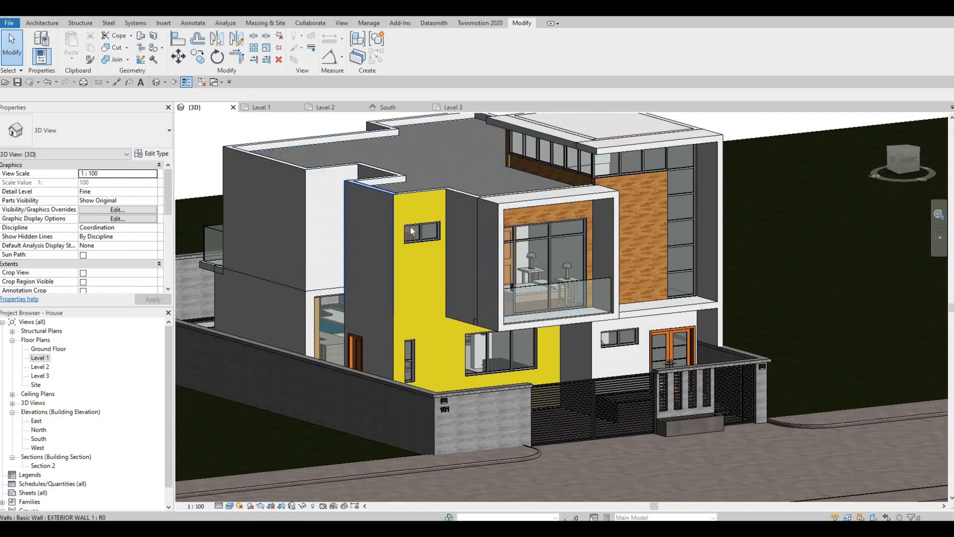
scroll(411, 231, up, 3)
shift+middle_drag(411, 313, 207, 49)
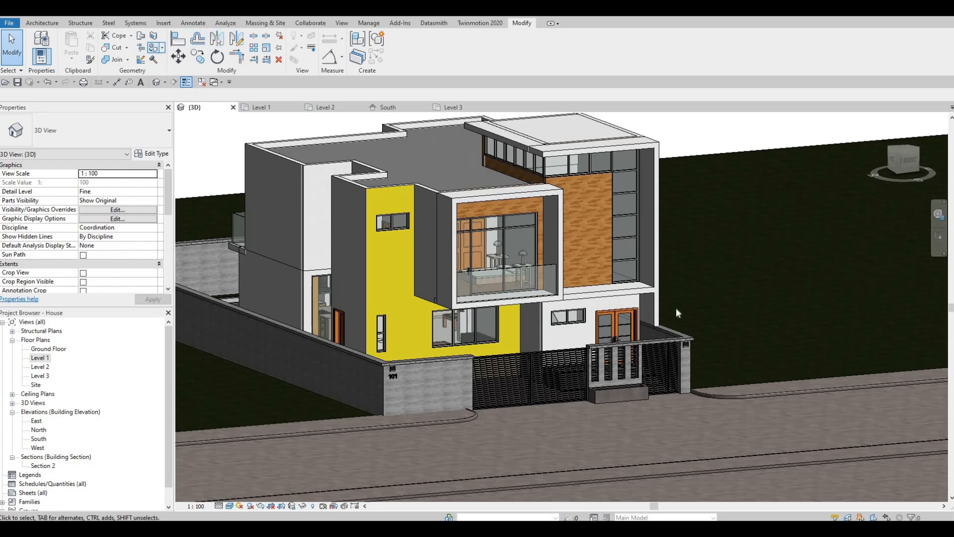
key(p)
key(t)
scroll(824, 404, down, 3)
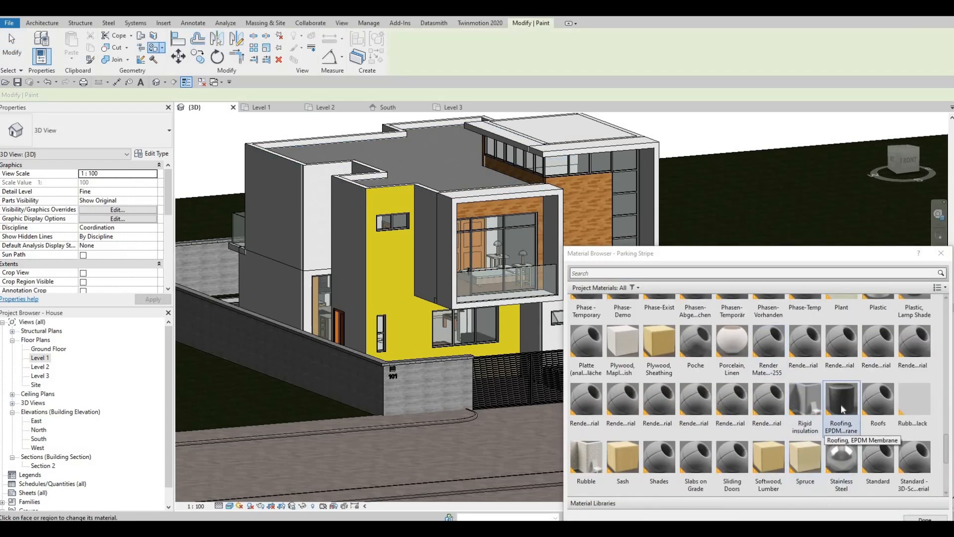
click(806, 400)
scroll(417, 289, up, 5)
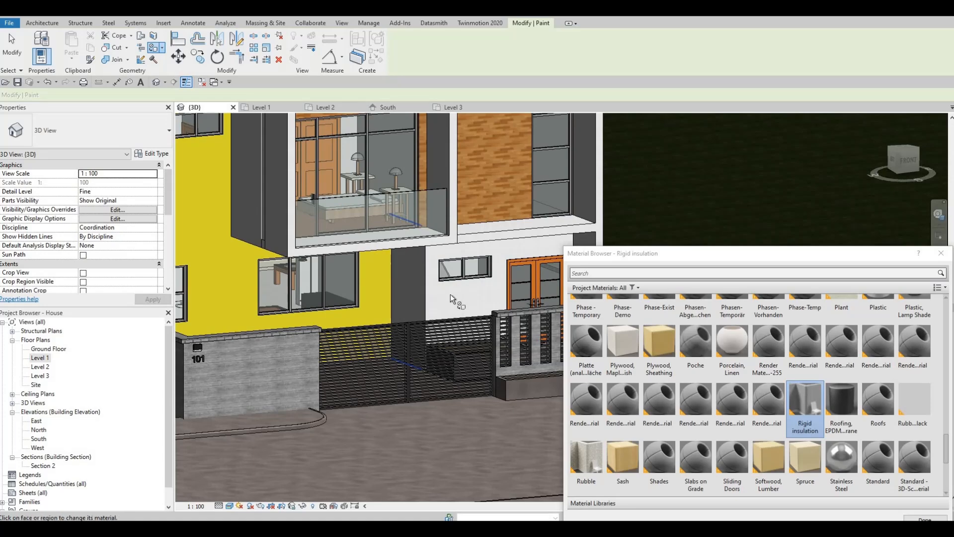
click(449, 294)
mouse_move(450, 294)
shift+middle_down()
mouse_move(444, 355)
mouse_move(438, 341)
mouse_move(448, 327)
shift+middle_up()
shift+middle_drag(454, 248, 353, 271)
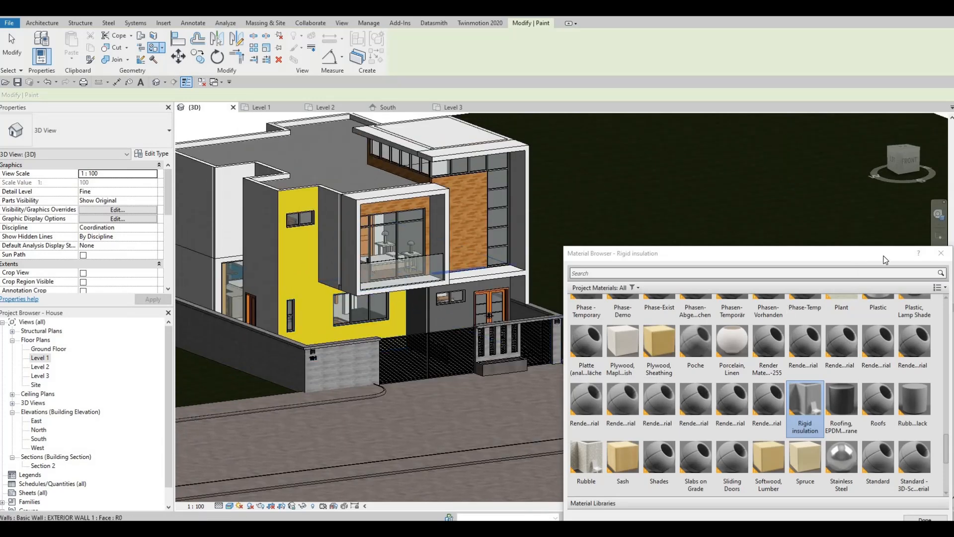
scroll(742, 320, up, 1)
click(941, 253)
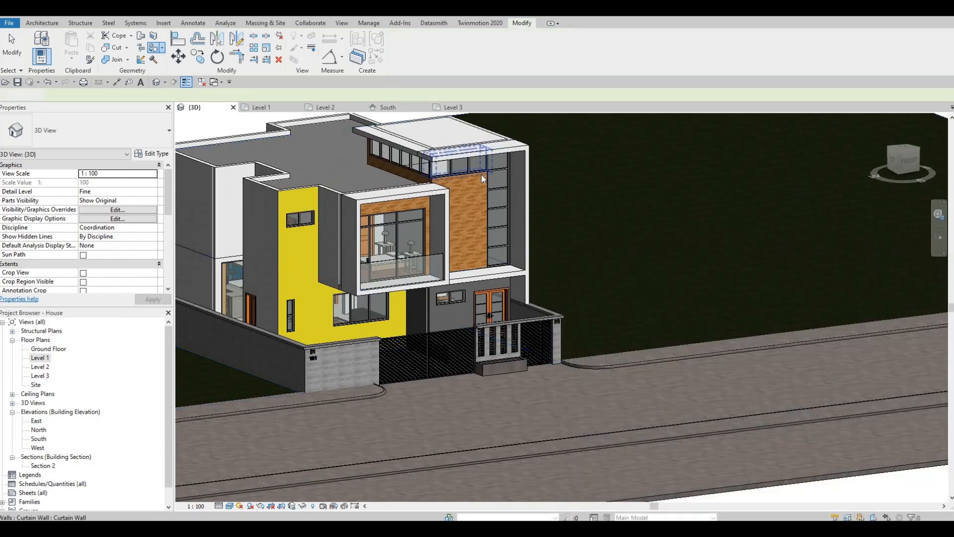
mouse_move(522, 422)
middle_down()
mouse_move(638, 480)
mouse_move(557, 406)
middle_up()
shift+middle_drag(524, 366, 523, 362)
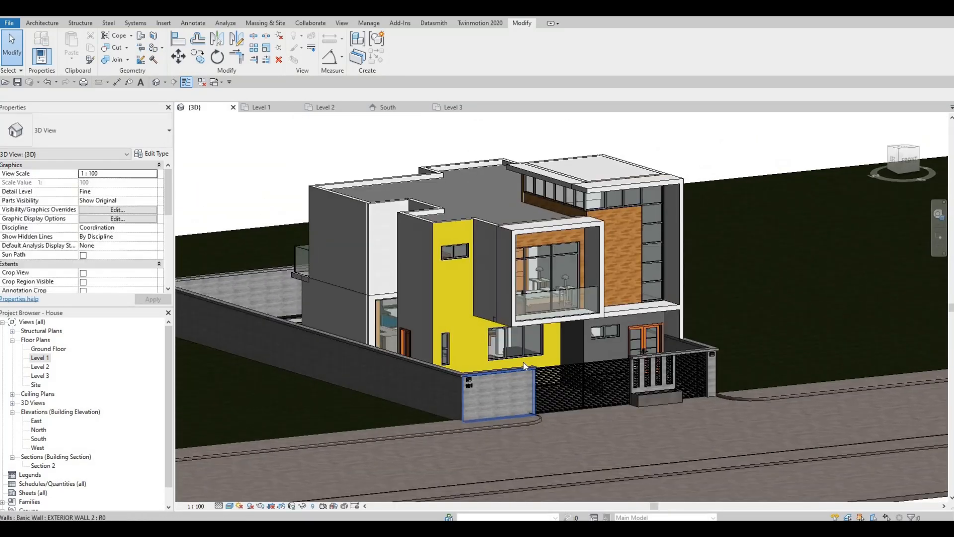
scroll(526, 409, up, 2)
scroll(527, 410, down, 2)
scroll(527, 410, up, 1)
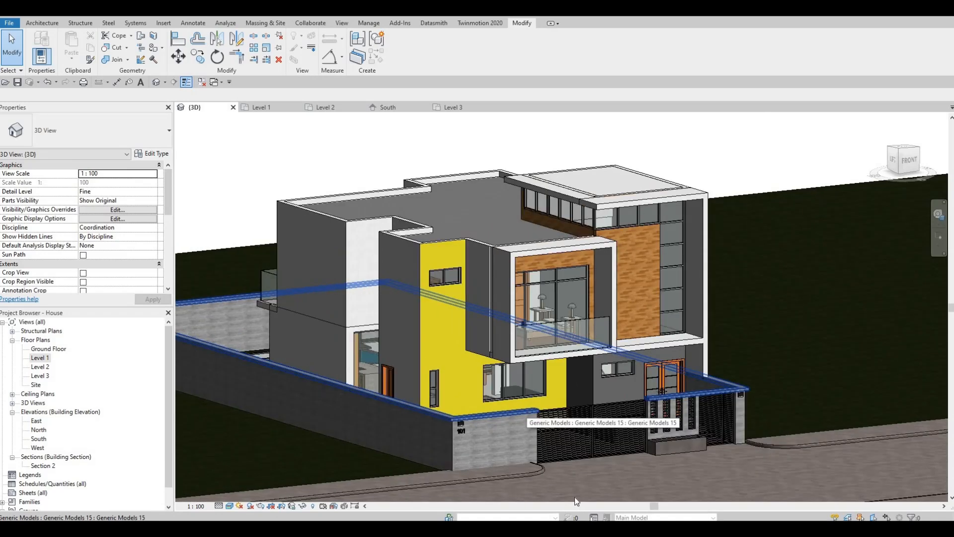